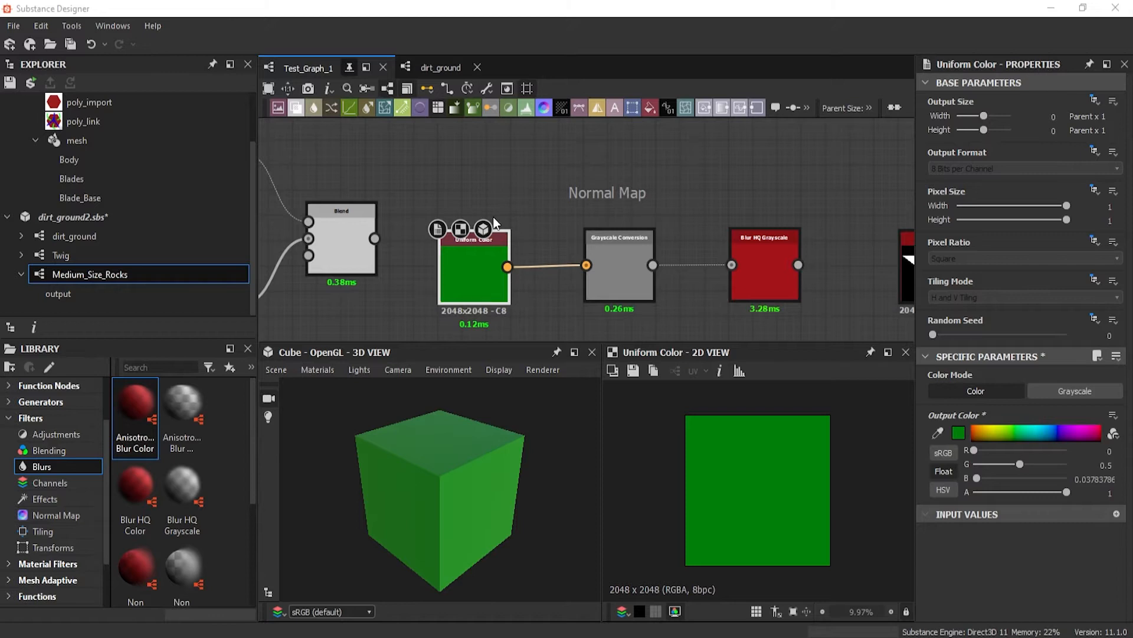
# - Close the dirt_ground2.sbs package, collapsing the Resources folder of the other package in the explorer
pyautogui.scroll(1, 150, 210)
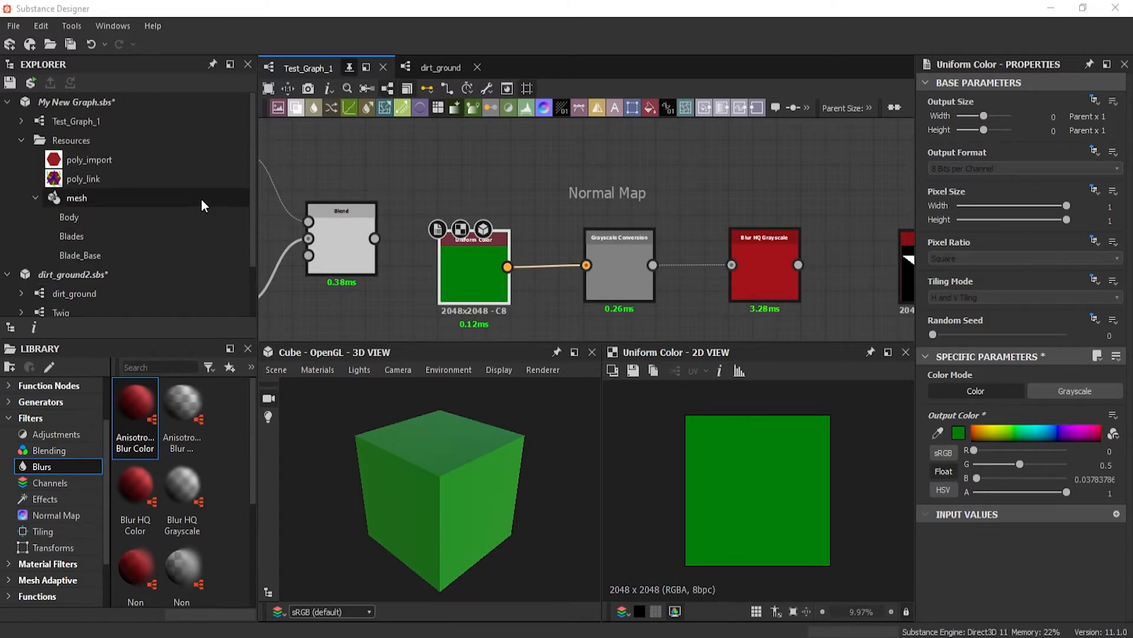
pyautogui.click(20, 142)
pyautogui.click(78, 160)
pyautogui.rightClick(78, 159)
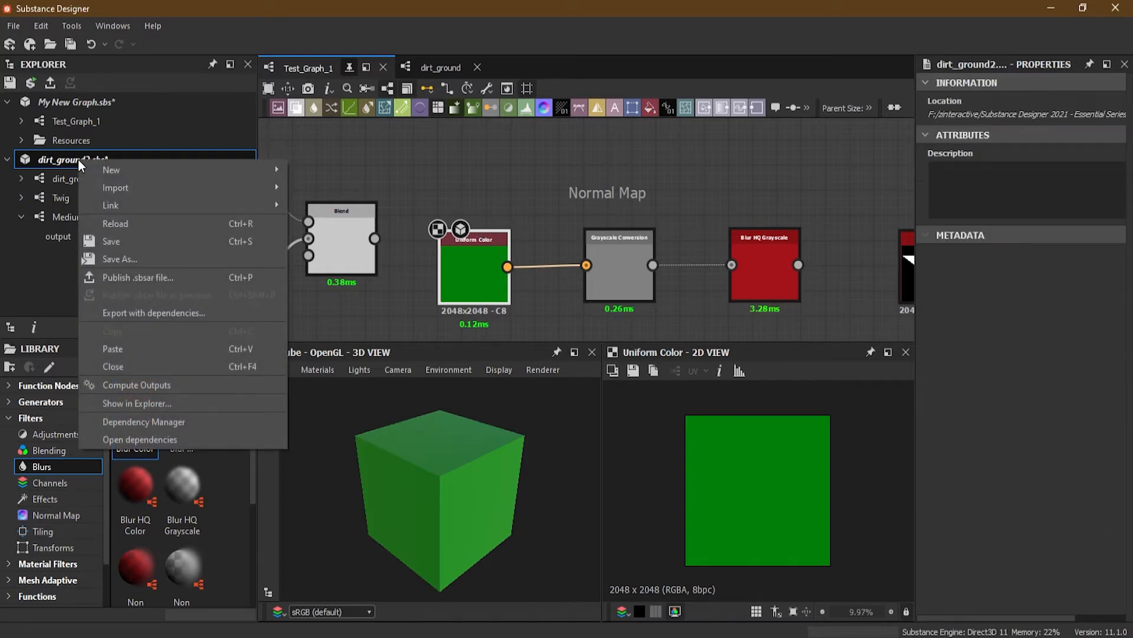
pyautogui.click(135, 363)
pyautogui.click(642, 339)
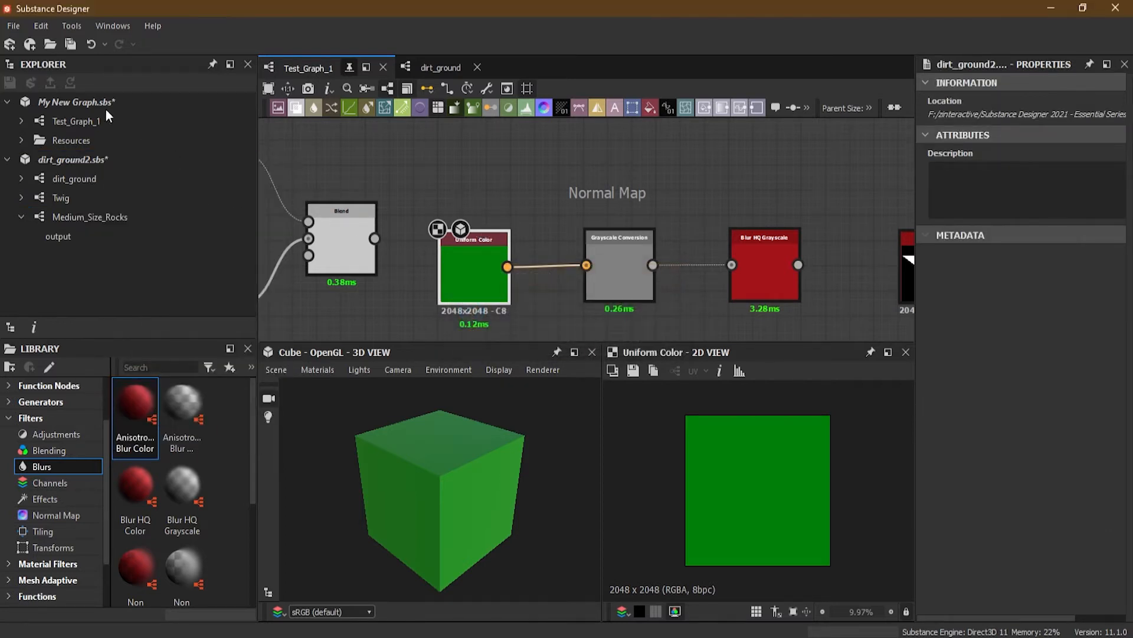
# - Close the My New Graph.sbs package so that the explorer is empty
pyautogui.click(80, 104)
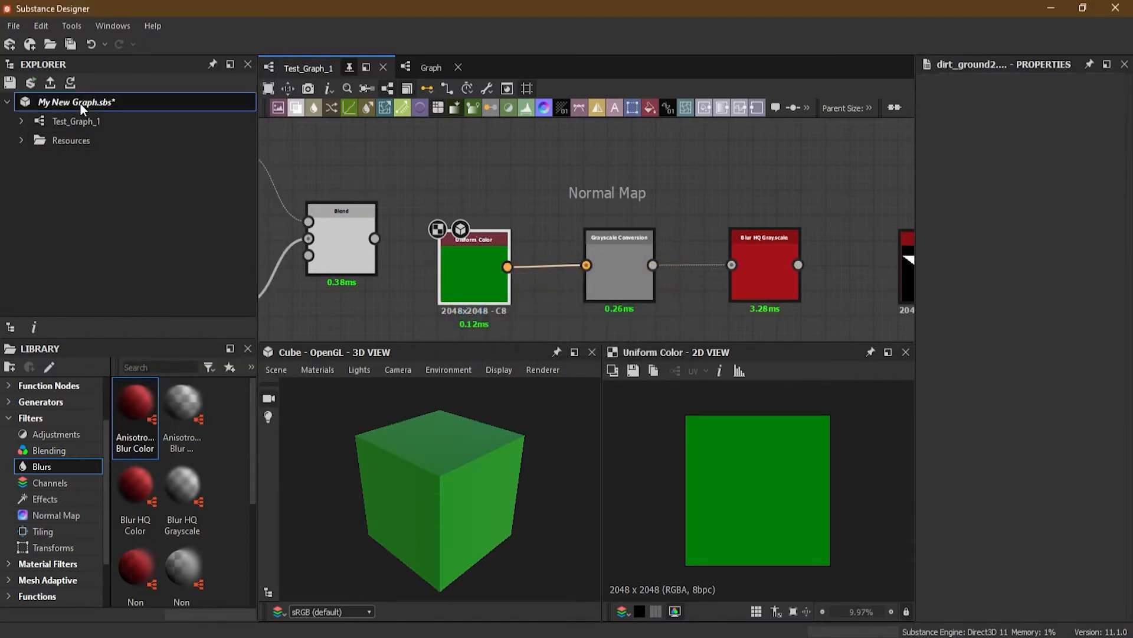
pyautogui.rightClick(82, 102)
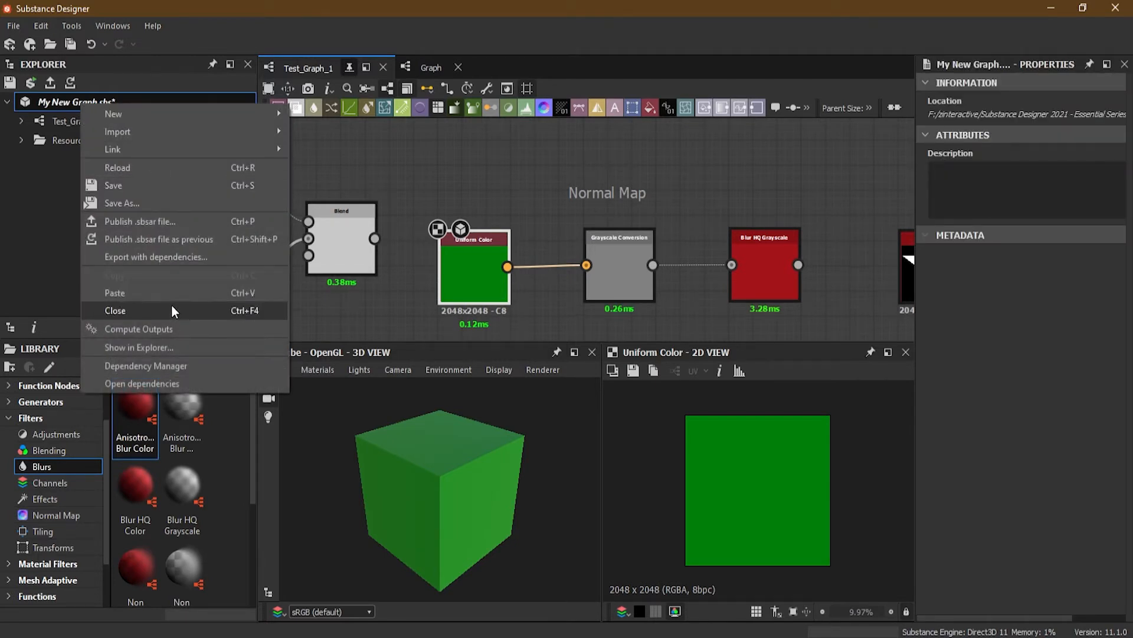
pyautogui.click(173, 309)
pyautogui.click(552, 337)
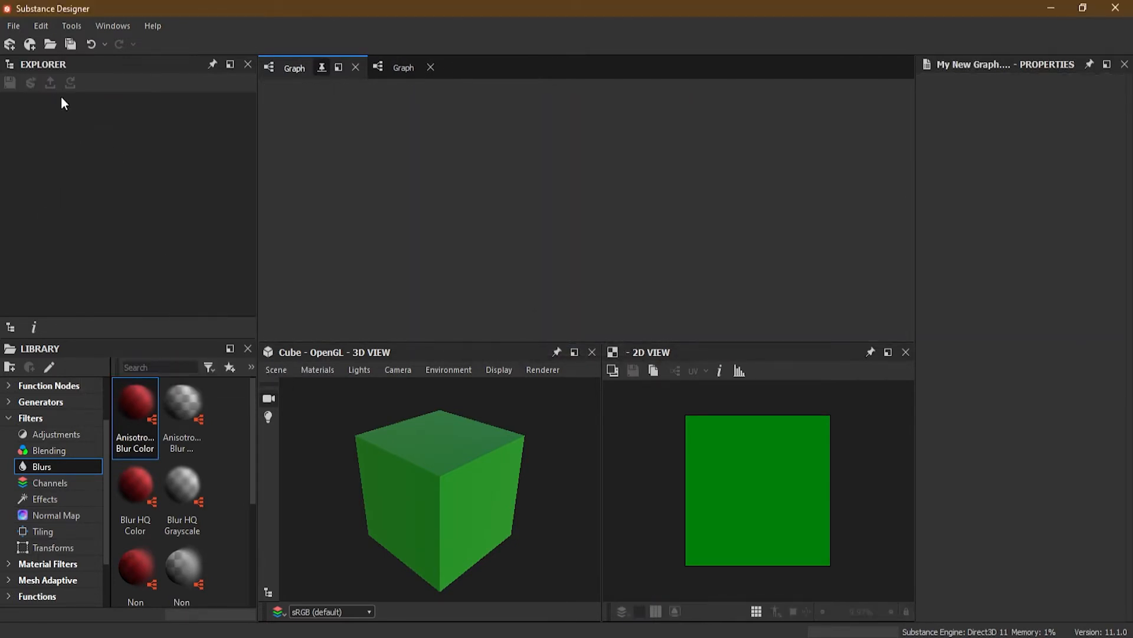
# - Create a new substance graph named ":esson 5" from the PBR (Metallic/Roughness) template
pyautogui.click(13, 26)
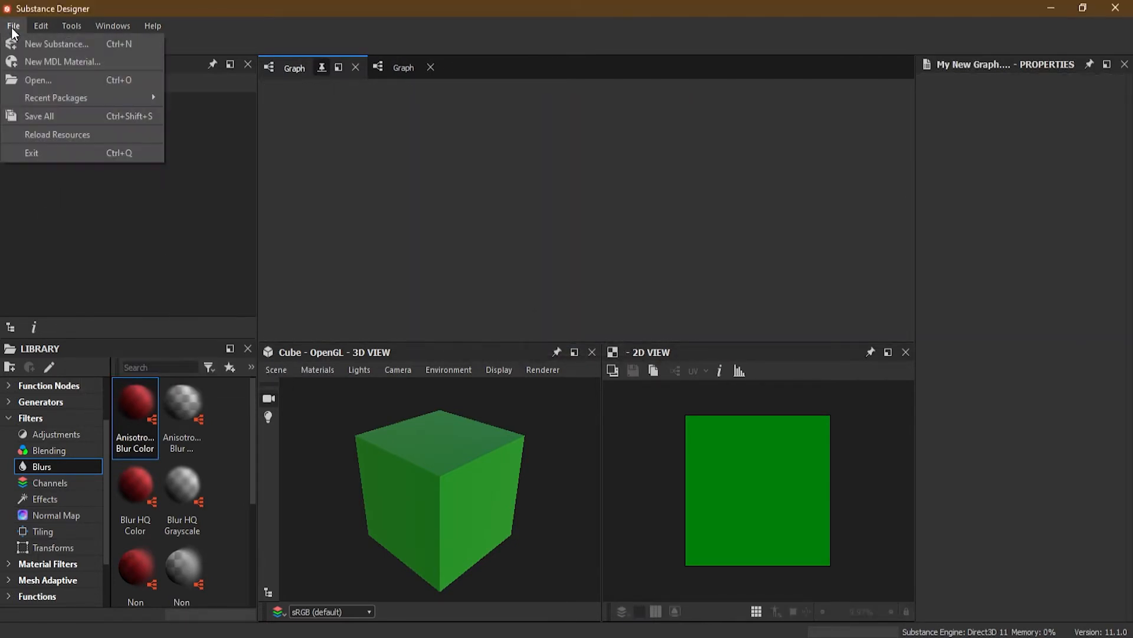
pyautogui.click(35, 50)
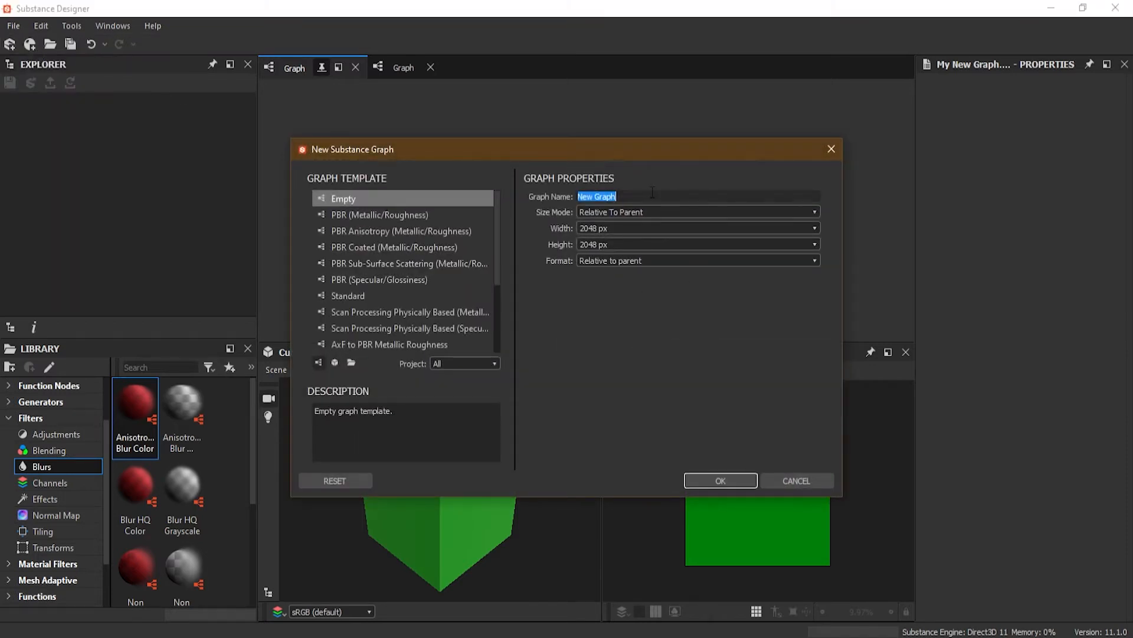
pyautogui.write('This')
pyautogui.press('BackSpace')
pyautogui.press('BackSpace')
pyautogui.press('BackSpace')
pyautogui.press('BackSpace')
pyautogui.press('BackSpace')
pyautogui.write('Lesson 5')
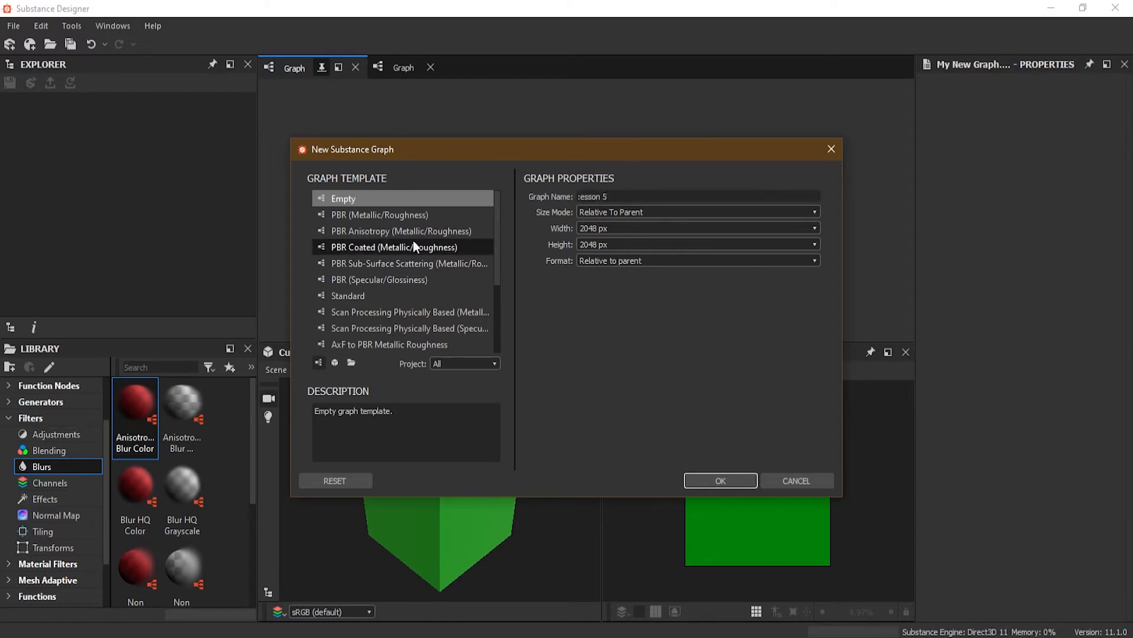
pyautogui.click(399, 215)
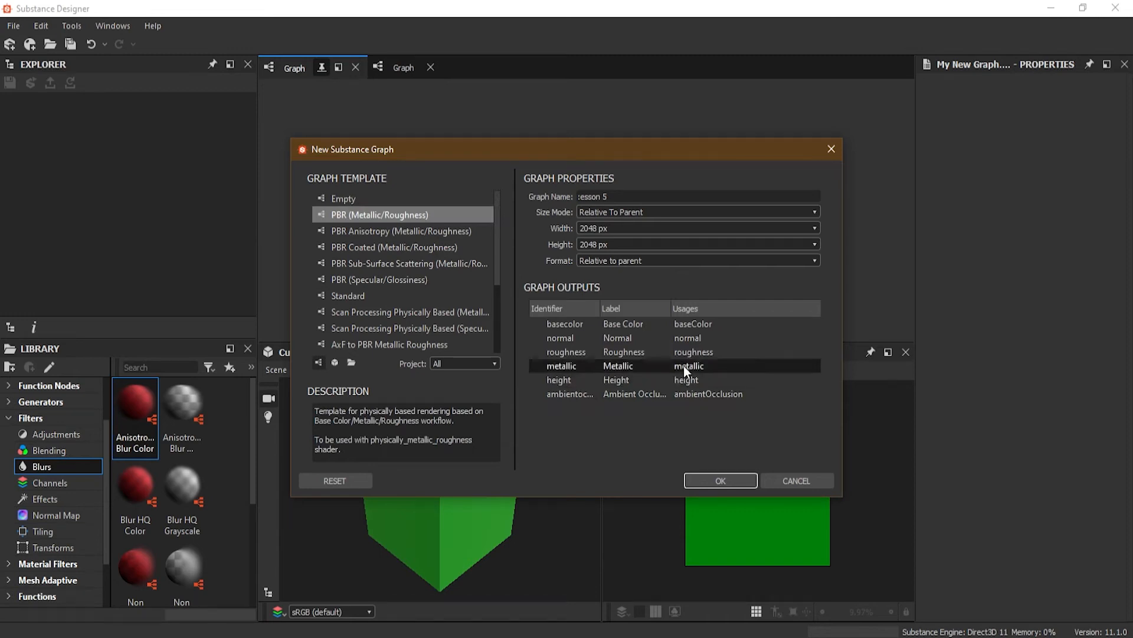
pyautogui.click(720, 481)
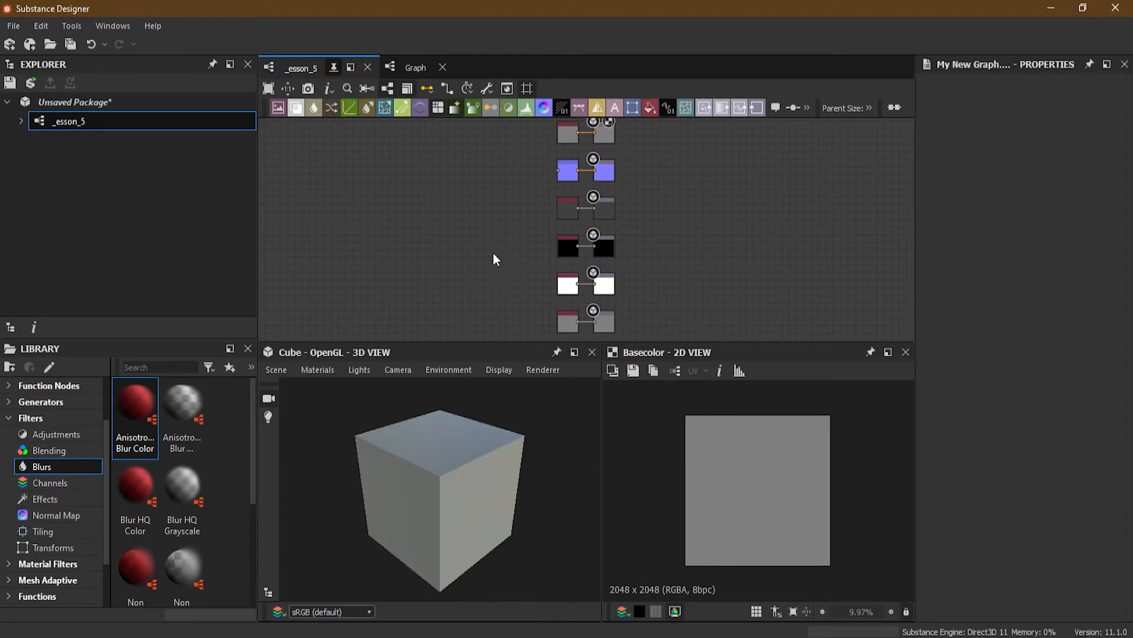
# - Examine the template's source and output node pairs in the new graph, down to the Base Color and Normal rows
pyautogui.scroll(-1, 494, 253)
pyautogui.moveTo(493, 253); pyautogui.dragTo(538, 242, button='middle')
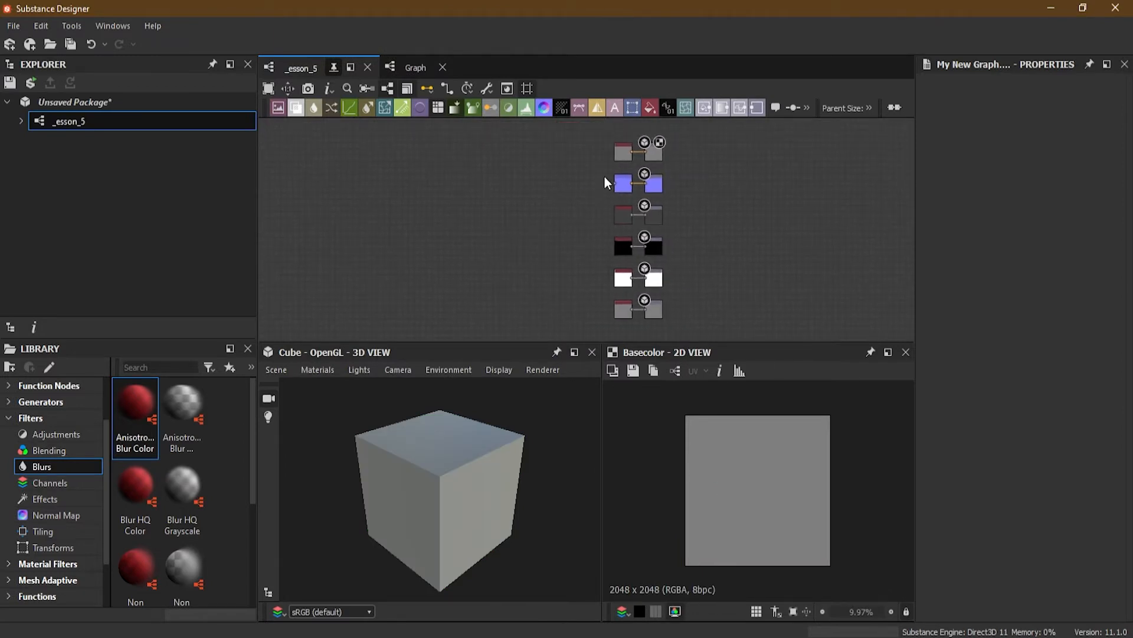
pyautogui.scroll(3, 604, 175)
pyautogui.moveTo(752, 201); pyautogui.dragTo(721, 249, button='middle')
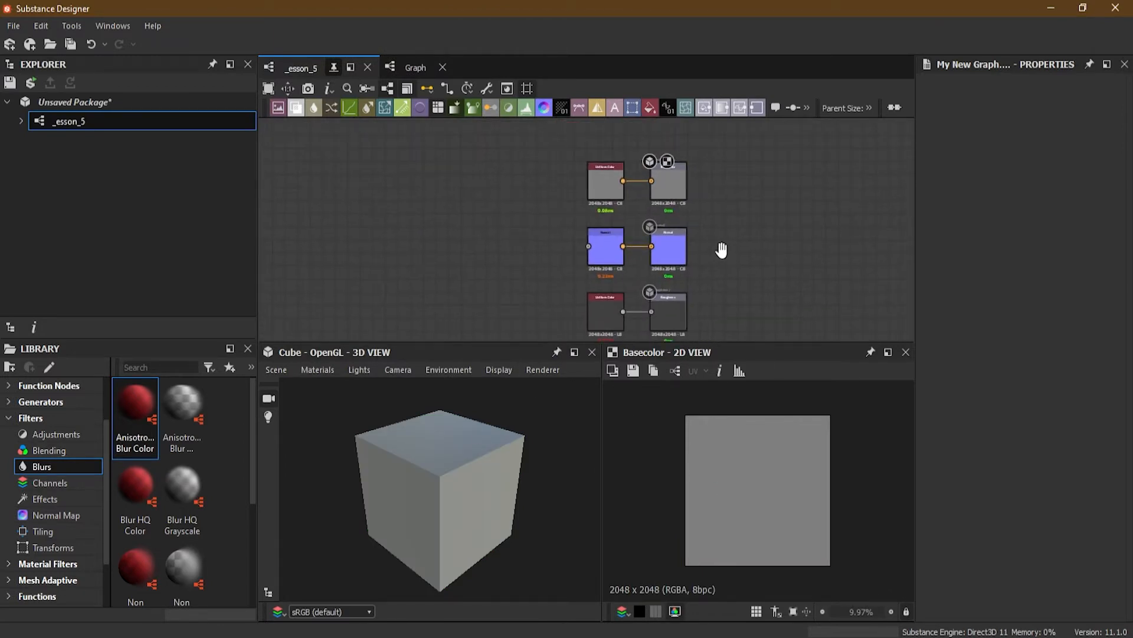
pyautogui.scroll(2, 738, 249)
pyautogui.scroll(-2, 738, 249)
pyautogui.scroll(1, 778, 175)
pyautogui.scroll(2, 738, 207)
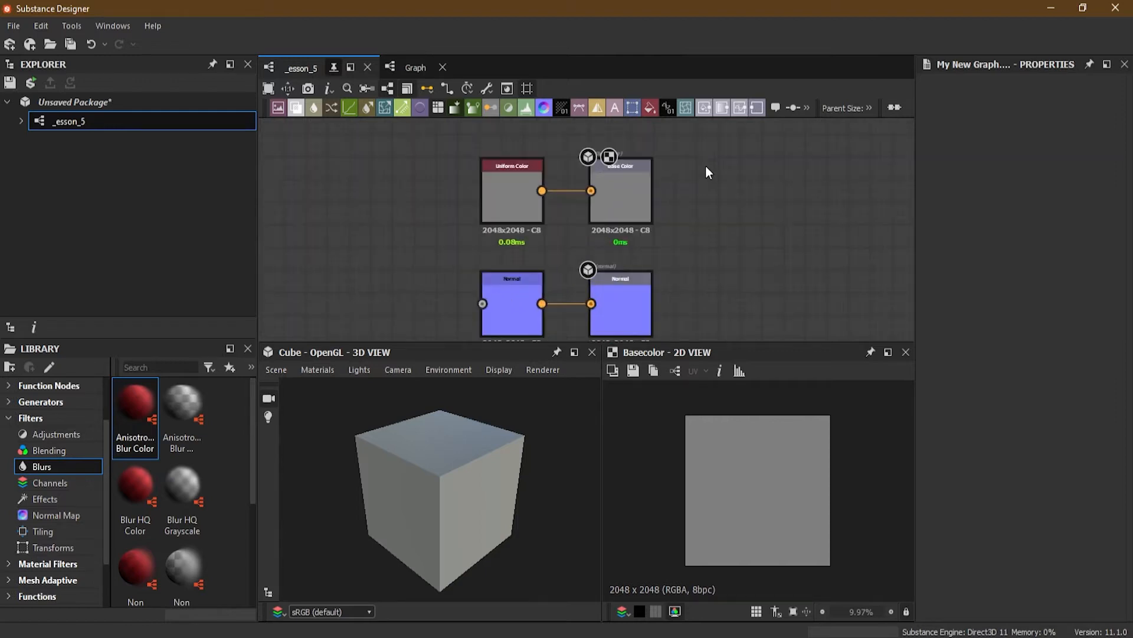
# - Inspect the parameters of the nodes feeding the Base Color, Normal and Roughness outputs, comparing their color and grayscale connections
pyautogui.click(515, 188)
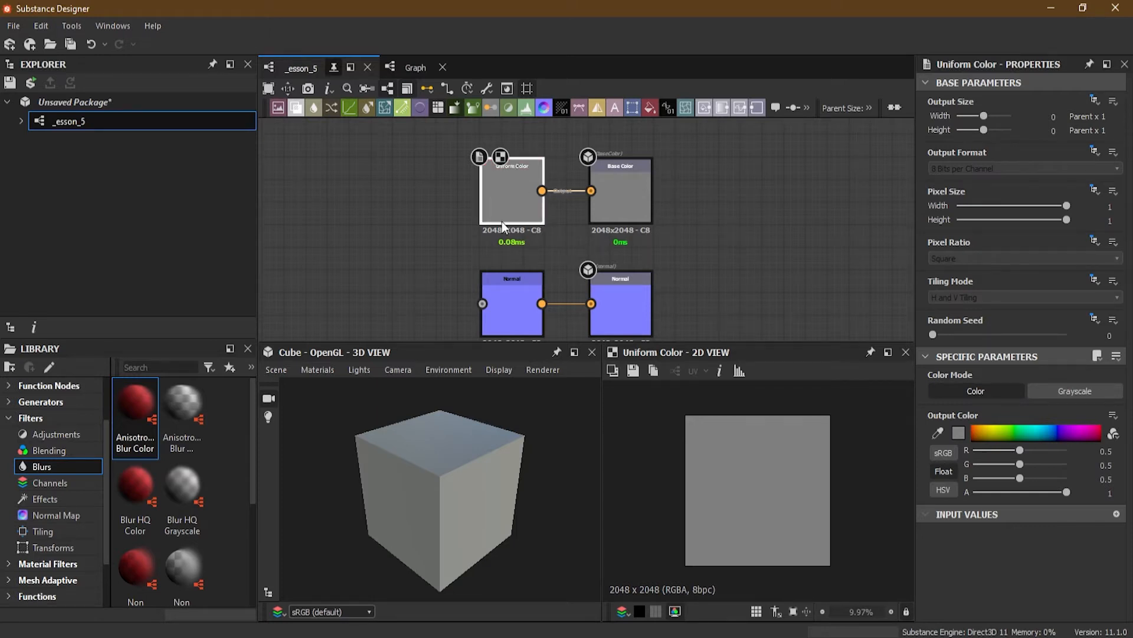
pyautogui.click(504, 294)
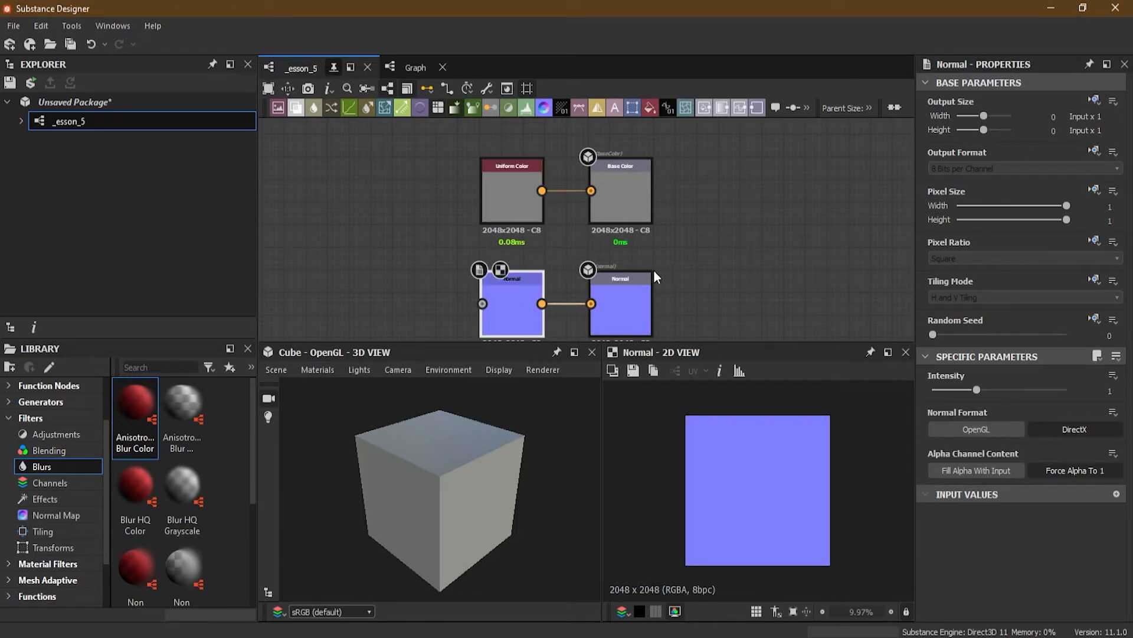
pyautogui.moveTo(654, 270); pyautogui.dragTo(678, 148, button='middle')
pyautogui.click(522, 271)
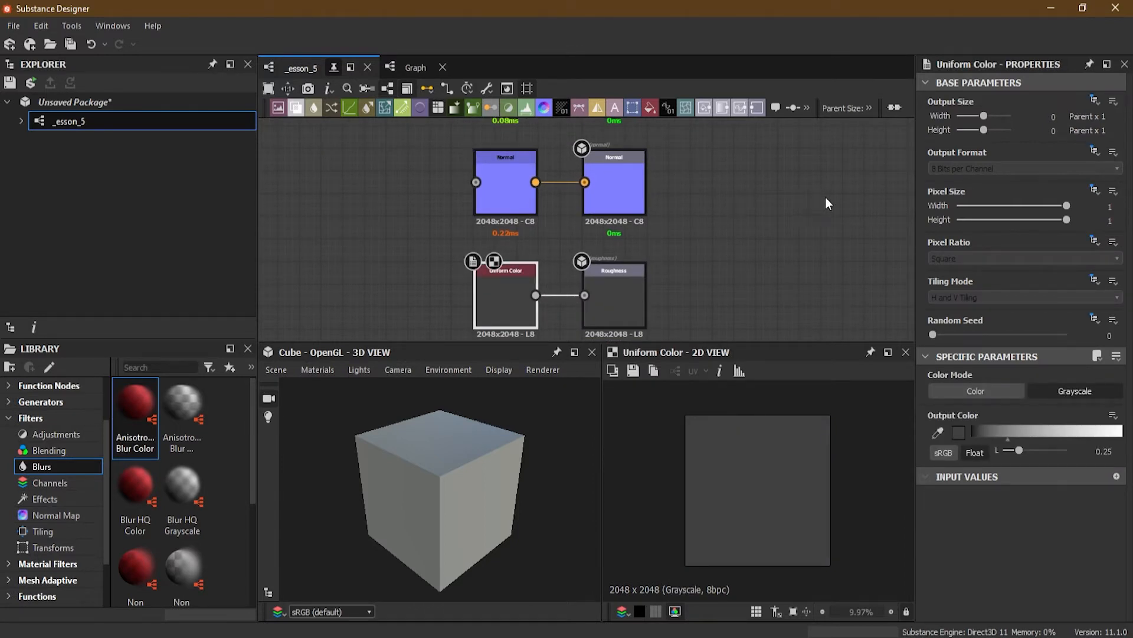
pyautogui.click(519, 189)
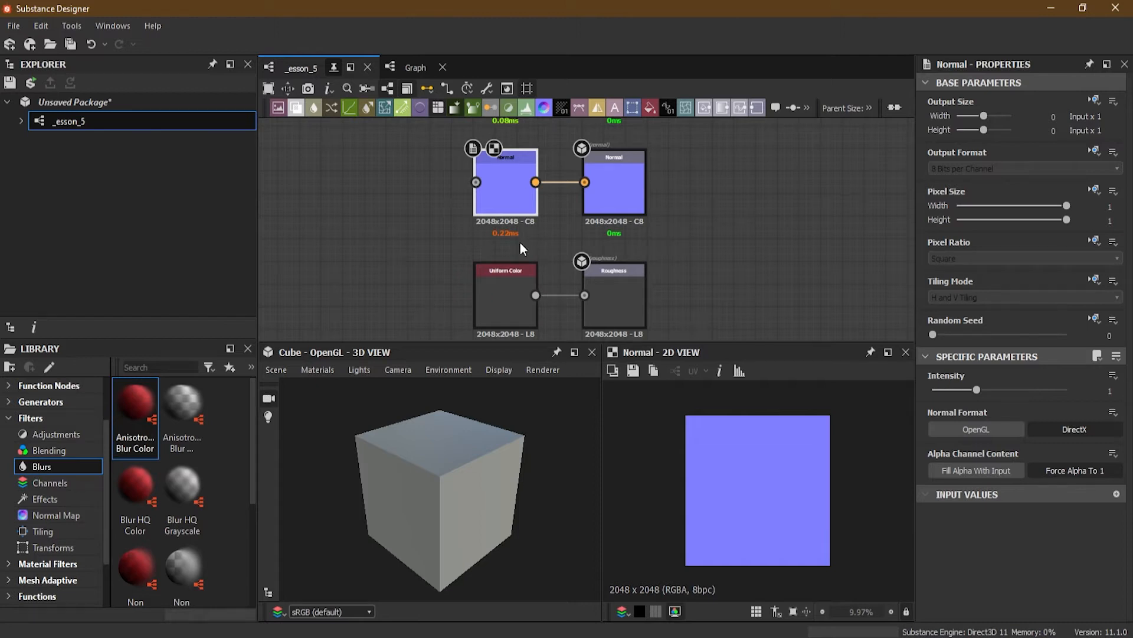
pyautogui.click(516, 281)
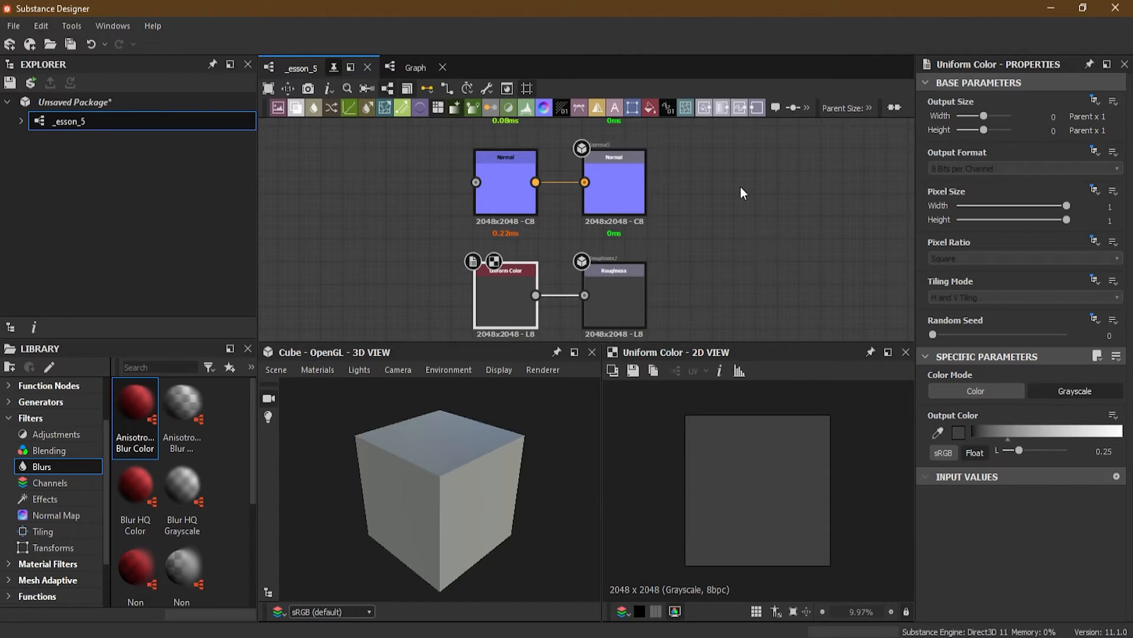
# - Toggle the Base Color's Uniform Color node to Grayscale and back to Color, and pick a dark yellow of about R 0.79, G 0.67, B 0
pyautogui.moveTo(740, 187); pyautogui.dragTo(748, 311, button='middle')
pyautogui.click(527, 189)
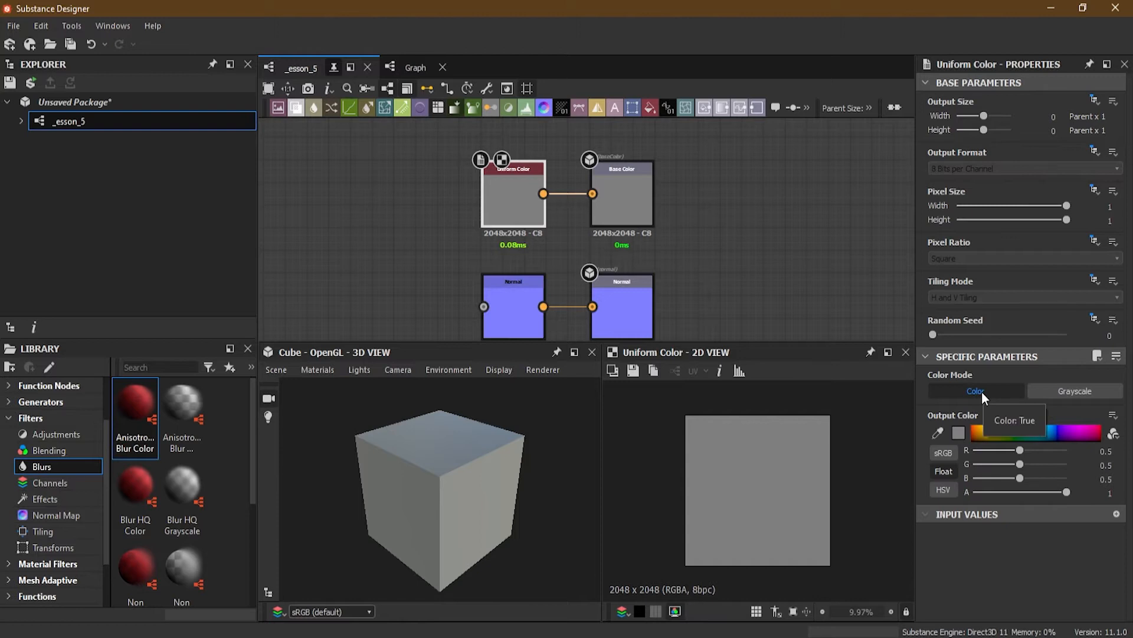
pyautogui.click(1080, 393)
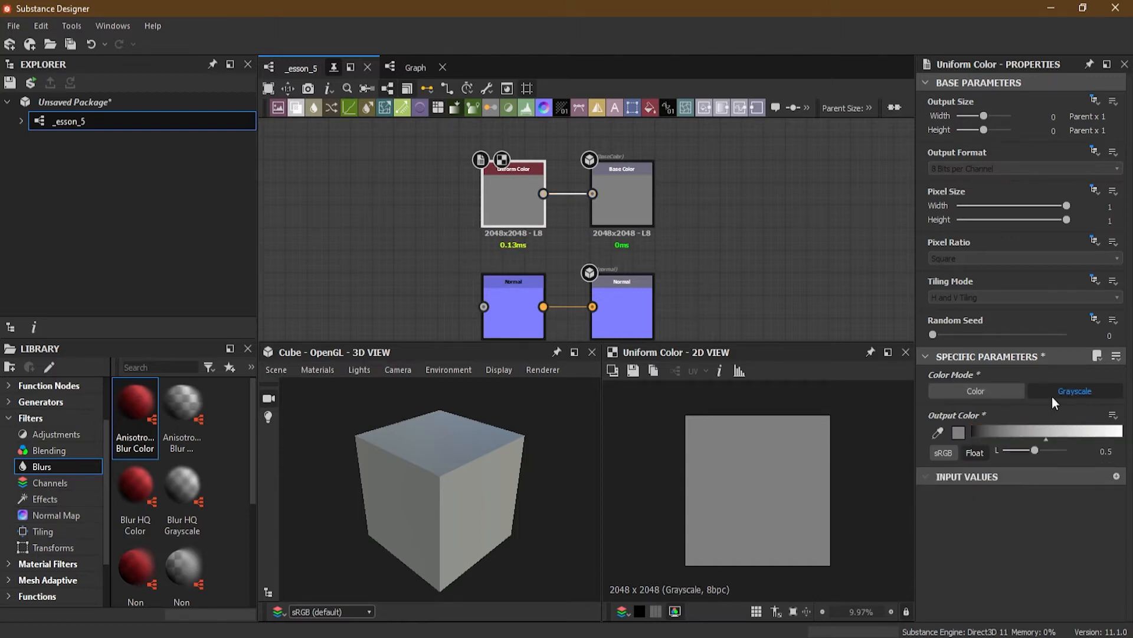
pyautogui.click(989, 394)
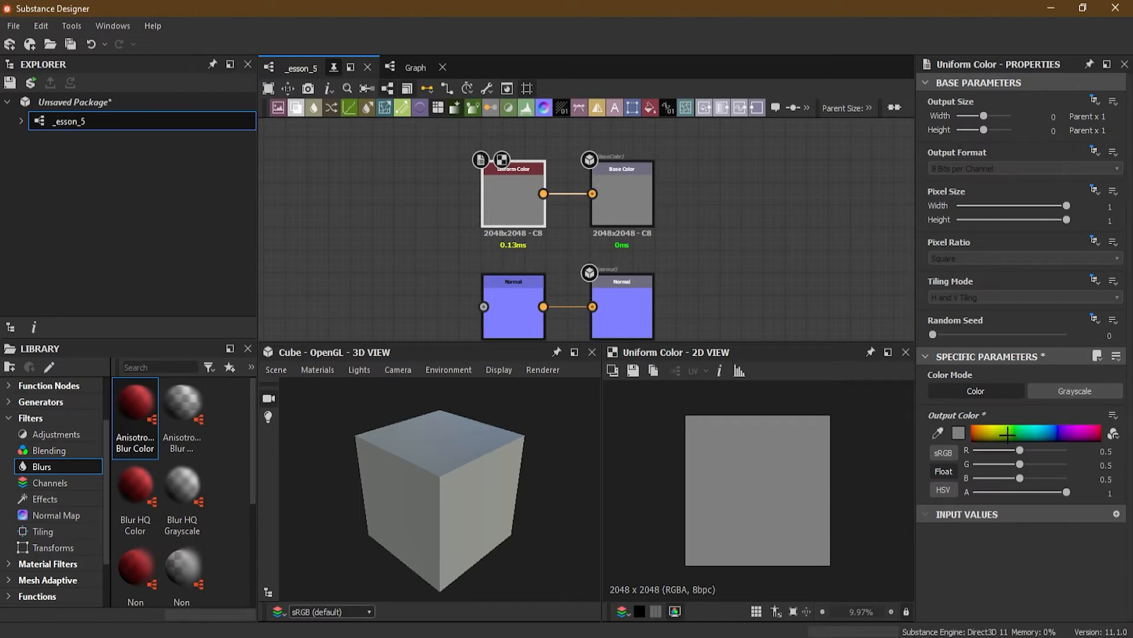
pyautogui.click(987, 433)
pyautogui.moveTo(987, 431); pyautogui.dragTo(989, 428)
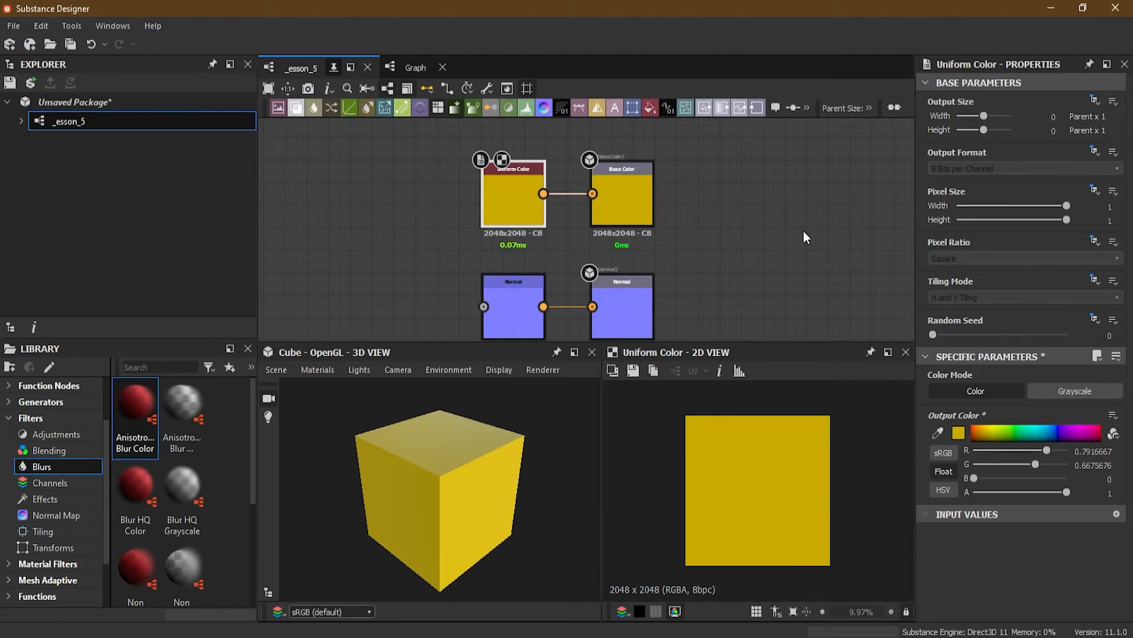
# - Try Grayscale mode on the yellow Uniform Color node and return it to Color mode
pyautogui.click(612, 204)
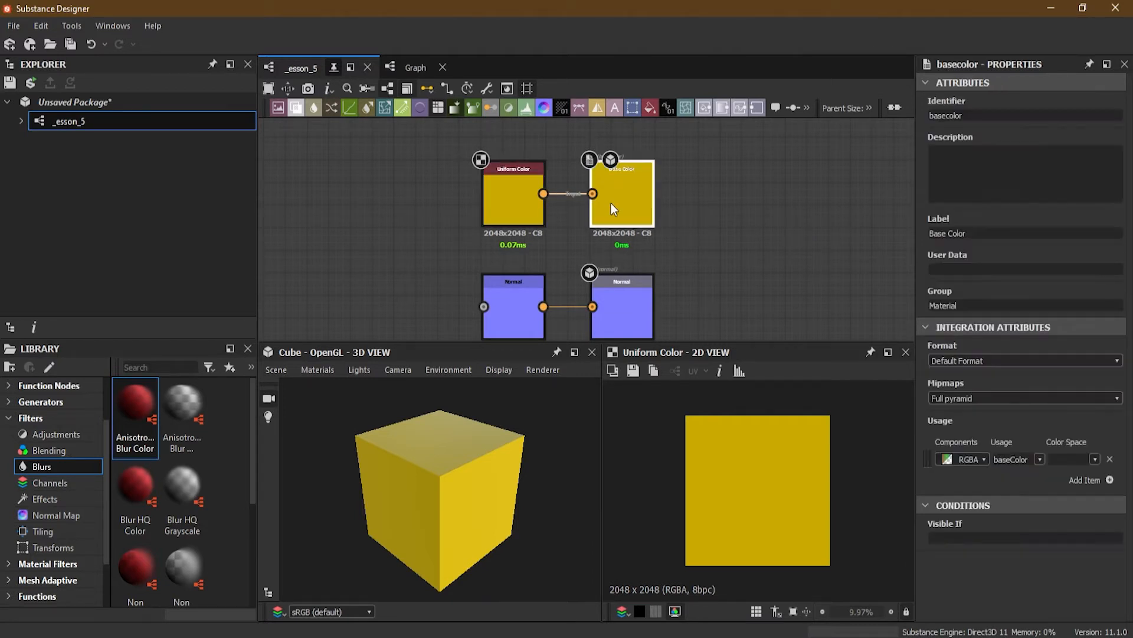
pyautogui.click(503, 204)
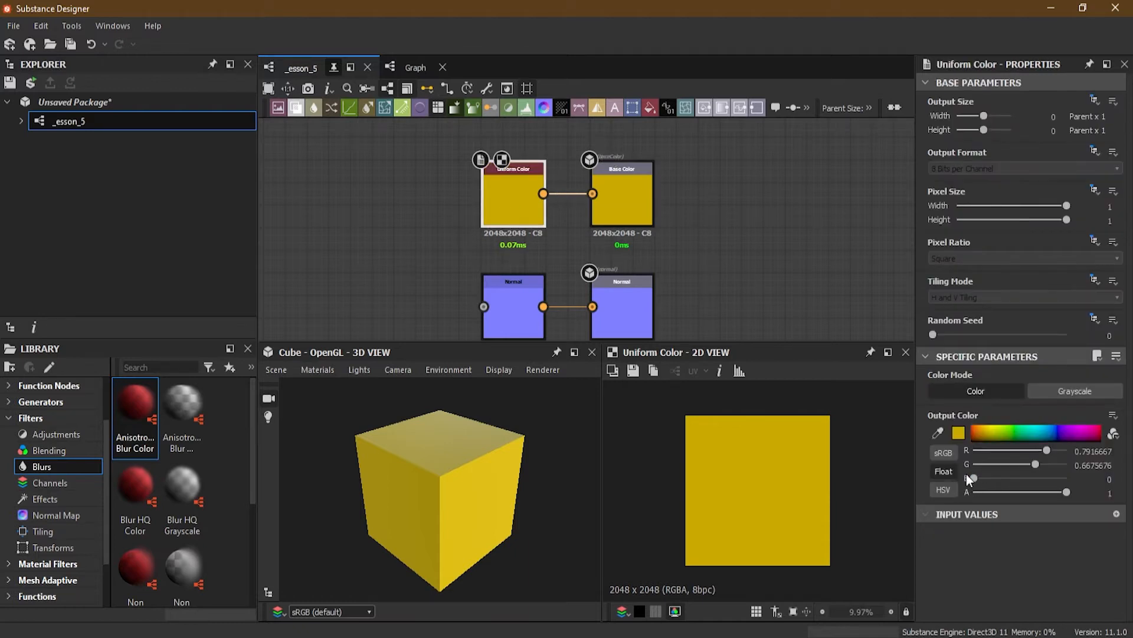
pyautogui.click(1067, 390)
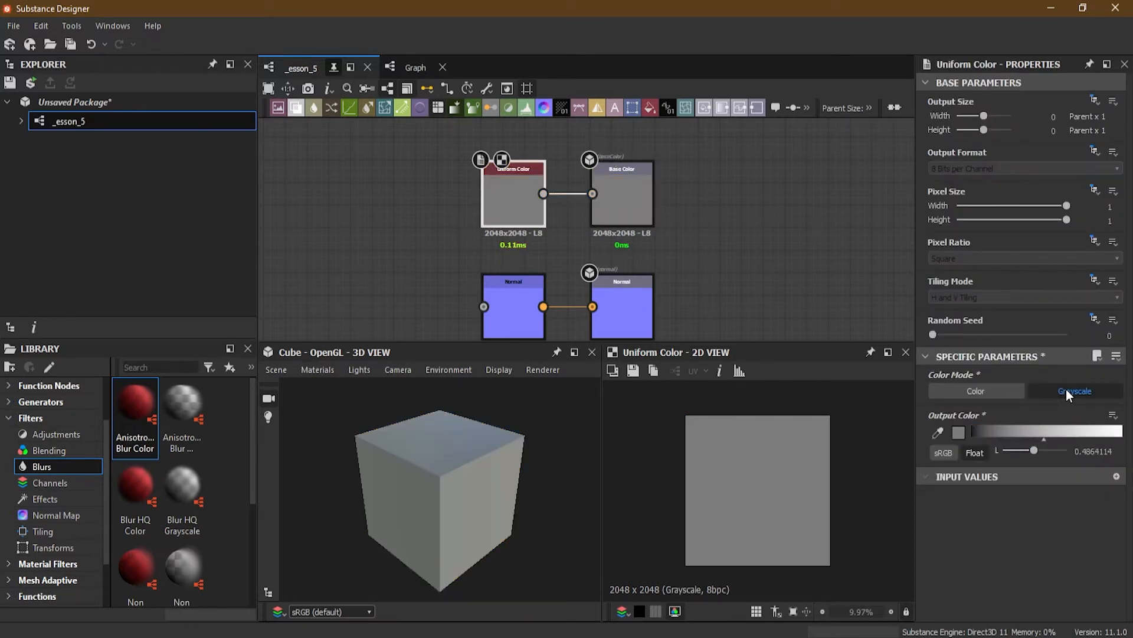
pyautogui.click(976, 391)
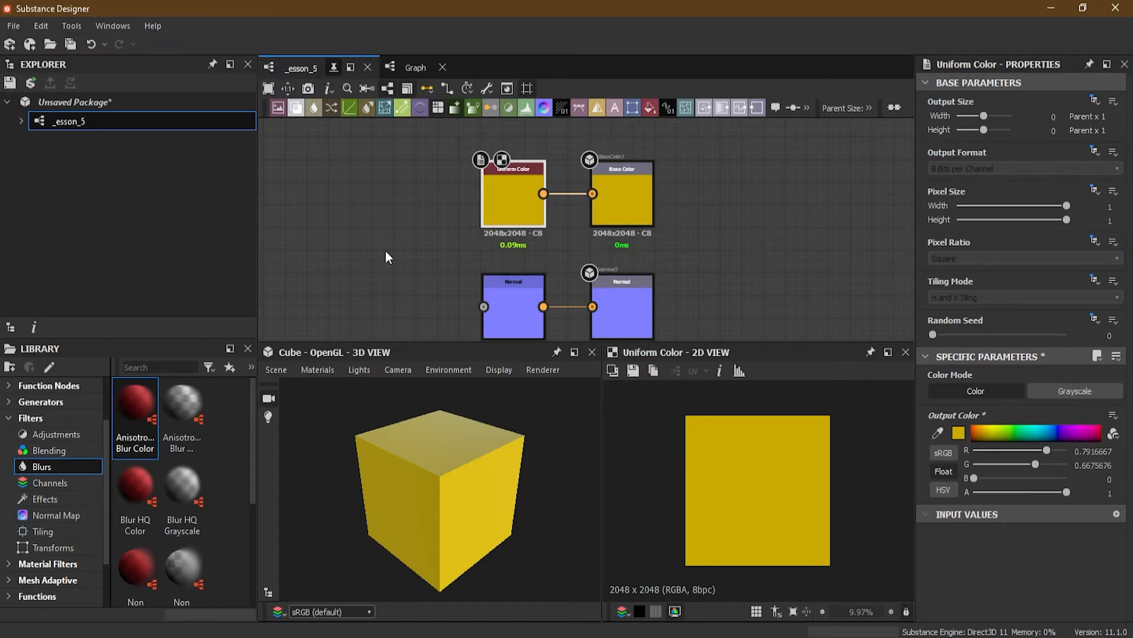
pyautogui.scroll(-3, 346, 222)
pyautogui.moveTo(347, 223); pyautogui.dragTo(537, 226, button='middle')
pyautogui.scroll(2, 485, 206)
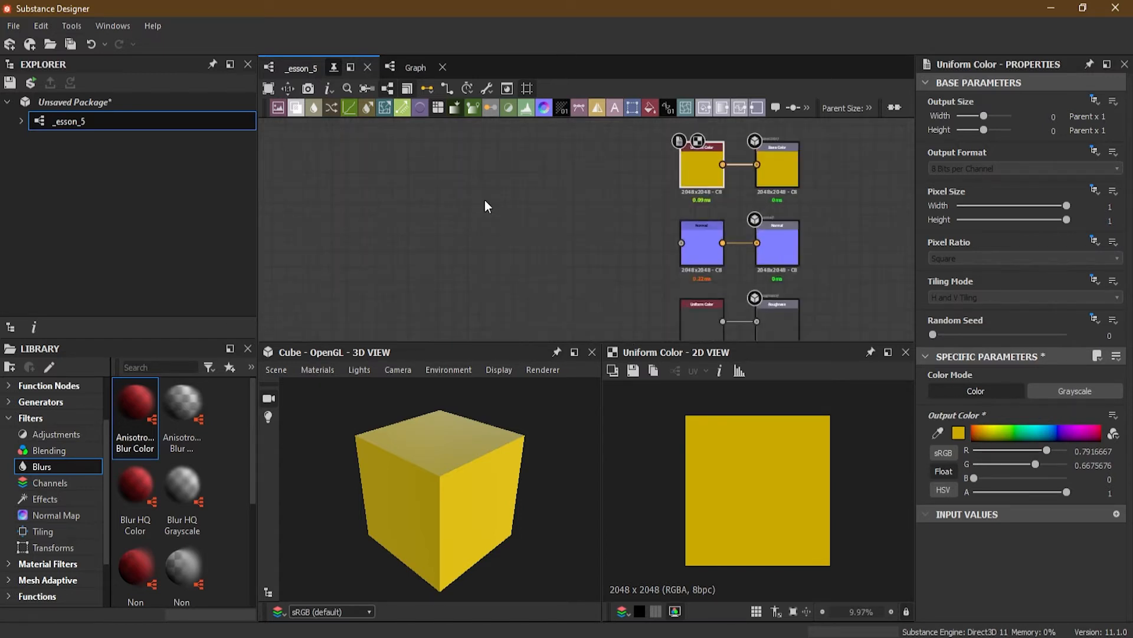
pyautogui.click(308, 110)
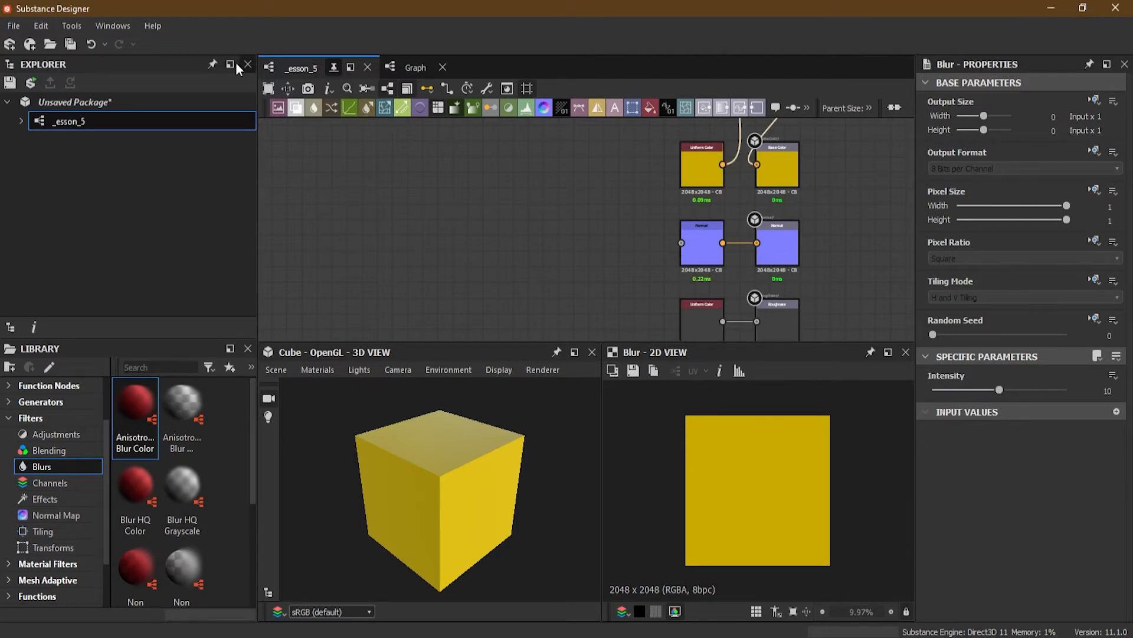
pyautogui.hotkey('ctrl', 'z')
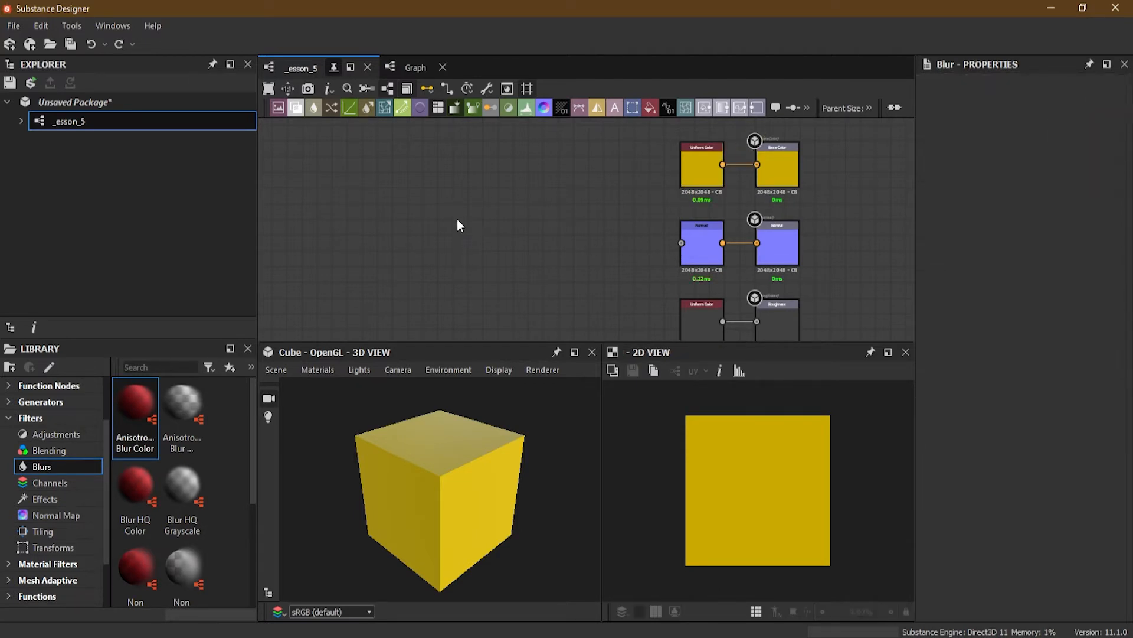
# - Add an unconnected Blur node and place it in the empty graph area well to the left of the template nodes
pyautogui.click(387, 182)
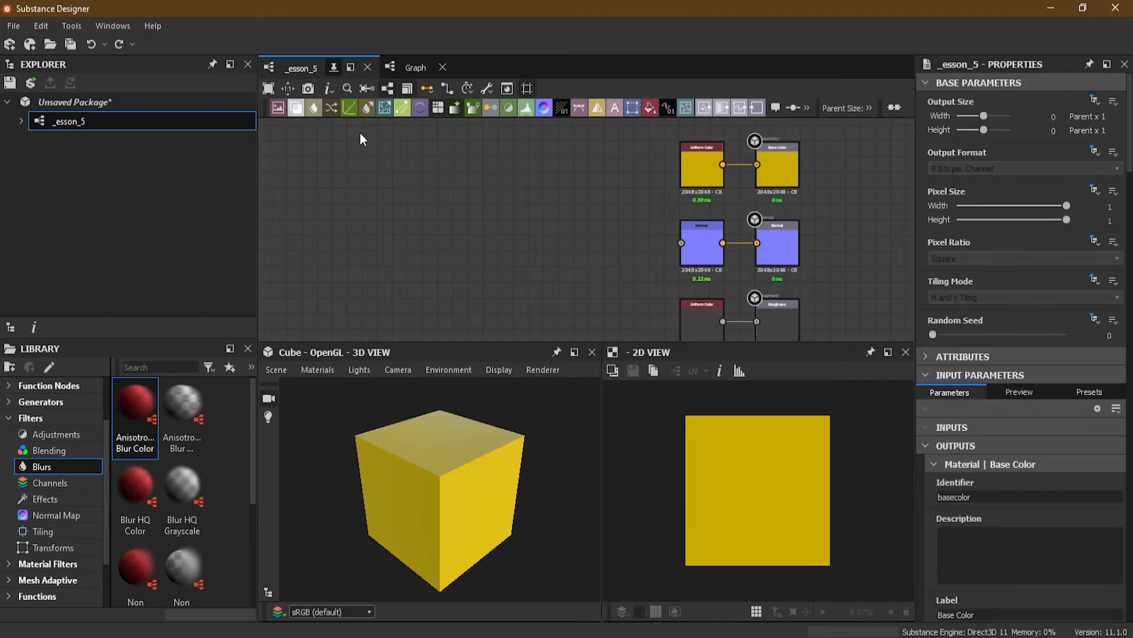
pyautogui.click(314, 108)
pyautogui.moveTo(581, 231); pyautogui.dragTo(384, 193)
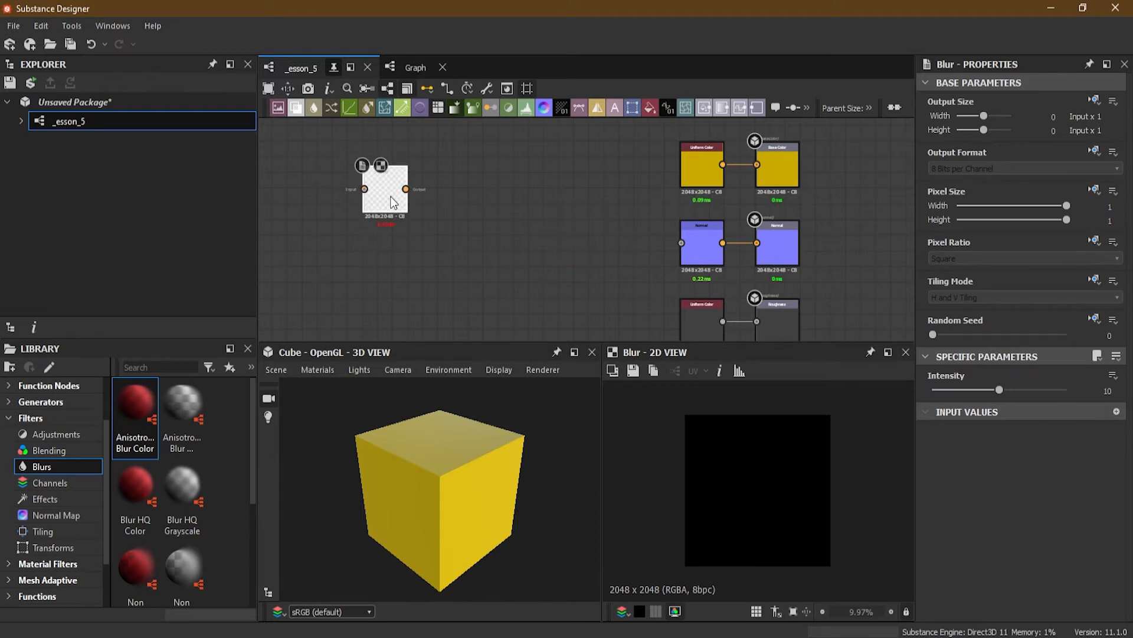
pyautogui.scroll(1, 352, 126)
pyautogui.scroll(1, 352, 128)
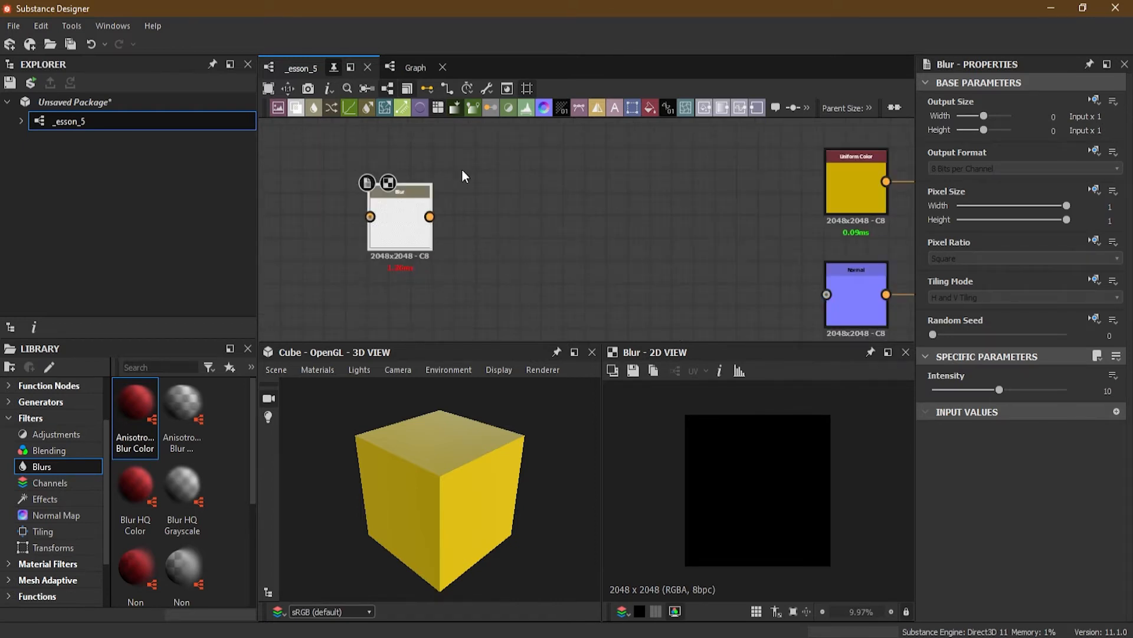
# - Add a Shape node to the graph and place it just below the unconnected Blur node
pyautogui.click(494, 170)
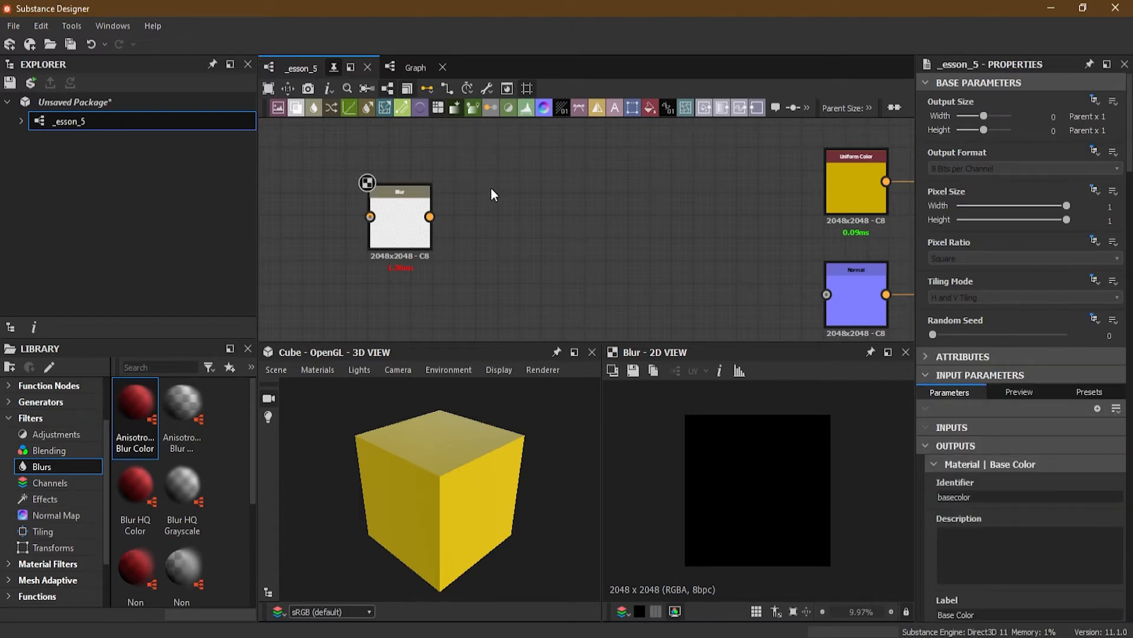
pyautogui.press('space')
pyautogui.write('shape')
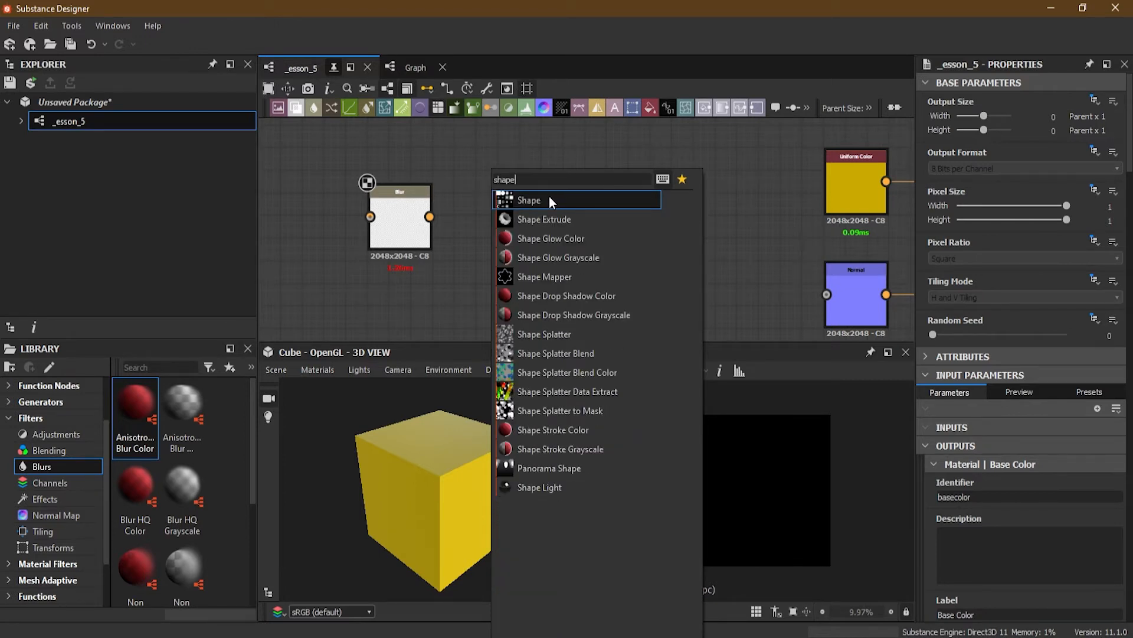
pyautogui.click(549, 198)
pyautogui.moveTo(478, 173); pyautogui.dragTo(399, 307)
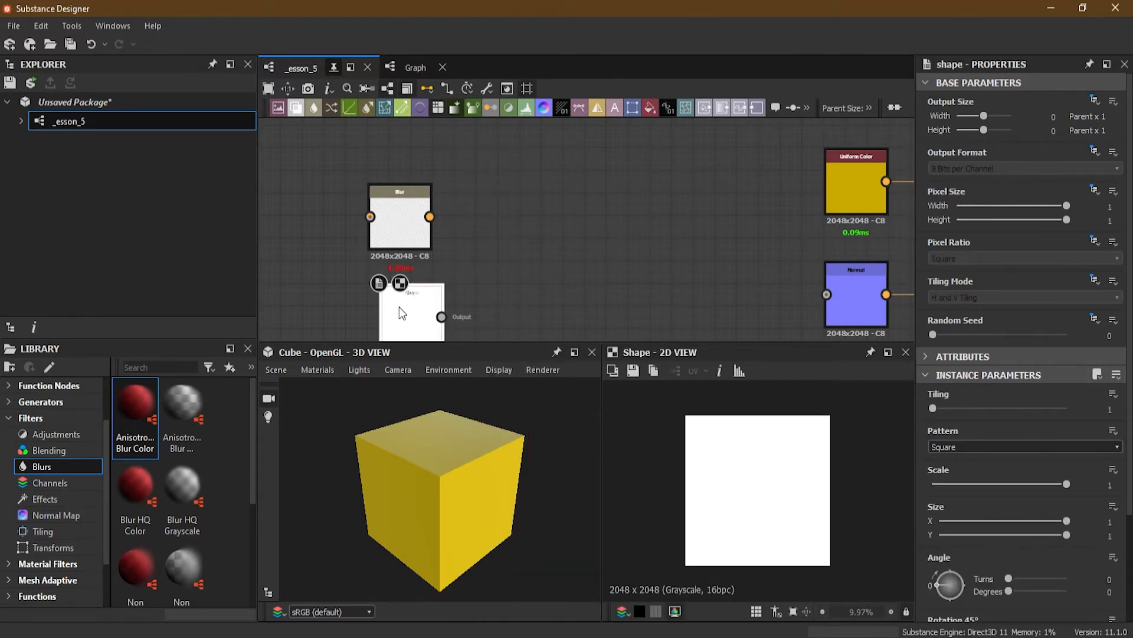
pyautogui.moveTo(458, 256); pyautogui.dragTo(493, 192, button='middle')
pyautogui.moveTo(435, 254); pyautogui.dragTo(433, 277)
pyautogui.scroll(2, 446, 187)
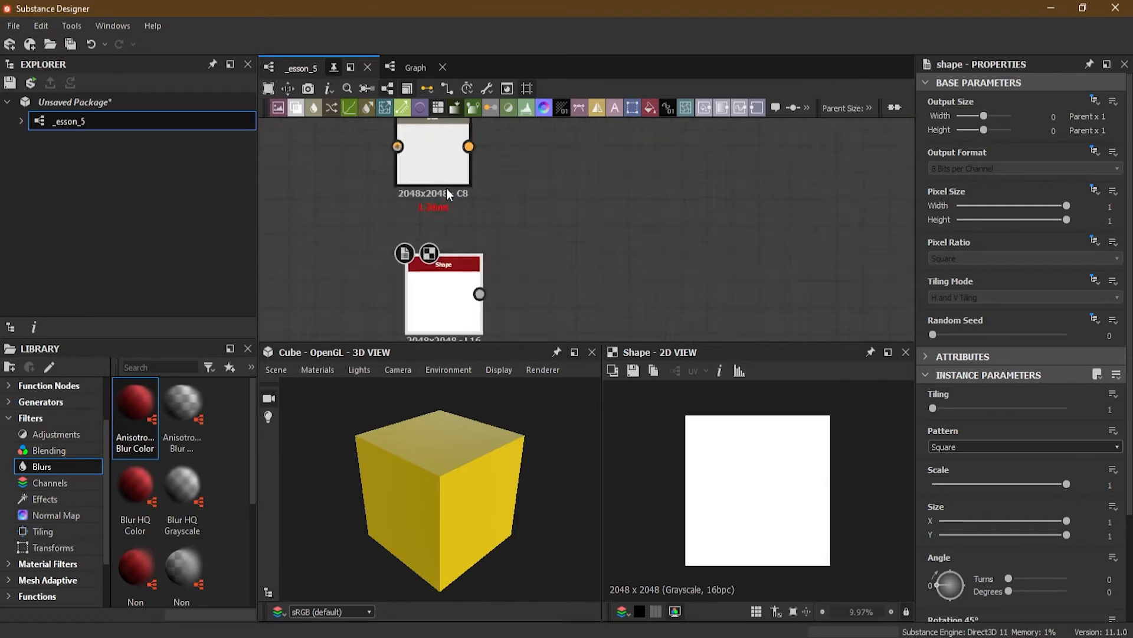
# - Compare the Blur node's specific parameters with the Shape node's instance parameters
pyautogui.moveTo(538, 155); pyautogui.dragTo(546, 218, button='middle')
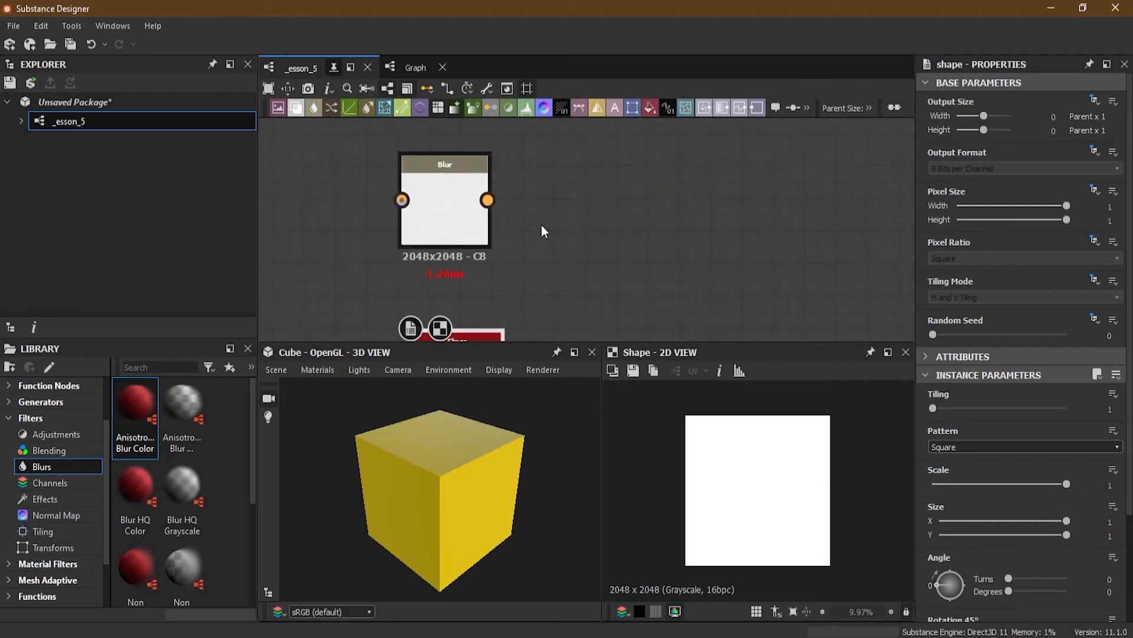
pyautogui.click(438, 204)
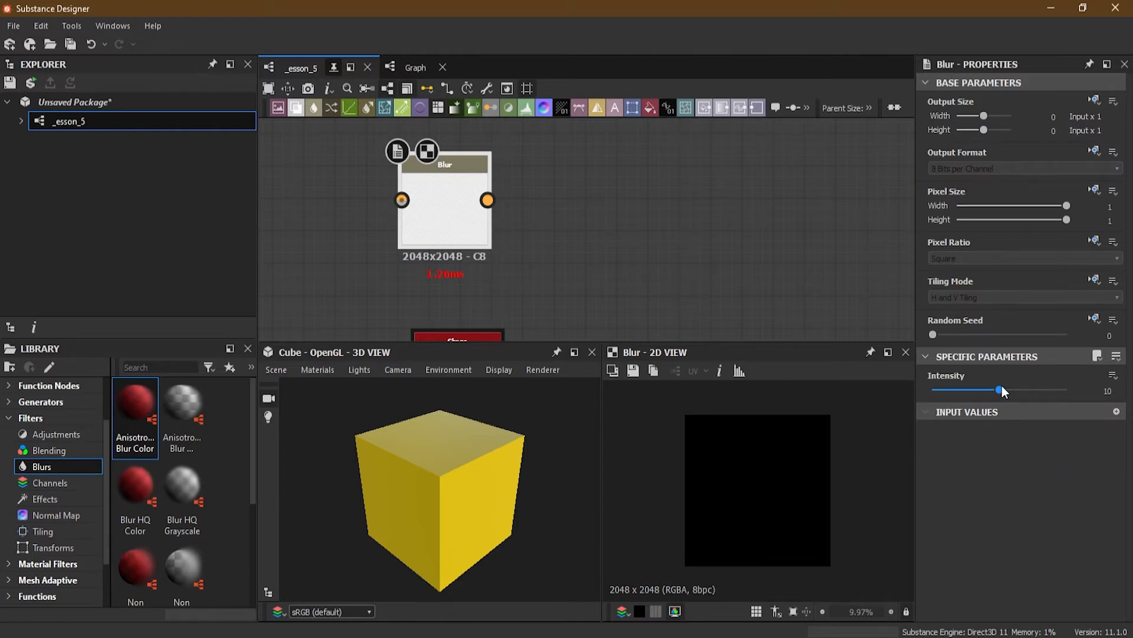
pyautogui.moveTo(552, 250); pyautogui.dragTo(576, 140, button='middle')
pyautogui.scroll(1, 579, 138)
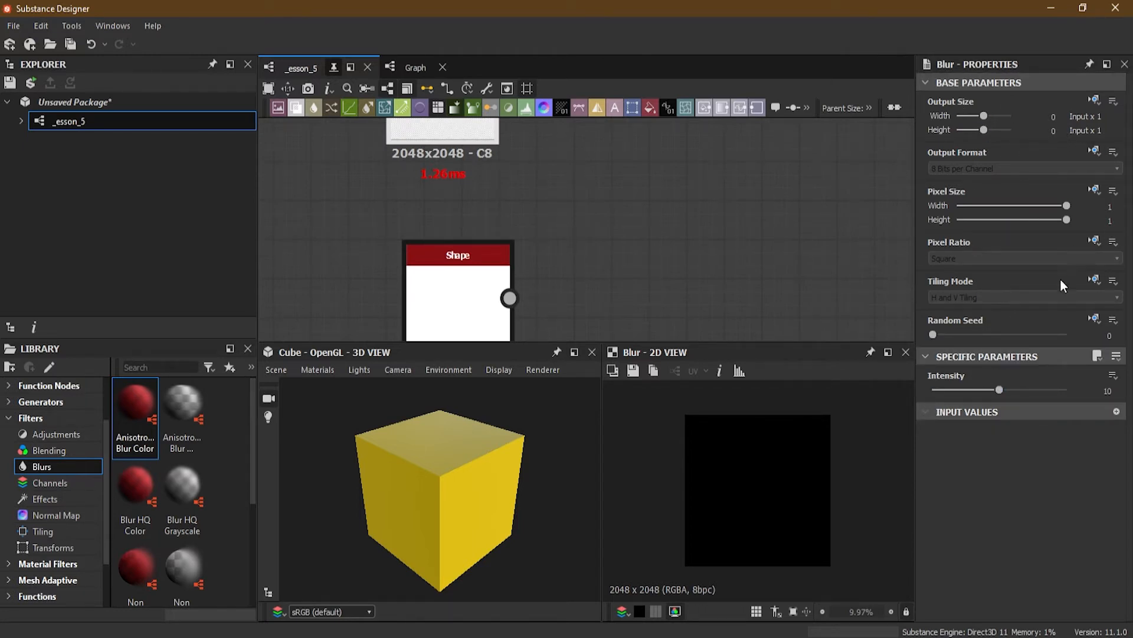
pyautogui.scroll(-2, 589, 230)
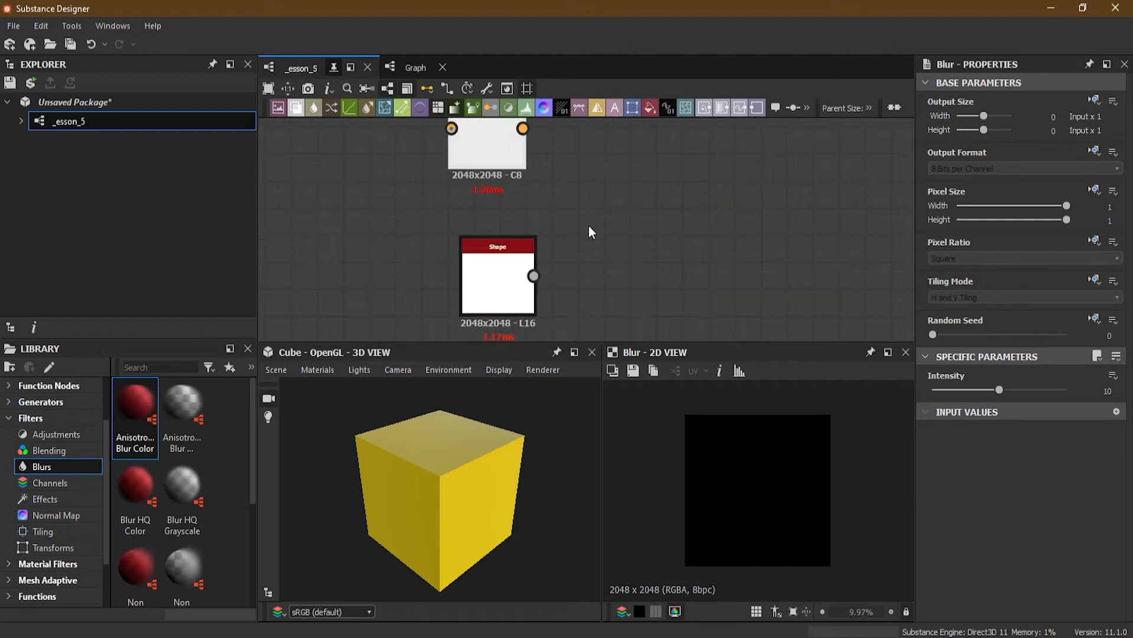
pyautogui.click(499, 257)
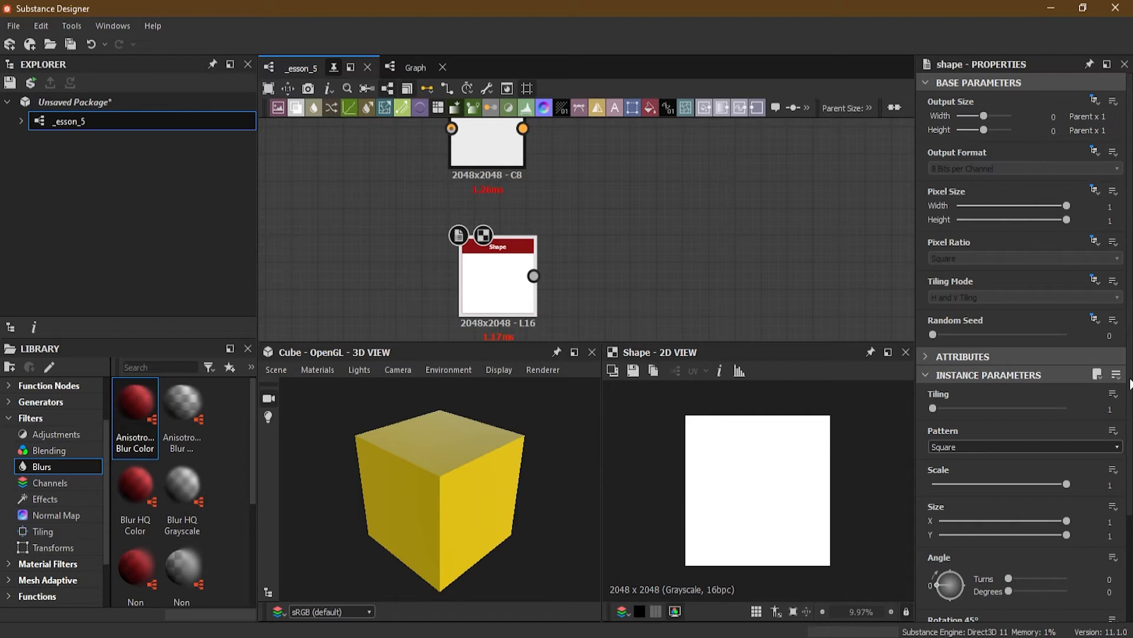
pyautogui.click(493, 154)
pyautogui.click(506, 275)
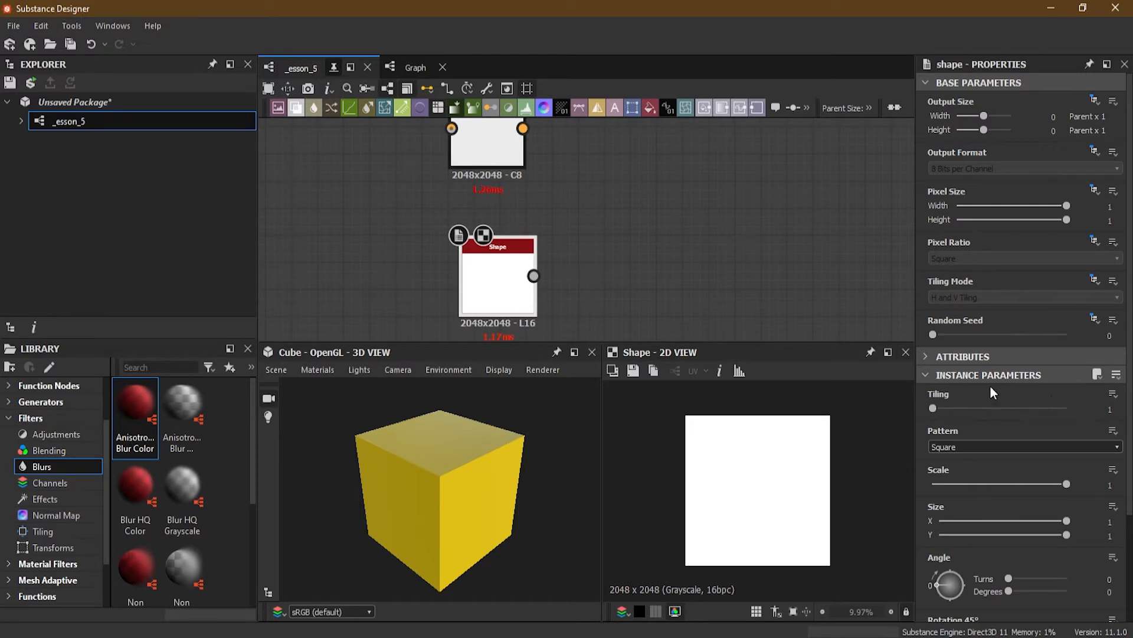
pyautogui.scroll(-2, 1036, 391)
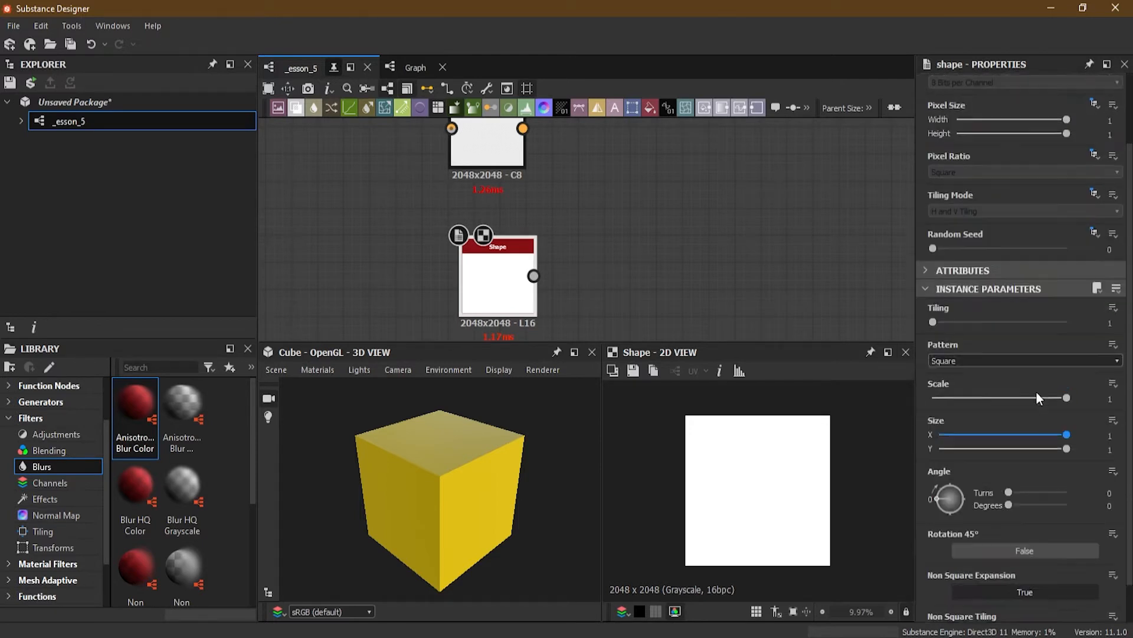
pyautogui.scroll(2, 1037, 392)
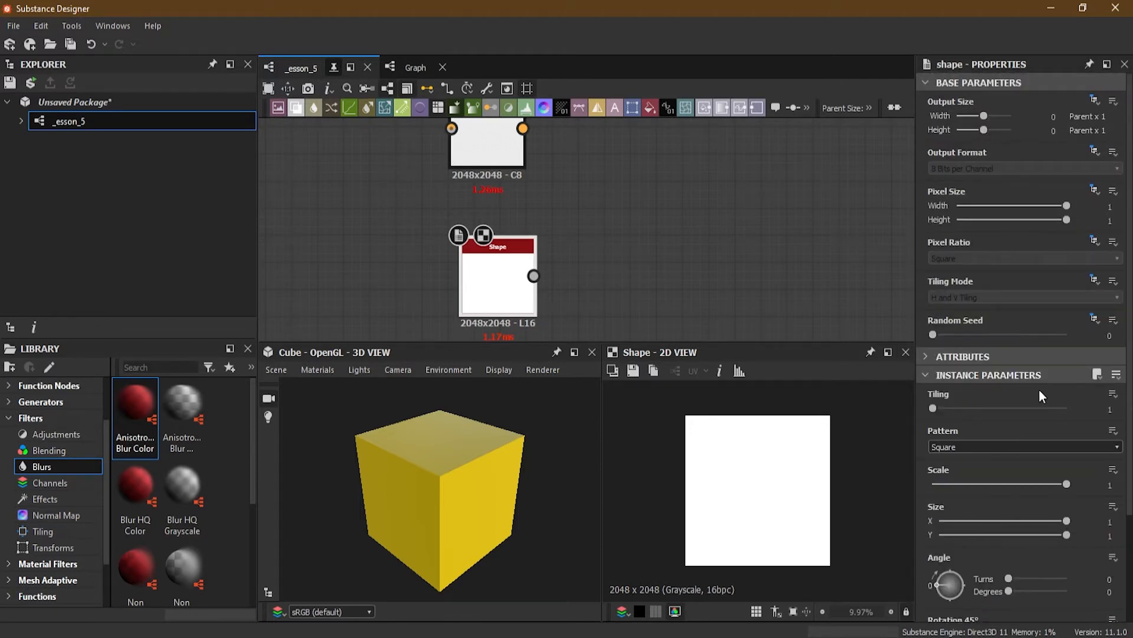
pyautogui.click(975, 376)
pyautogui.click(975, 376)
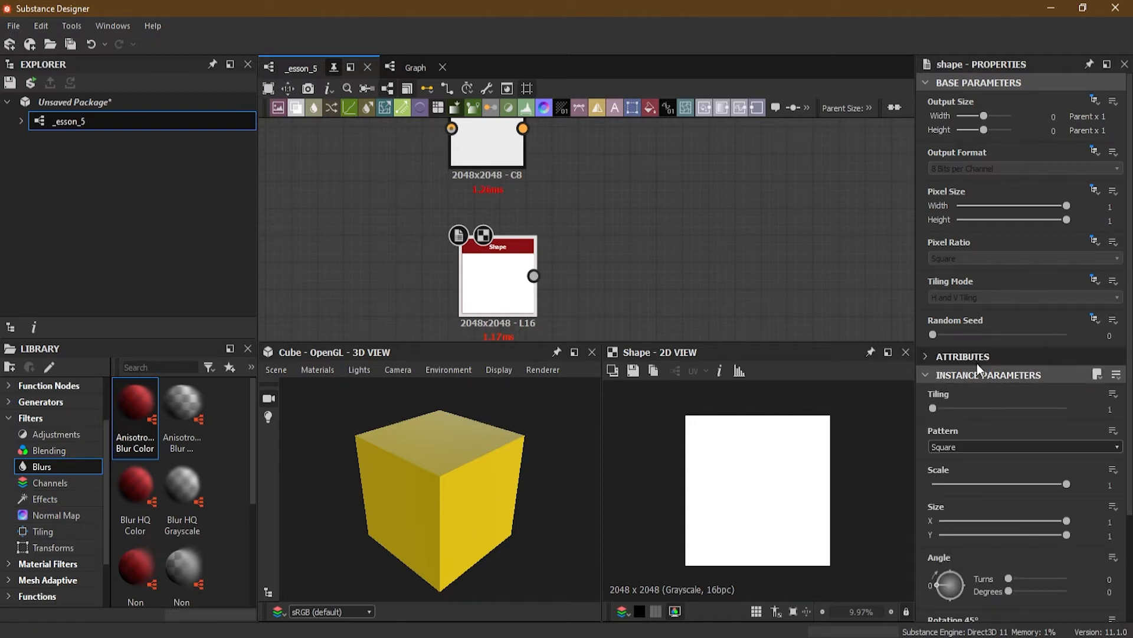
pyautogui.scroll(-3, 1034, 388)
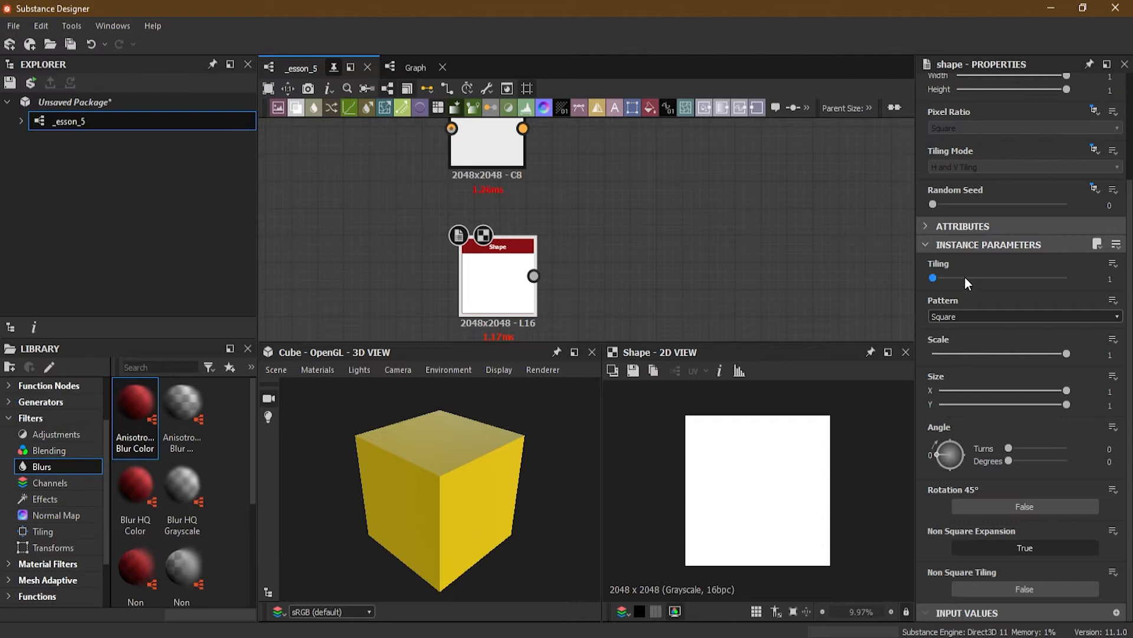
# - Set the Shape node's pattern to Disc and reduce its scale to about 0.49
pyautogui.click(982, 317)
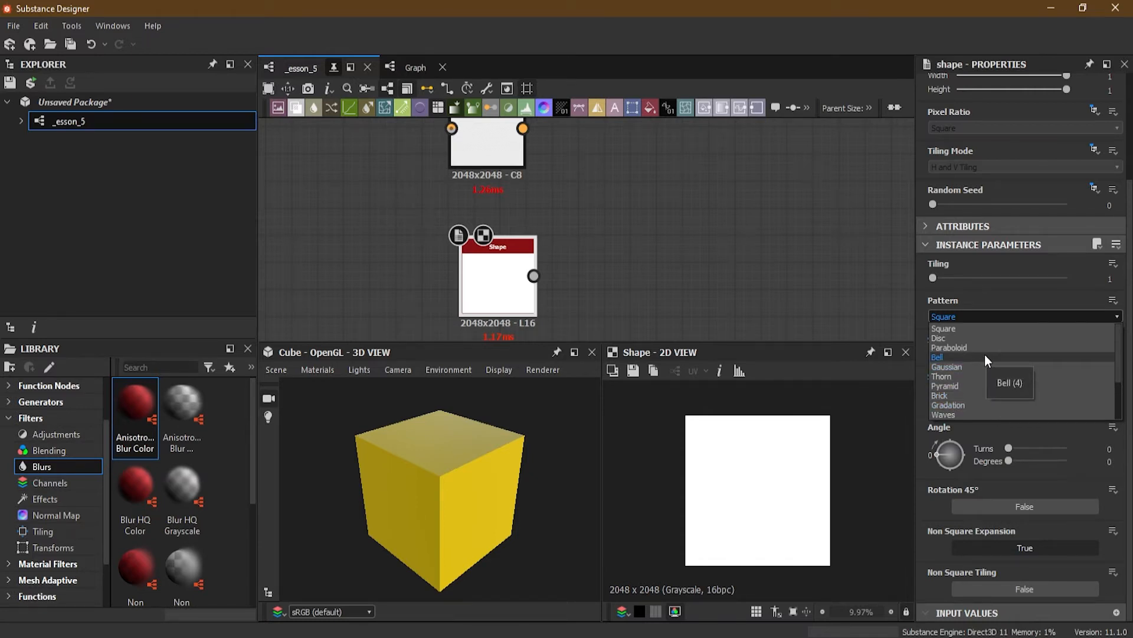
pyautogui.click(984, 337)
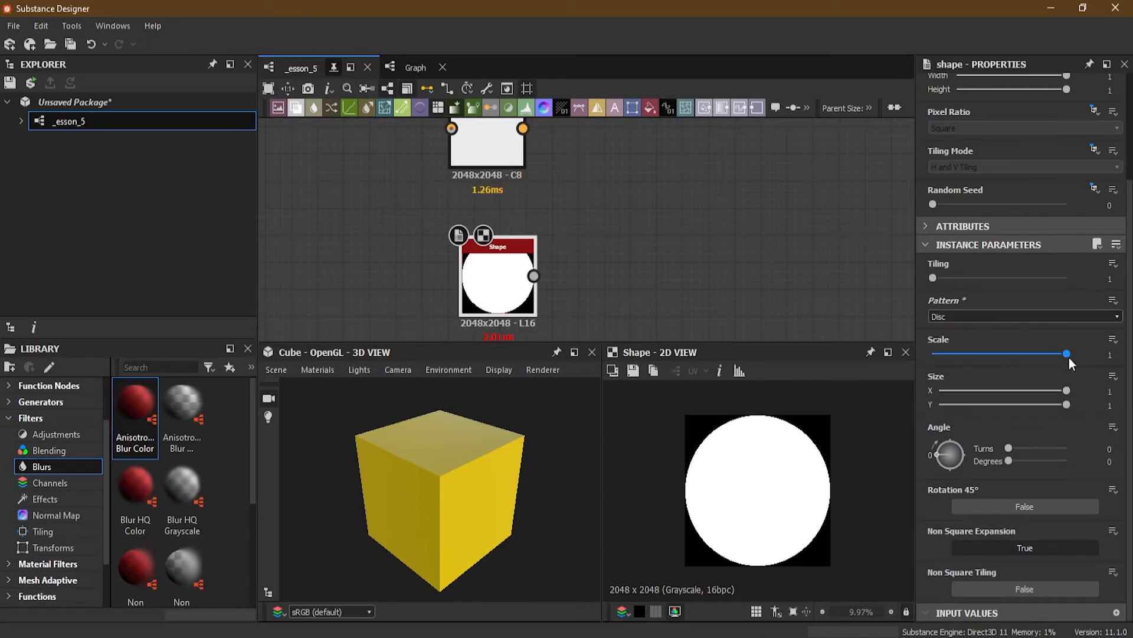
pyautogui.moveTo(1067, 353); pyautogui.dragTo(997, 354)
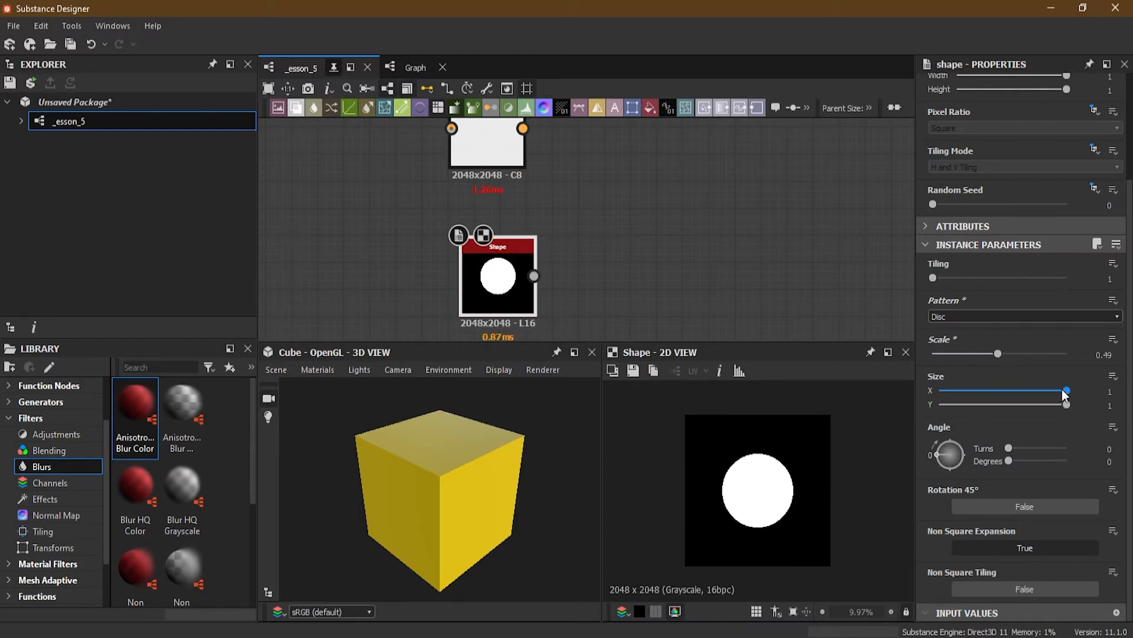
pyautogui.moveTo(1066, 390); pyautogui.dragTo(1104, 418)
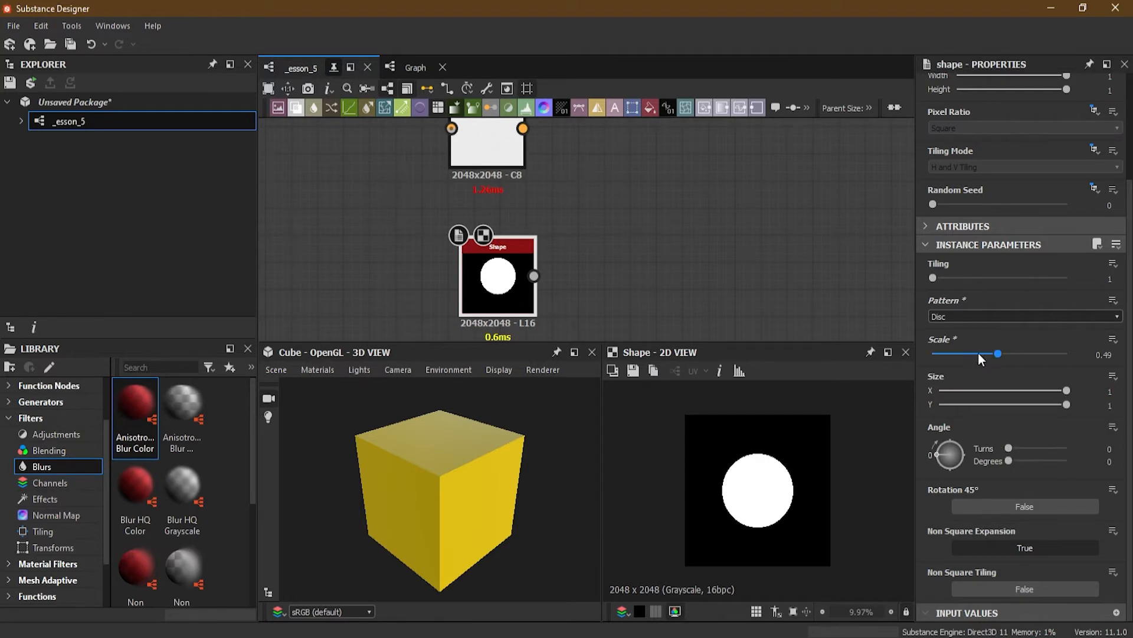
# - Switch the Shape node's pattern back to Square and rotate it to about 0.61 turns
pyautogui.click(986, 316)
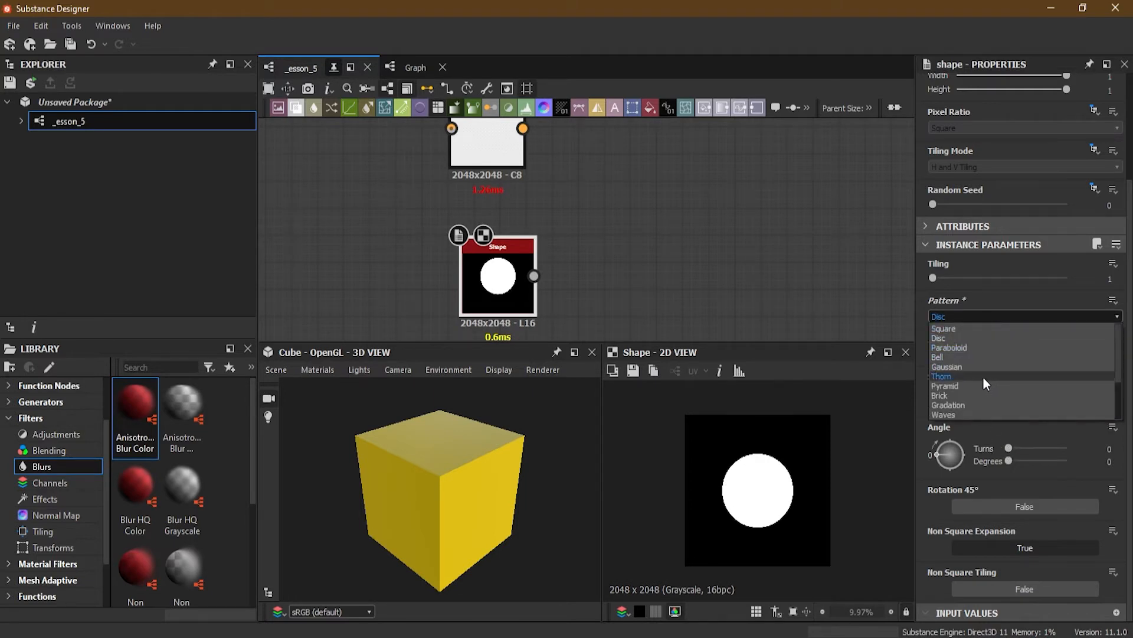
pyautogui.click(976, 329)
pyautogui.moveTo(1008, 448); pyautogui.dragTo(1044, 444)
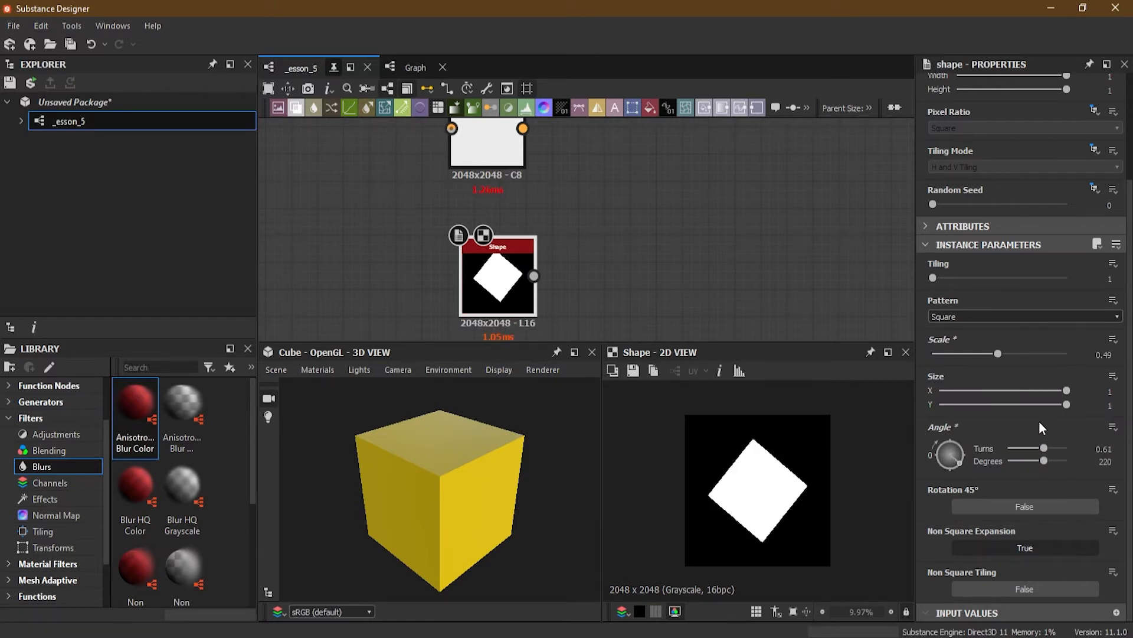
# - Try Rotation 45° on the square shape with the angle at about 0.24 turns, and switch Rotation 45° off again
pyautogui.click(1034, 506)
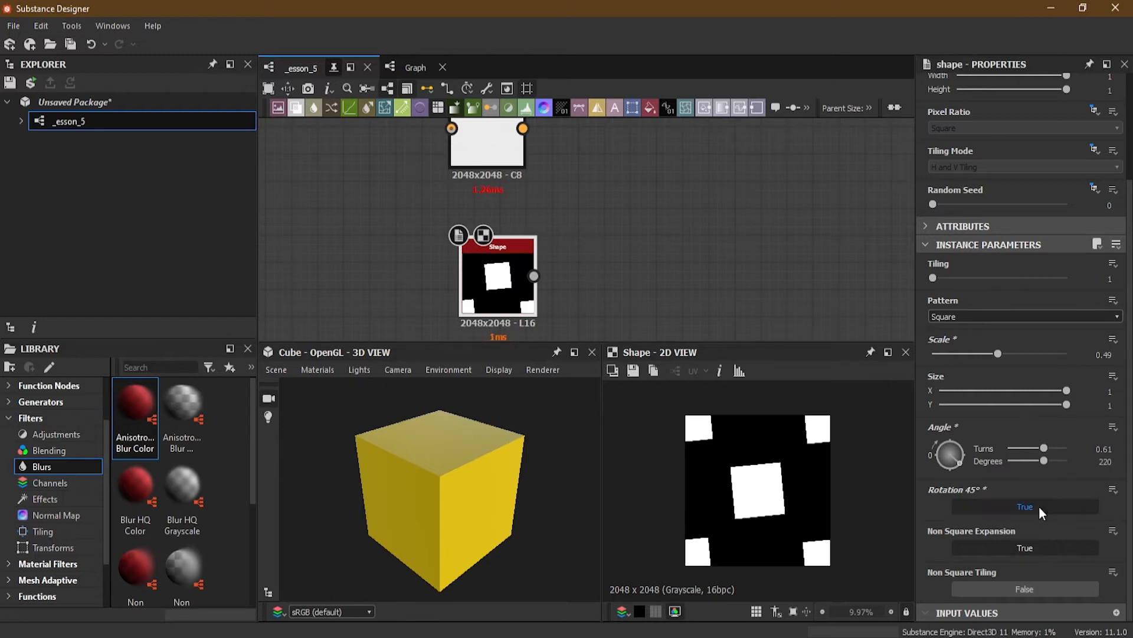
pyautogui.moveTo(1050, 448); pyautogui.dragTo(1023, 451)
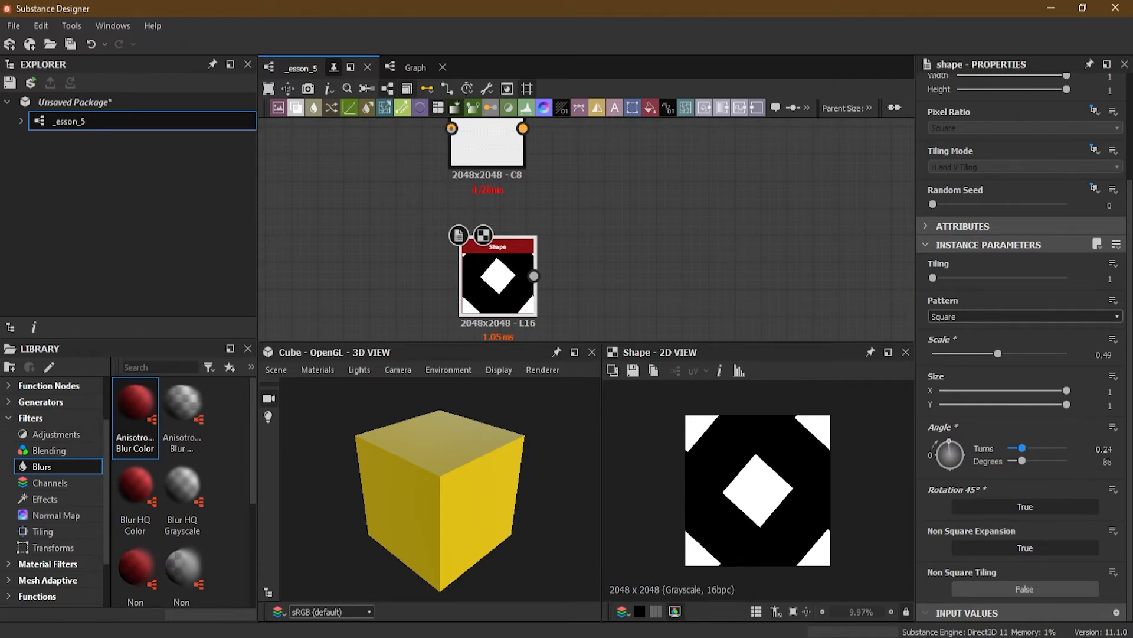
pyautogui.click(1044, 505)
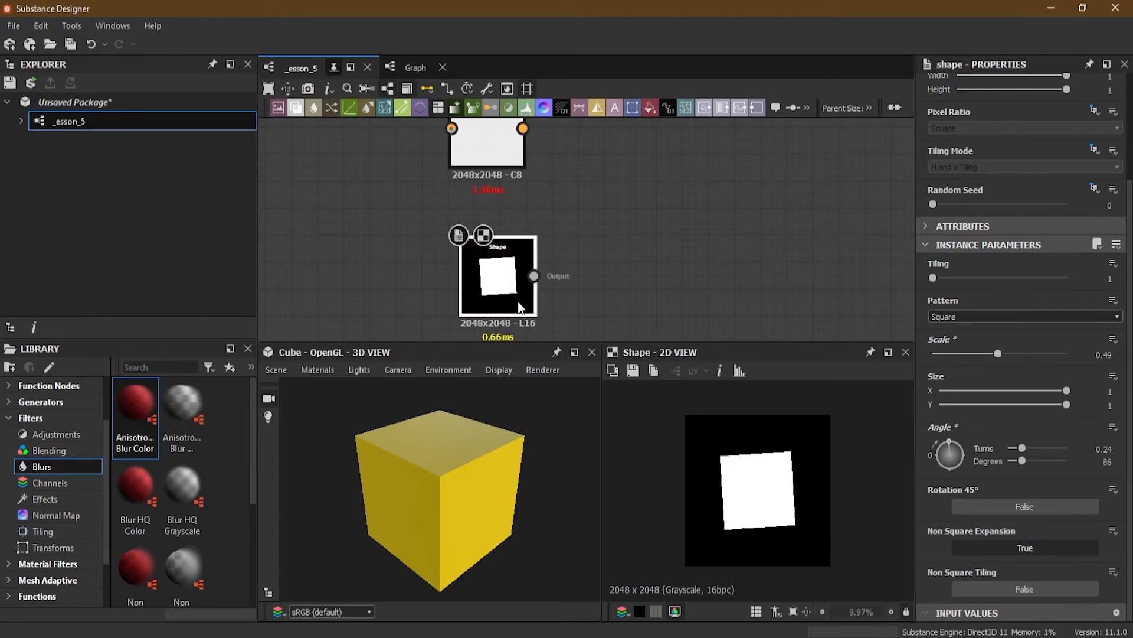
# - Move the Blur node to the upper right of the Shape node and connect the Shape output to the Blur input
pyautogui.click(501, 153)
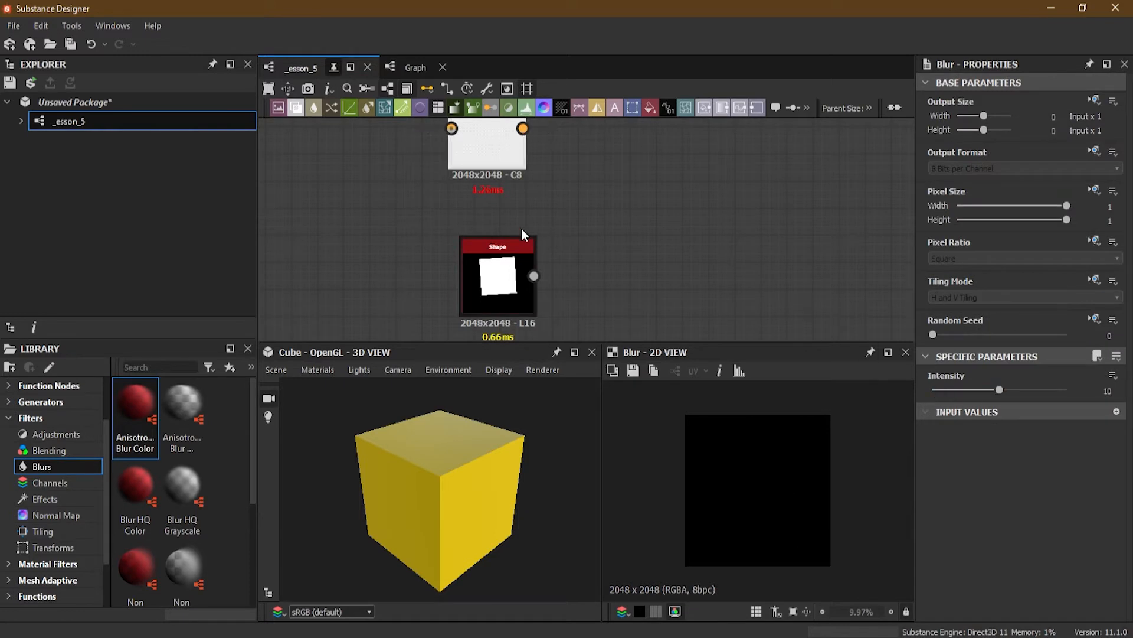
pyautogui.moveTo(547, 192); pyautogui.dragTo(555, 231, button='middle')
pyautogui.scroll(-1, 565, 237)
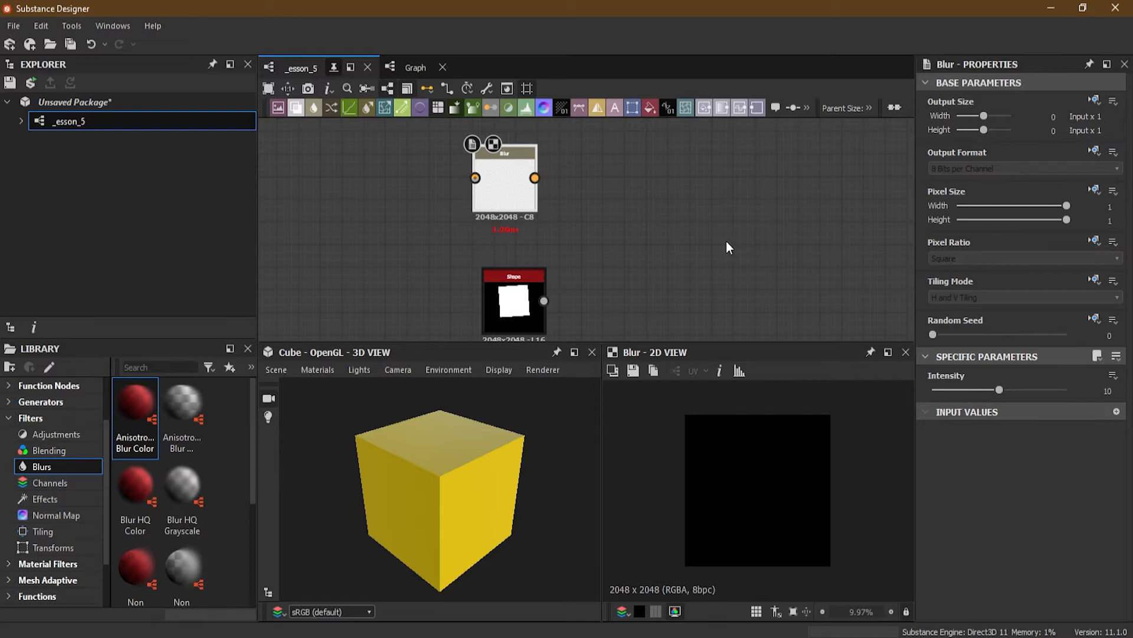
pyautogui.scroll(-1, 730, 229)
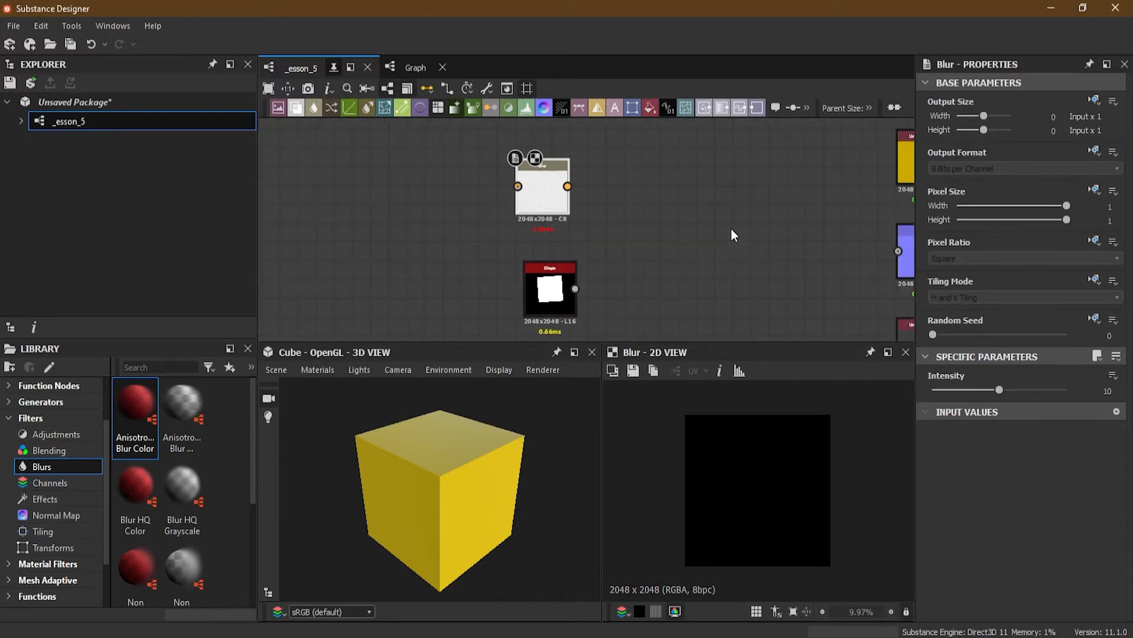
pyautogui.moveTo(731, 229); pyautogui.dragTo(627, 224, button='middle')
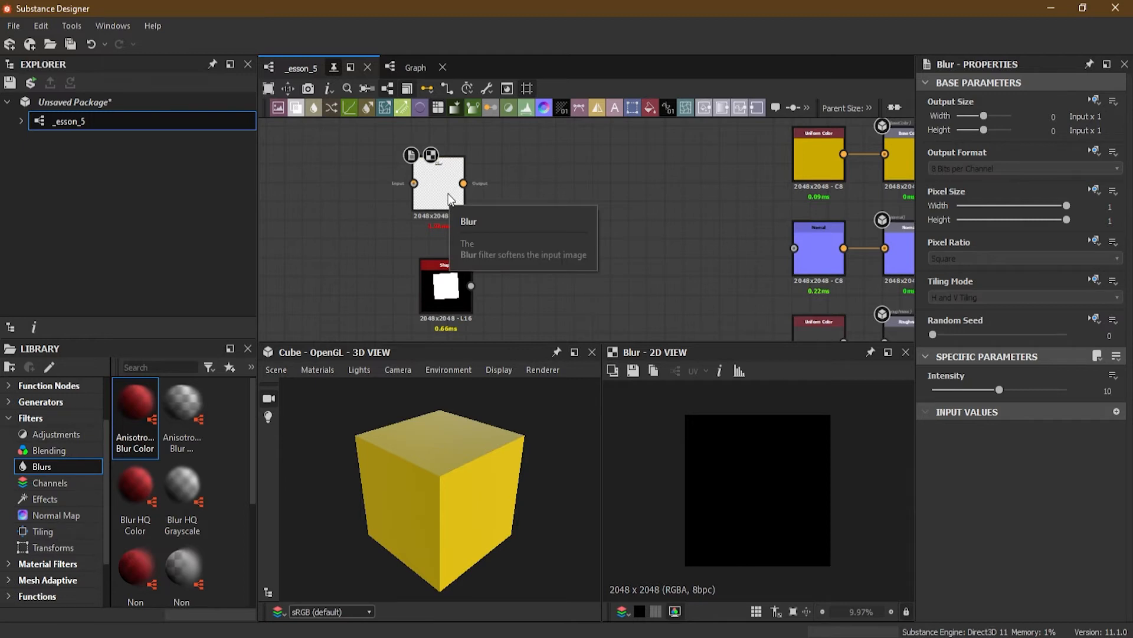
pyautogui.moveTo(448, 198); pyautogui.dragTo(557, 245)
pyautogui.moveTo(470, 286); pyautogui.dragTo(533, 225)
# - Set the Shape node's scale to about 0.66 and its angle to about 0.61 turns
pyautogui.click(430, 267)
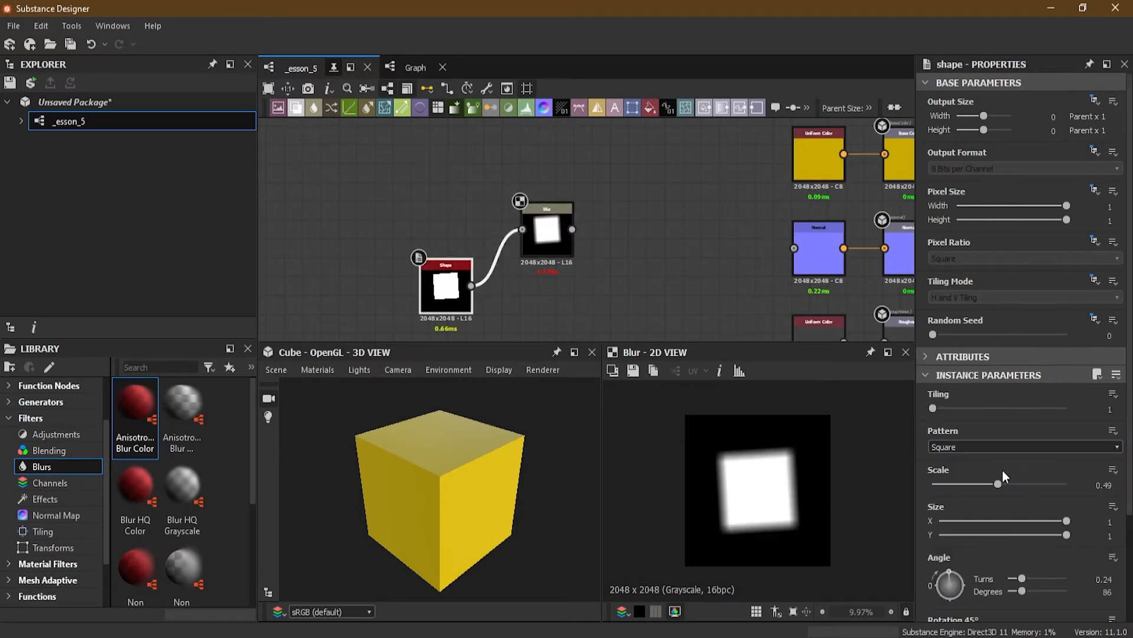
pyautogui.moveTo(997, 484); pyautogui.dragTo(1022, 485)
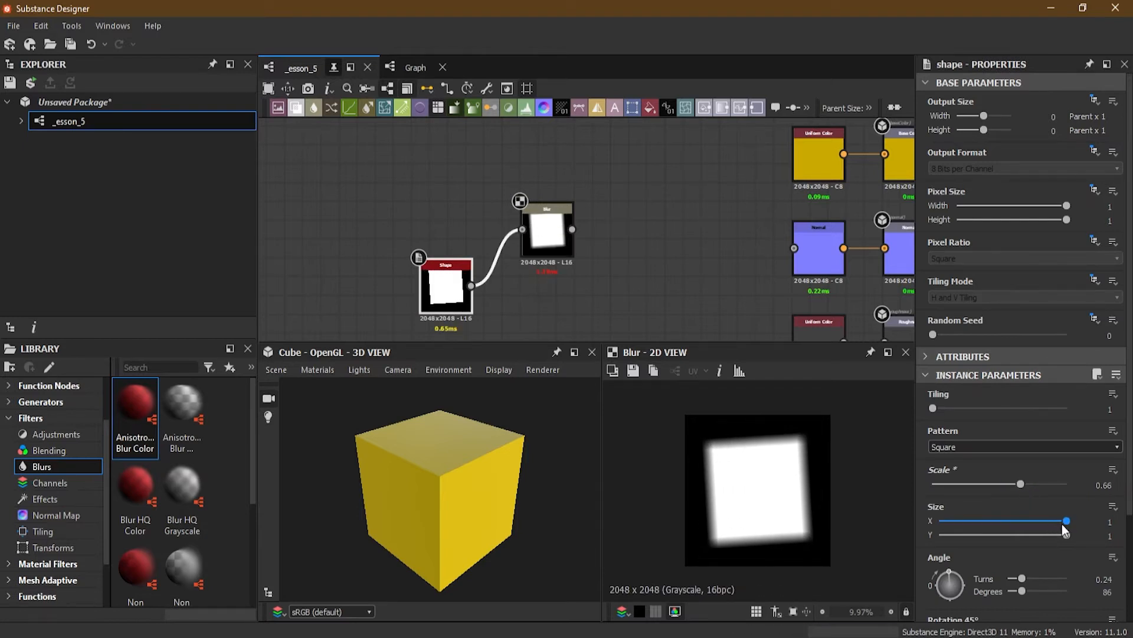
pyautogui.moveTo(1026, 579); pyautogui.dragTo(1045, 584)
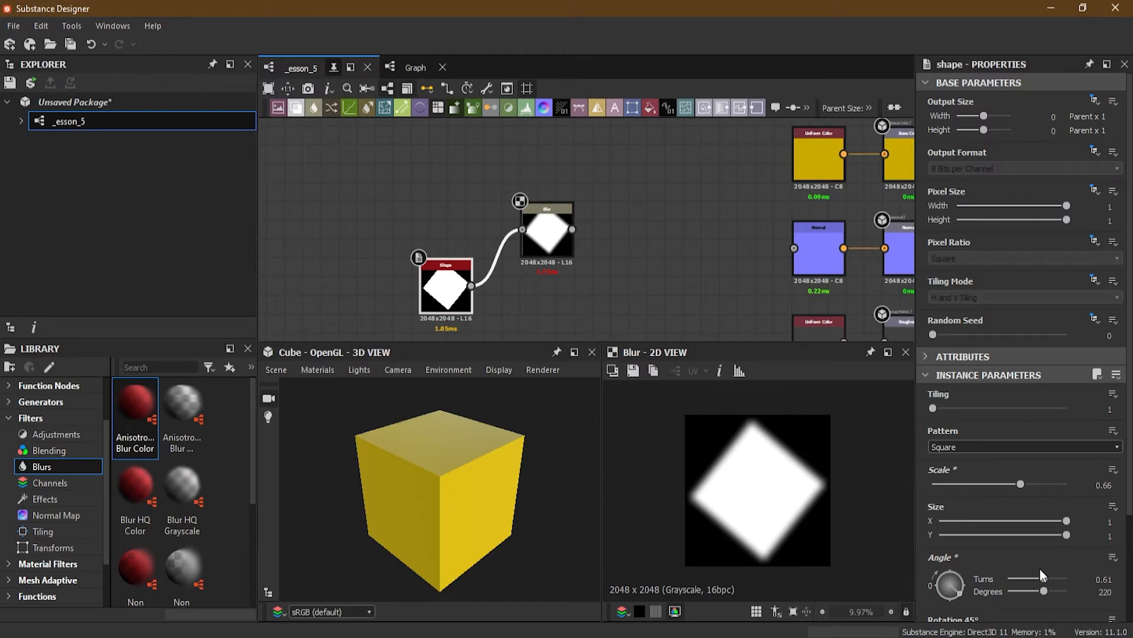
# - Set the Blur node's intensity to about 15.47 and line up the Shape and Blur nodes in one horizontal row
pyautogui.click(547, 233)
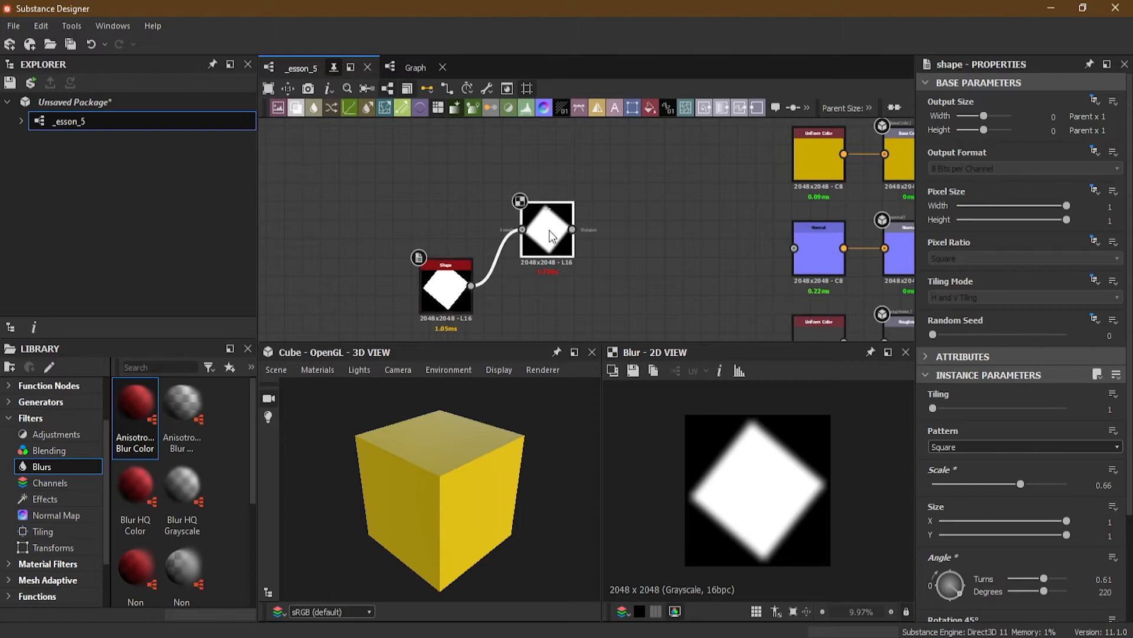
pyautogui.moveTo(998, 392); pyautogui.dragTo(1036, 393)
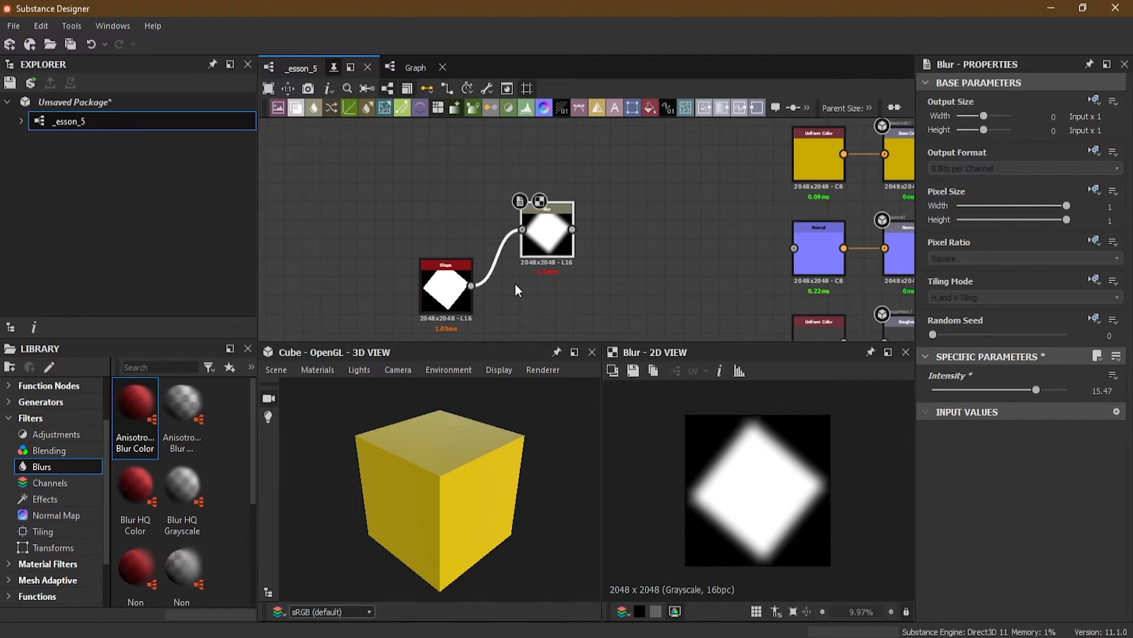
pyautogui.moveTo(453, 301); pyautogui.dragTo(409, 245)
pyautogui.moveTo(541, 244); pyautogui.dragTo(519, 239)
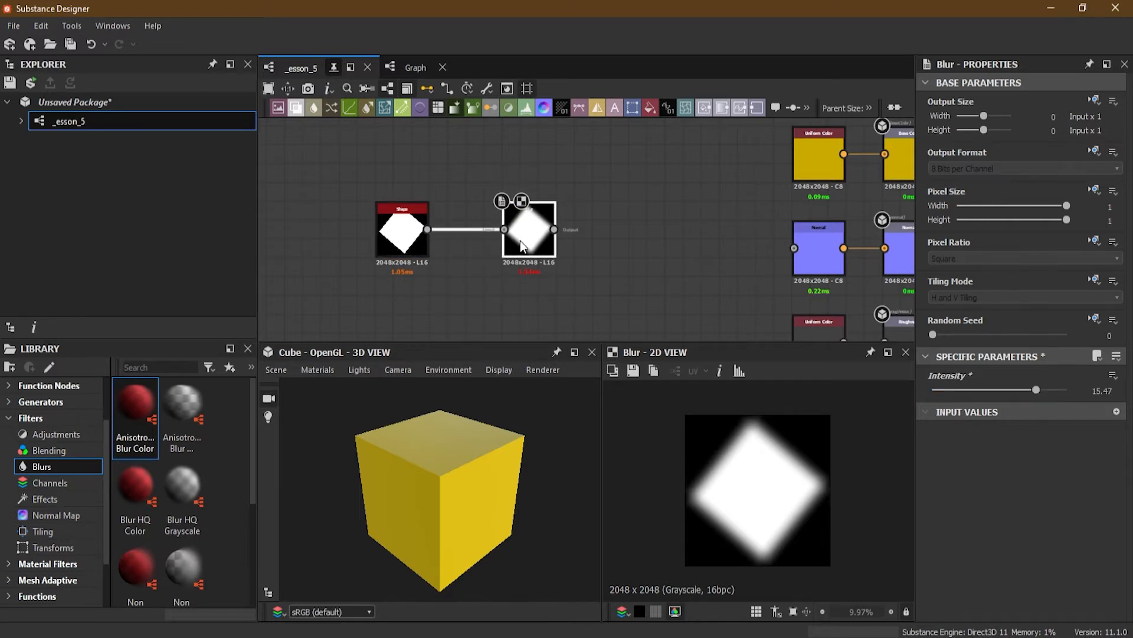
# - Reduce the Shape node's scale to about 0.48
pyautogui.click(398, 239)
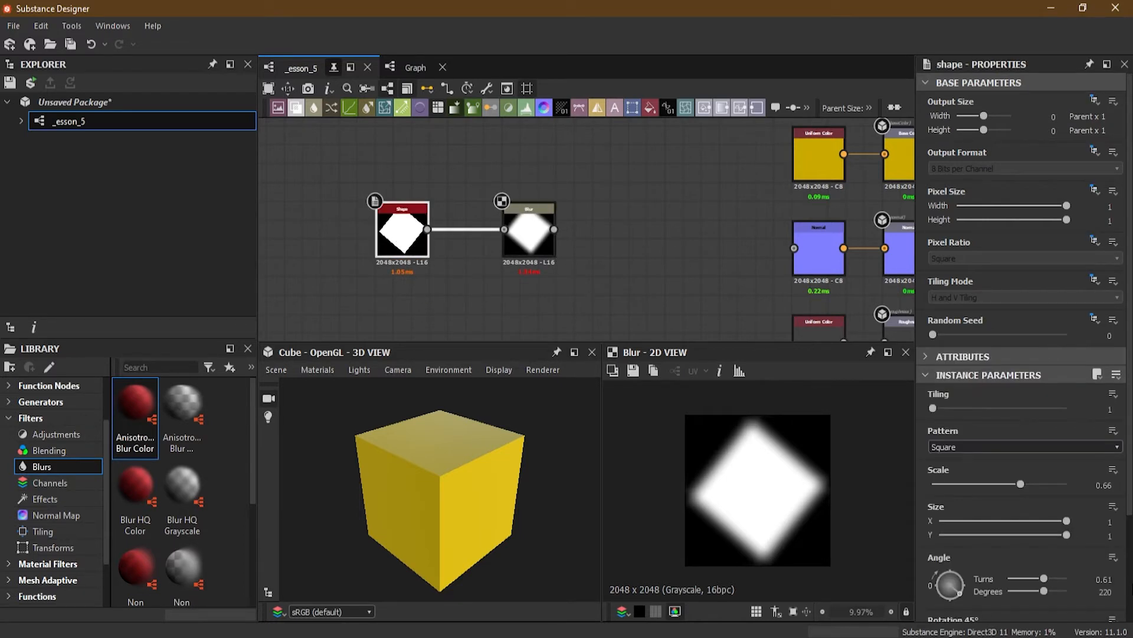
pyautogui.moveTo(1020, 484); pyautogui.dragTo(997, 484)
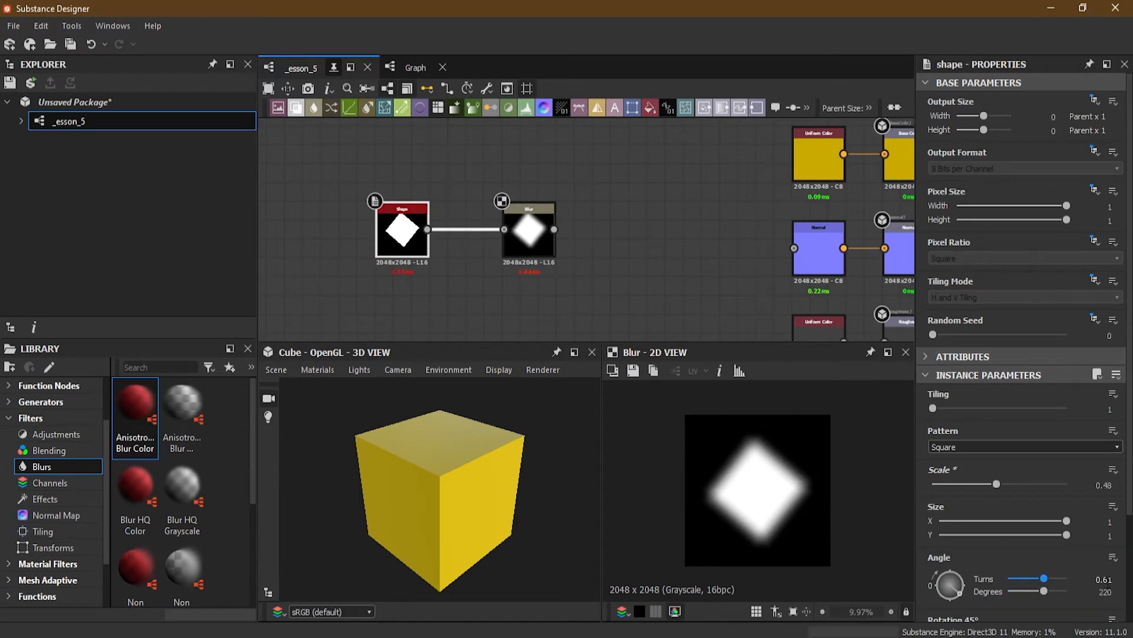
# - Try angle values of 45 and 90 turns on the Shape node
pyautogui.doubleClick(1104, 579)
pyautogui.write('45')
pyautogui.press('Return')
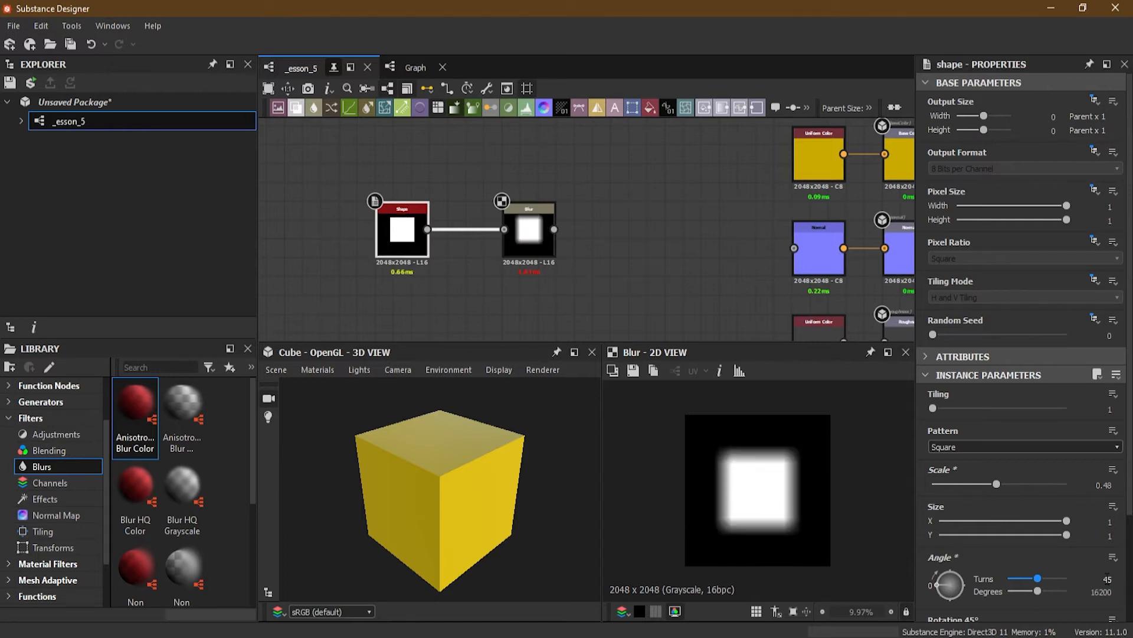
pyautogui.doubleClick(1107, 579)
pyautogui.write('90')
pyautogui.press('Return')
pyautogui.moveTo(1050, 577); pyautogui.dragTo(1067, 569)
# - Set the Shape node's angle to 45 degrees
pyautogui.doubleClick(1103, 592)
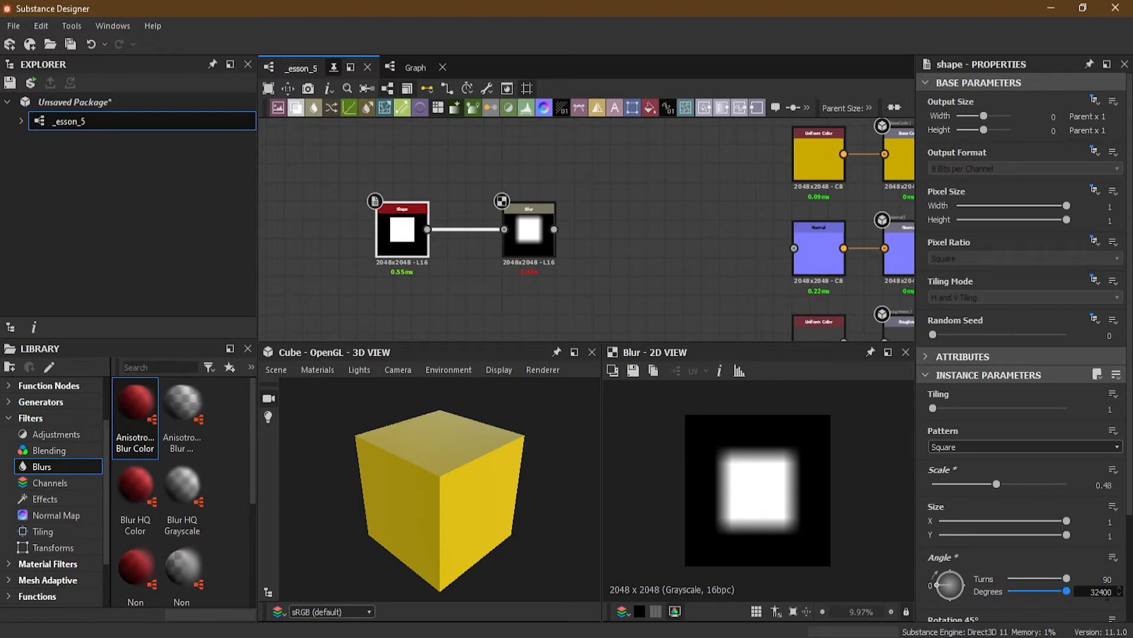
pyautogui.write('45')
pyautogui.press('Return')
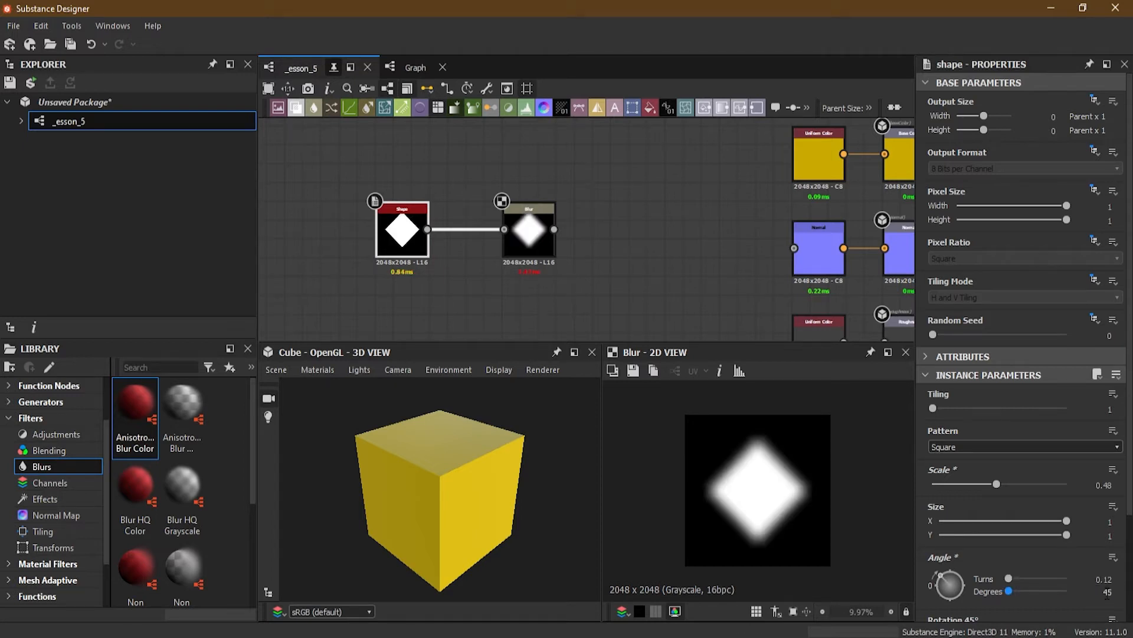
# - Add a Levels node after the Blur and bring its black and white input levels together to produce crisp rounded corners
pyautogui.click(528, 230)
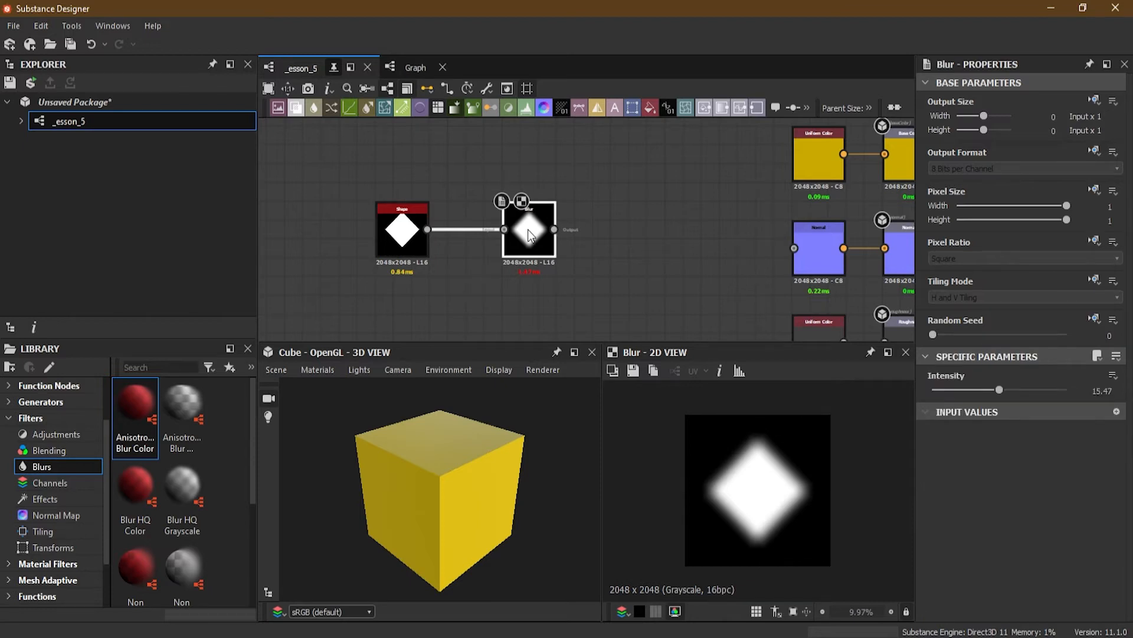
pyautogui.click(524, 108)
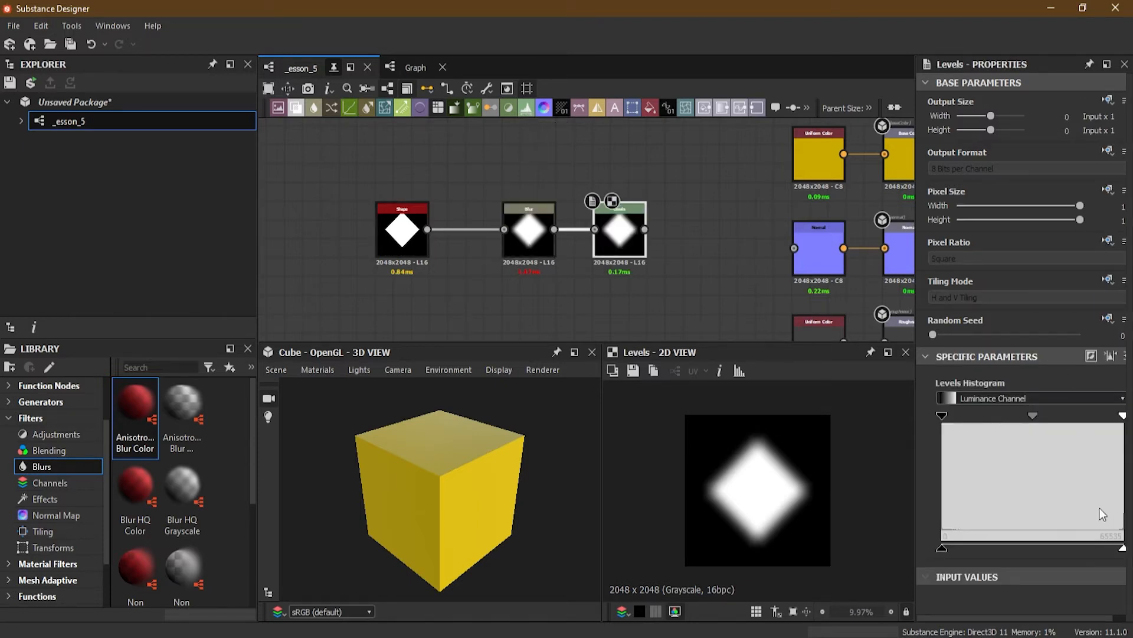
pyautogui.moveTo(1123, 415); pyautogui.dragTo(1036, 416)
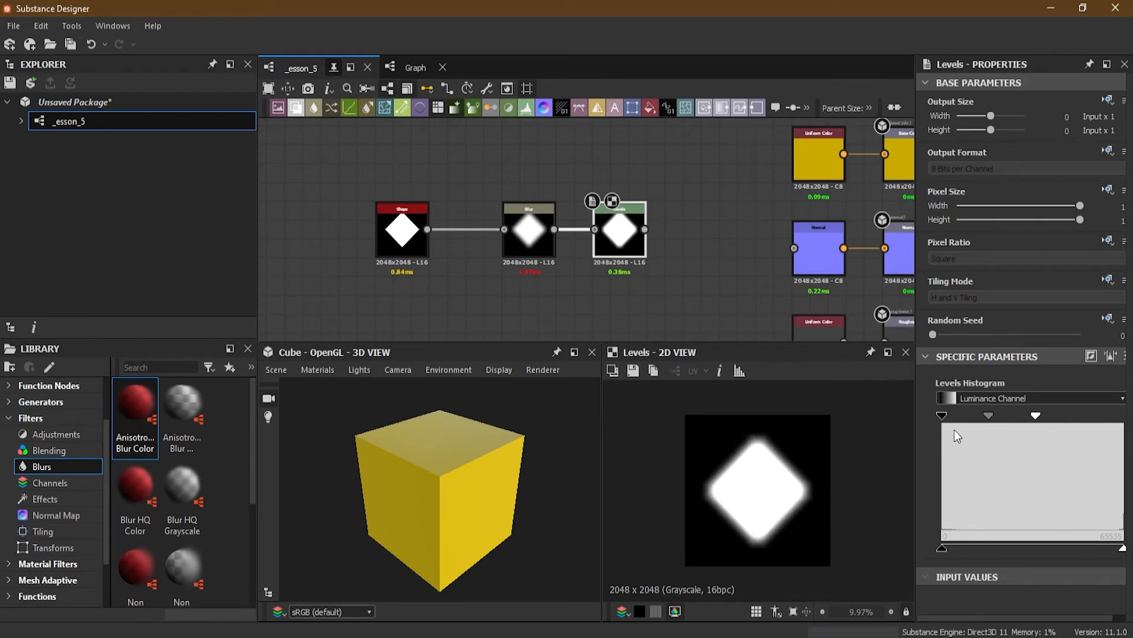
pyautogui.moveTo(943, 417); pyautogui.dragTo(990, 427)
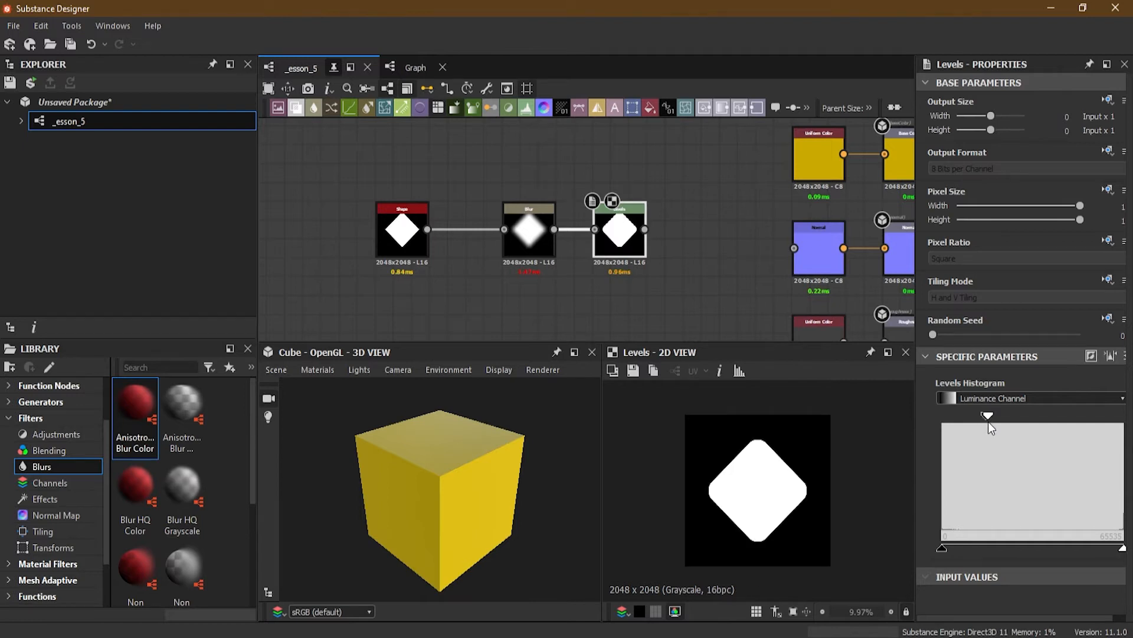
# - Enlarge the Shape node's scale to about 0.57
pyautogui.click(421, 249)
pyautogui.moveTo(997, 484); pyautogui.dragTo(1017, 484)
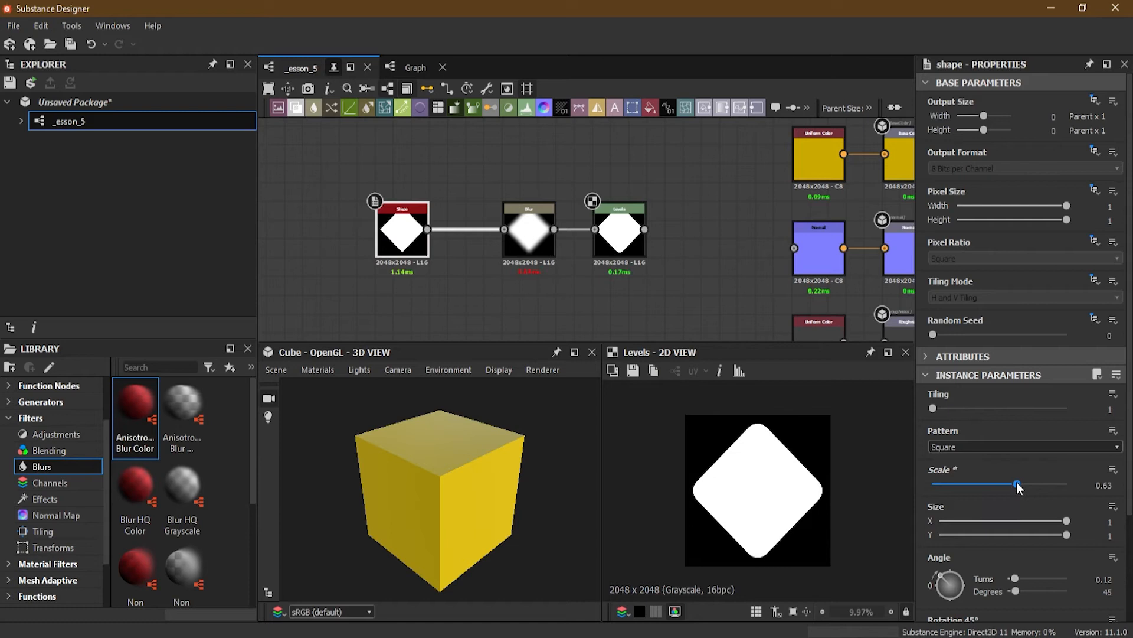
# - Add a Transformation 2D node after the Levels node and space the four chained nodes evenly
pyautogui.click(629, 239)
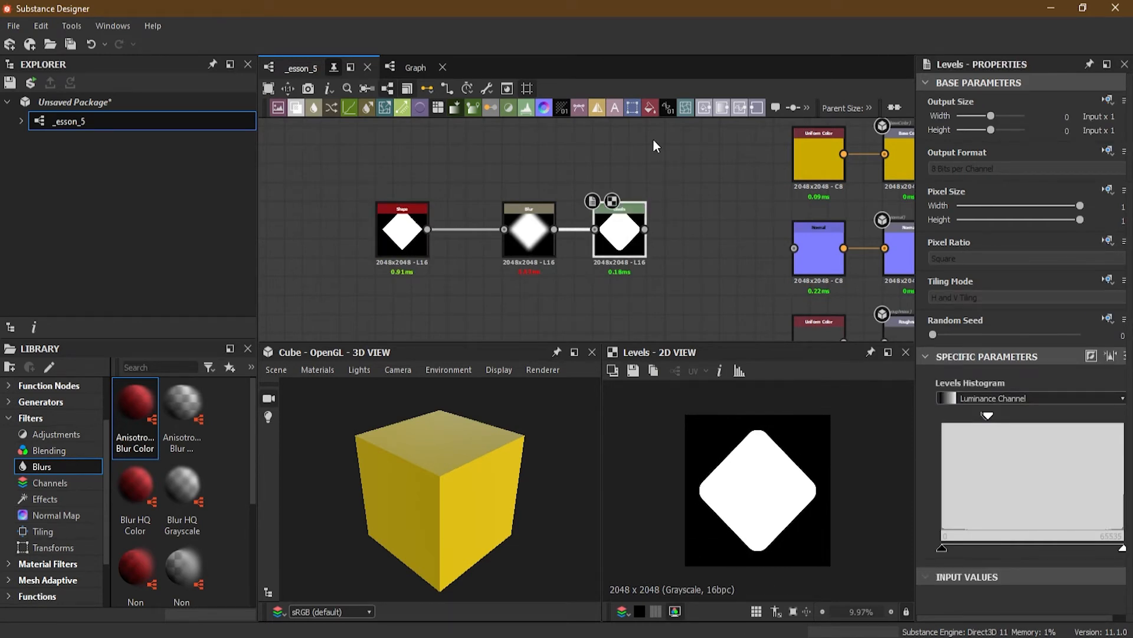
pyautogui.click(632, 107)
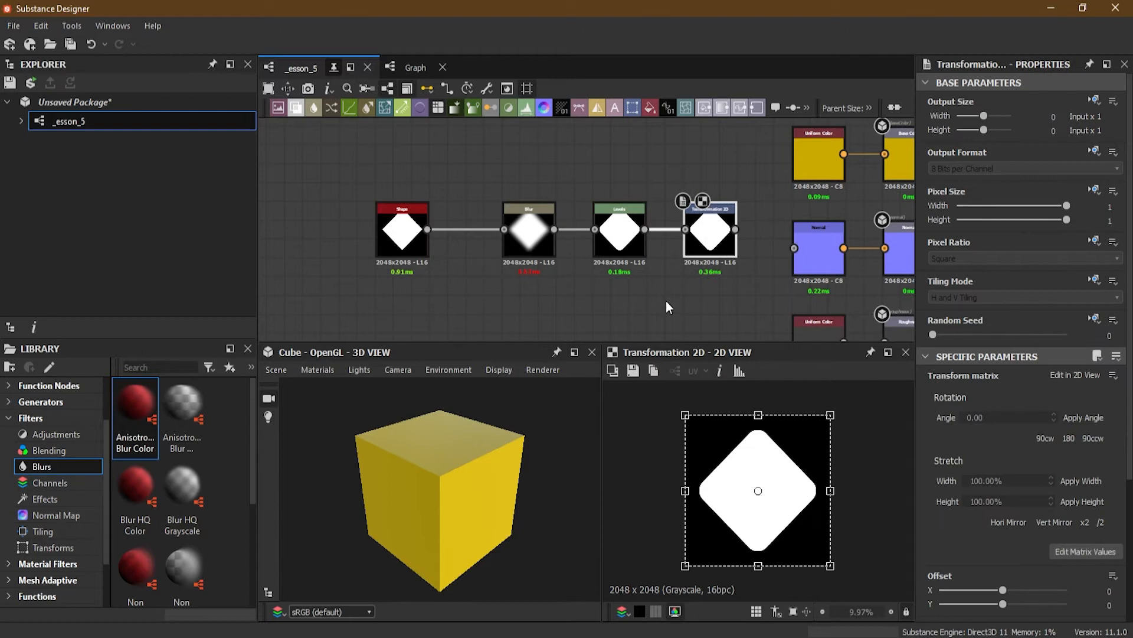
pyautogui.moveTo(523, 238); pyautogui.dragTo(487, 238)
pyautogui.moveTo(616, 252); pyautogui.dragTo(580, 252)
pyautogui.moveTo(708, 250); pyautogui.dragTo(671, 251)
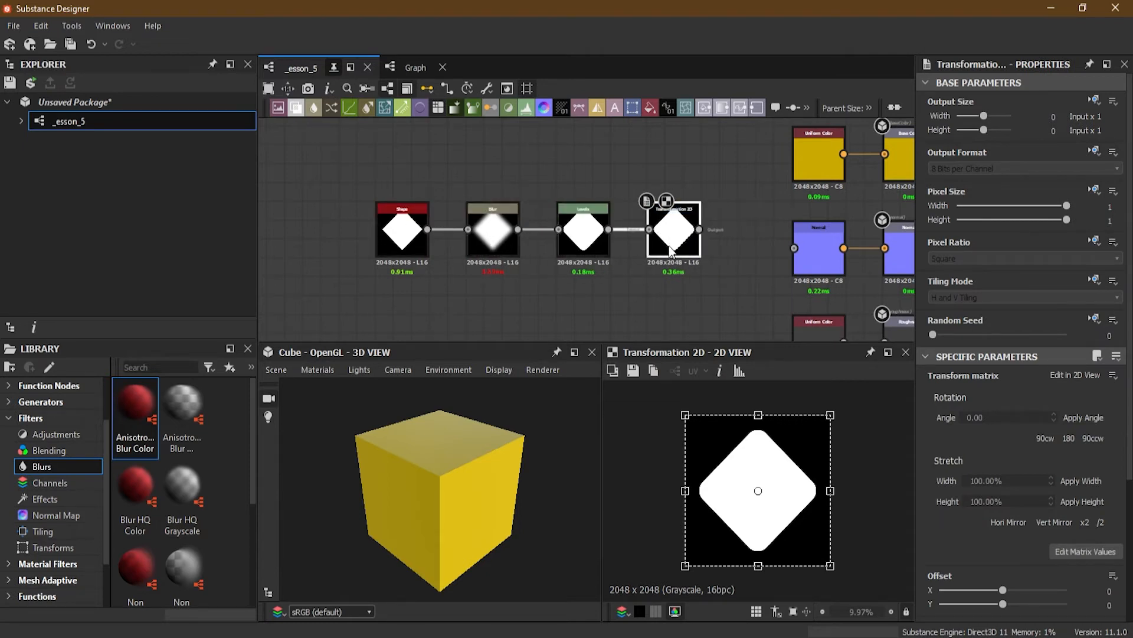
# - Set the Shape node's scale to about 0.53 and the Blur node's intensity to about 27.19
pyautogui.click(399, 241)
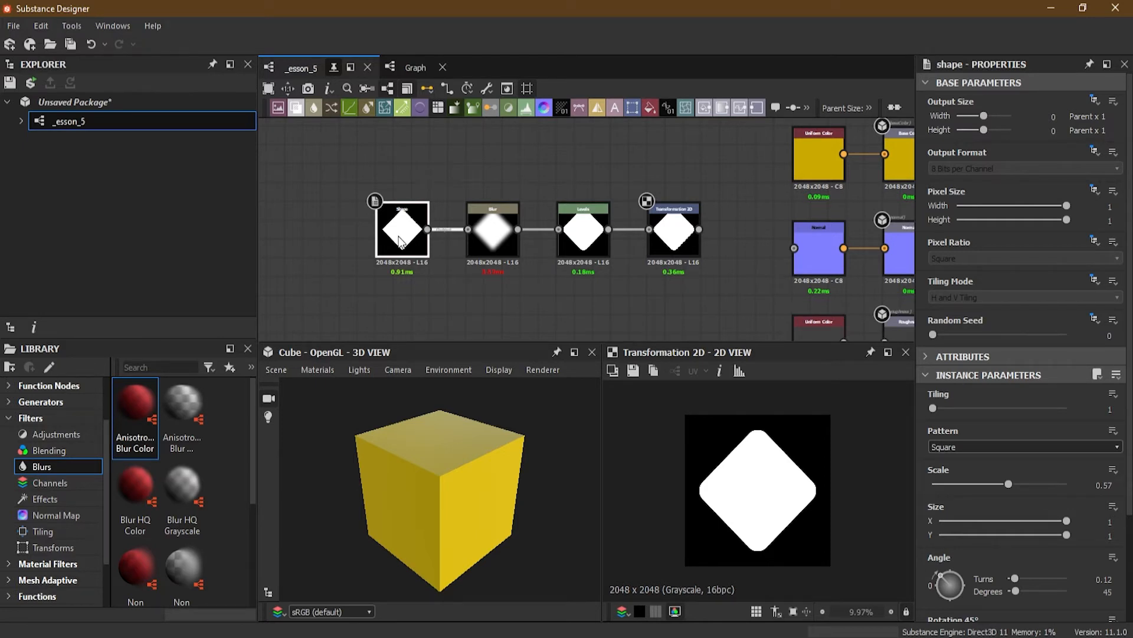
pyautogui.doubleClick(400, 243)
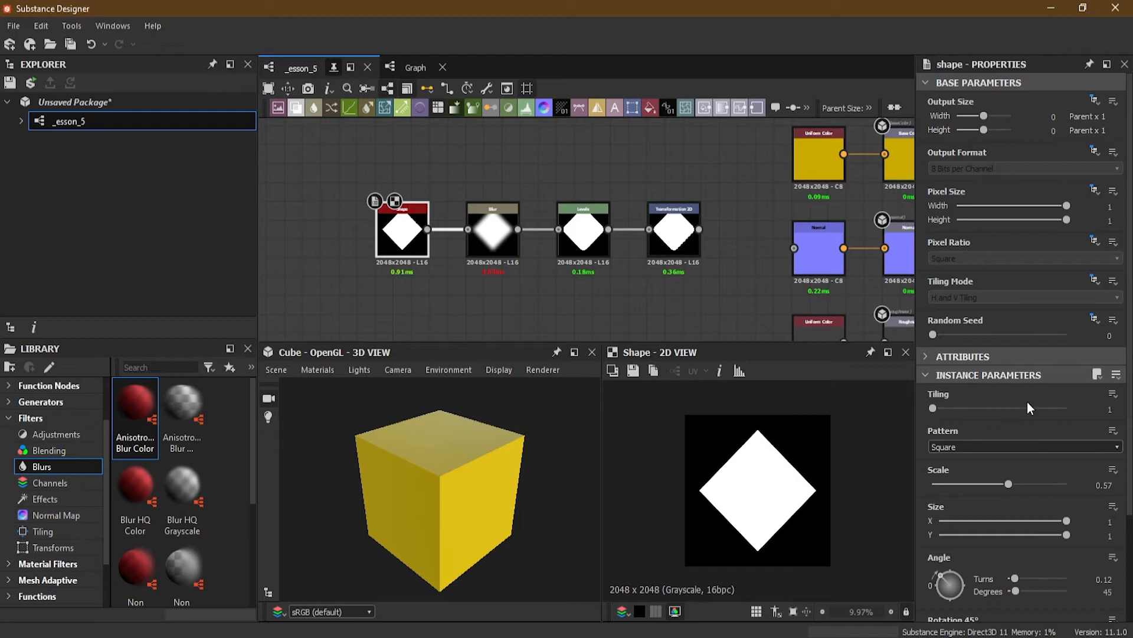
pyautogui.moveTo(1004, 481); pyautogui.dragTo(1003, 483)
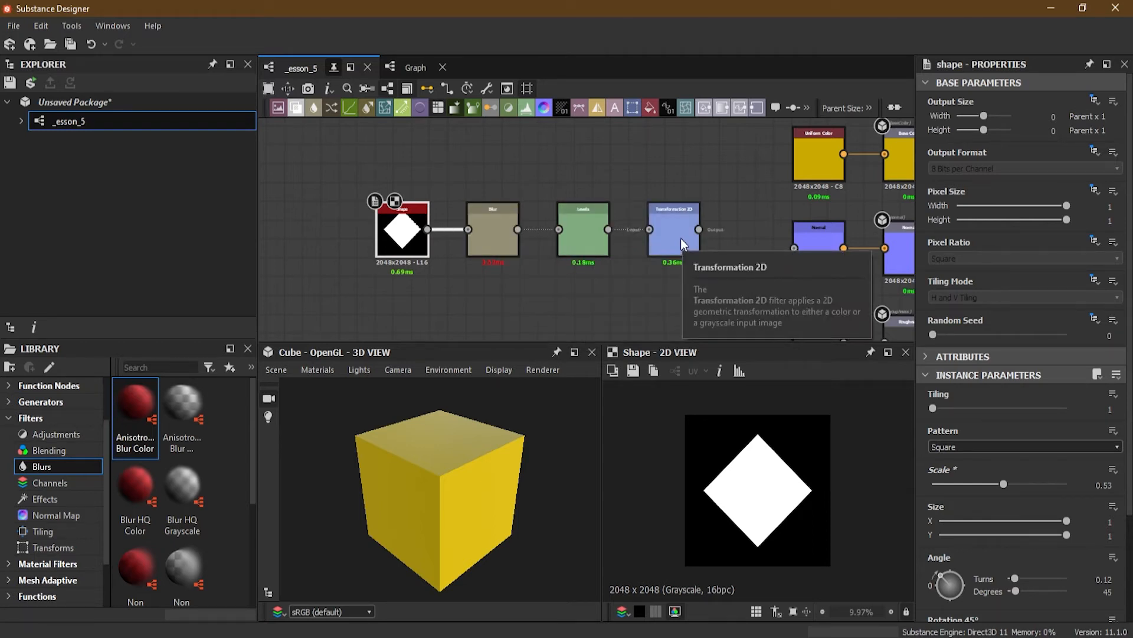
pyautogui.click(495, 231)
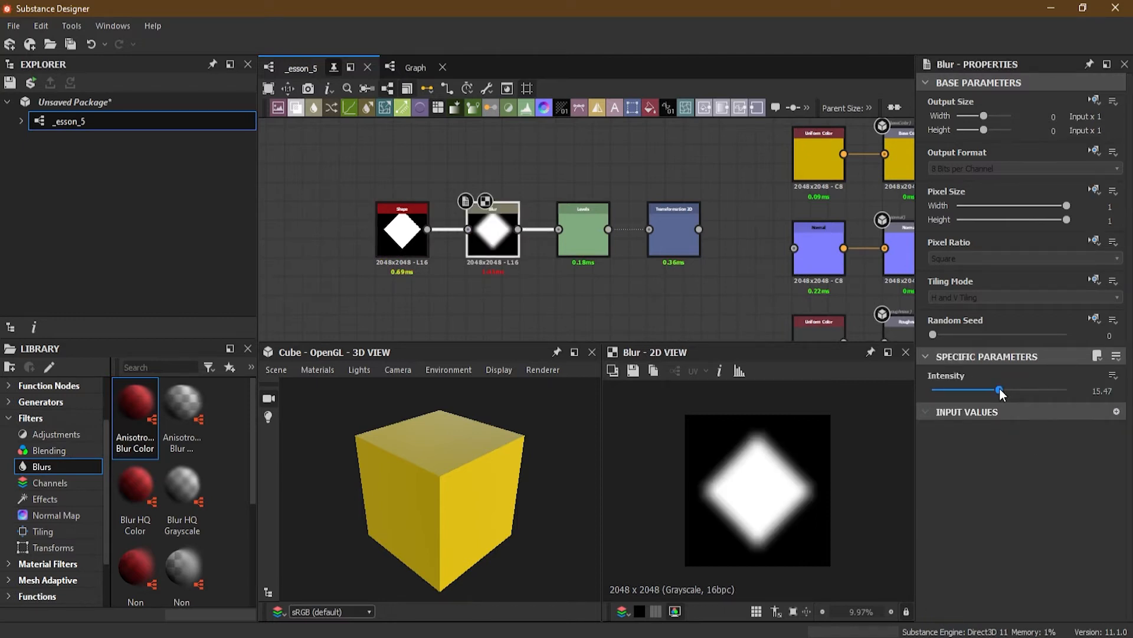
pyautogui.moveTo(999, 390); pyautogui.dragTo(1051, 374)
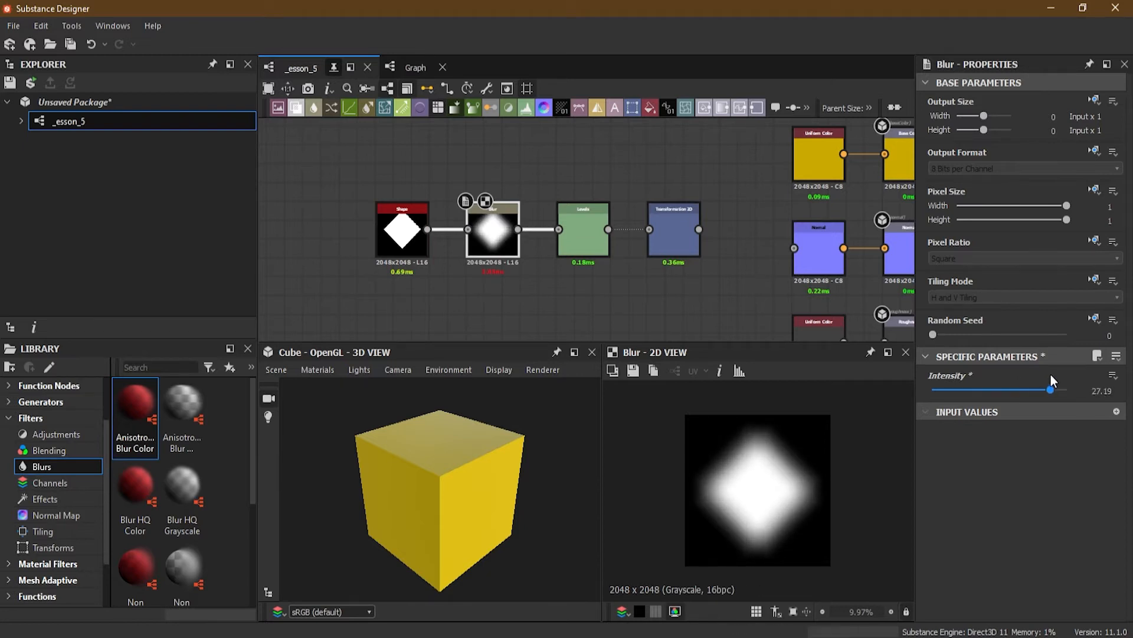
# - Nudge the Levels node's input levels slightly toward white and keep its output levels at full black and white
pyautogui.doubleClick(590, 234)
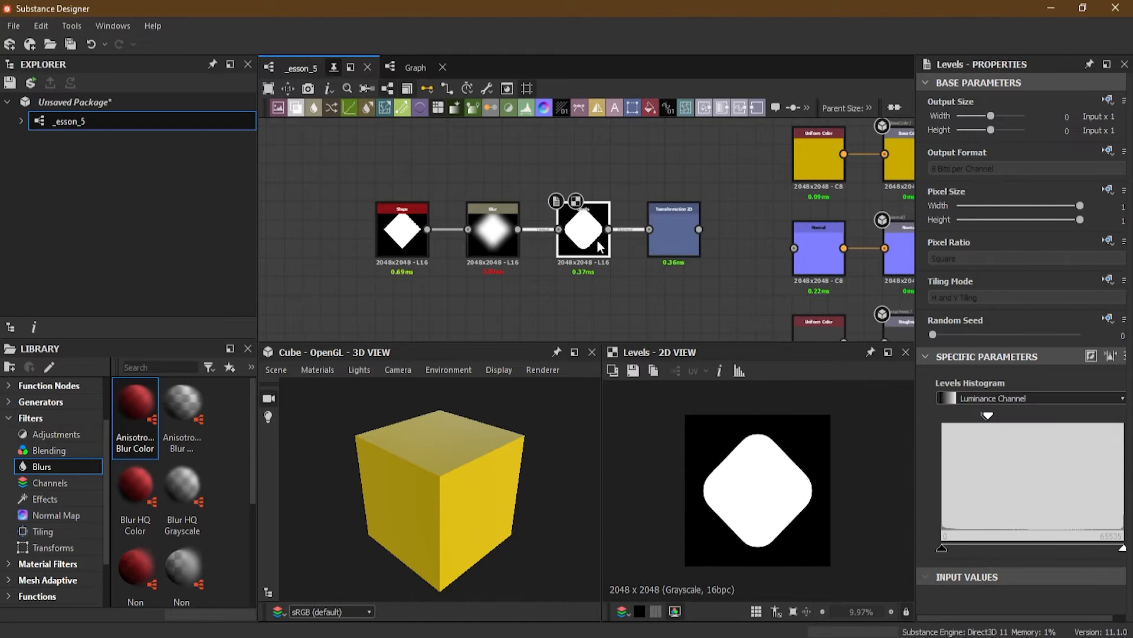
pyautogui.moveTo(987, 415)
pyautogui.mouseDown()
pyautogui.moveTo(1036, 415)
pyautogui.moveTo(990, 416)
pyautogui.mouseUp()
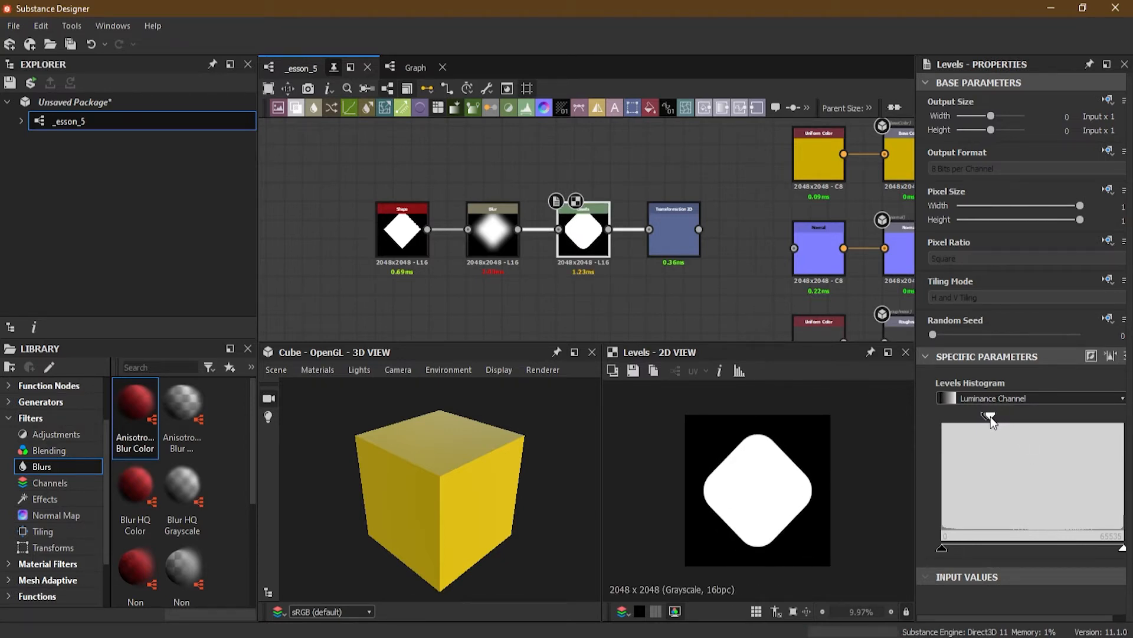
pyautogui.moveTo(1124, 549)
pyautogui.mouseDown()
pyautogui.moveTo(1065, 553)
pyautogui.moveTo(1131, 555)
pyautogui.mouseUp()
pyautogui.moveTo(943, 553); pyautogui.dragTo(915, 552)
# - Offset the Transformation 2D pattern to about 0.4898 in X and 0.48 in Y, and add an Invert Grayscale node after it
pyautogui.click(673, 225)
pyautogui.moveTo(790, 482); pyautogui.dragTo(717, 404)
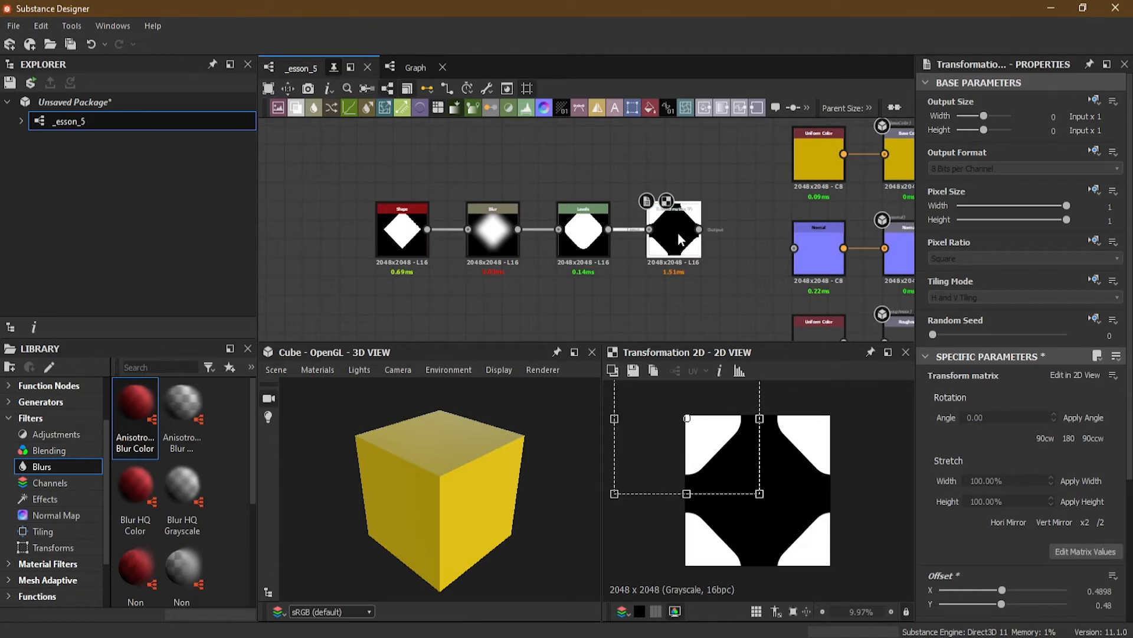
pyautogui.press('space')
pyautogui.write('invert')
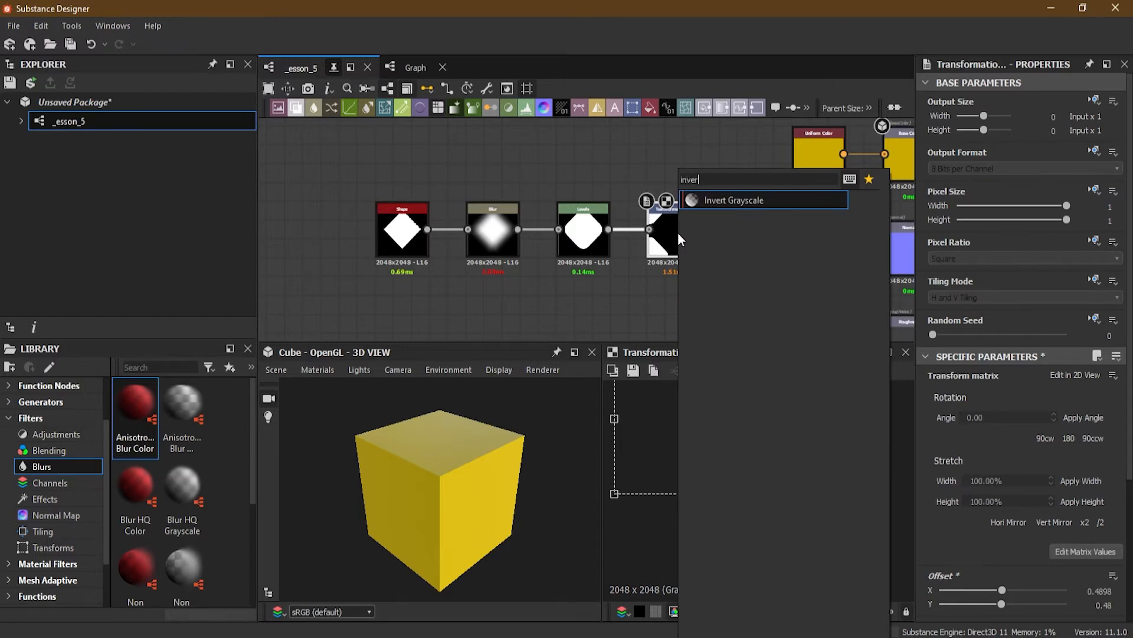
pyautogui.press('Return')
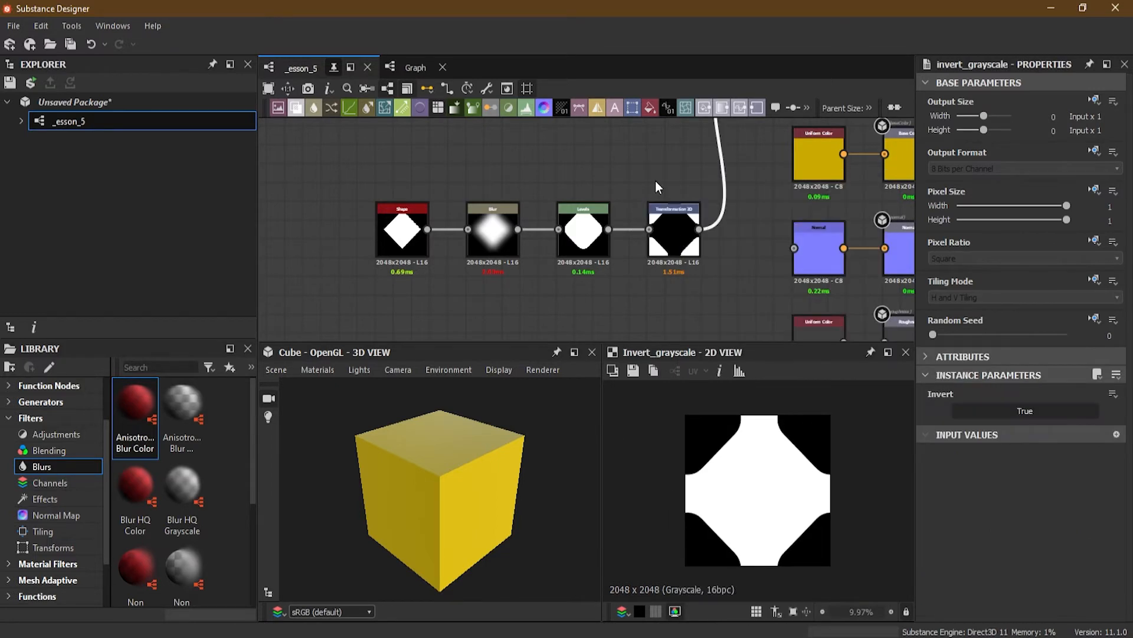
# - Align the five chained nodes in one horizontal row and space the Invert Grayscale node evenly after Transformation 2D
pyautogui.scroll(-3, 654, 216)
pyautogui.moveTo(481, 191); pyautogui.dragTo(571, 228)
pyautogui.scroll(3, 457, 191)
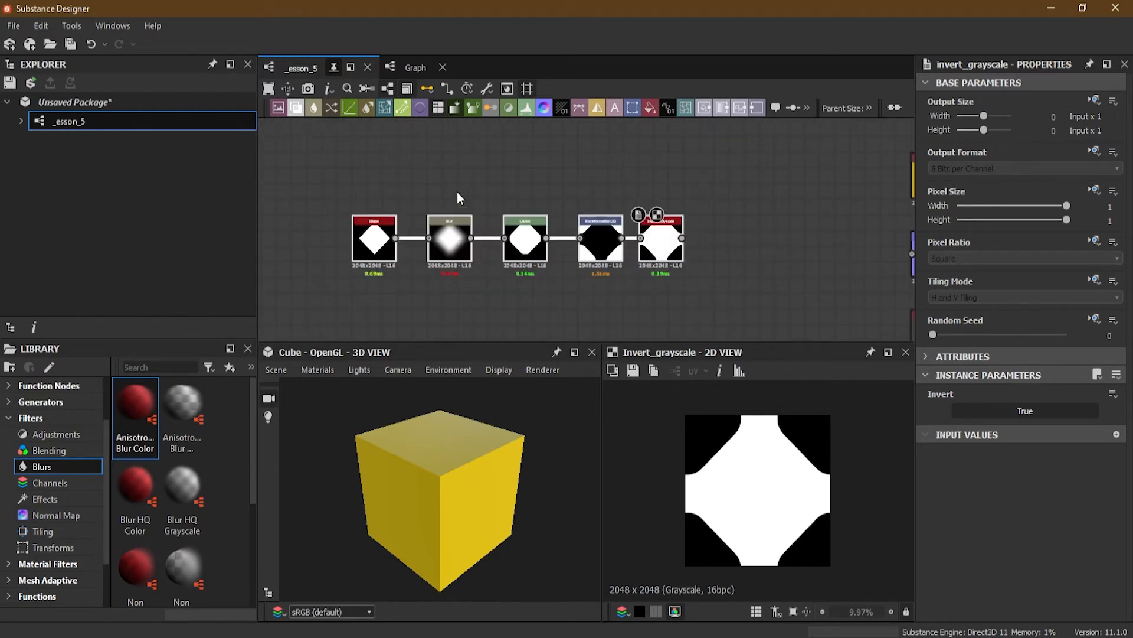
pyautogui.scroll(1, 457, 191)
pyautogui.click(781, 283)
pyautogui.moveTo(703, 263); pyautogui.dragTo(720, 262)
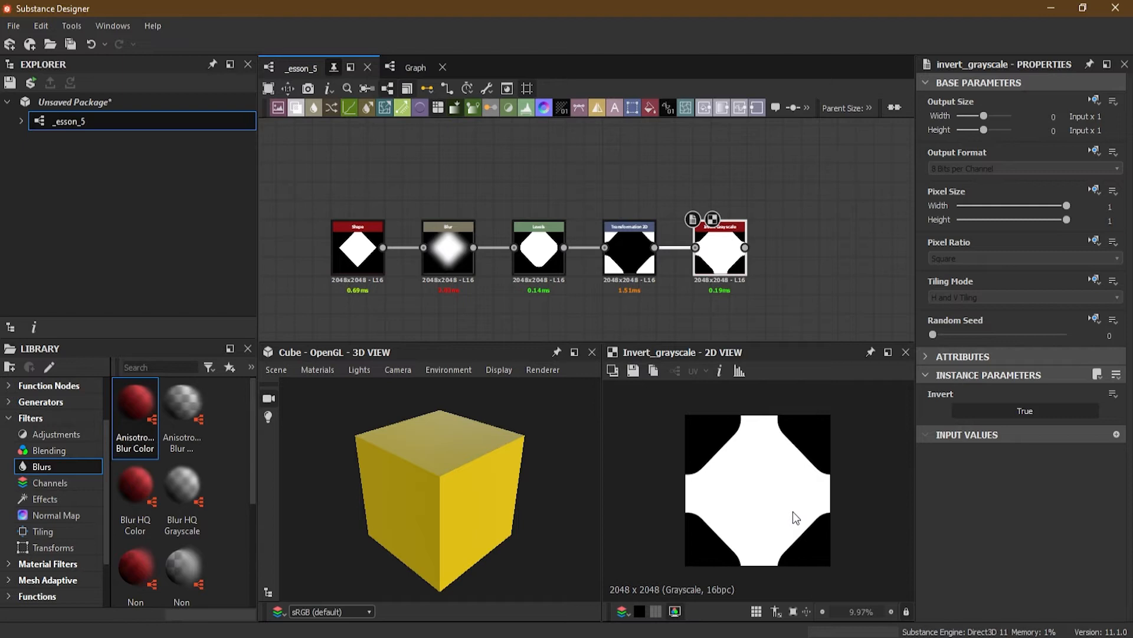
# - Compare the 2D previews of the Transformation 2D, Shape and Invert Grayscale nodes
pyautogui.click(625, 252)
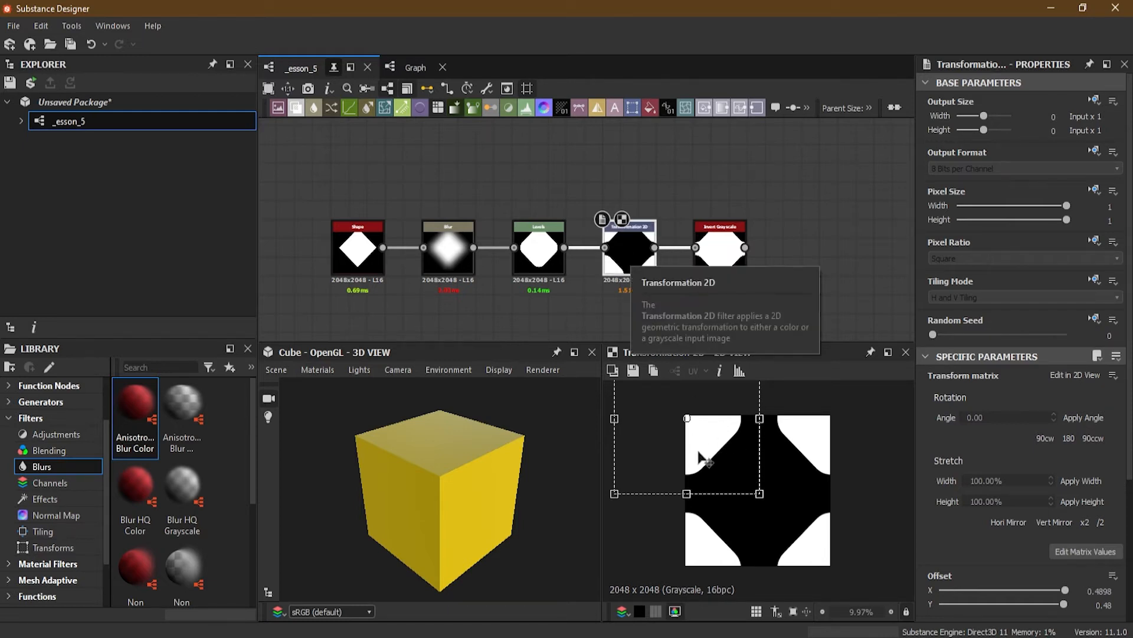
pyautogui.click(360, 255)
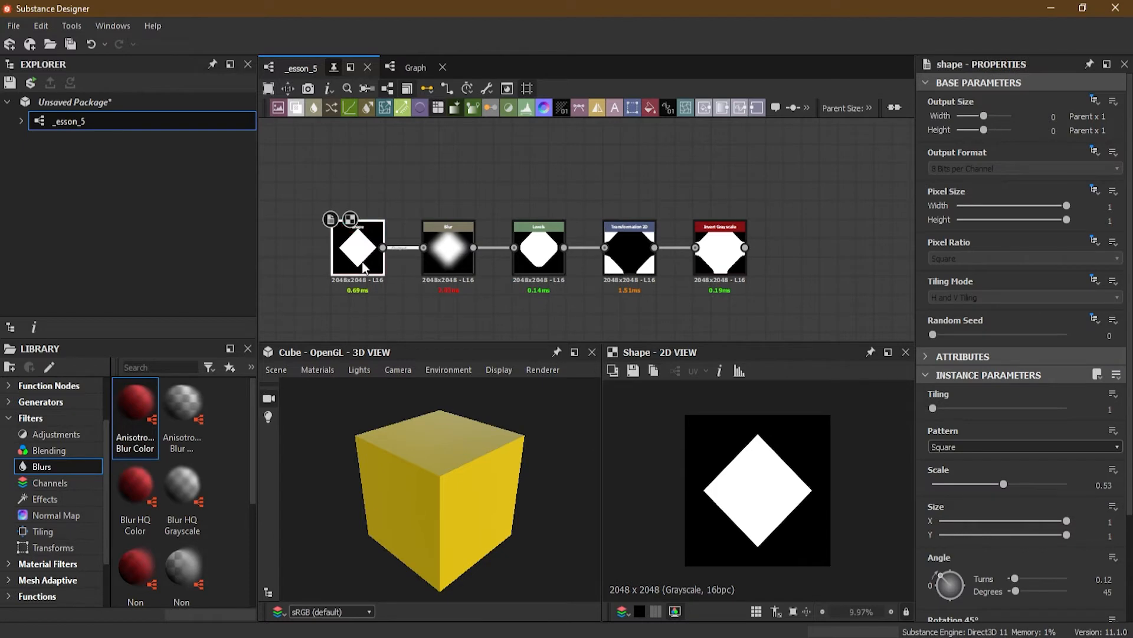
pyautogui.click(723, 254)
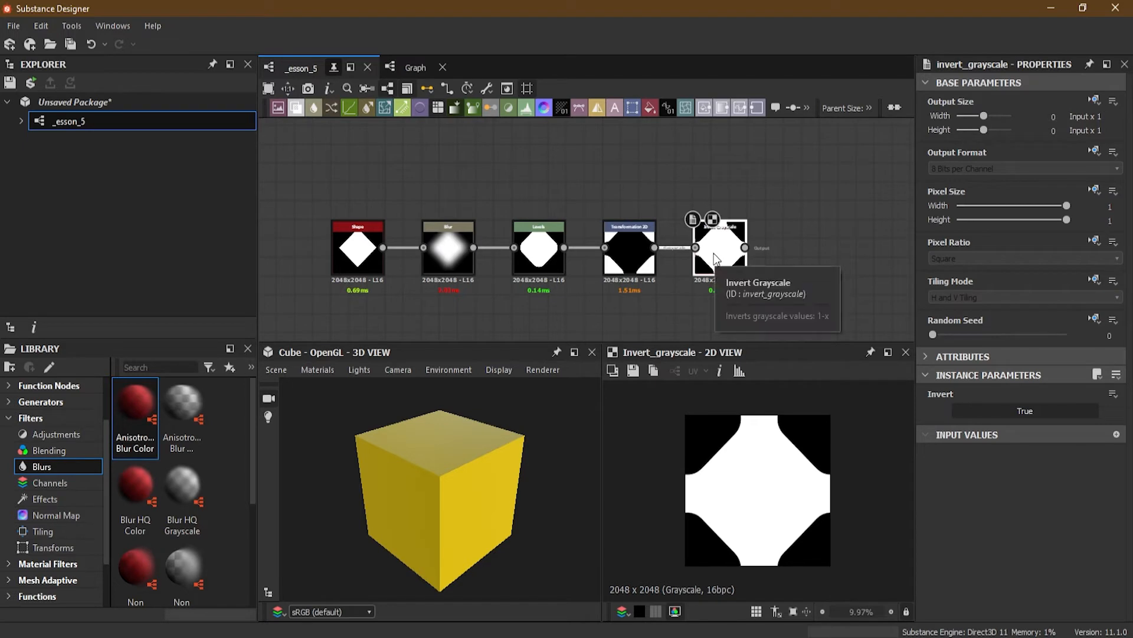
# - With the inverted result still previewed, set the Shape node's scale to about 0.57 and the Blur intensity to about 39.5
pyautogui.click(360, 260)
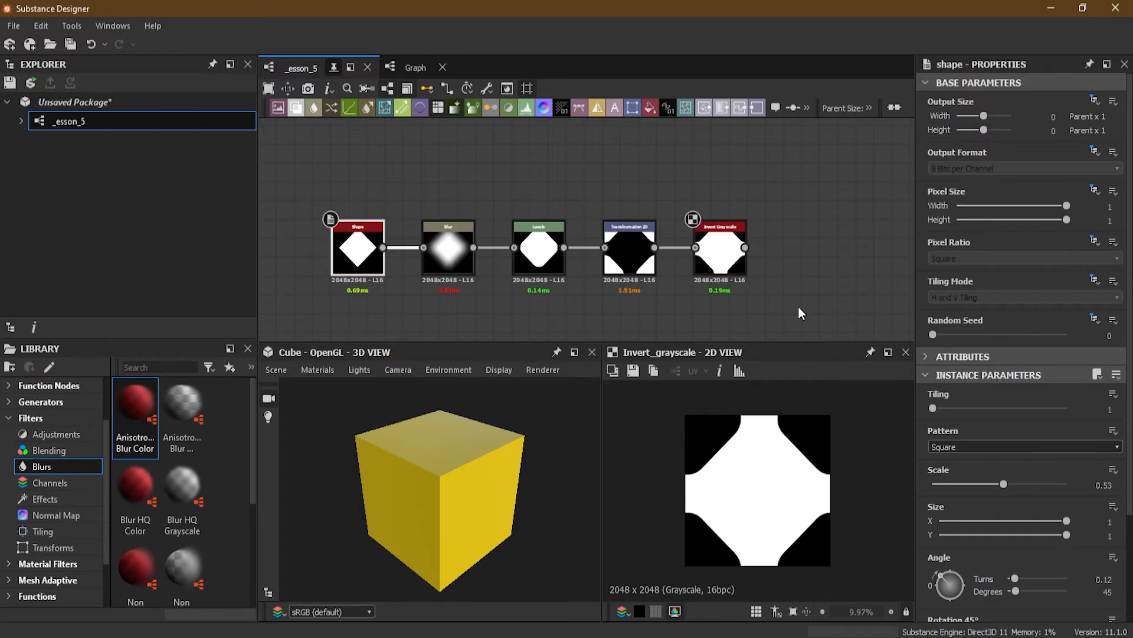
pyautogui.moveTo(1002, 484)
pyautogui.mouseDown()
pyautogui.moveTo(984, 481)
pyautogui.moveTo(1050, 483)
pyautogui.moveTo(980, 484)
pyautogui.moveTo(1010, 482)
pyautogui.mouseUp()
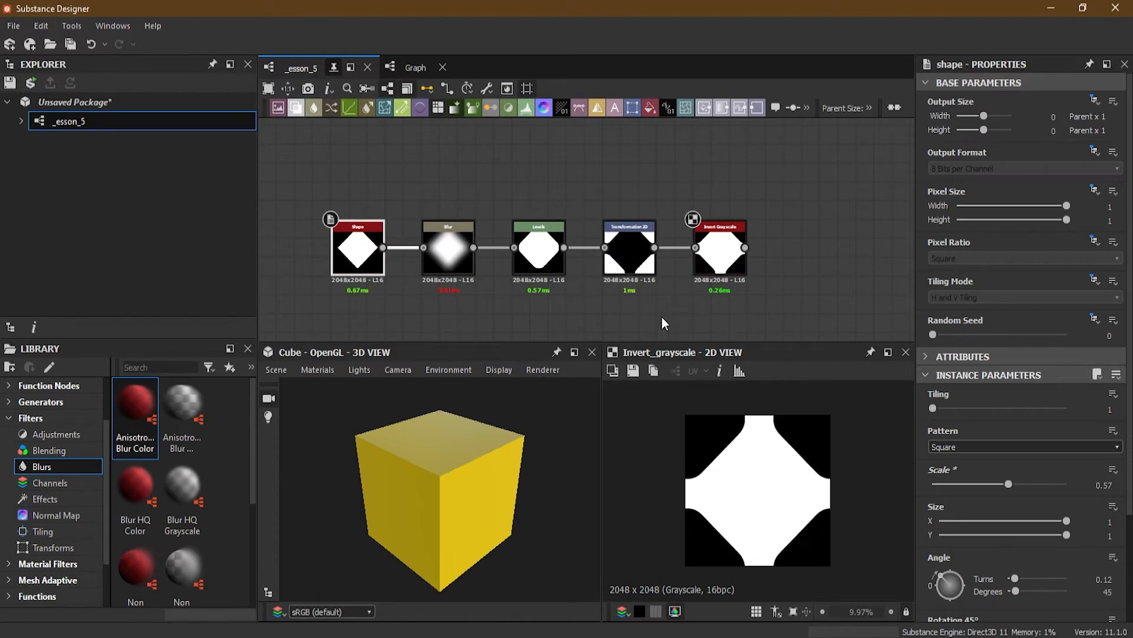
pyautogui.click(452, 249)
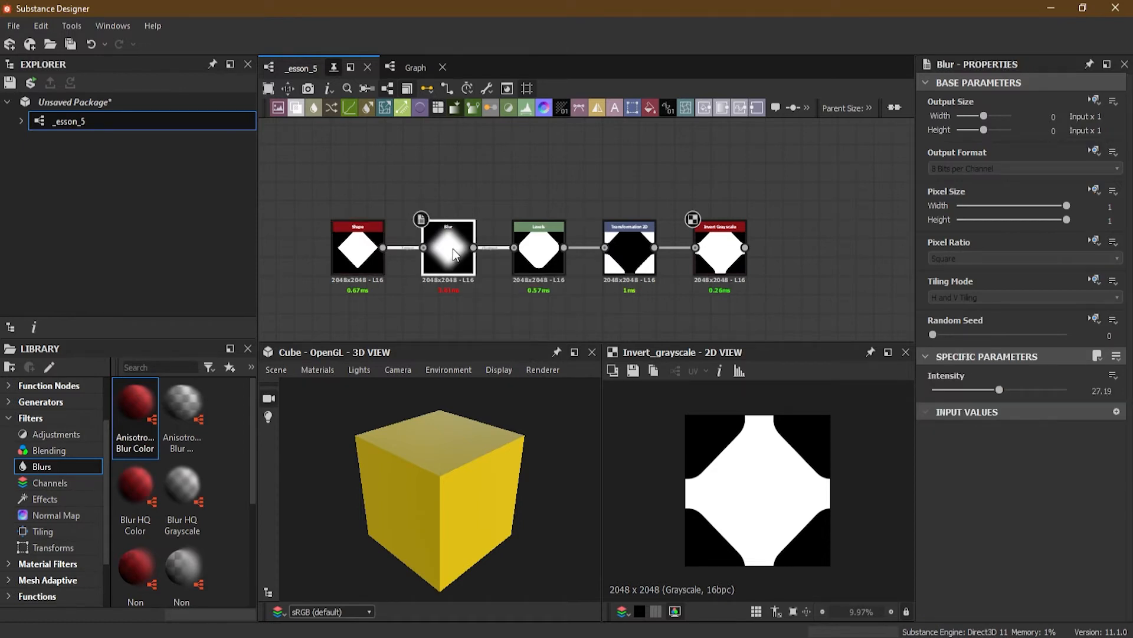
pyautogui.moveTo(1000, 394); pyautogui.dragTo(1030, 382)
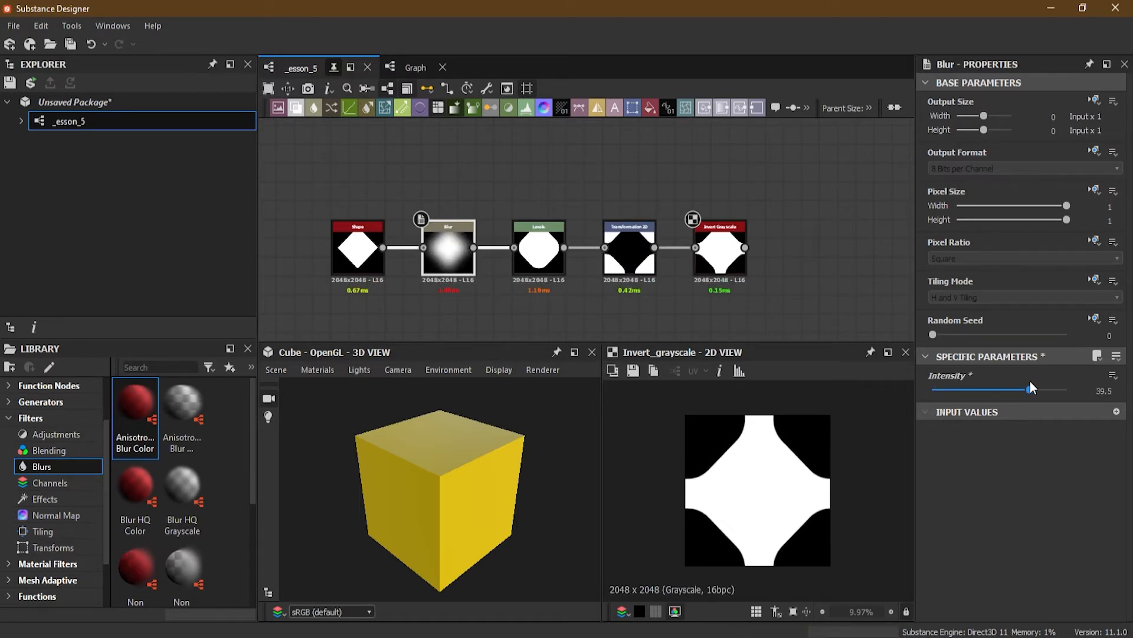
# - Move and rotate the Transformation 2D pattern to an offset of about 0.3575 in X and -0.3329 in Y, keeping the inverted result previewed
pyautogui.click(629, 256)
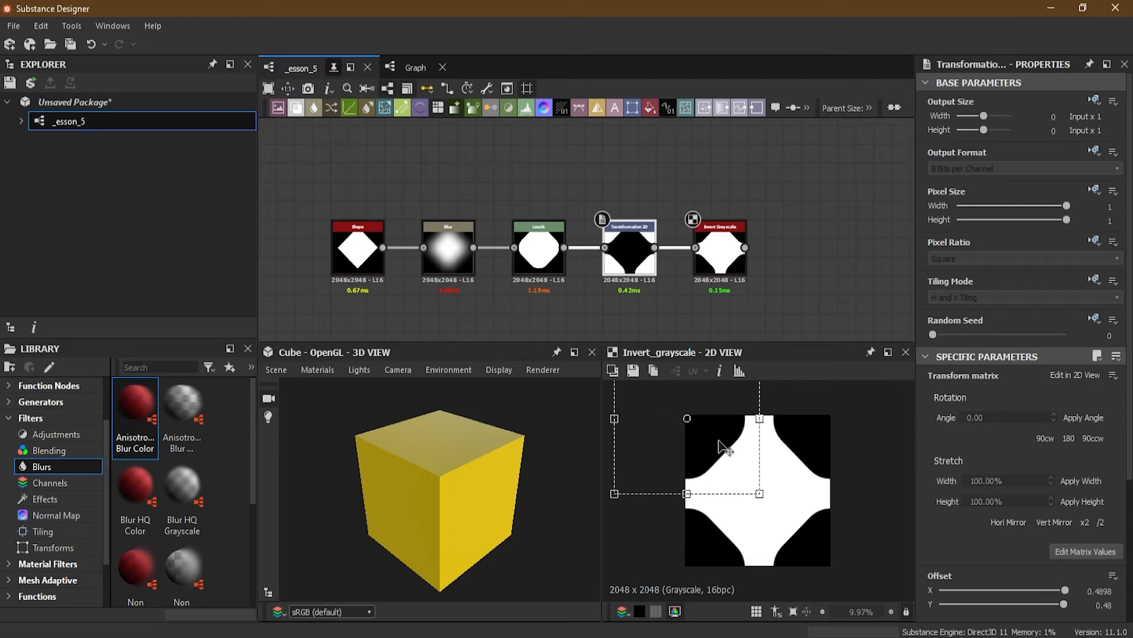
pyautogui.moveTo(720, 439); pyautogui.dragTo(789, 499)
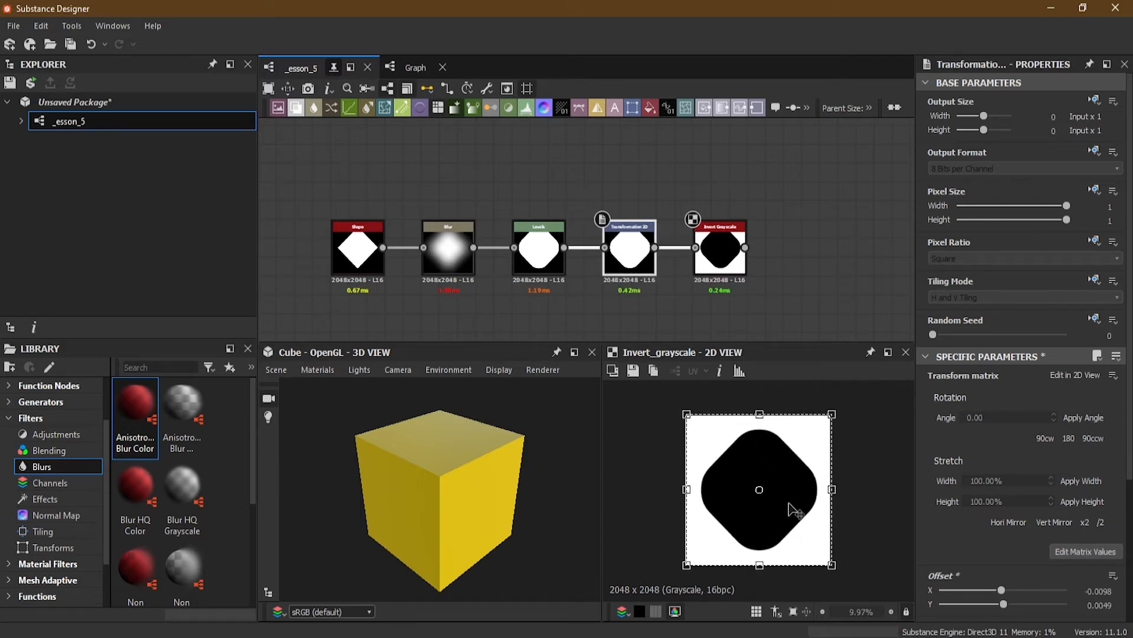
pyautogui.moveTo(790, 503); pyautogui.dragTo(859, 577)
pyautogui.moveTo(908, 477); pyautogui.dragTo(822, 440)
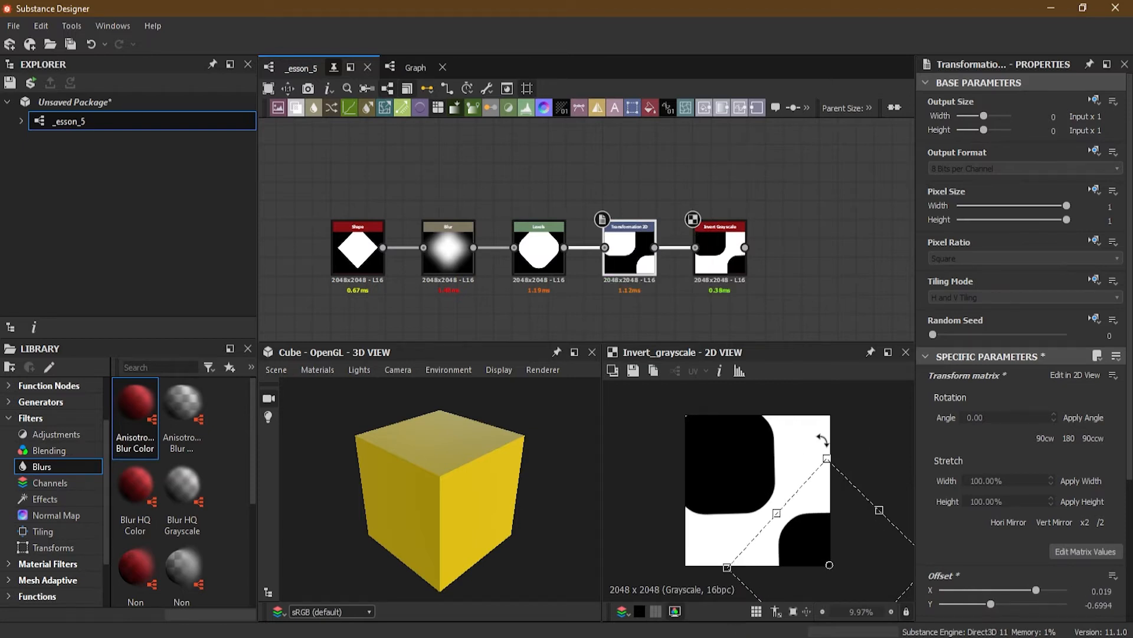
pyautogui.moveTo(834, 524); pyautogui.dragTo(813, 501)
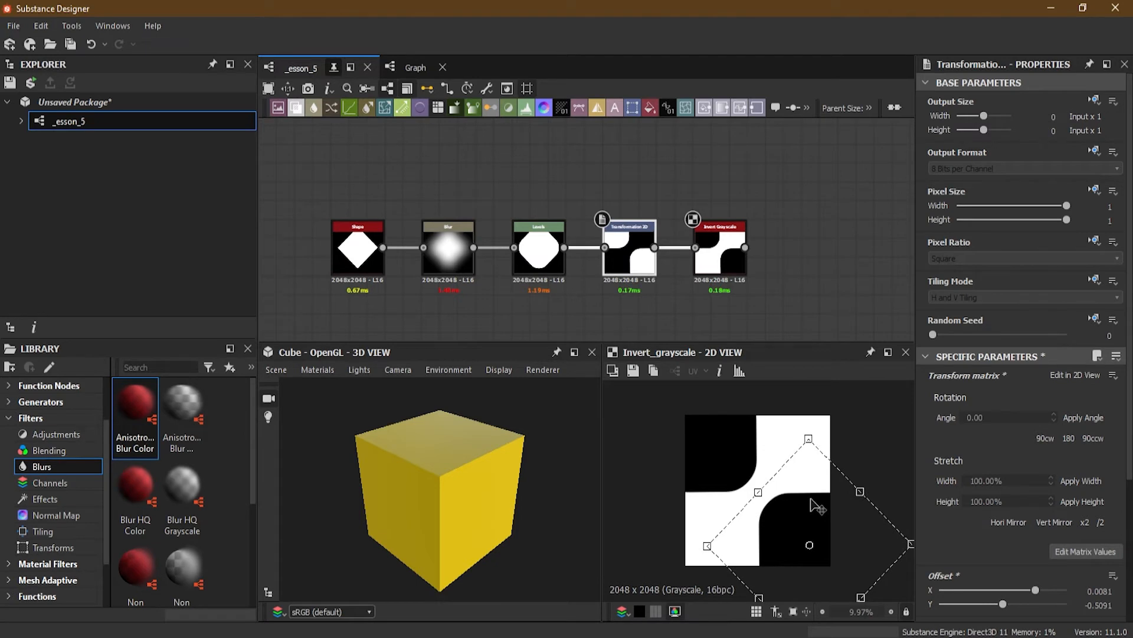
pyautogui.moveTo(877, 462); pyautogui.dragTo(799, 441)
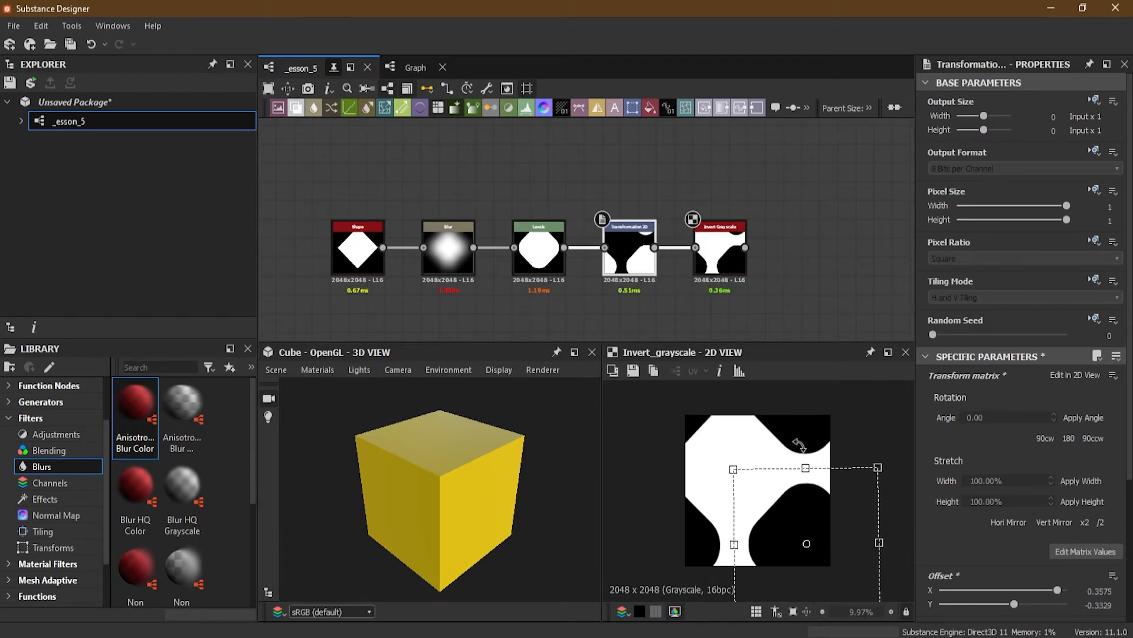
# - Move and enlarge the Transformation 2D pattern to an offset of about -0.0141 in X and -0.4706 in Y
pyautogui.moveTo(809, 530); pyautogui.dragTo(831, 483)
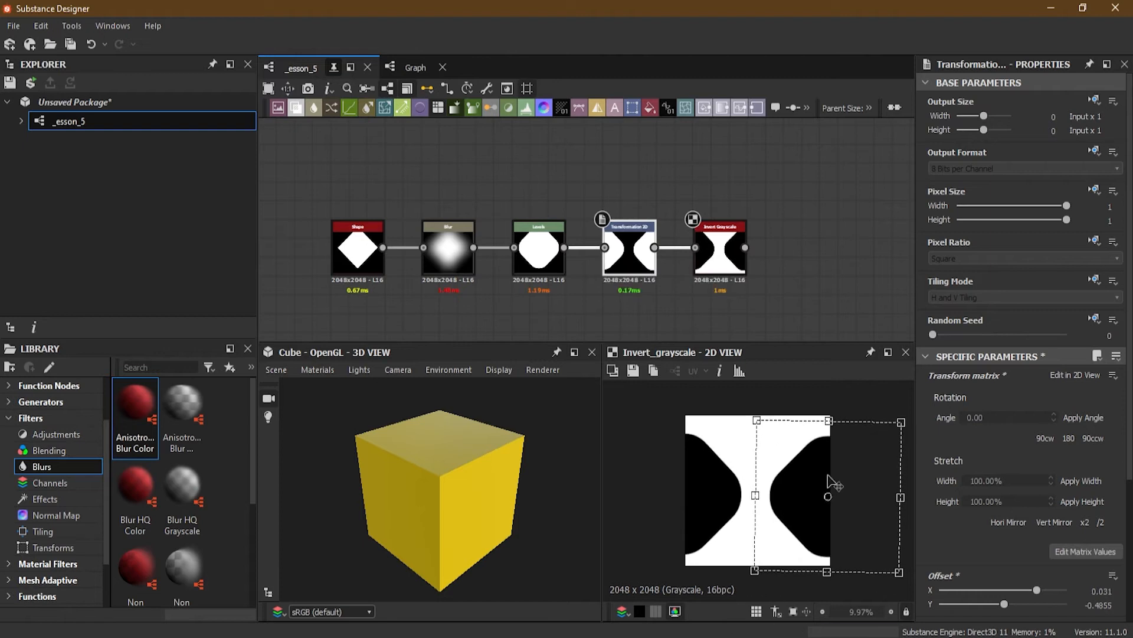
pyautogui.moveTo(756, 419); pyautogui.dragTo(732, 388)
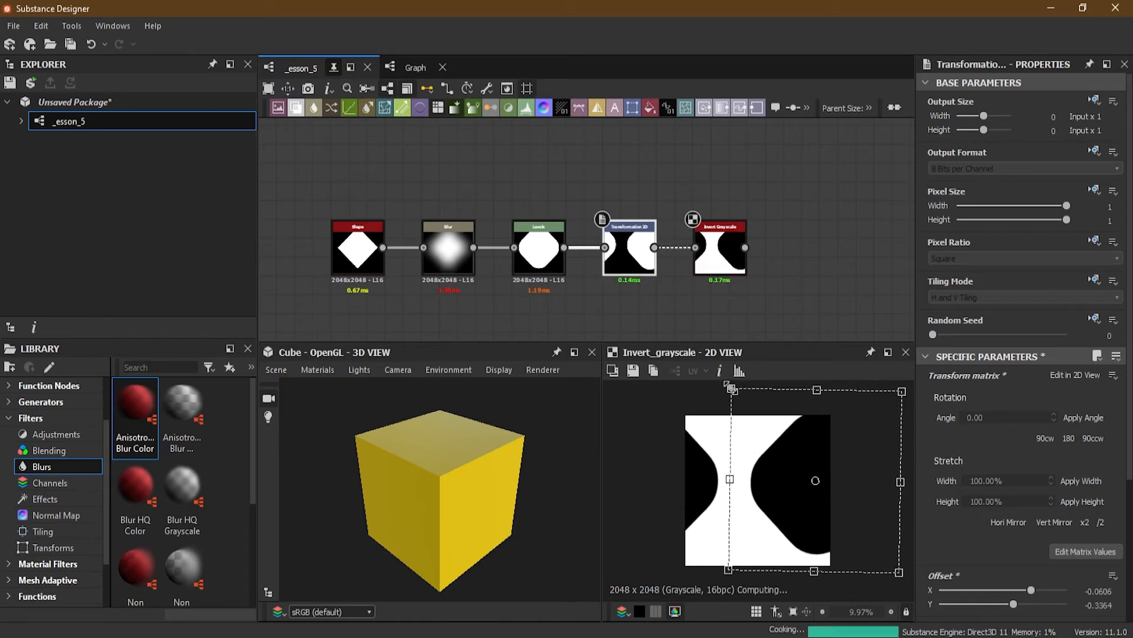
pyautogui.moveTo(770, 479); pyautogui.dragTo(801, 502)
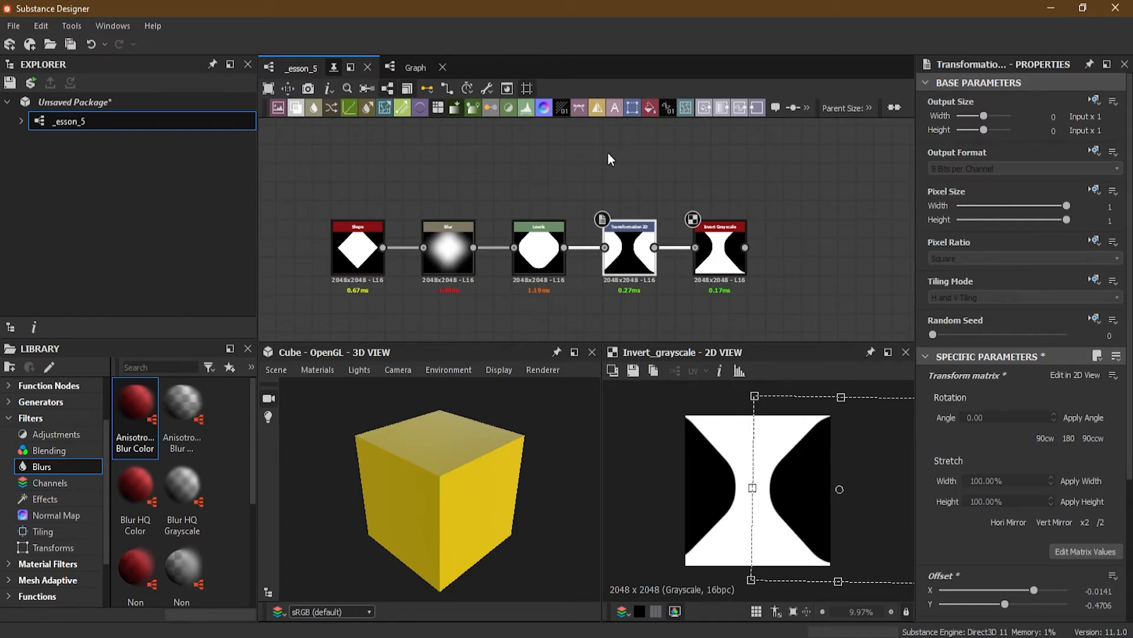
# - Examine the graph's own properties, including the Base Color, Normal and Roughness output definitions, and collapse the Outputs section
pyautogui.click(587, 155)
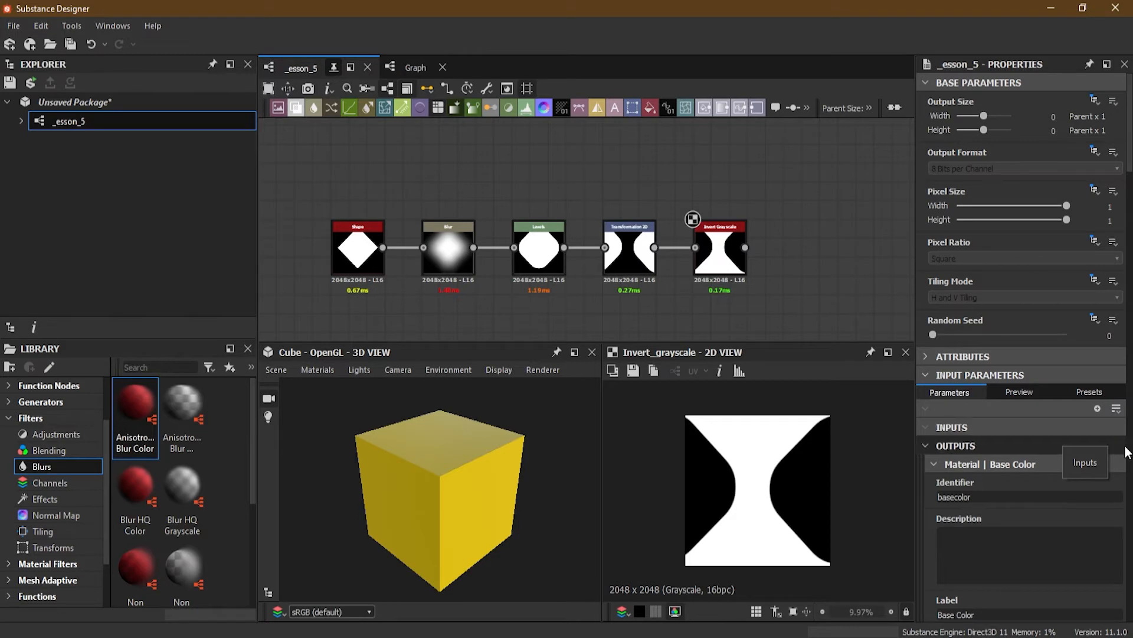
pyautogui.scroll(-5, 1015, 469)
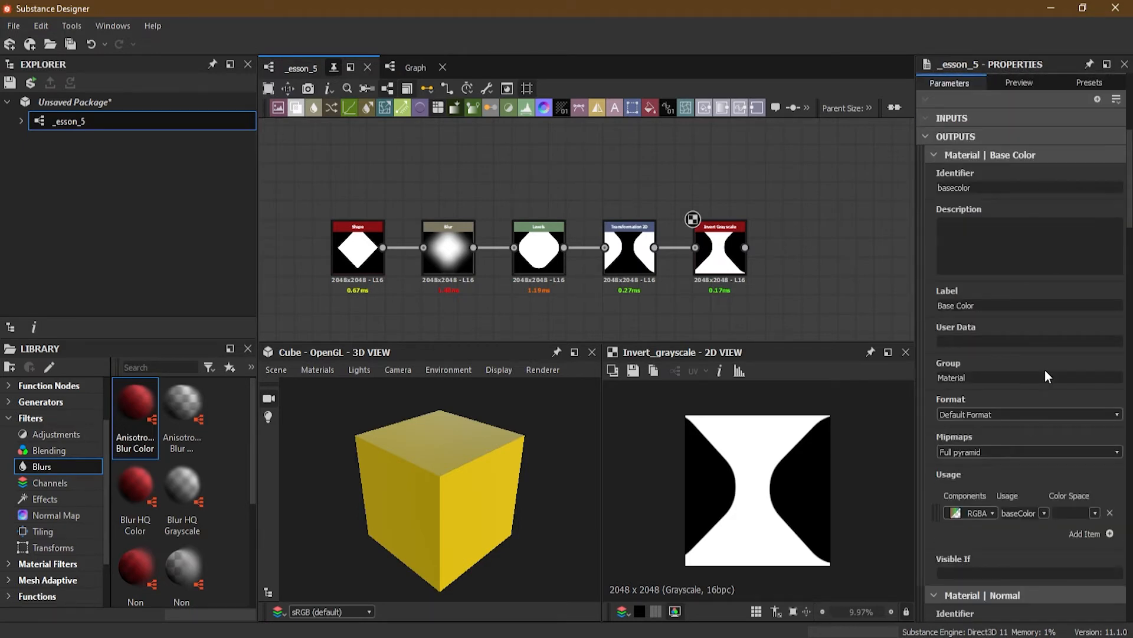
pyautogui.scroll(-6, 1044, 370)
pyautogui.scroll(-7, 1046, 365)
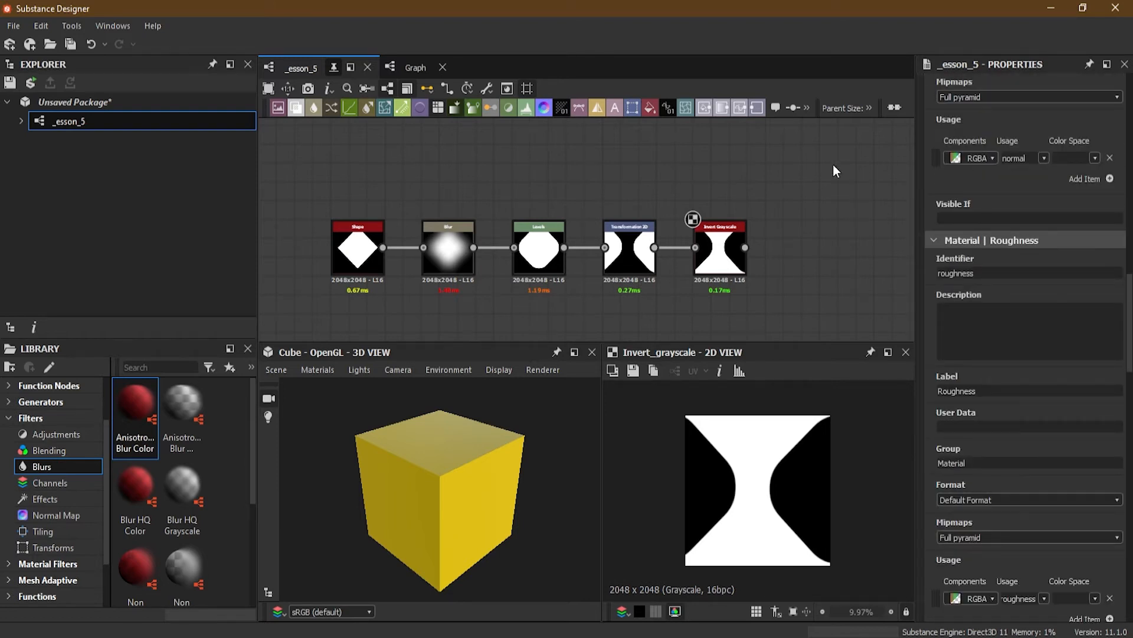
pyautogui.scroll(-3, 710, 223)
pyautogui.moveTo(757, 218); pyautogui.dragTo(501, 220, button='middle')
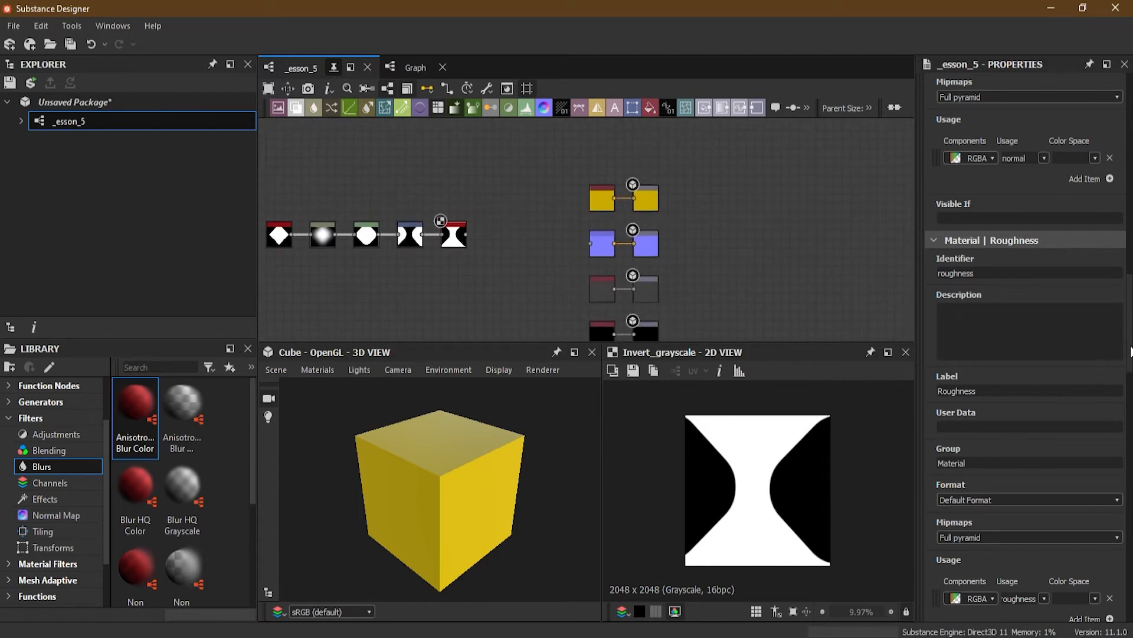
pyautogui.scroll(10, 1050, 322)
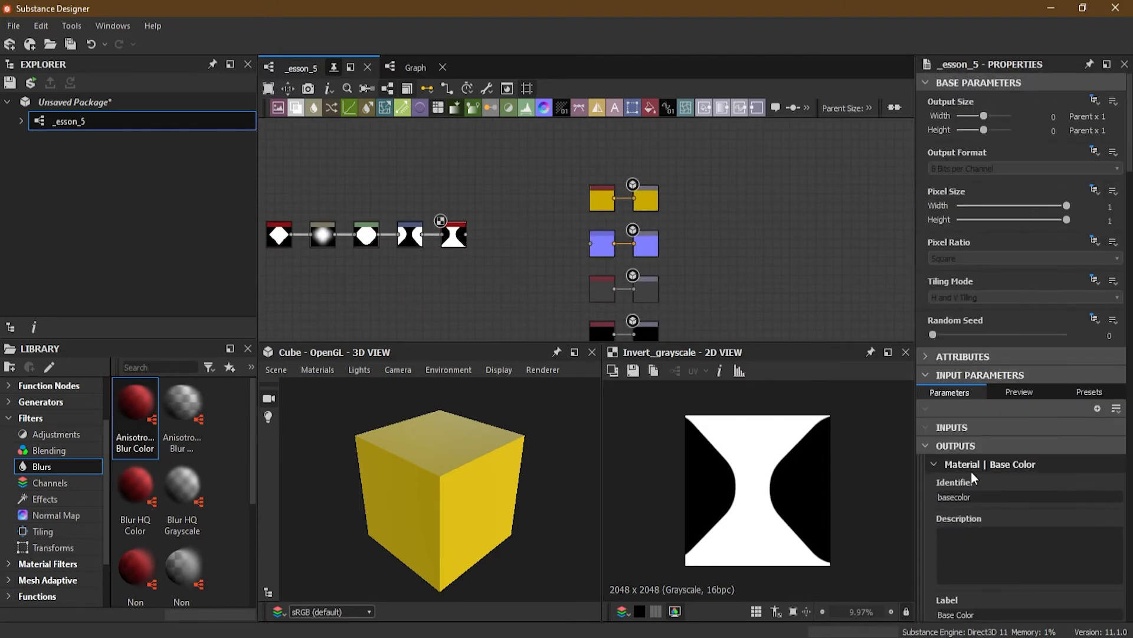
pyautogui.click(926, 446)
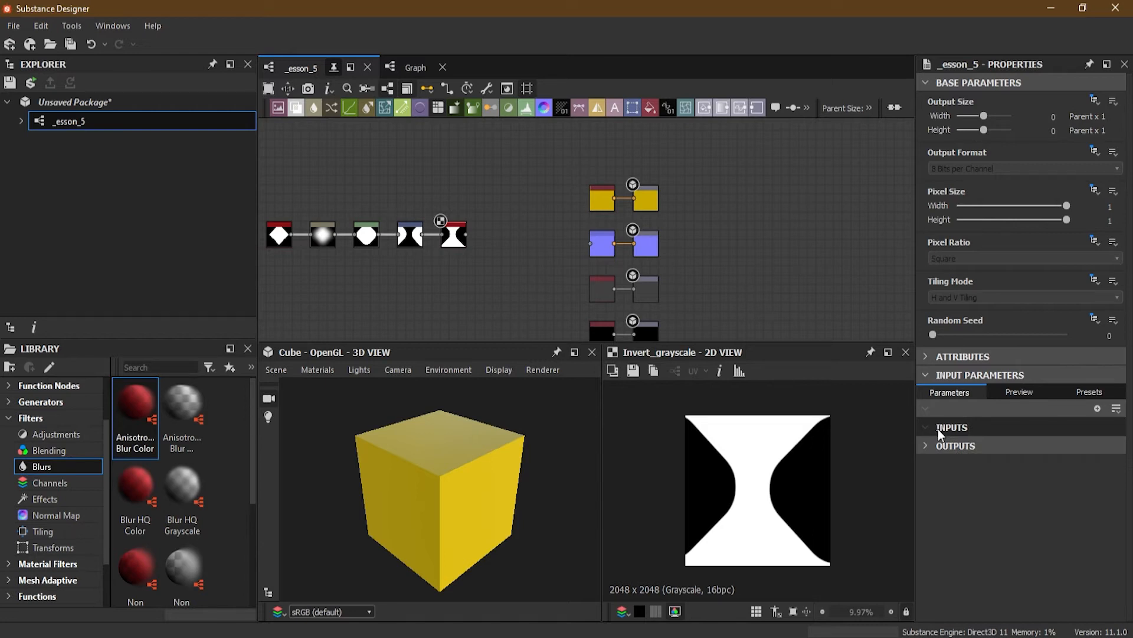
pyautogui.scroll(3, 679, 212)
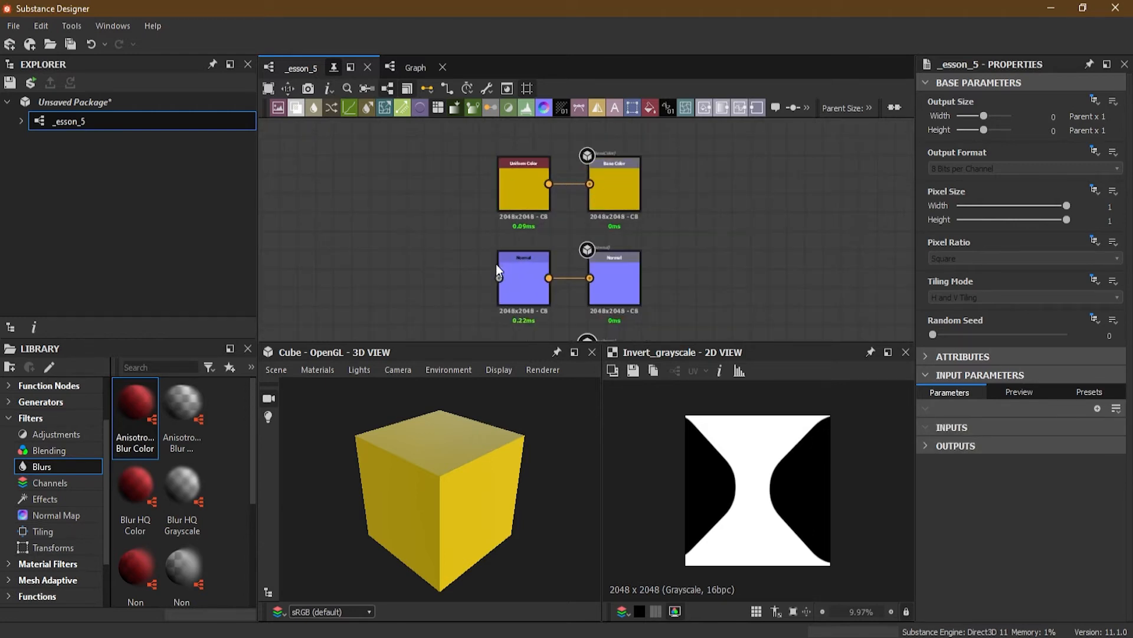
pyautogui.click(975, 442)
pyautogui.scroll(-20, 1022, 470)
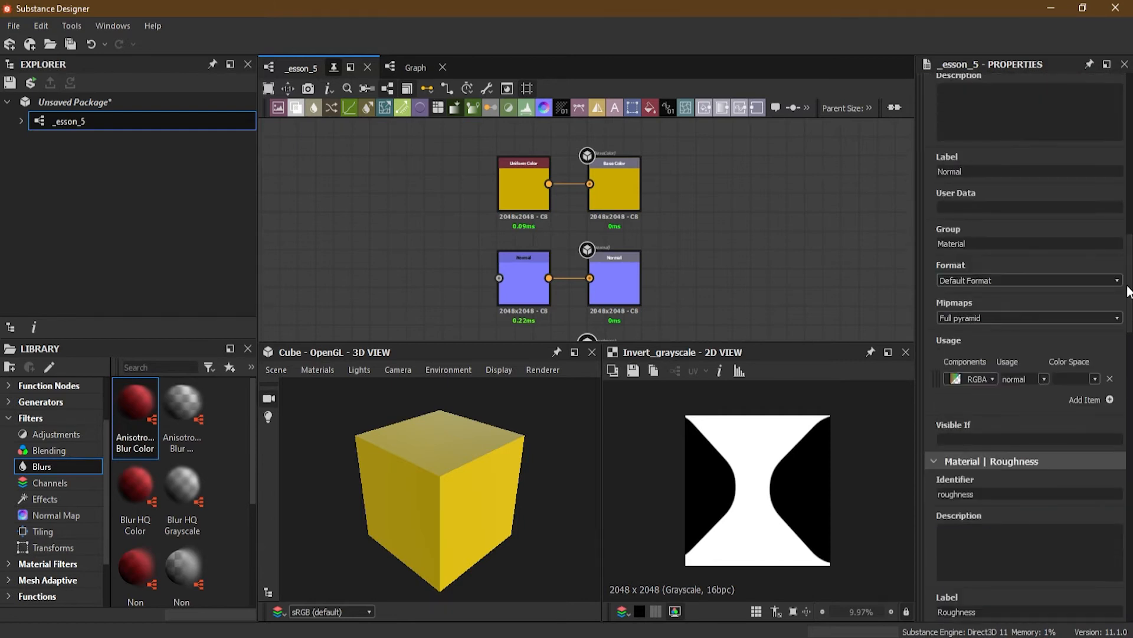
pyautogui.scroll(20, 1021, 457)
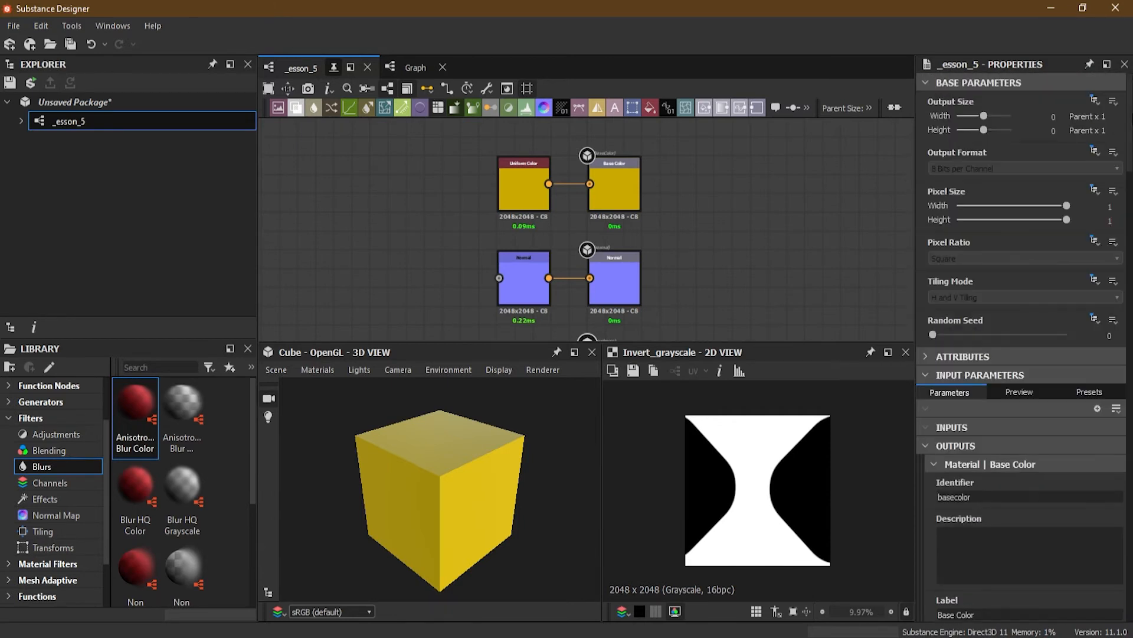
pyautogui.click(956, 441)
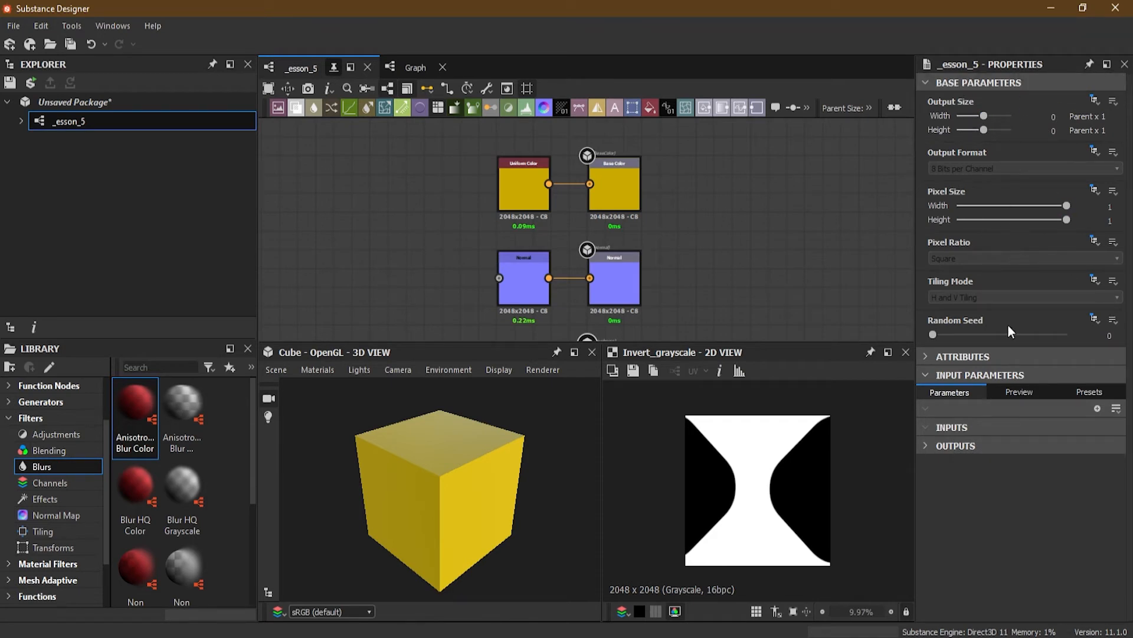
# - Review the preview and preset views of the graph's input parameters and return to the parameters view
pyautogui.click(1024, 395)
pyautogui.click(1057, 412)
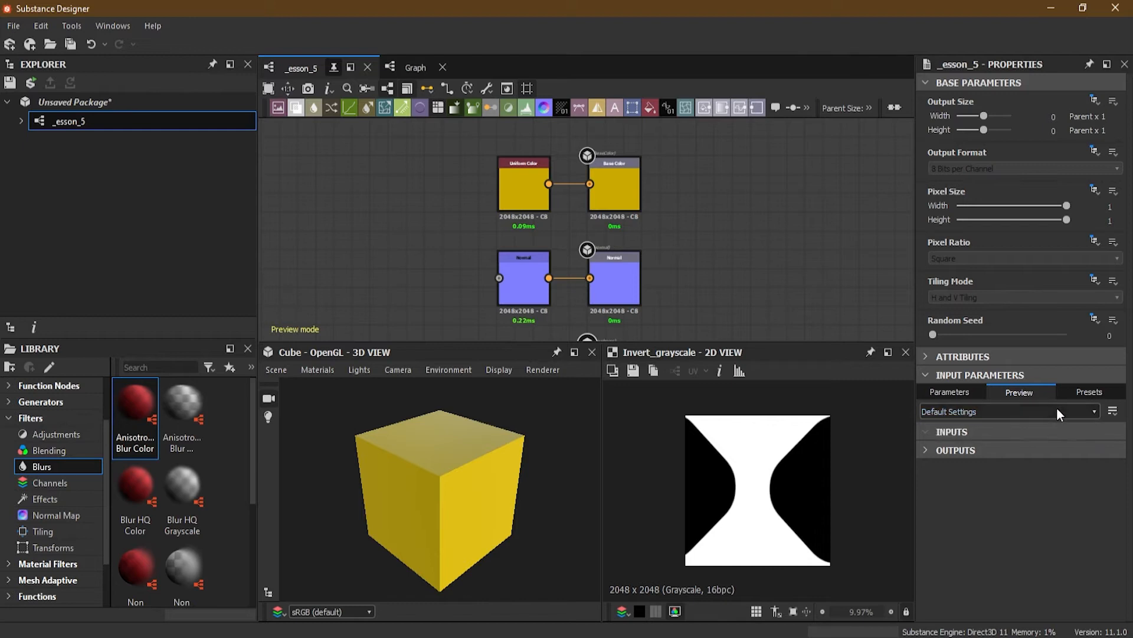
pyautogui.click(1099, 395)
pyautogui.click(972, 393)
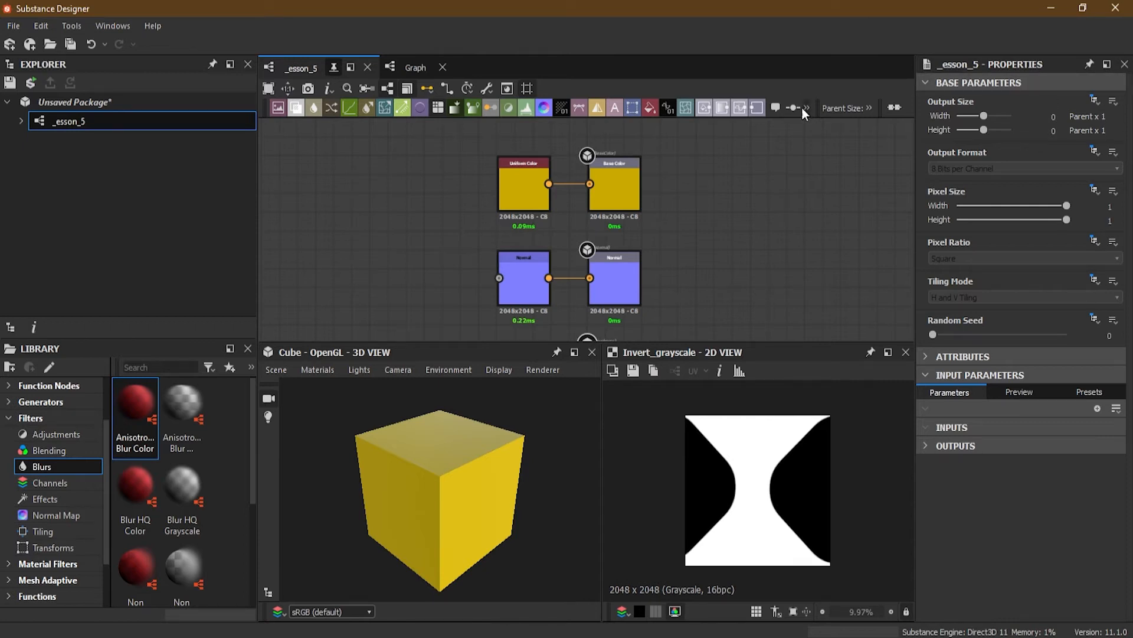
# - Try the Absolute size mode for a new PBR (Metallic/Roughness) graph, read the size mode explanation, and discard the graph
pyautogui.click(16, 24)
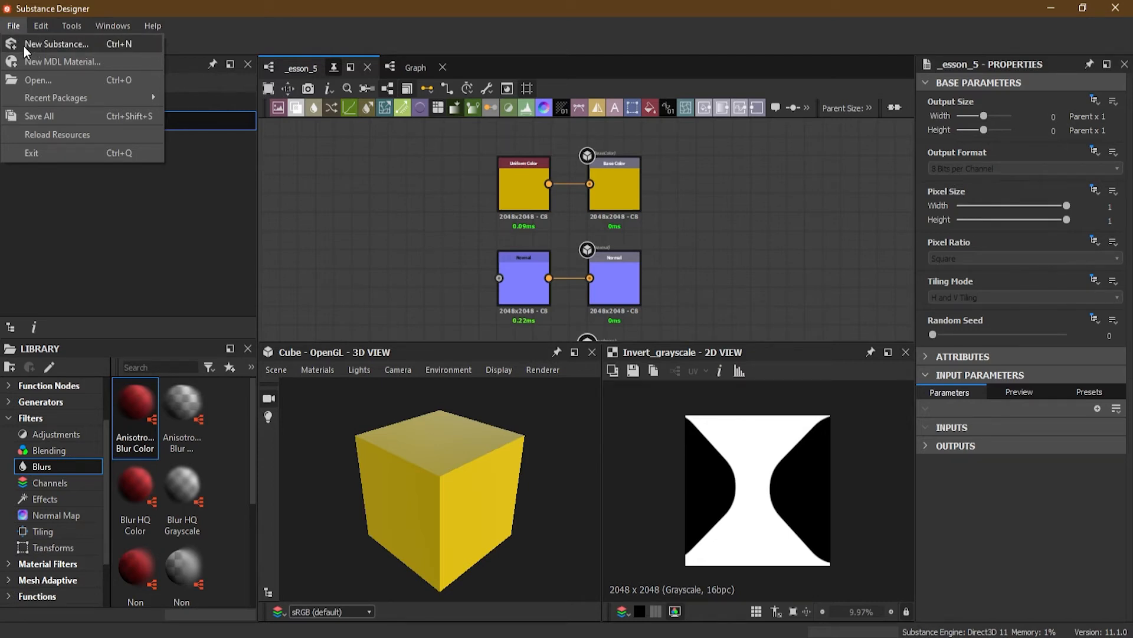
pyautogui.click(25, 50)
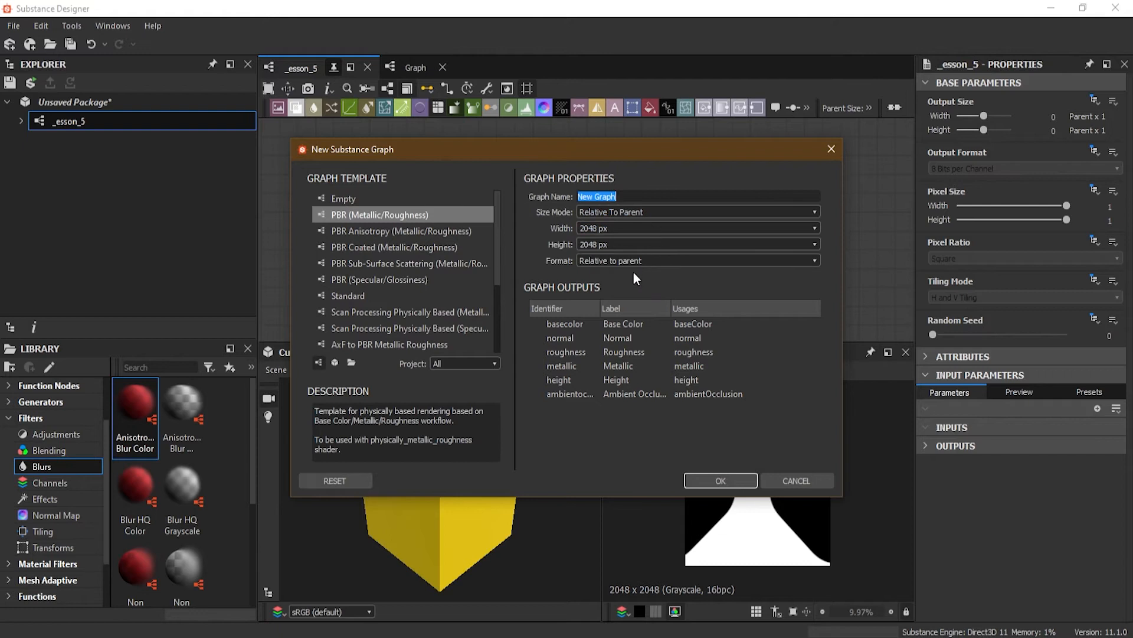
pyautogui.click(649, 213)
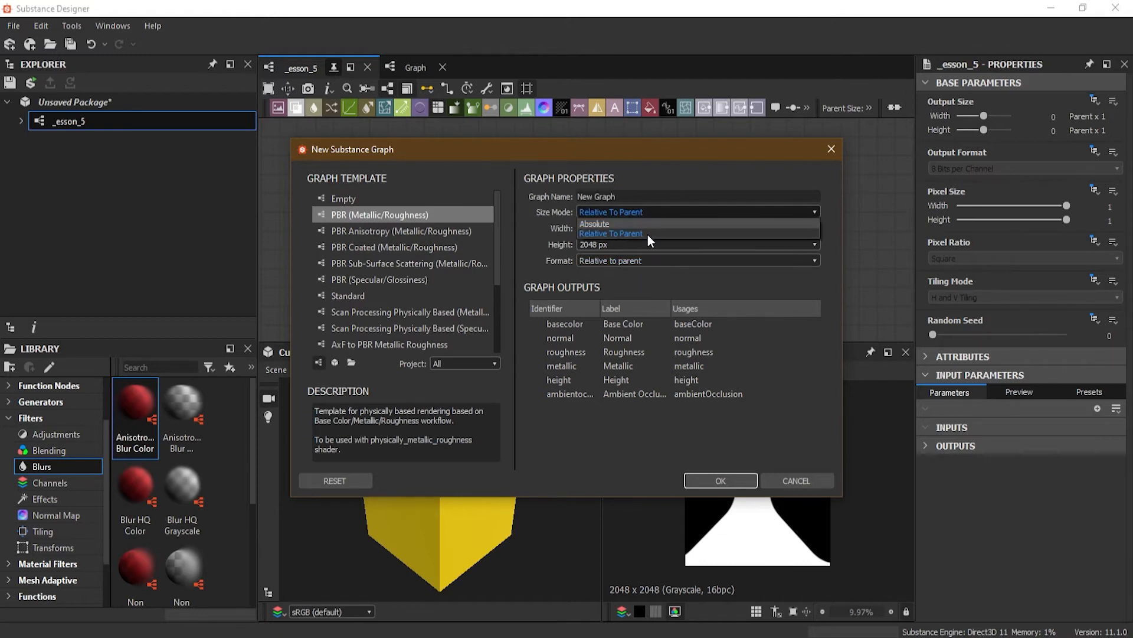
pyautogui.click(615, 221)
pyautogui.moveTo(557, 211)
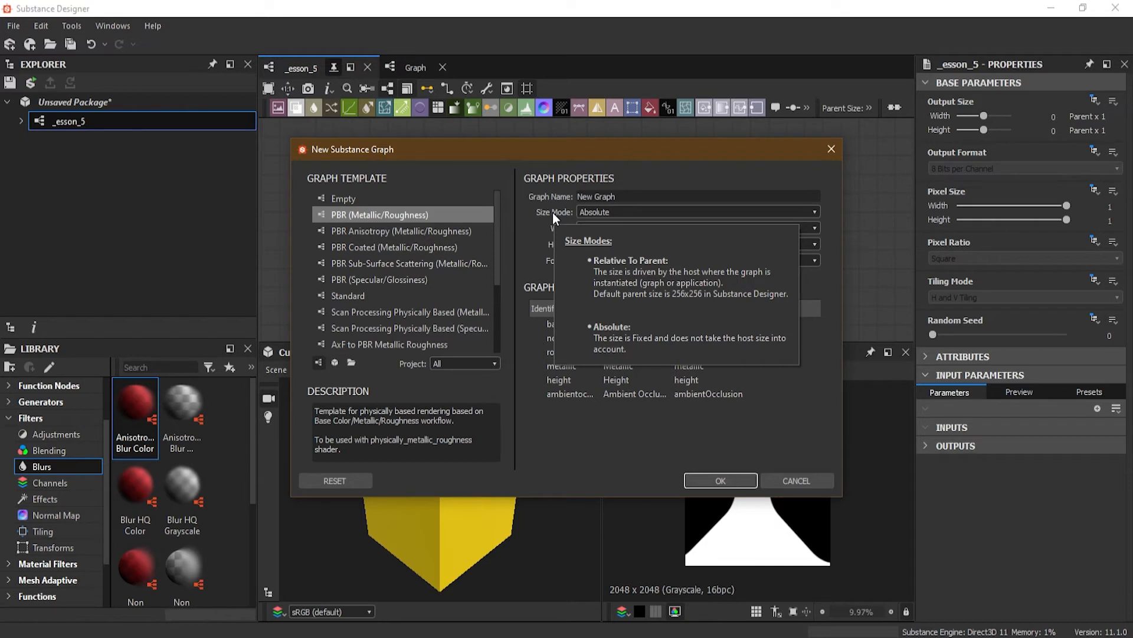
pyautogui.click(811, 482)
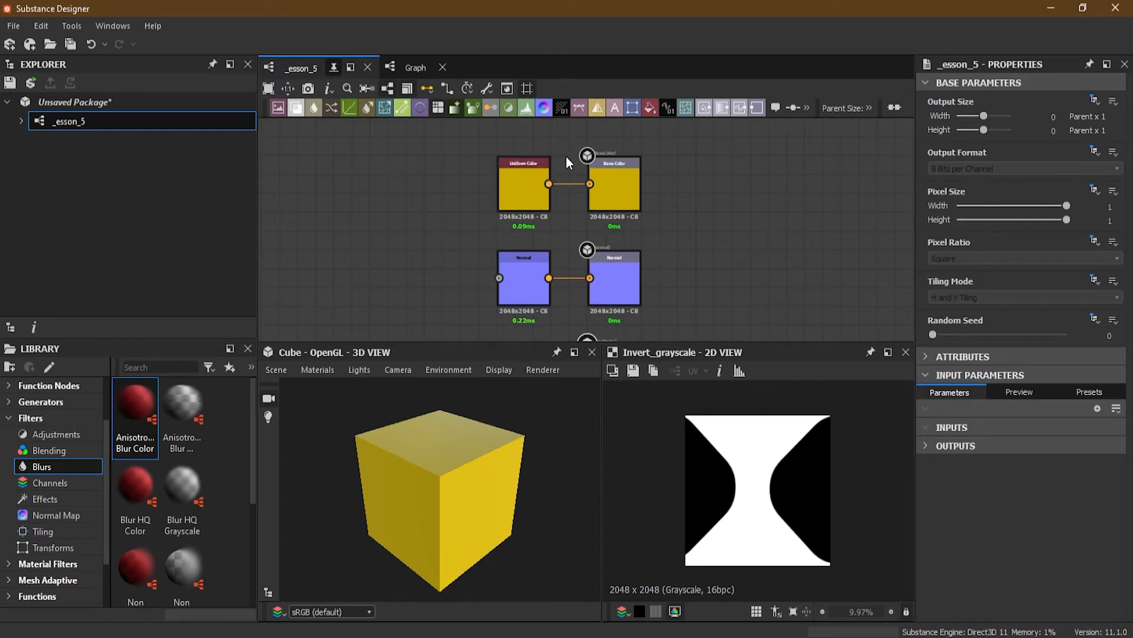
# - Examine the resolution and format labels beneath the Uniform Color, Base Color, Invert Grayscale and Normal nodes
pyautogui.scroll(3, 566, 157)
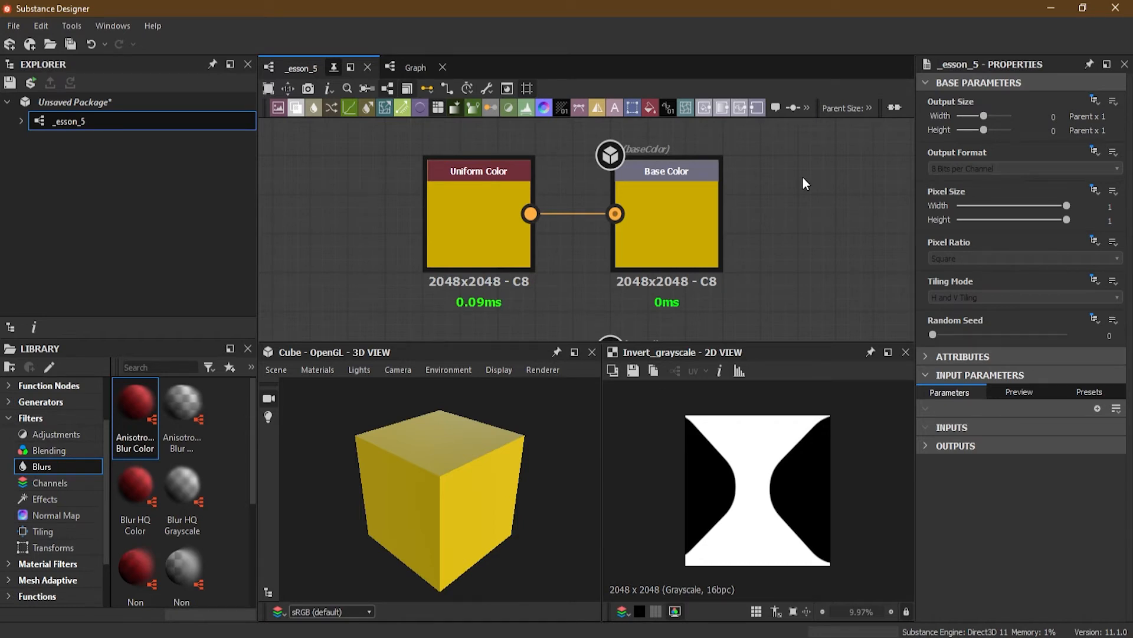
pyautogui.scroll(-4, 802, 176)
pyautogui.moveTo(803, 249); pyautogui.dragTo(798, 302, button='middle')
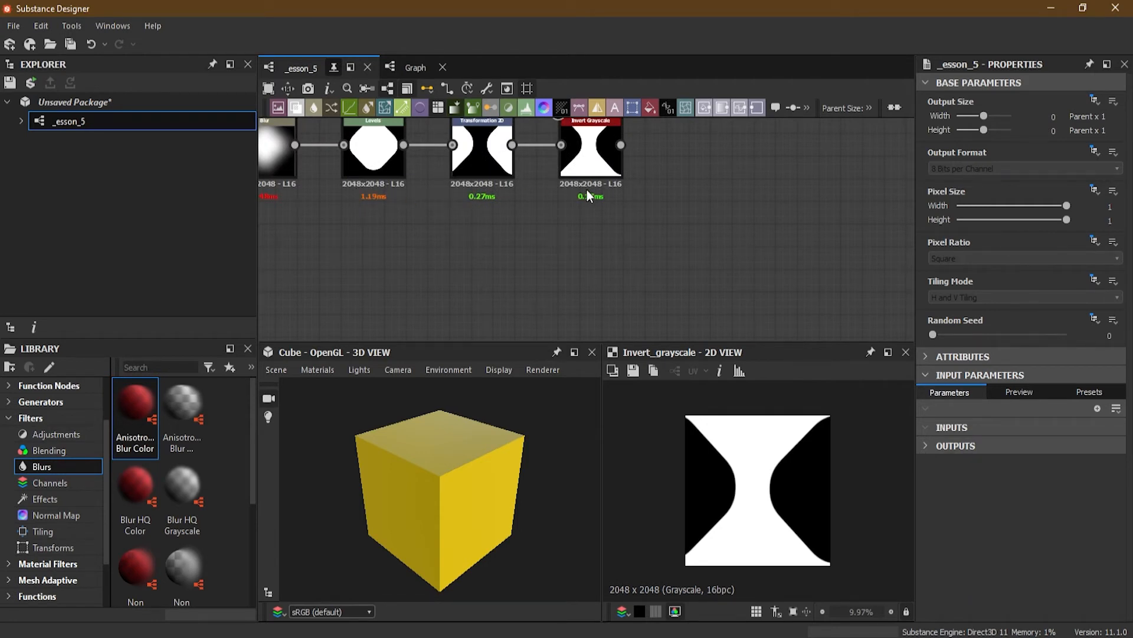
pyautogui.moveTo(779, 240); pyautogui.dragTo(443, 228, button='middle')
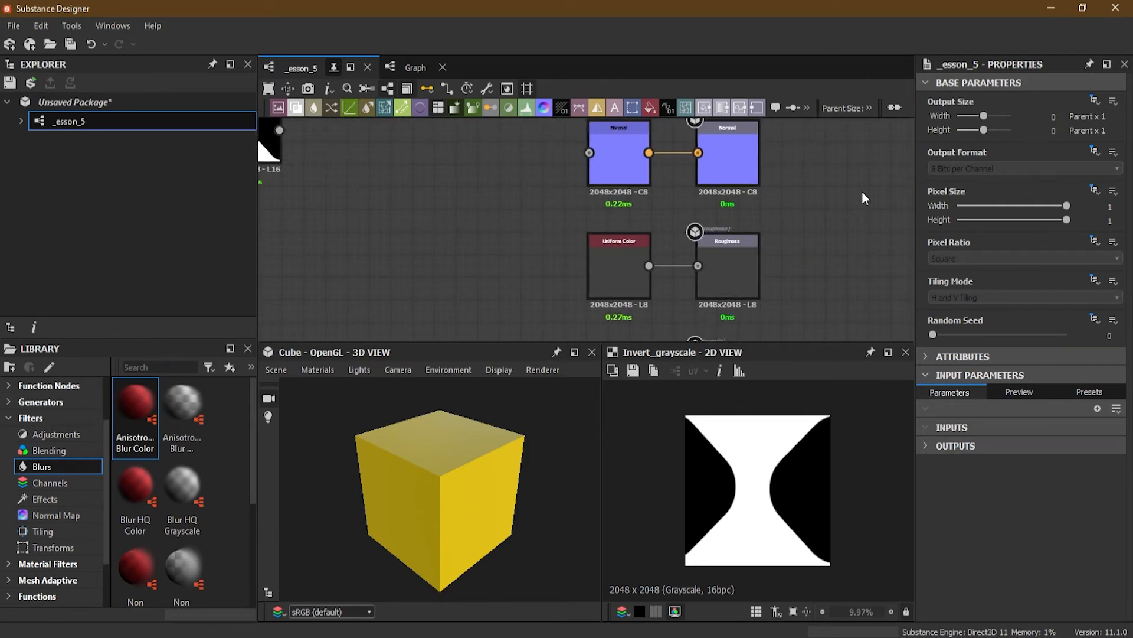
pyautogui.moveTo(862, 190); pyautogui.dragTo(752, 289, button='middle')
pyautogui.scroll(3, 699, 183)
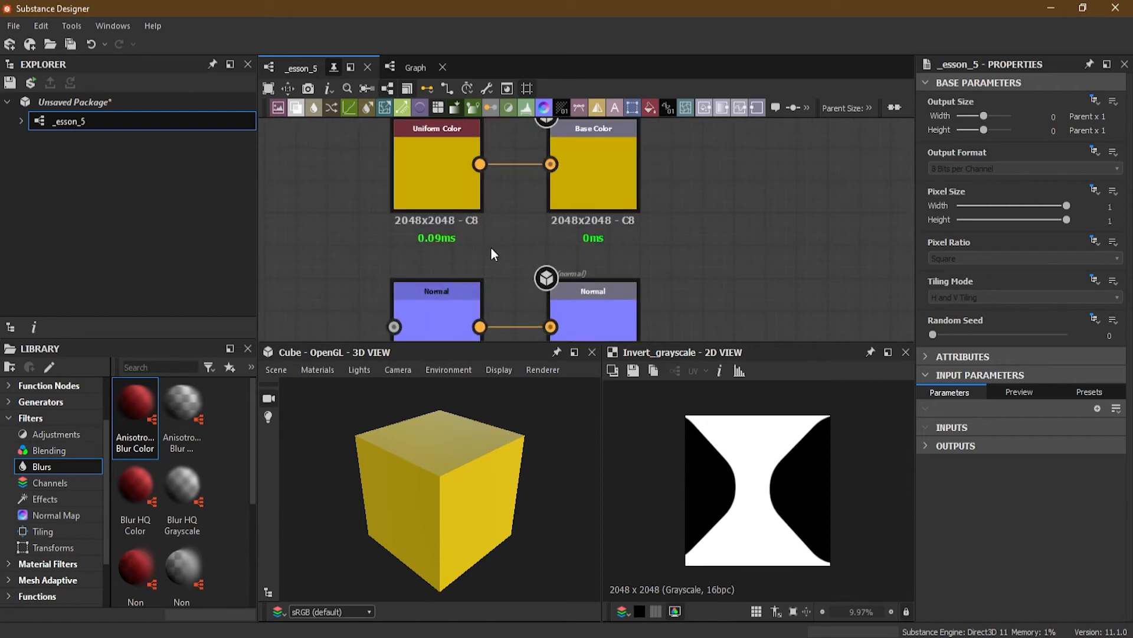
pyautogui.moveTo(697, 288); pyautogui.dragTo(754, 177, button='middle')
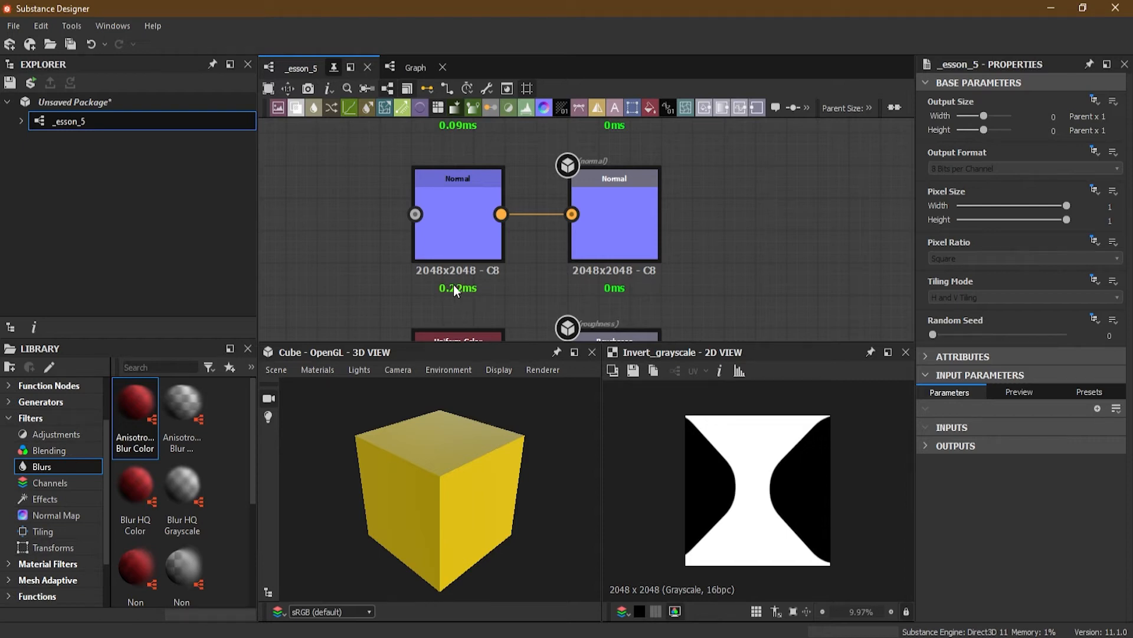
pyautogui.scroll(3, 398, 261)
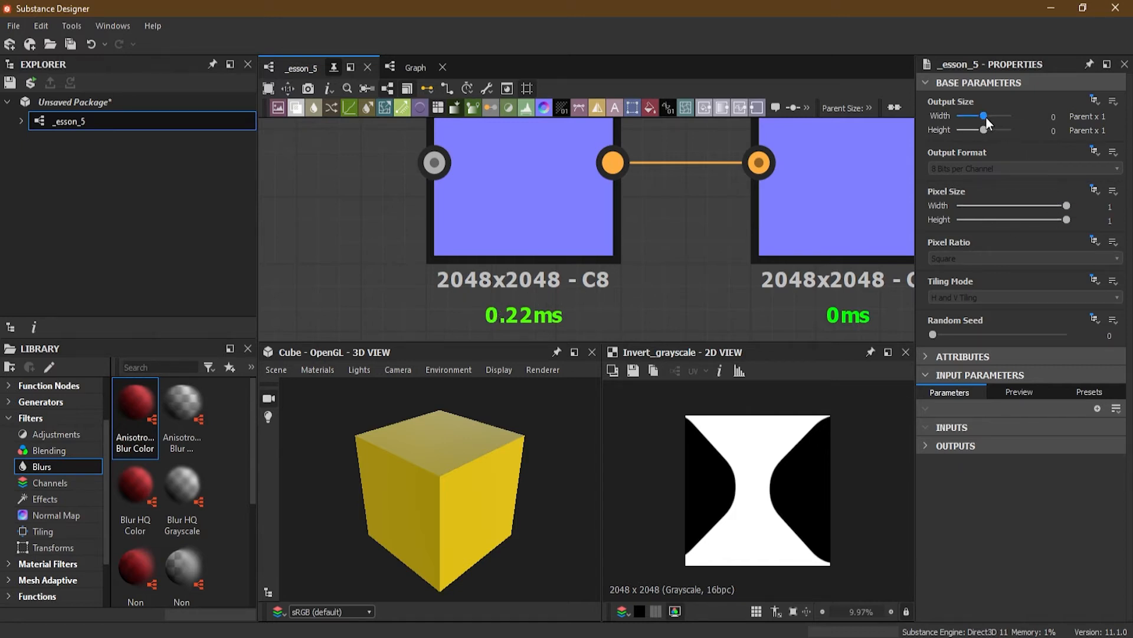
# - Try the graph's output width at Parent / 4, set both width and height to Parent x 32, and inspect the inverted pattern
pyautogui.moveTo(986, 118); pyautogui.dragTo(979, 117)
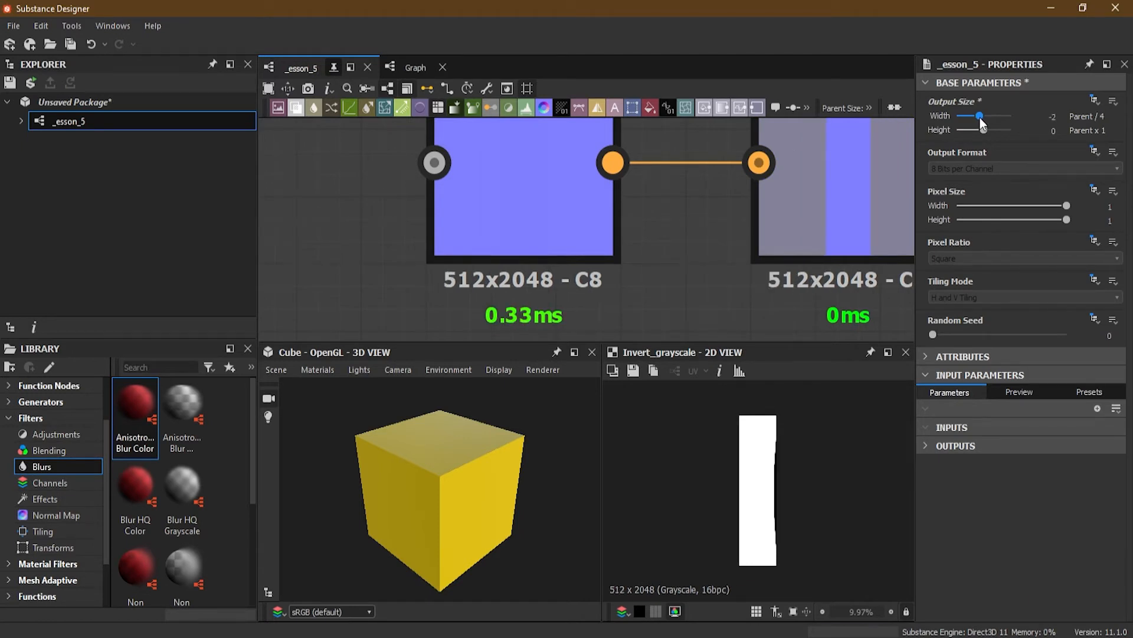
pyautogui.moveTo(983, 130)
pyautogui.mouseDown()
pyautogui.moveTo(976, 117)
pyautogui.moveTo(981, 131)
pyautogui.moveTo(994, 129)
pyautogui.moveTo(994, 115)
pyautogui.mouseUp()
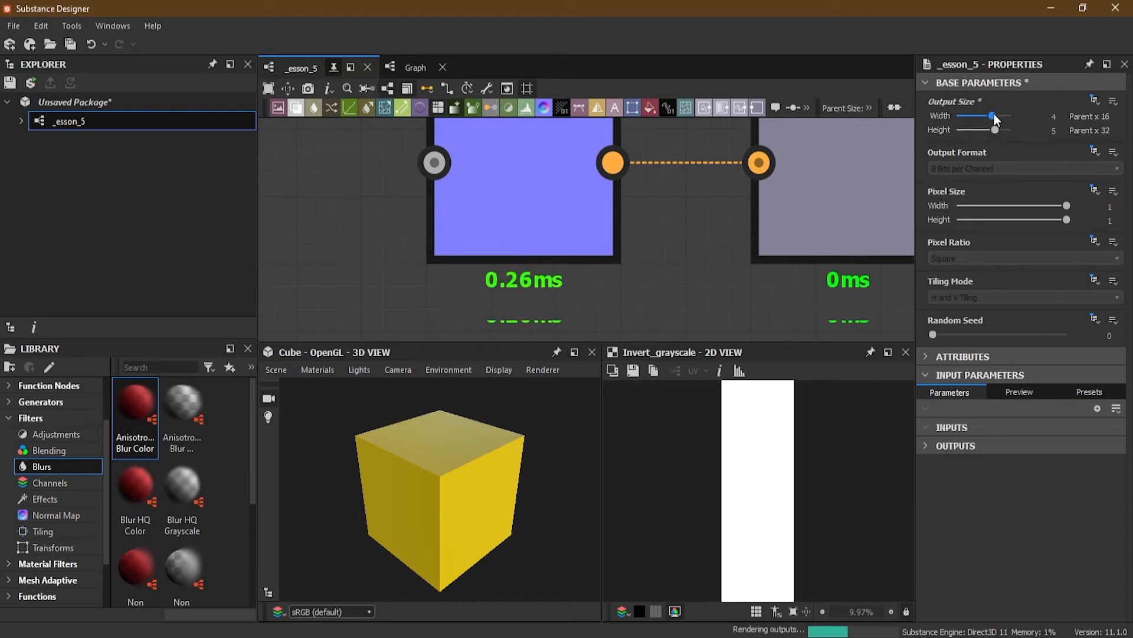
pyautogui.moveTo(994, 117); pyautogui.dragTo(994, 116)
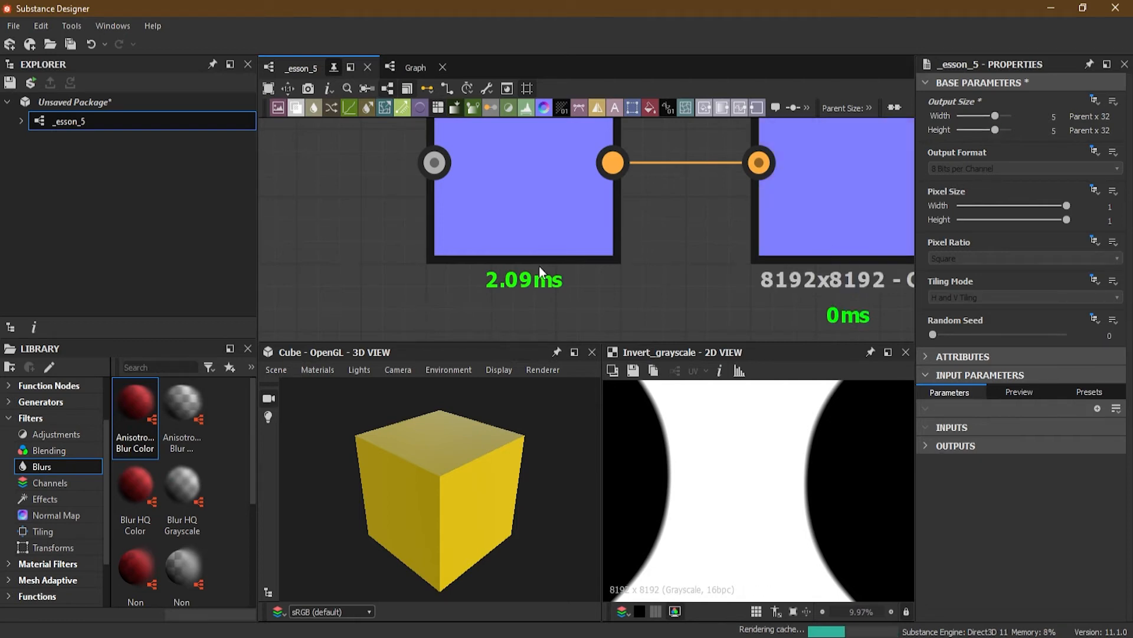
pyautogui.scroll(-7, 777, 460)
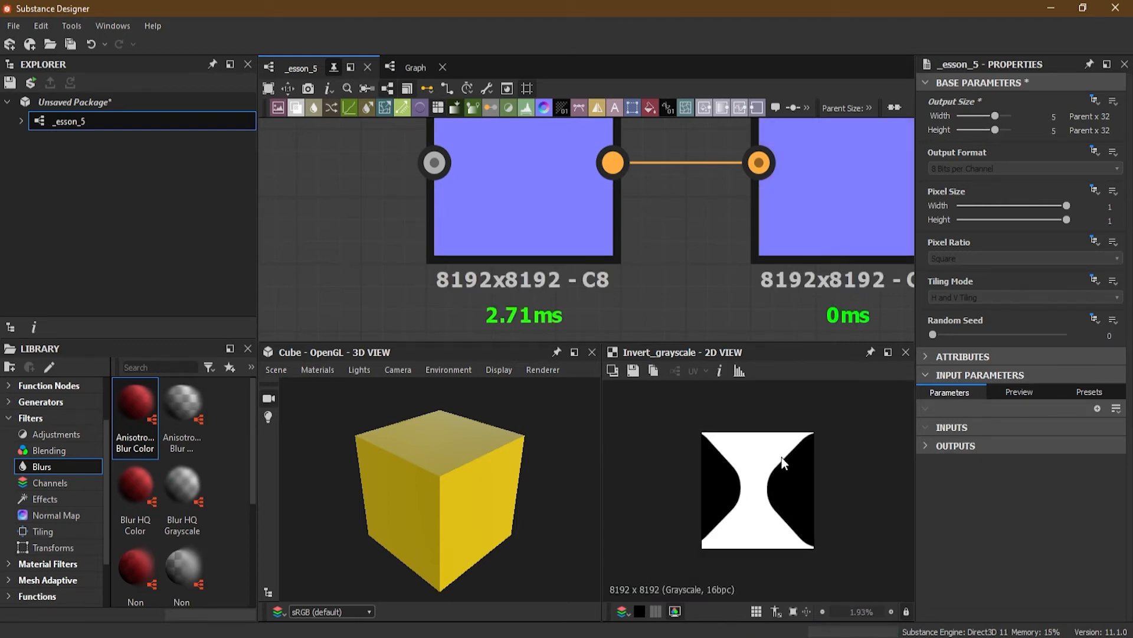
pyautogui.scroll(2, 741, 455)
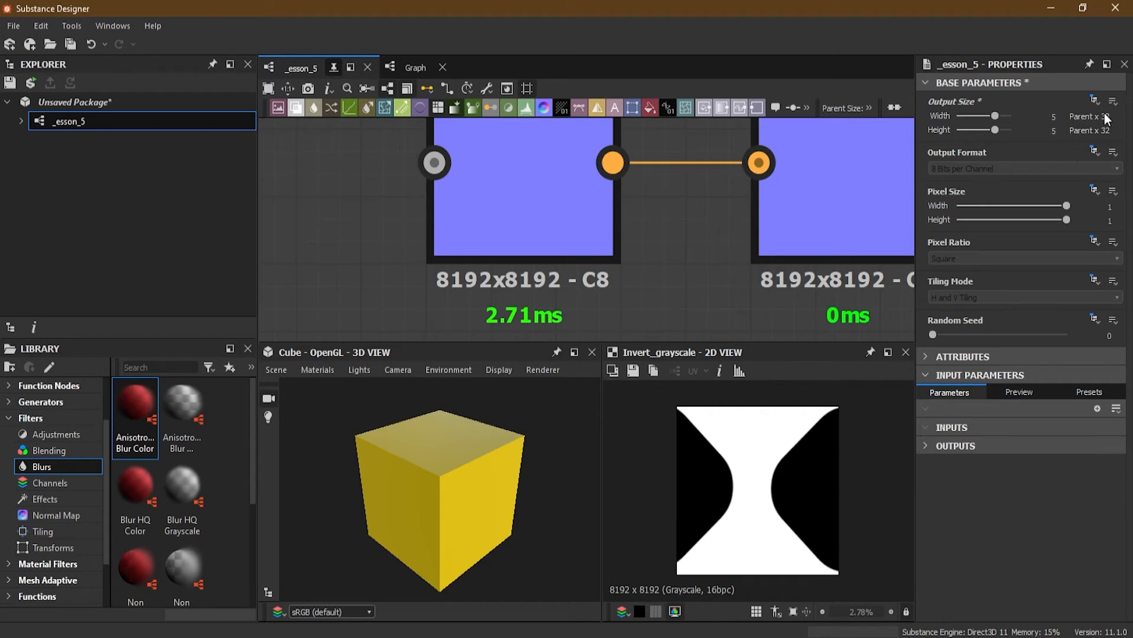
# - Return the graph's output width and height to Parent x 1 and check the inverted pattern in the 2D view
pyautogui.moveTo(1000, 110); pyautogui.dragTo(984, 131)
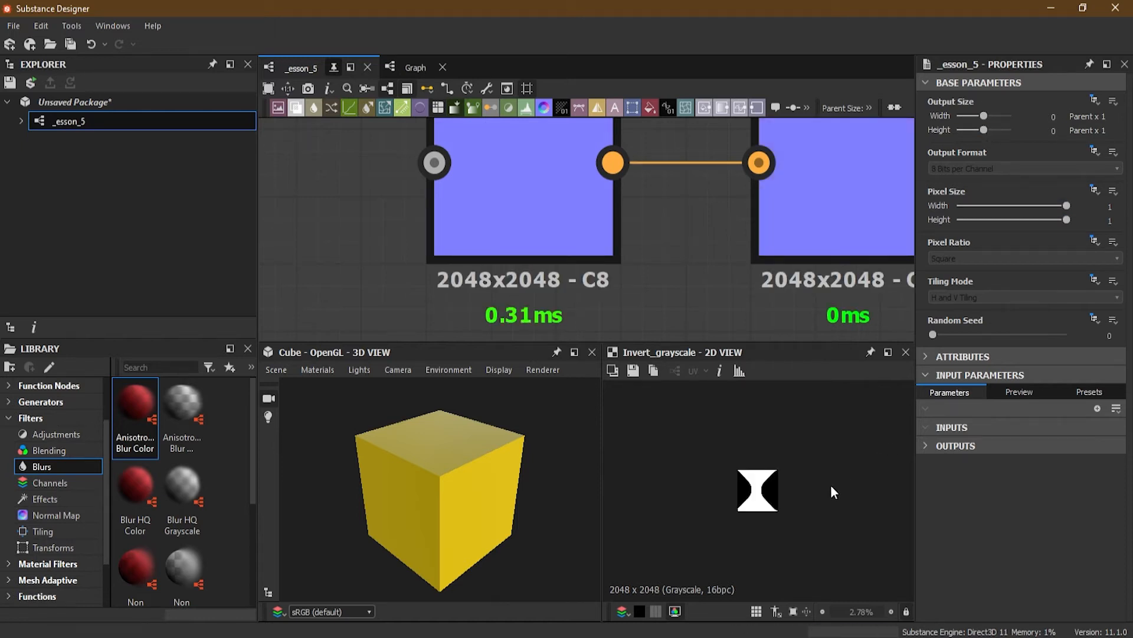
pyautogui.scroll(3, 785, 497)
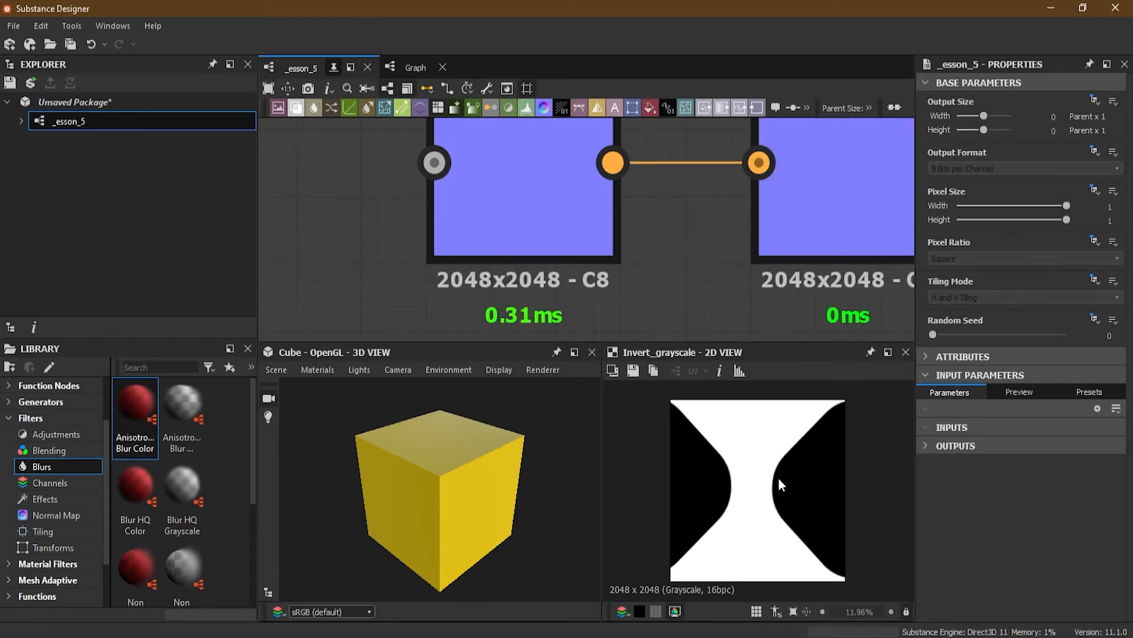
# - Switch the output size of the Uniform Color node feeding Base Color to the absolute 256 px by 256 px
pyautogui.scroll(-3, 706, 169)
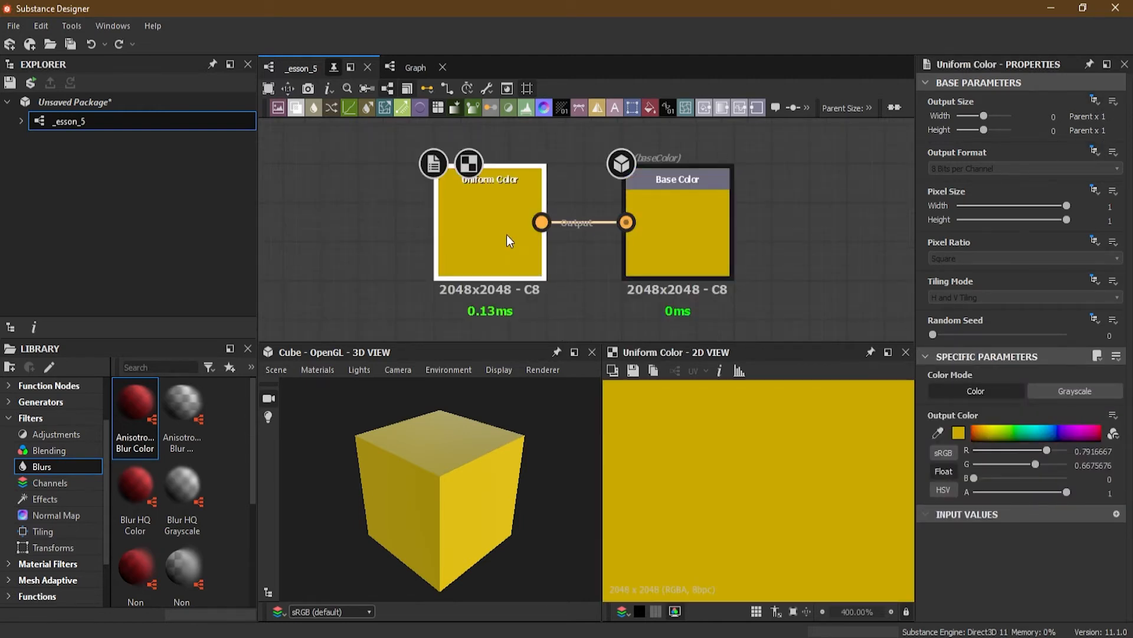
pyautogui.click(1094, 102)
pyautogui.click(1091, 137)
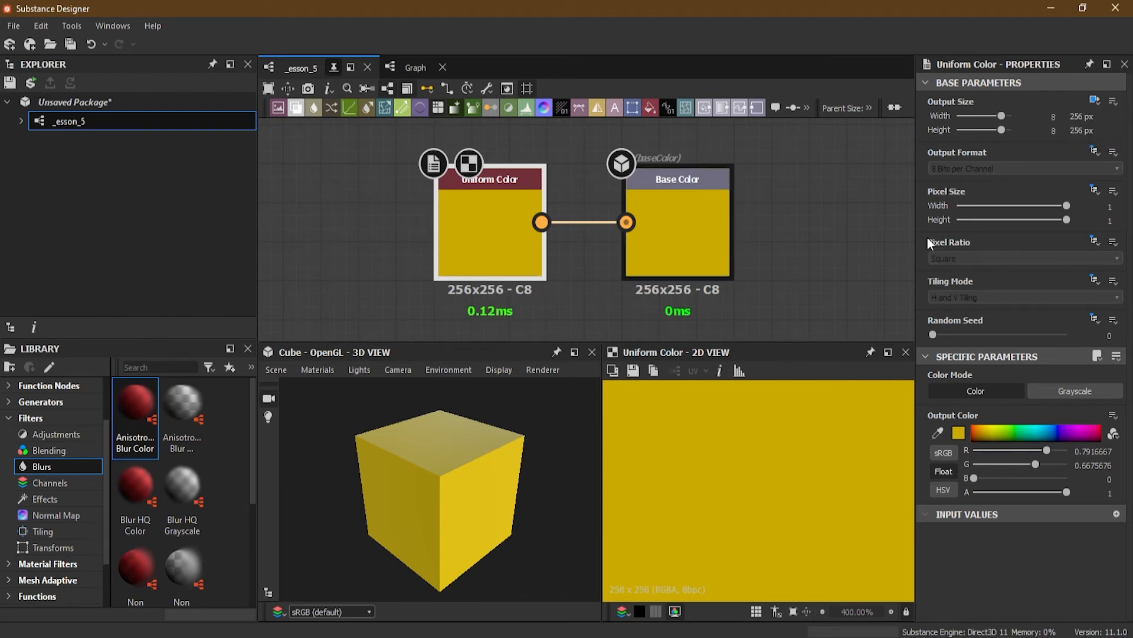
# - Set the absolute output size of the Uniform Color node feeding Base Color to 32 px by 32 px
pyautogui.moveTo(1000, 118); pyautogui.dragTo(990, 115)
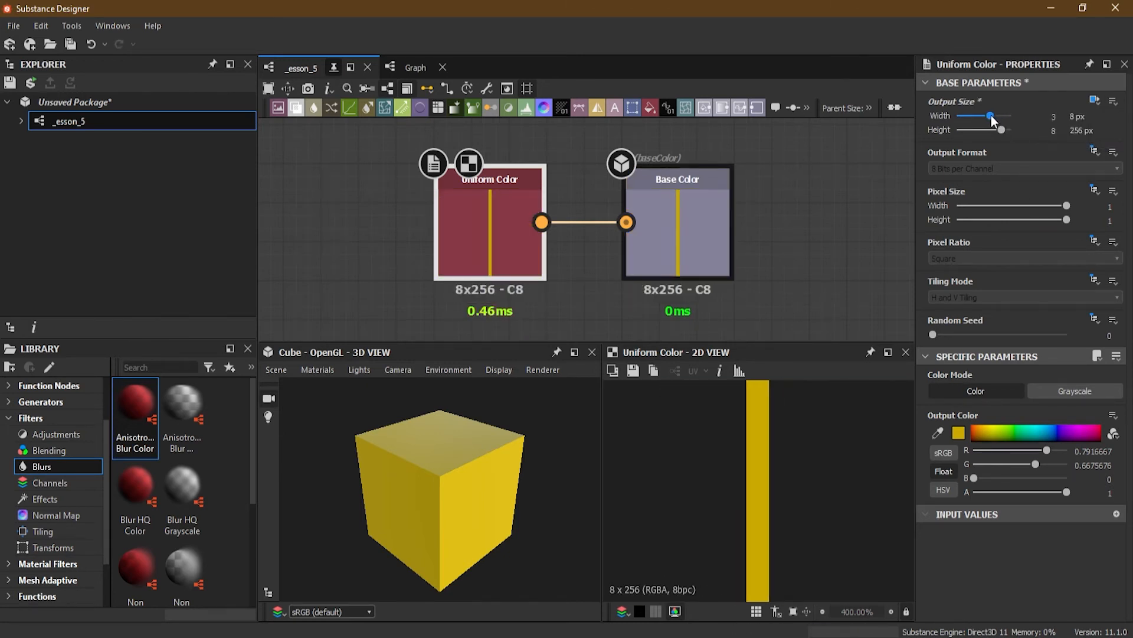
pyautogui.moveTo(997, 128); pyautogui.dragTo(995, 129)
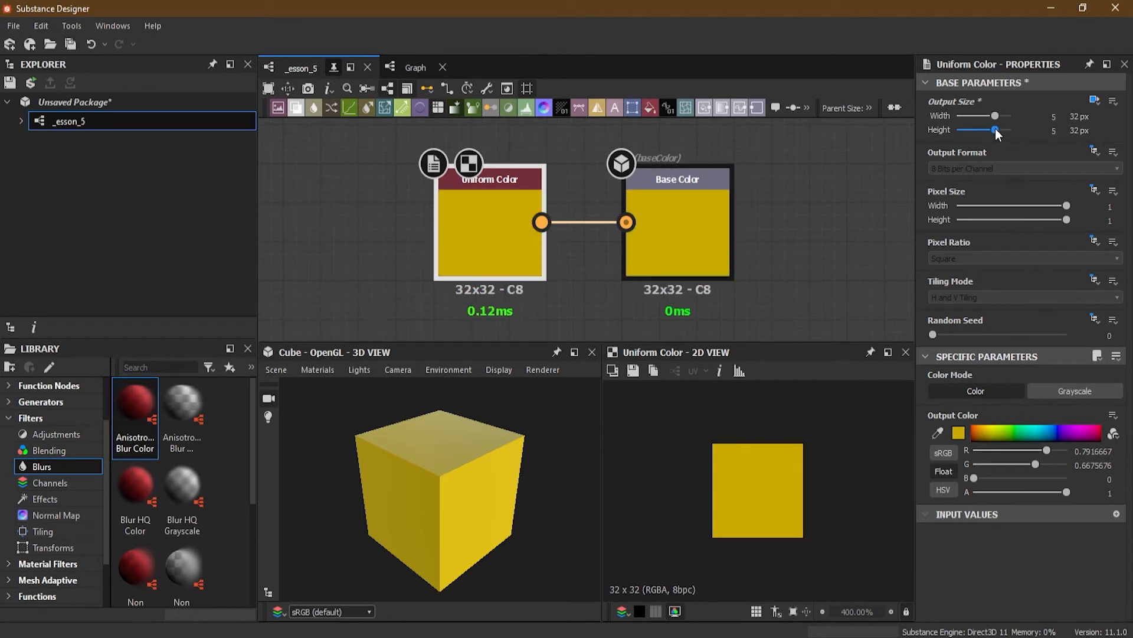
# - Compare the 2D previews of the Normal node and the yellow Uniform Color node at the same zoom level
pyautogui.scroll(-5, 695, 452)
pyautogui.scroll(2, 694, 452)
pyautogui.scroll(-6, 616, 259)
pyautogui.moveTo(731, 281); pyautogui.dragTo(758, 181, button='middle')
pyautogui.scroll(4, 667, 177)
pyautogui.click(530, 218)
pyautogui.doubleClick(530, 217)
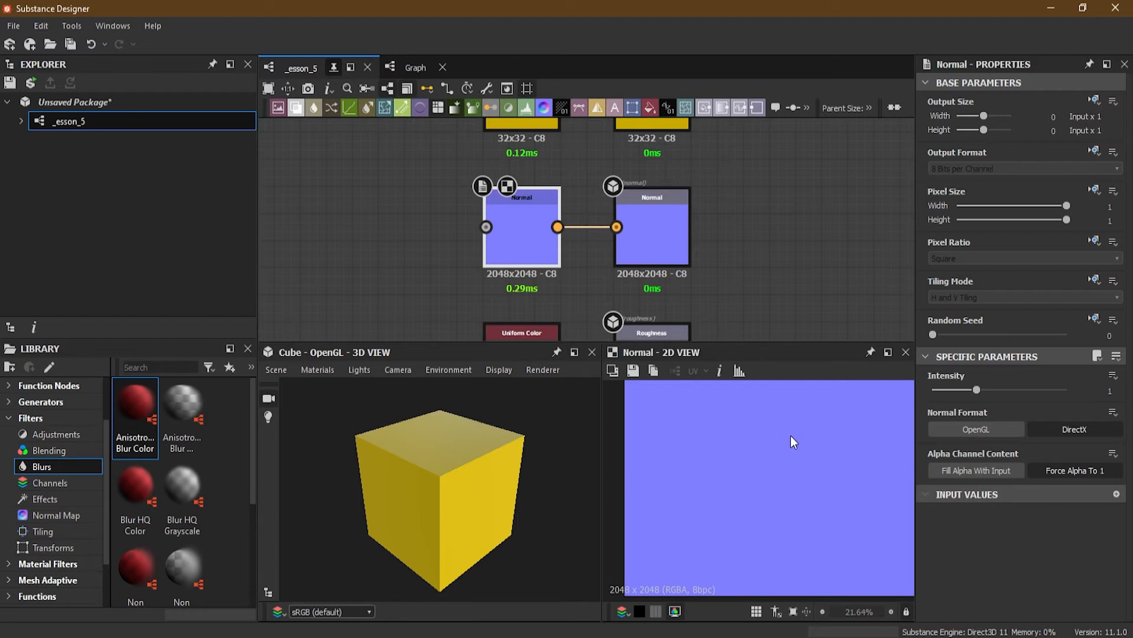
pyautogui.scroll(-3, 790, 434)
pyautogui.scroll(-4, 767, 258)
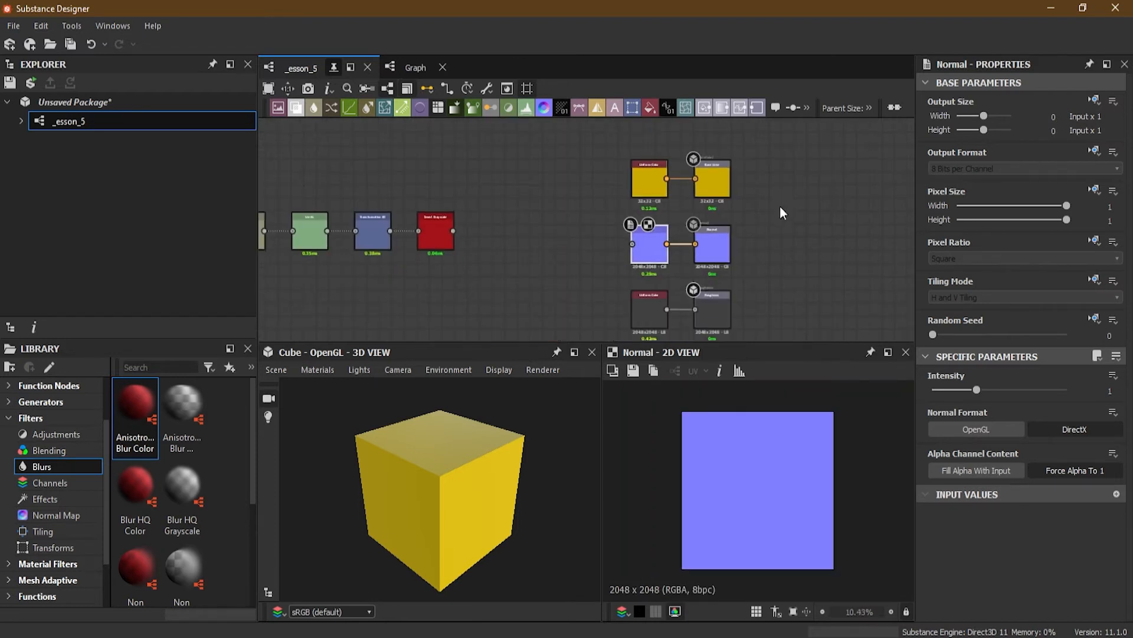
pyautogui.doubleClick(657, 184)
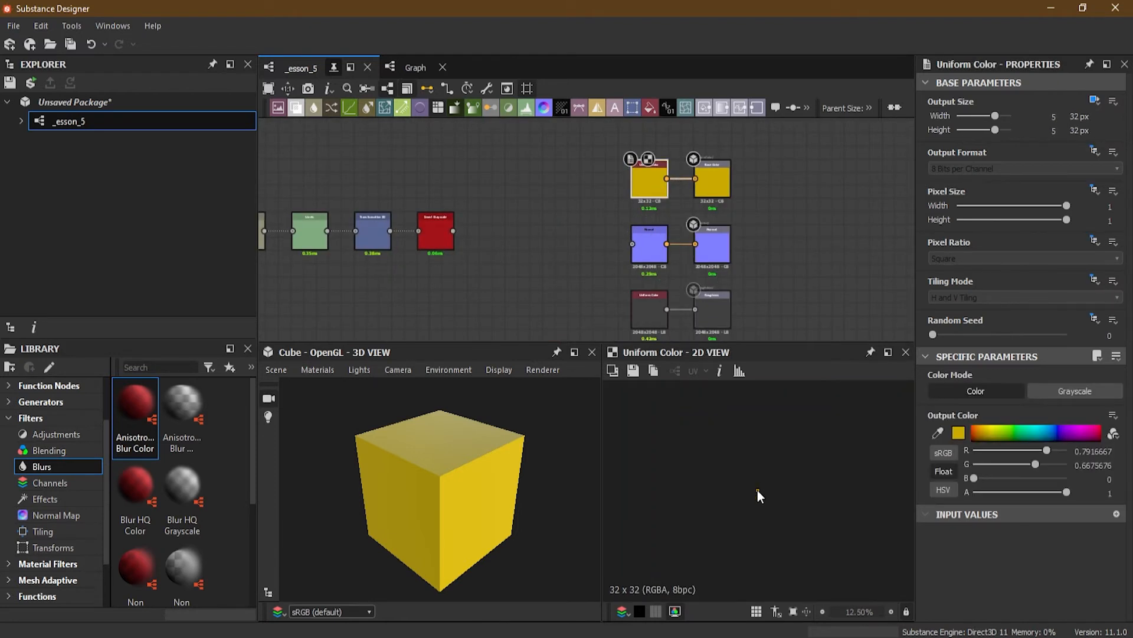
pyautogui.doubleClick(649, 243)
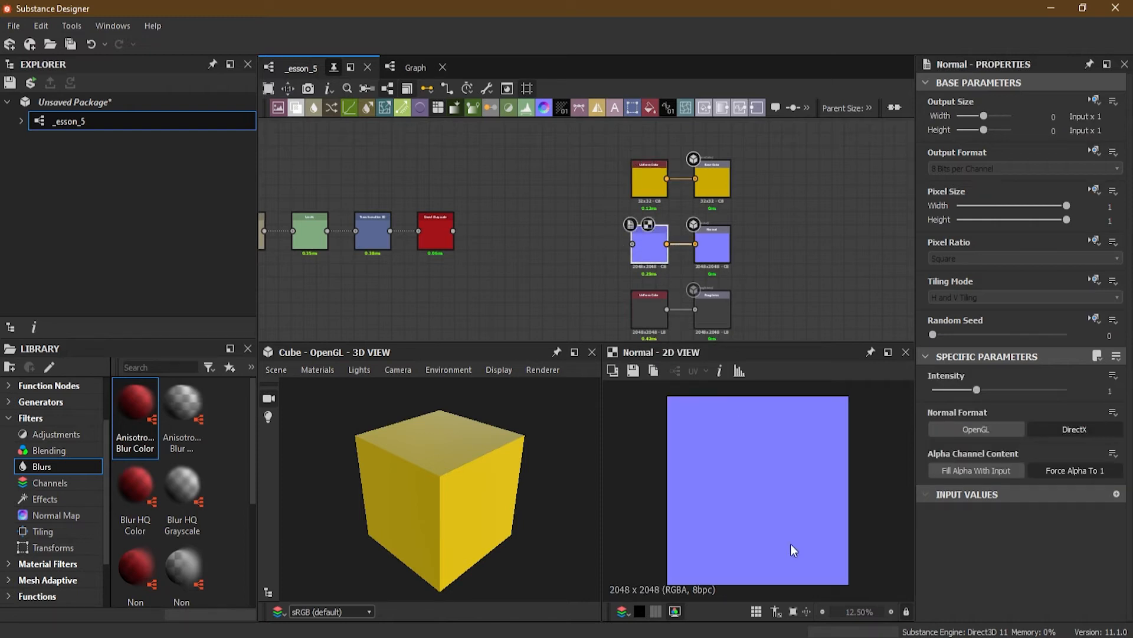
# - Switch the output size of the yellow Uniform Color node to Relative to Parent
pyautogui.doubleClick(644, 182)
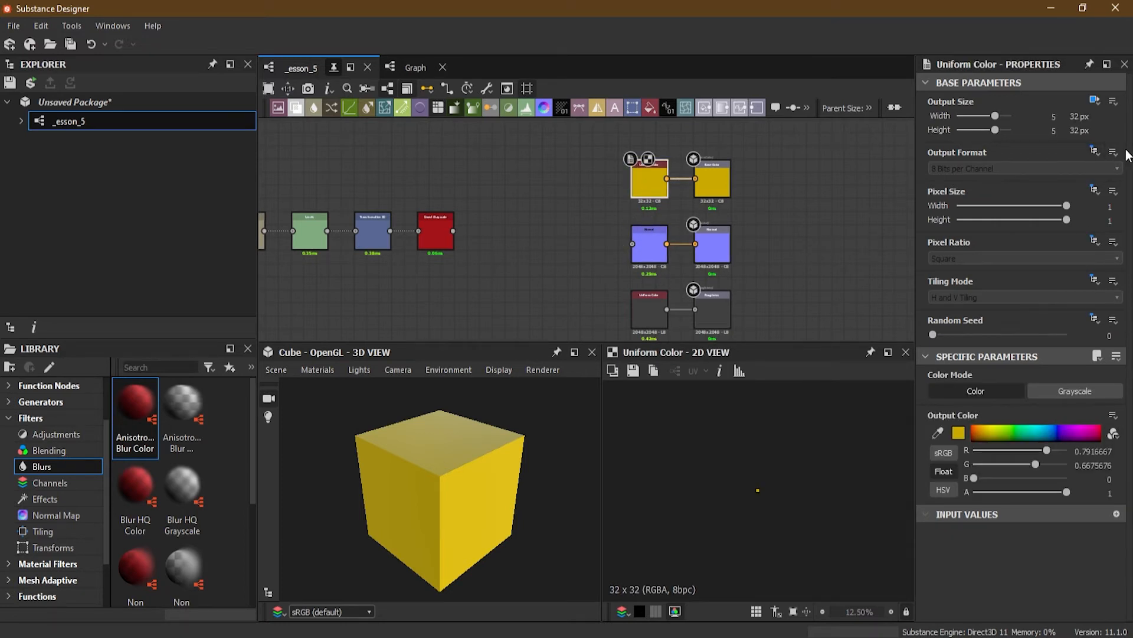
pyautogui.click(1094, 102)
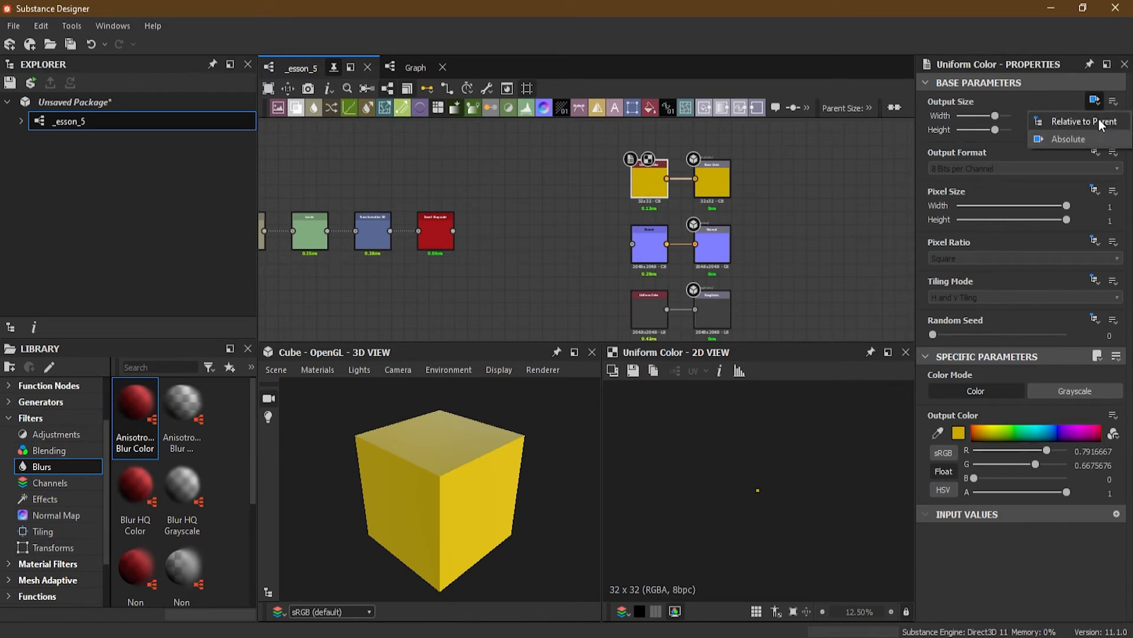
pyautogui.click(1099, 120)
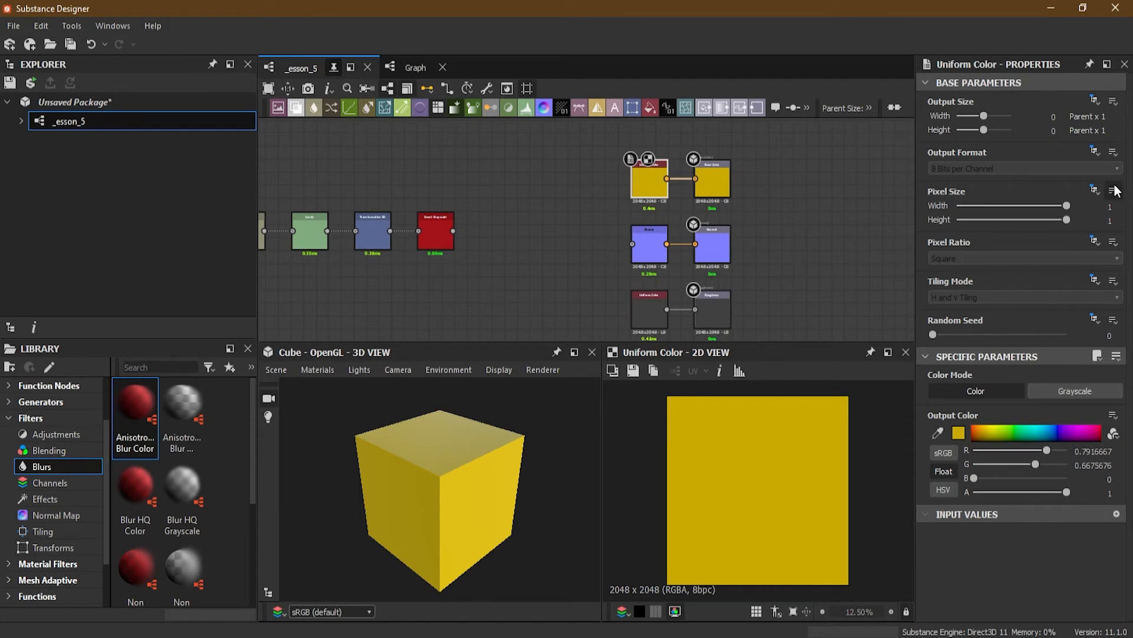
# - Try the yellow Uniform Color node's output width and height at Parent / 8, and undo the size changes
pyautogui.moveTo(984, 117)
pyautogui.mouseDown()
pyautogui.moveTo(980, 130)
pyautogui.moveTo(978, 117)
pyautogui.mouseUp()
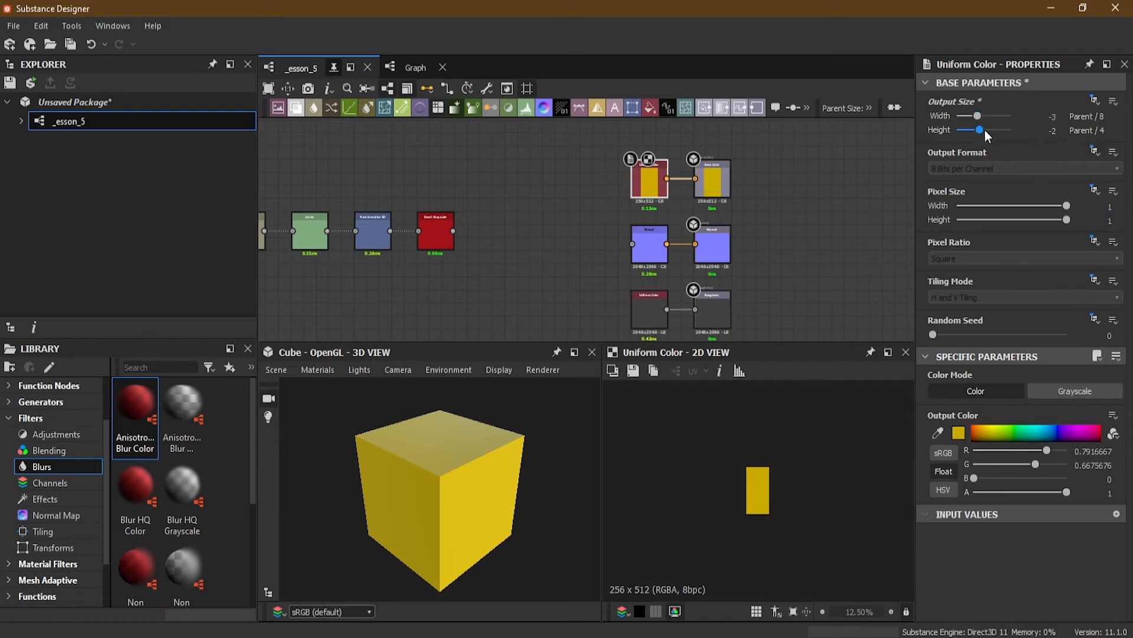
pyautogui.moveTo(979, 130); pyautogui.dragTo(977, 130)
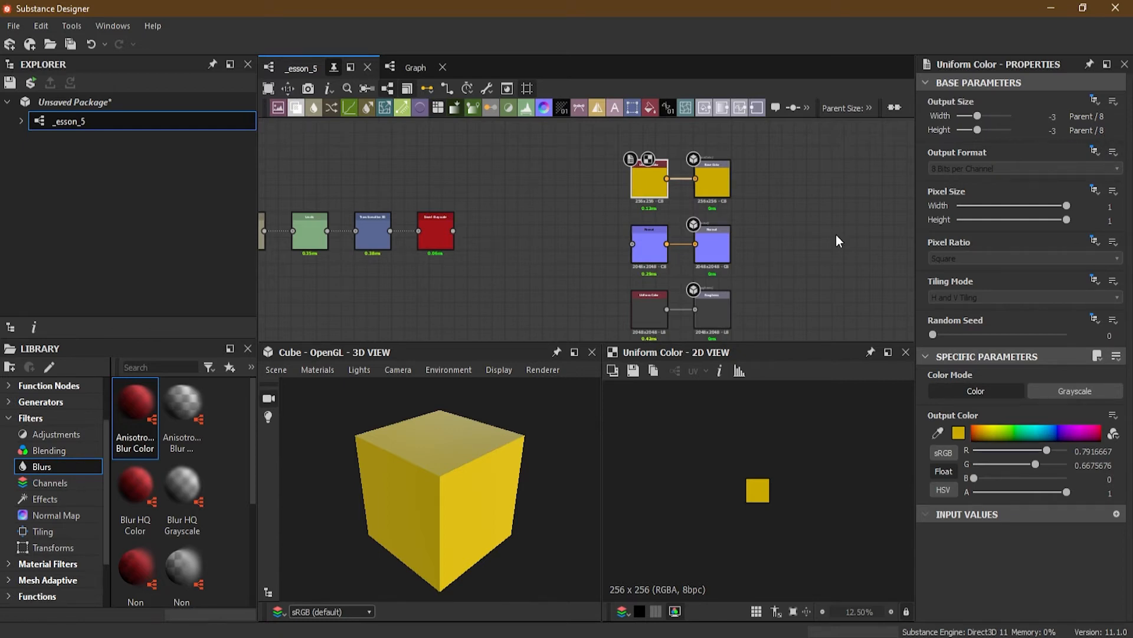
pyautogui.click(1093, 101)
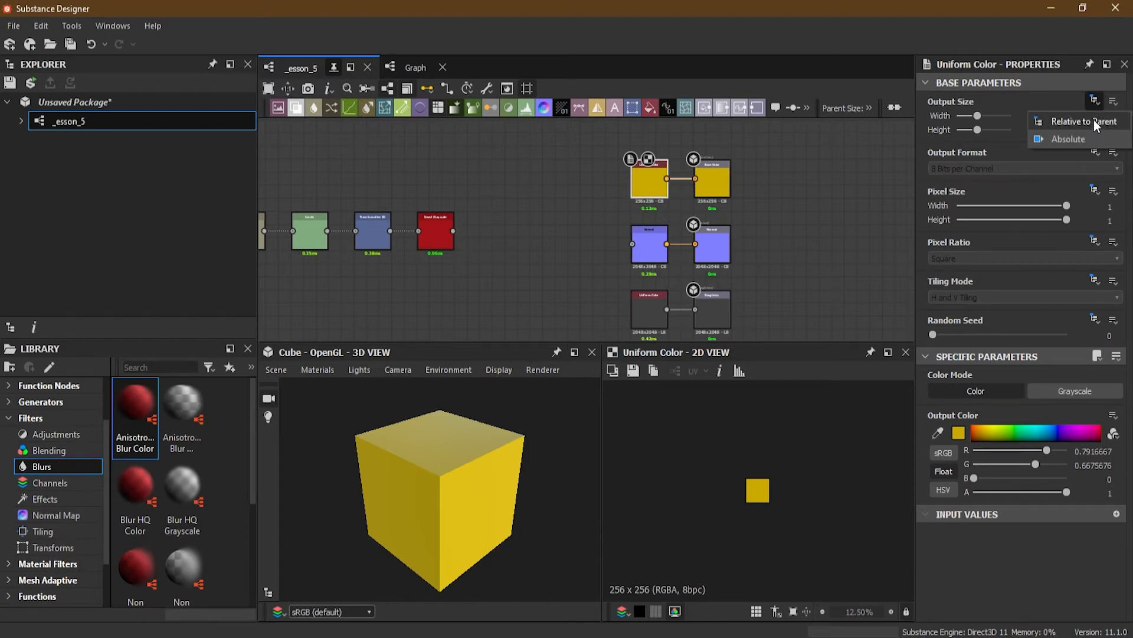
pyautogui.click(858, 187)
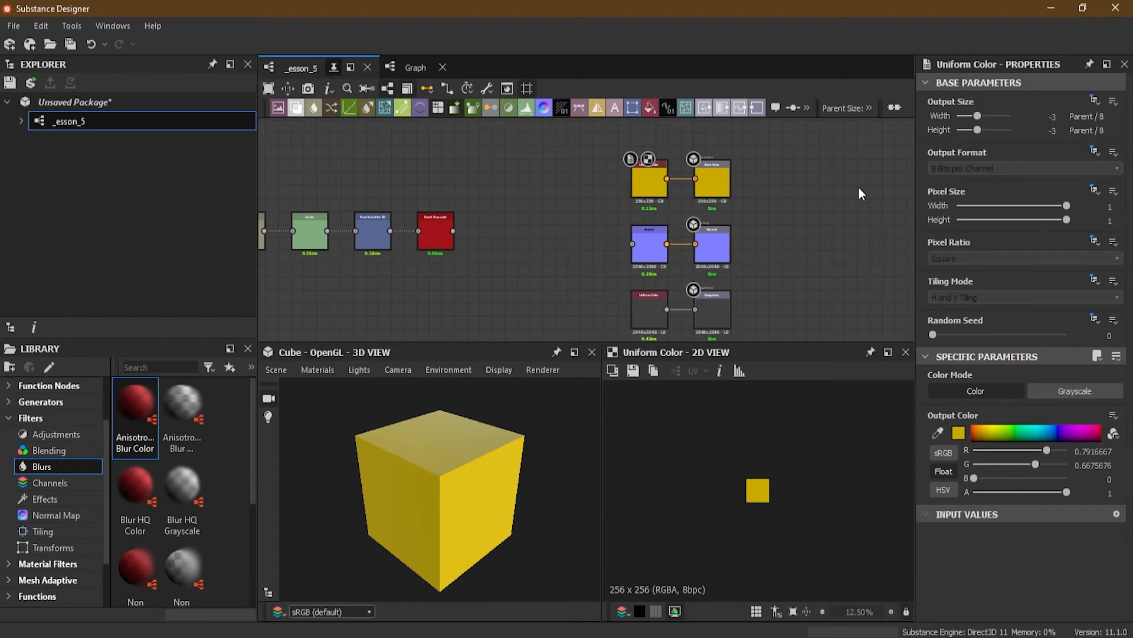
pyautogui.hotkey('ctrl', 'z')
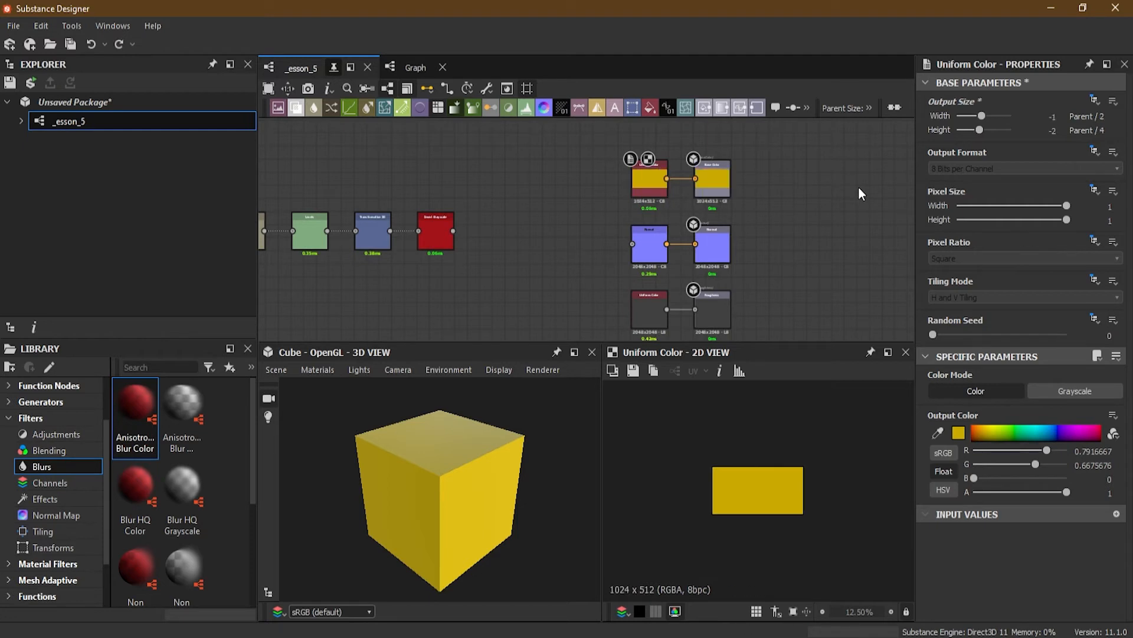
pyautogui.hotkey('ctrl', 'z')
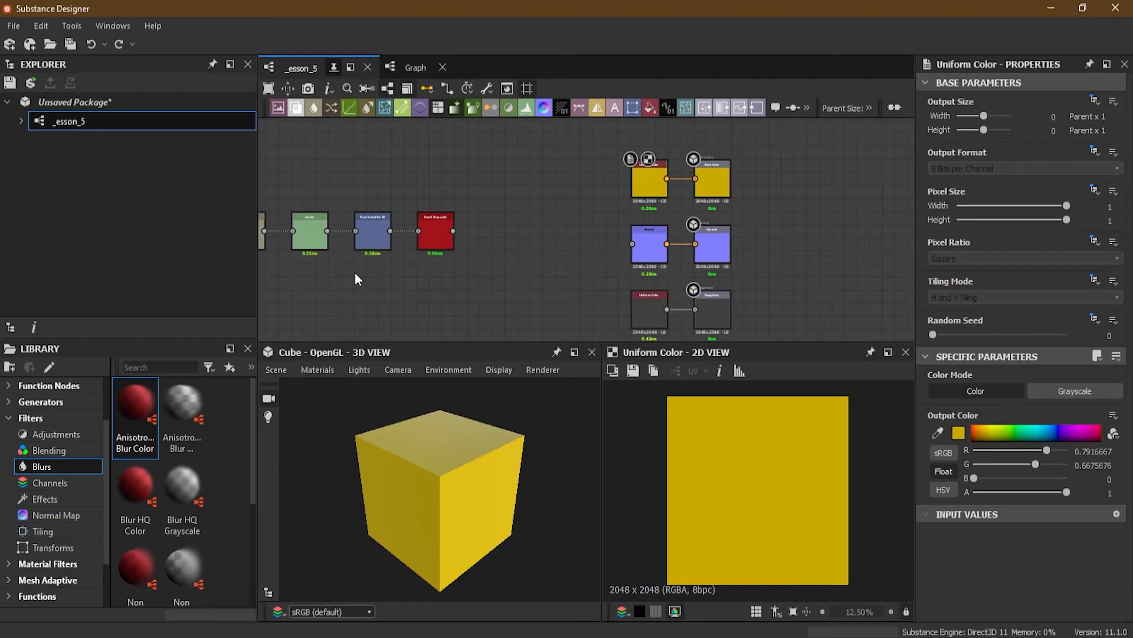
# - Preview the chained Shape, Blur, Levels, Transformation 2D and Invert Grayscale nodes, computing each one's output
pyautogui.moveTo(382, 279); pyautogui.dragTo(597, 245, button='middle')
pyautogui.scroll(3, 456, 188)
pyautogui.doubleClick(363, 214)
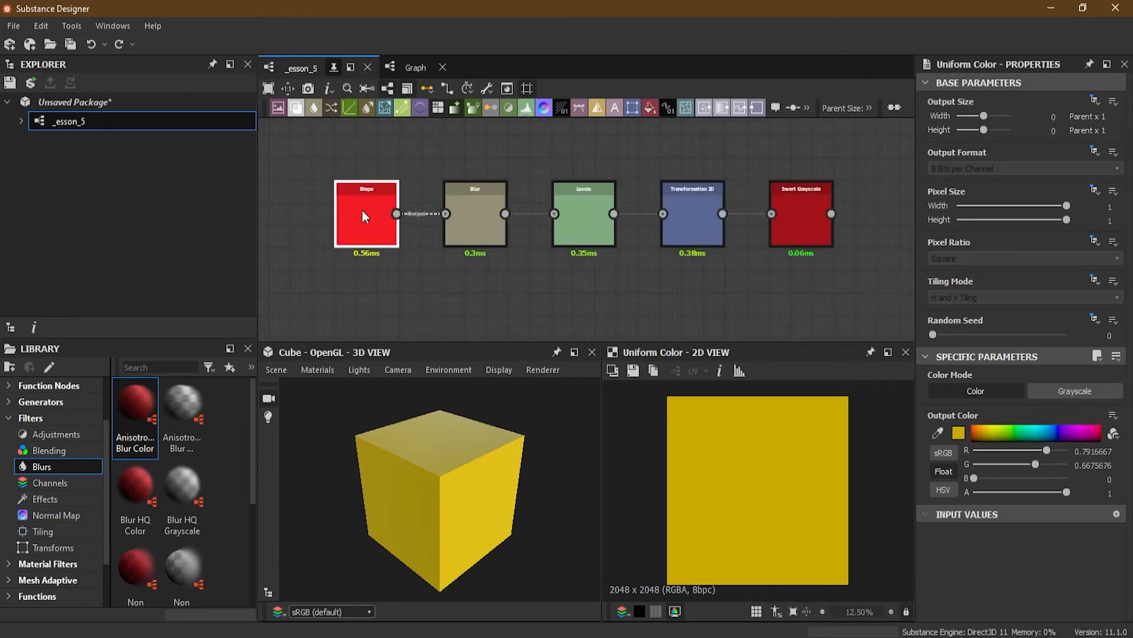
pyautogui.click(454, 210)
pyautogui.doubleClick(576, 220)
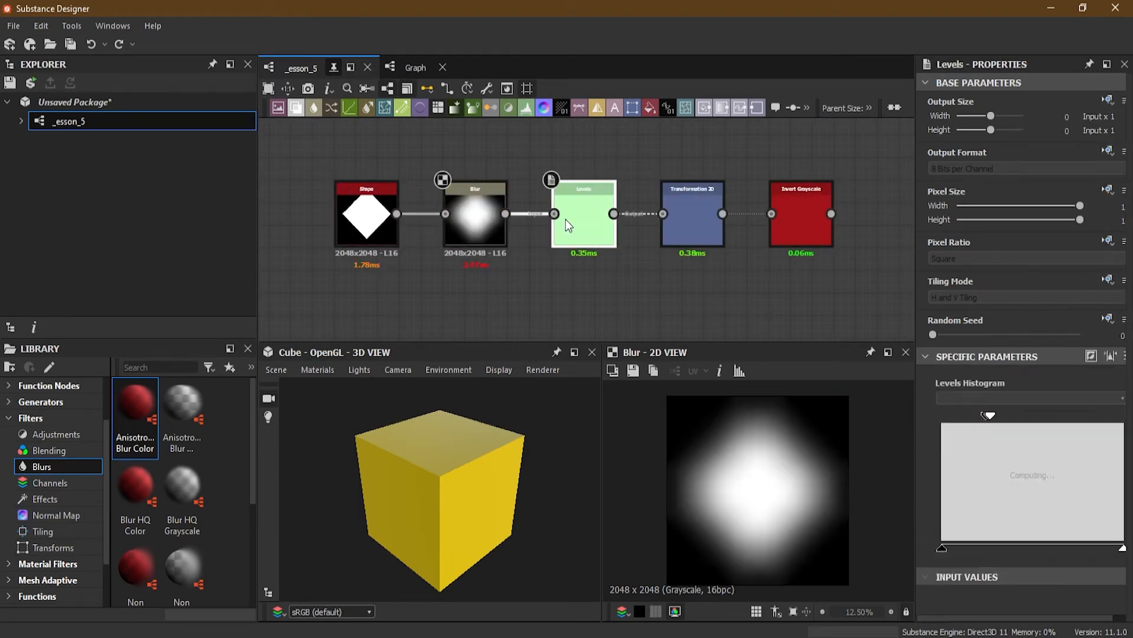
pyautogui.doubleClick(686, 225)
pyautogui.doubleClick(802, 230)
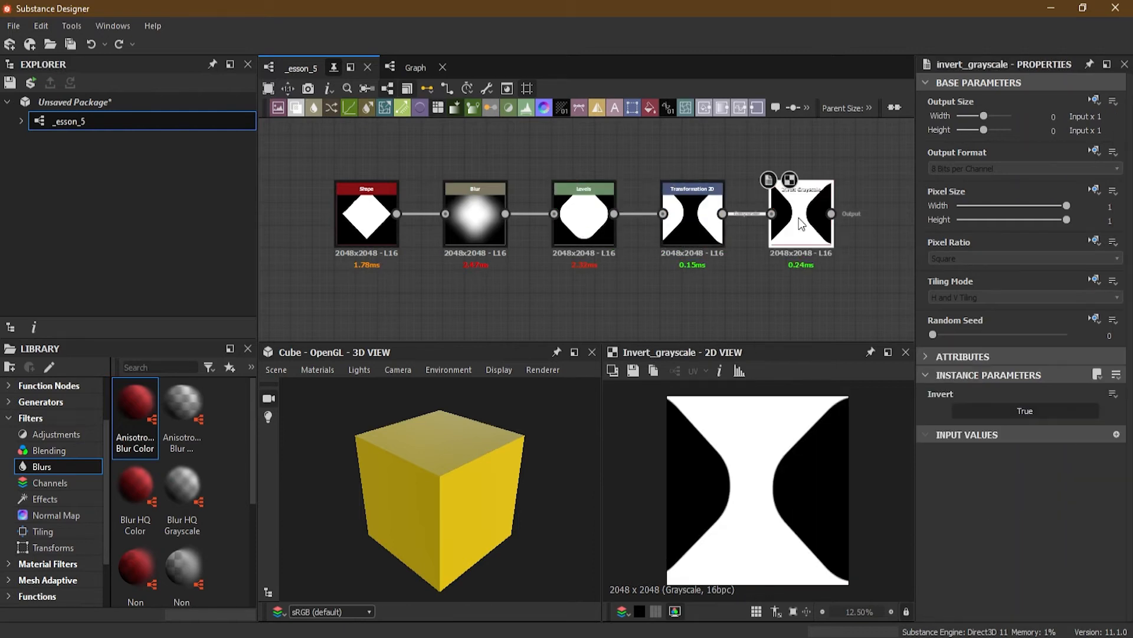
# - Switch the Blur node's output size to Absolute at 256 px by 256 px and inspect the blurred result in the 2D view
pyautogui.scroll(1, 584, 156)
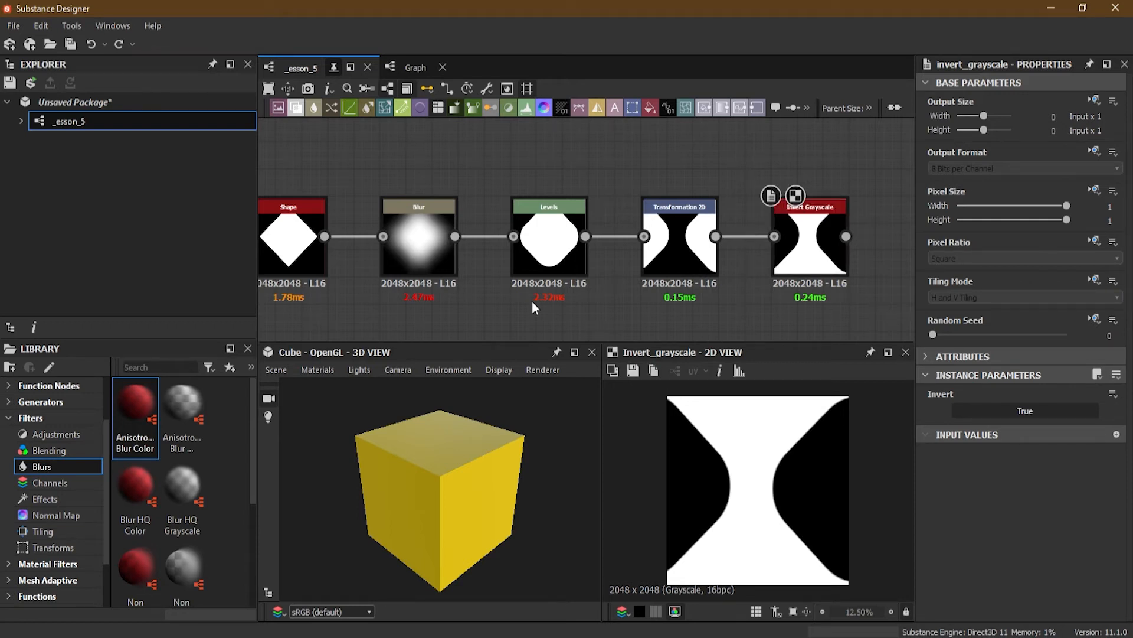
pyautogui.doubleClick(423, 246)
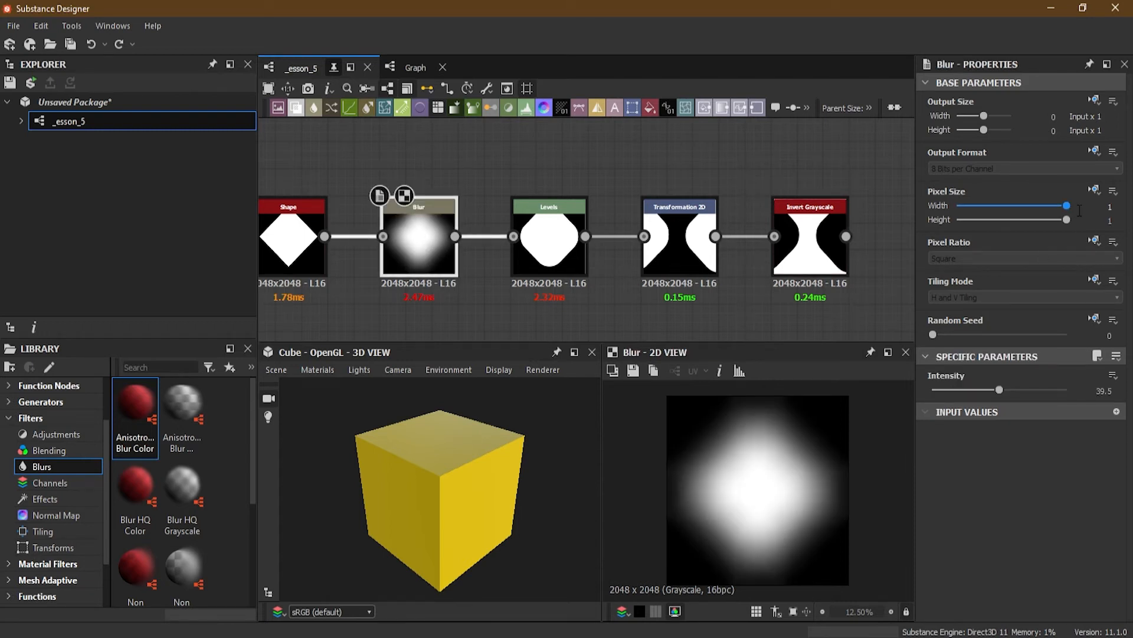
pyautogui.click(1095, 101)
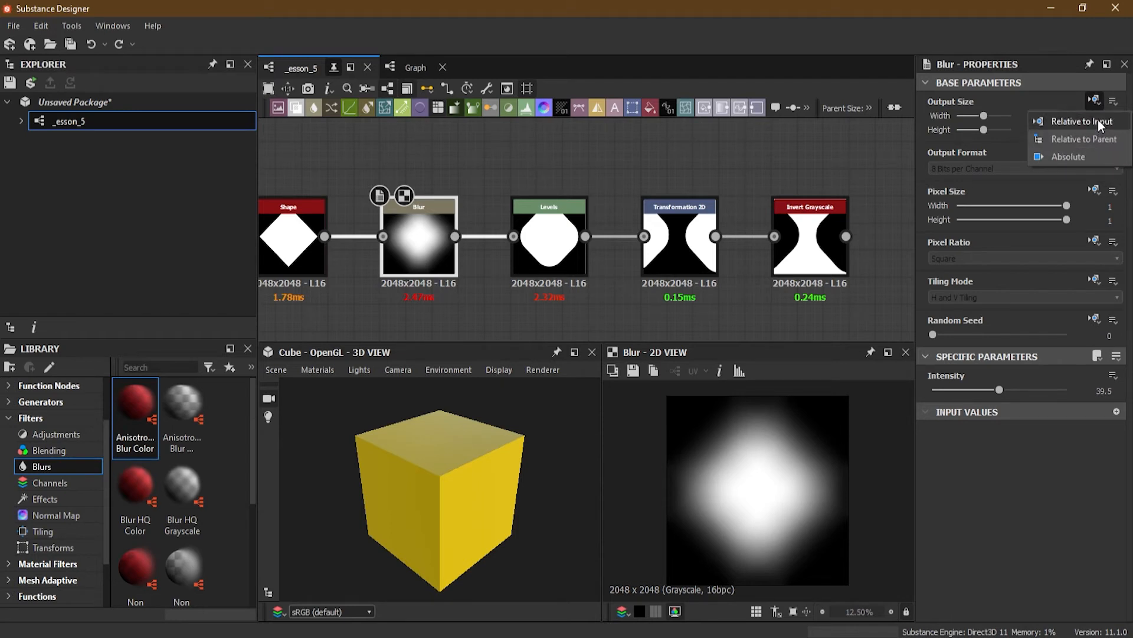
pyautogui.click(1088, 156)
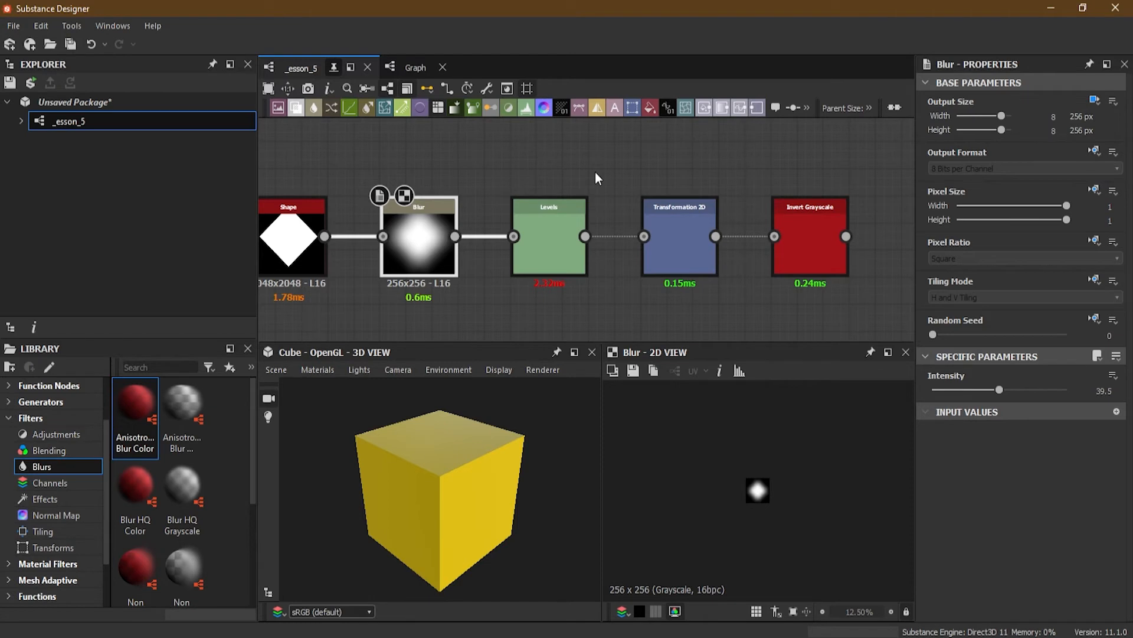
pyautogui.scroll(5, 768, 502)
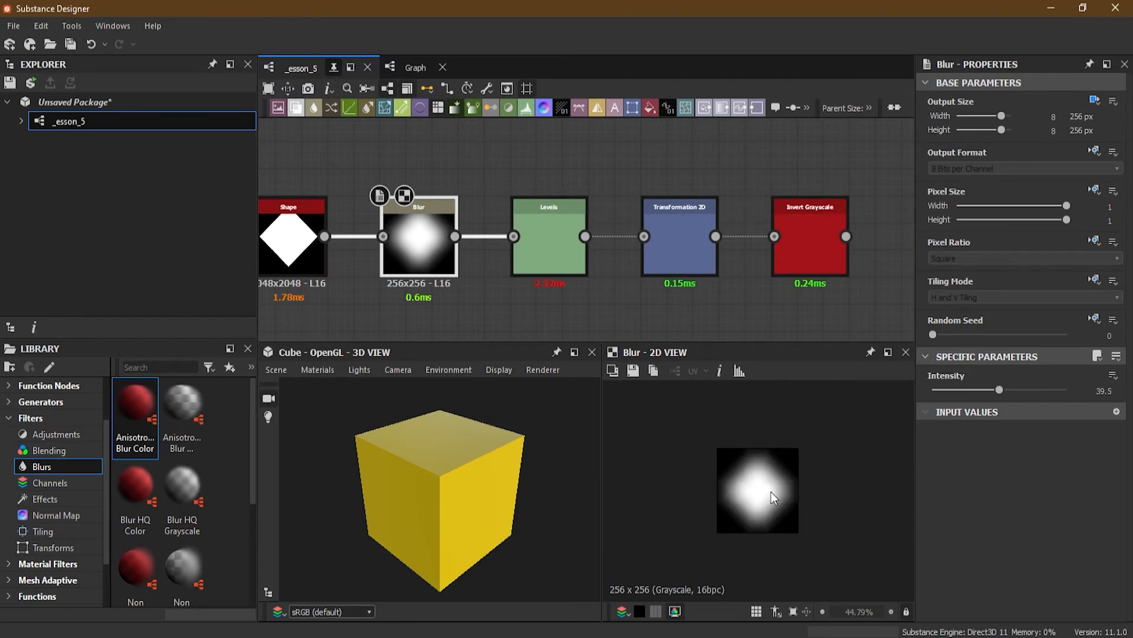
pyautogui.scroll(1, 774, 495)
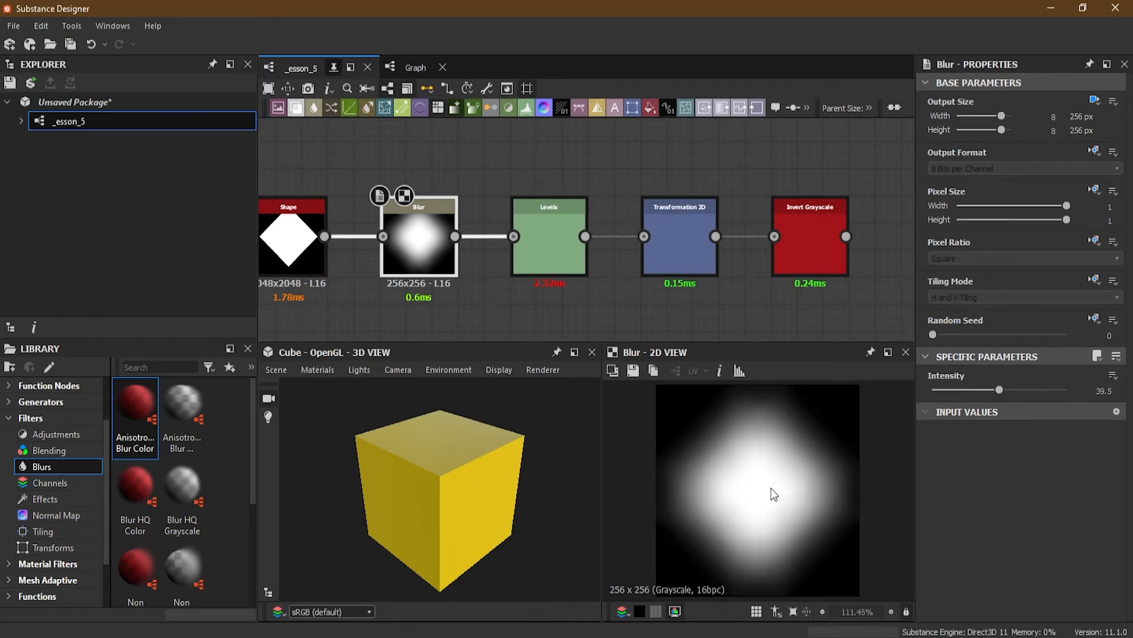
pyautogui.scroll(1, 424, 311)
# - Preview the Levels, Transformation 2D and Invert Grayscale nodes after Blur and examine the resolution labels along the chain
pyautogui.moveTo(424, 311); pyautogui.dragTo(461, 292, button='middle')
pyautogui.click(542, 203)
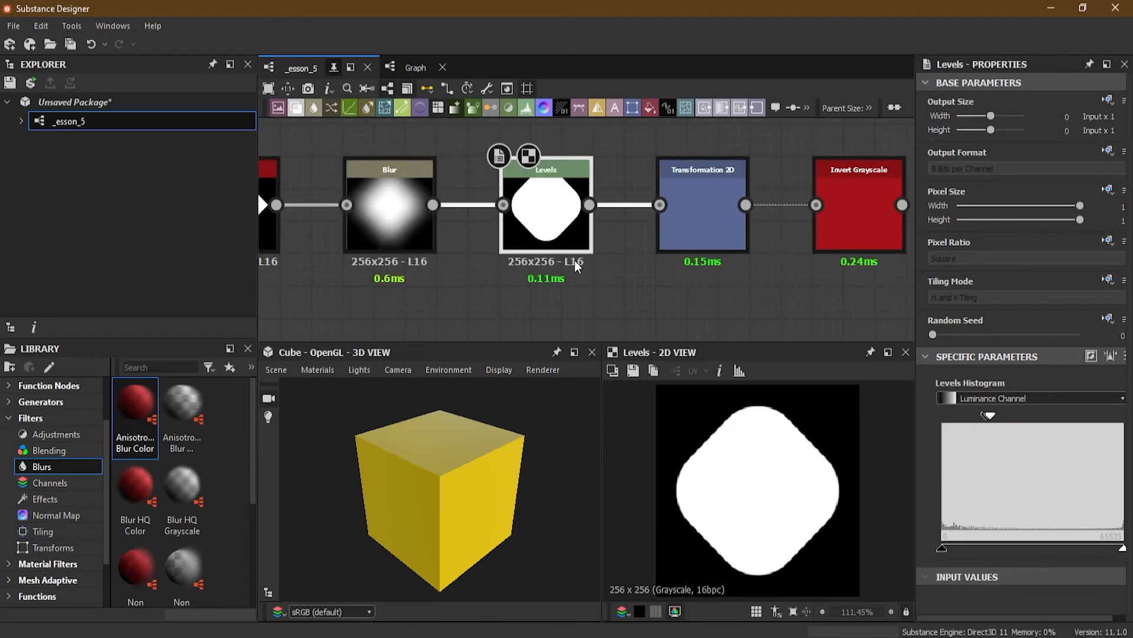
pyautogui.click(689, 223)
pyautogui.click(837, 218)
pyautogui.moveTo(781, 295); pyautogui.dragTo(673, 295, button='middle')
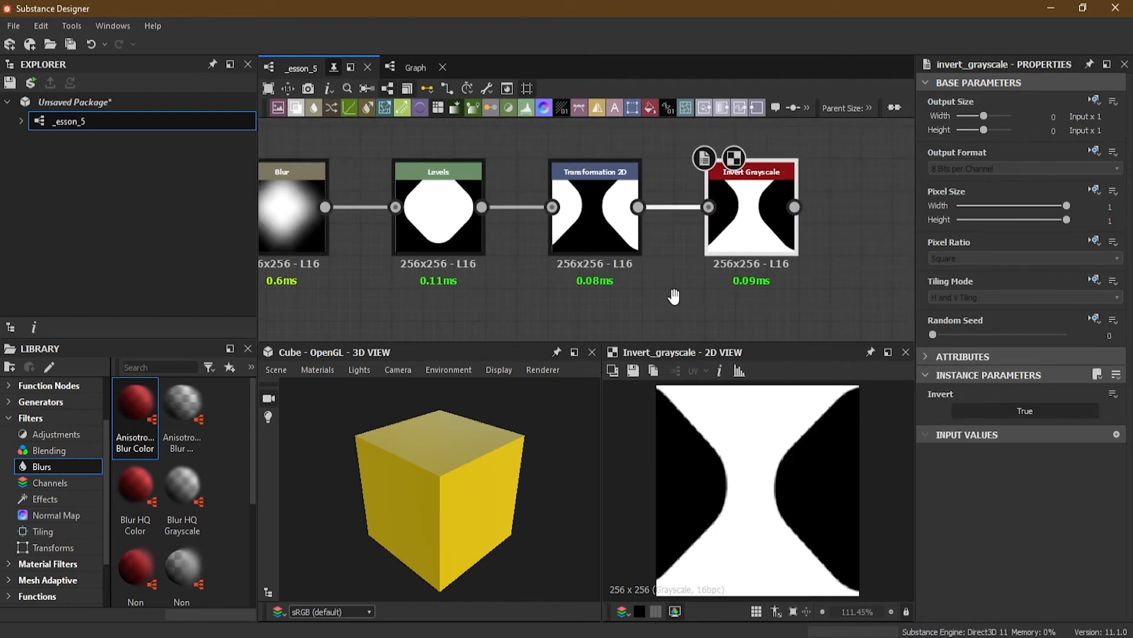
pyautogui.moveTo(335, 236); pyautogui.dragTo(547, 244, button='middle')
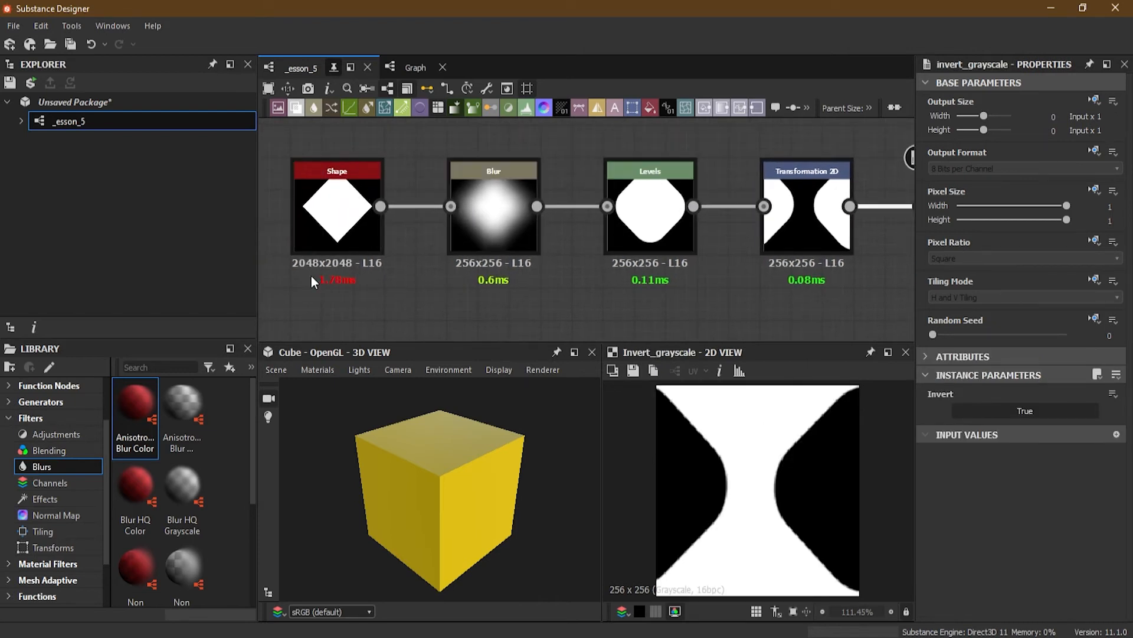
# - Set the Levels node's output width and height to Input x 8
pyautogui.click(483, 227)
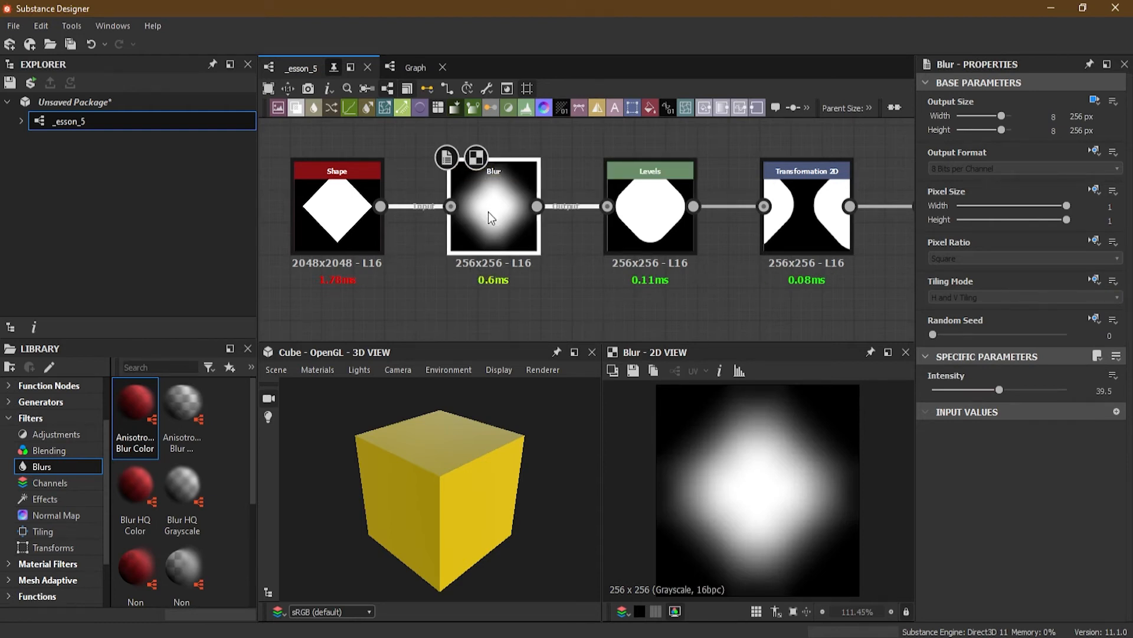
pyautogui.click(627, 231)
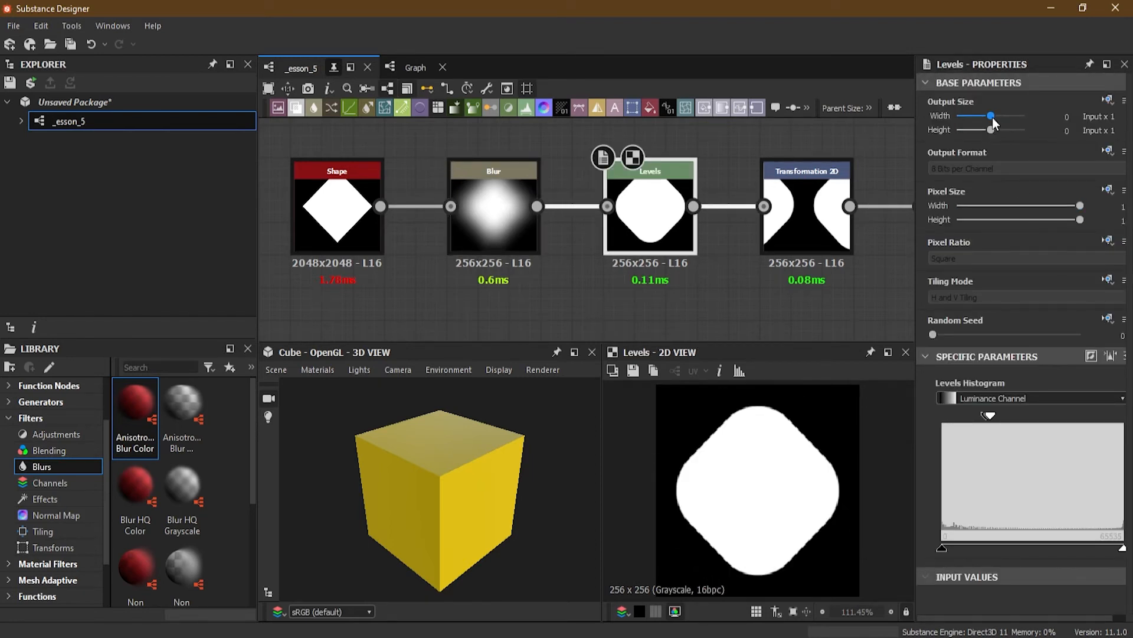
pyautogui.moveTo(993, 116); pyautogui.dragTo(996, 130)
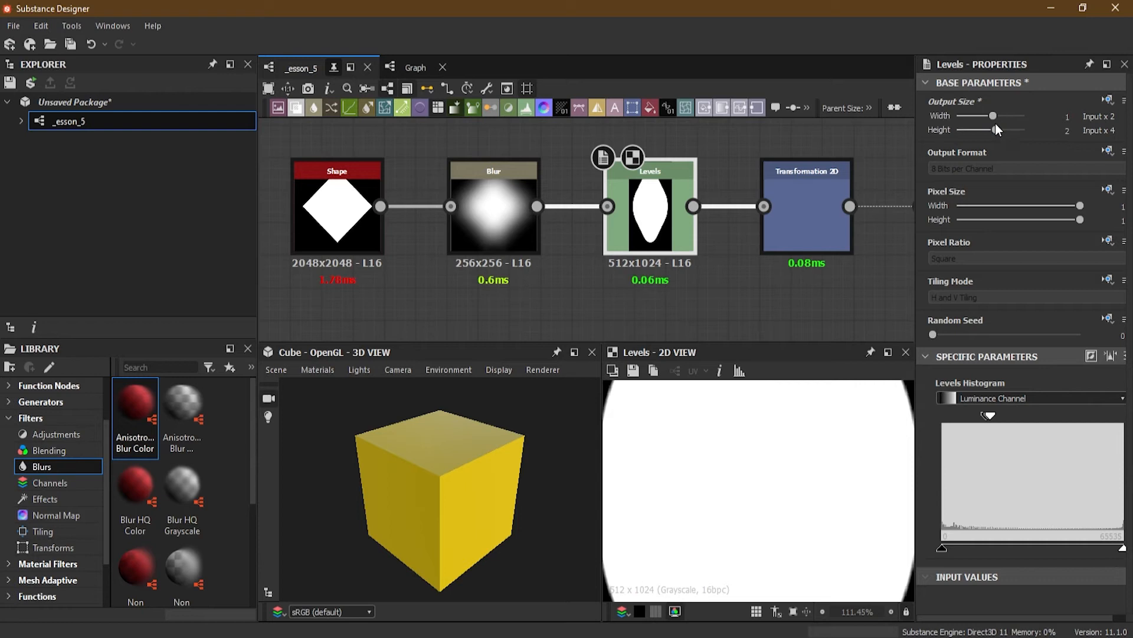
pyautogui.moveTo(995, 116); pyautogui.dragTo(998, 130)
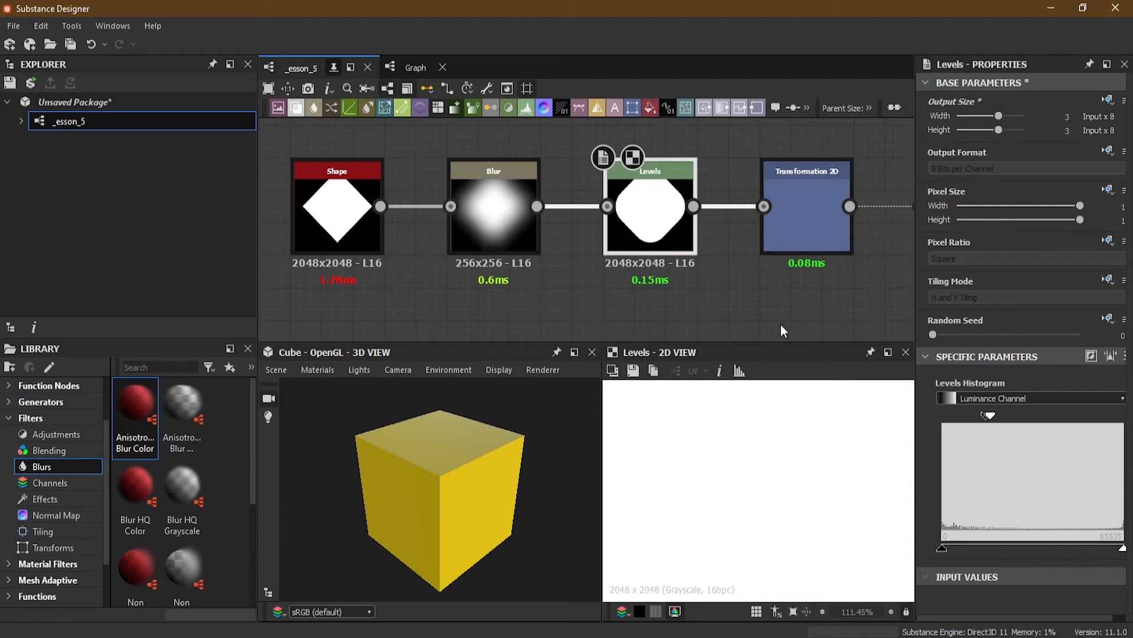
# - Preview the Transformation 2D, Shape and Blur nodes and compare their resolutions in the 2D view
pyautogui.click(806, 214)
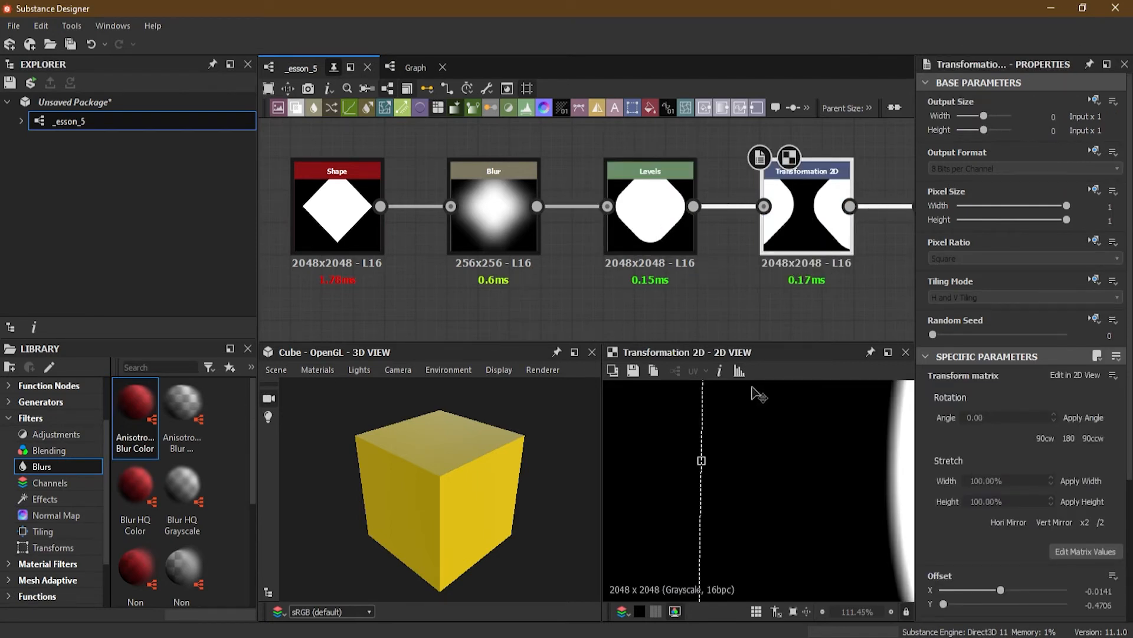
pyautogui.scroll(-1, 775, 407)
pyautogui.scroll(-11, 780, 410)
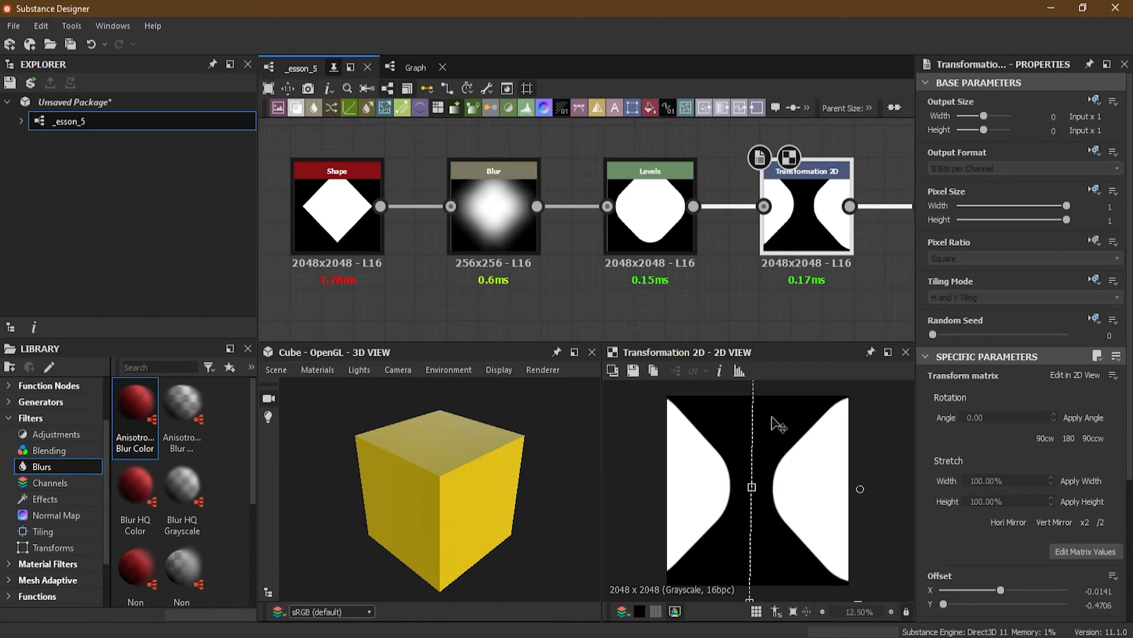
pyautogui.click(503, 210)
pyautogui.click(325, 221)
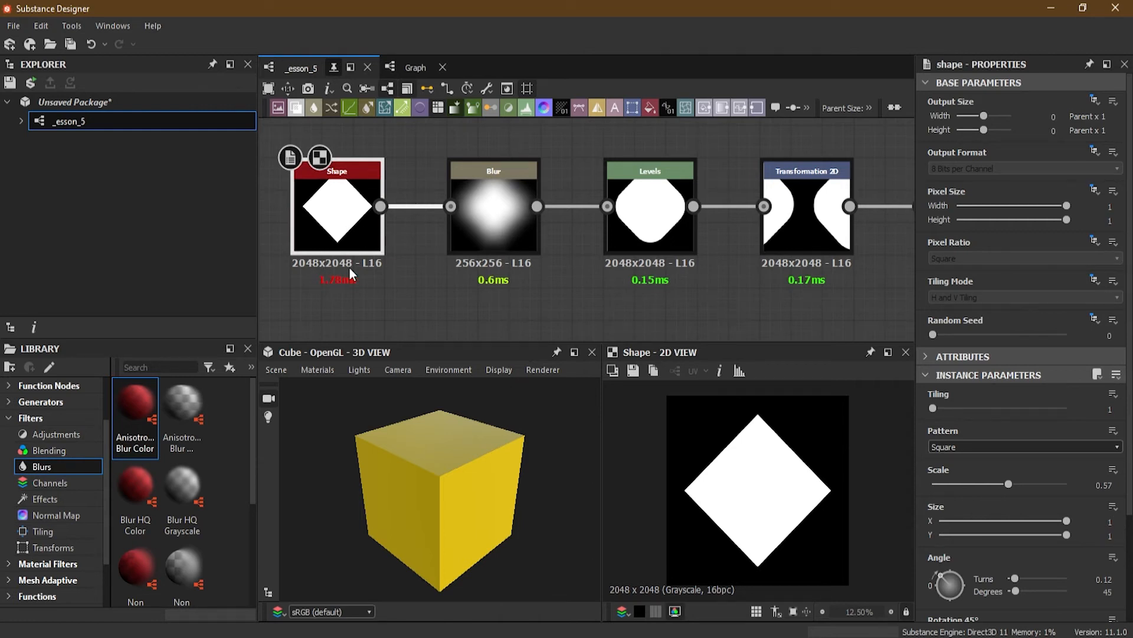
pyautogui.click(489, 202)
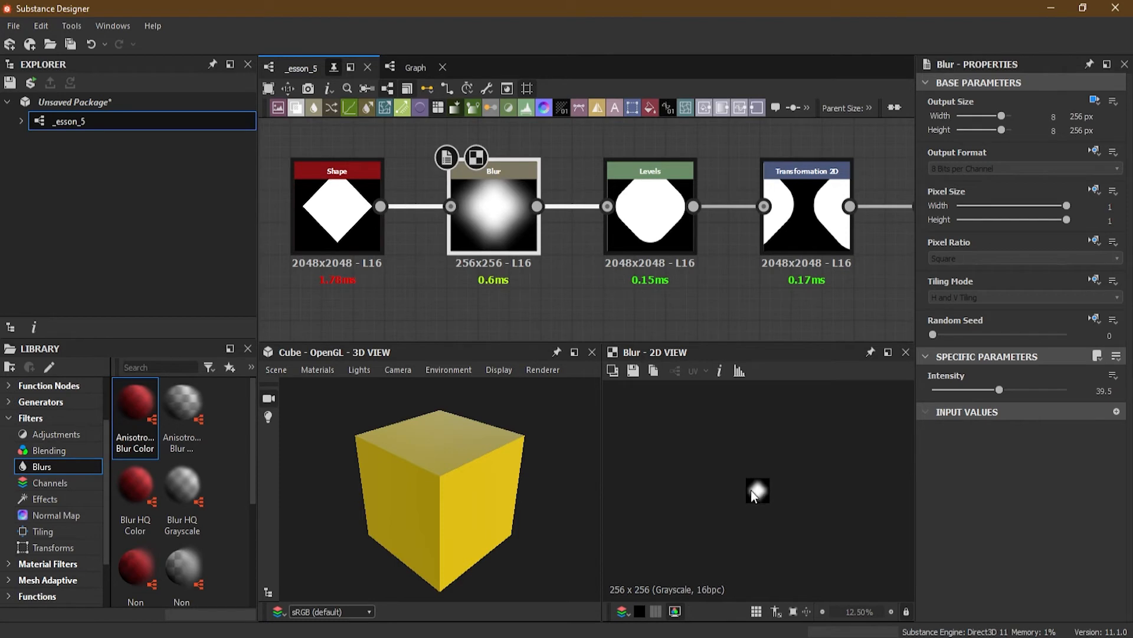
# - Preview the Levels node and return to the Blur node, framing its blurred shape in the 2D view
pyautogui.click(647, 221)
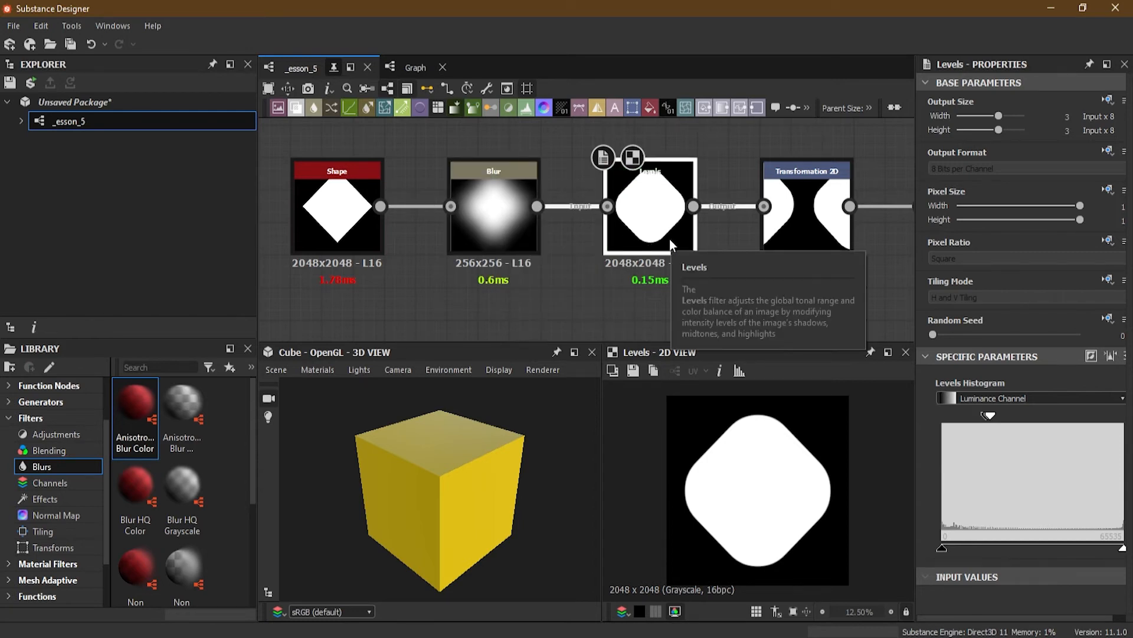
pyautogui.click(495, 217)
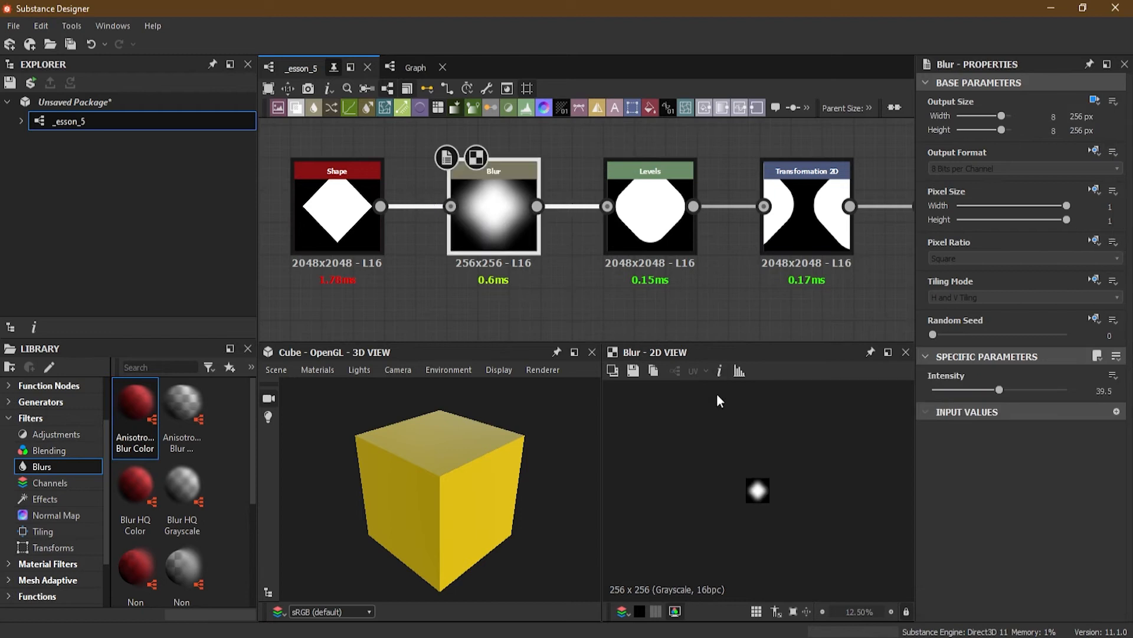
pyautogui.press('f')
pyautogui.scroll(2, 767, 475)
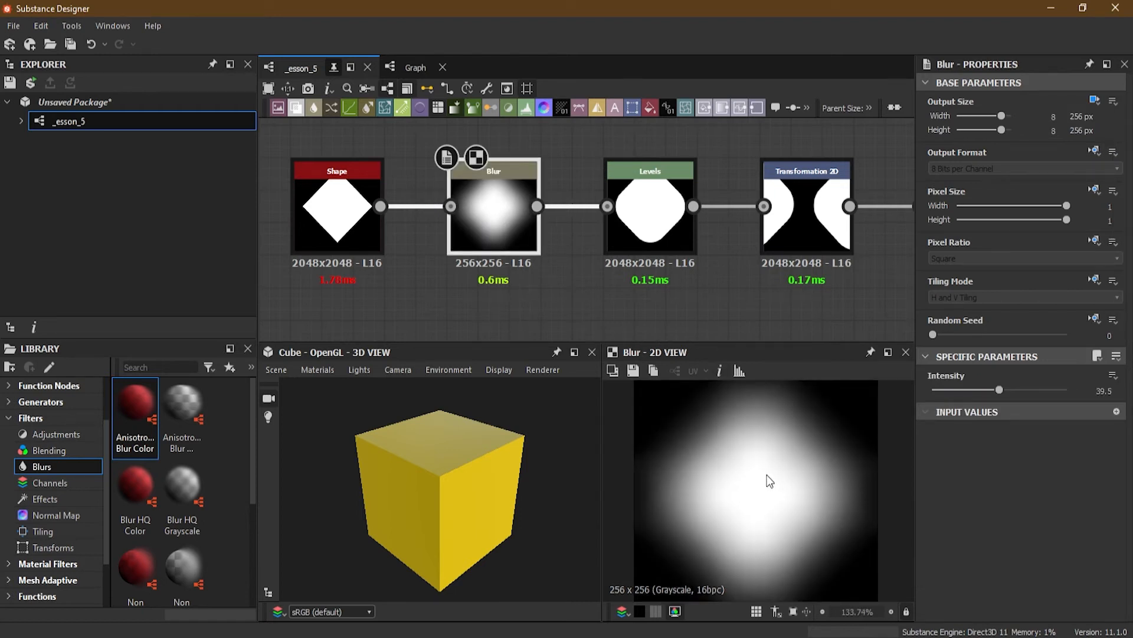
pyautogui.scroll(-1, 767, 474)
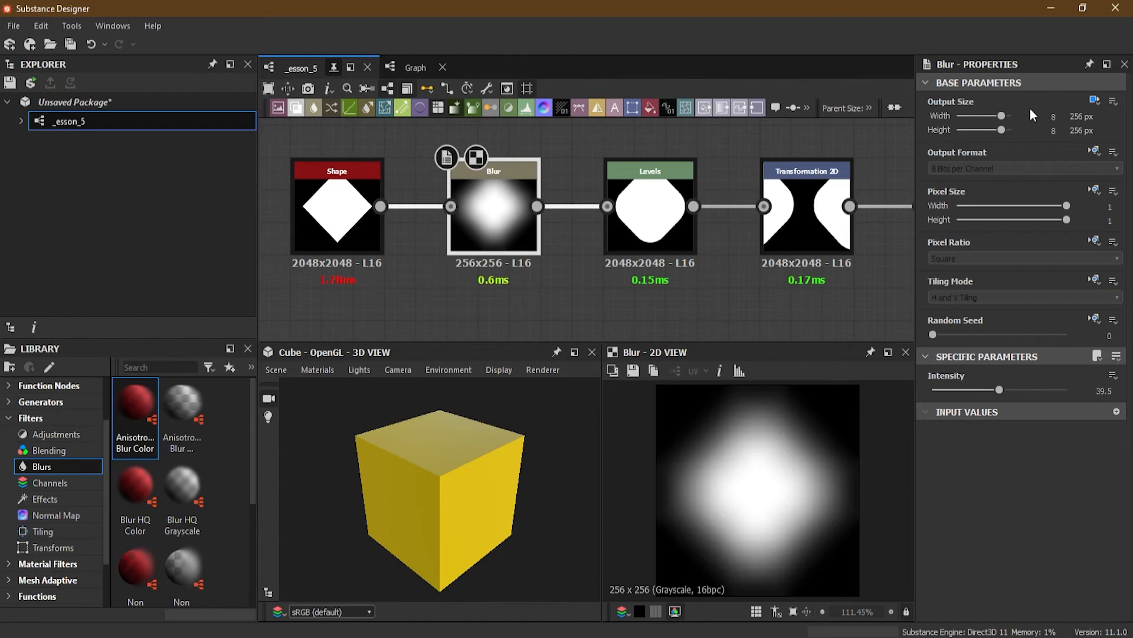
# - Preview the Levels, Transformation 2D and Invert Grayscale nodes up close and examine the edge quality of the shape
pyautogui.click(650, 222)
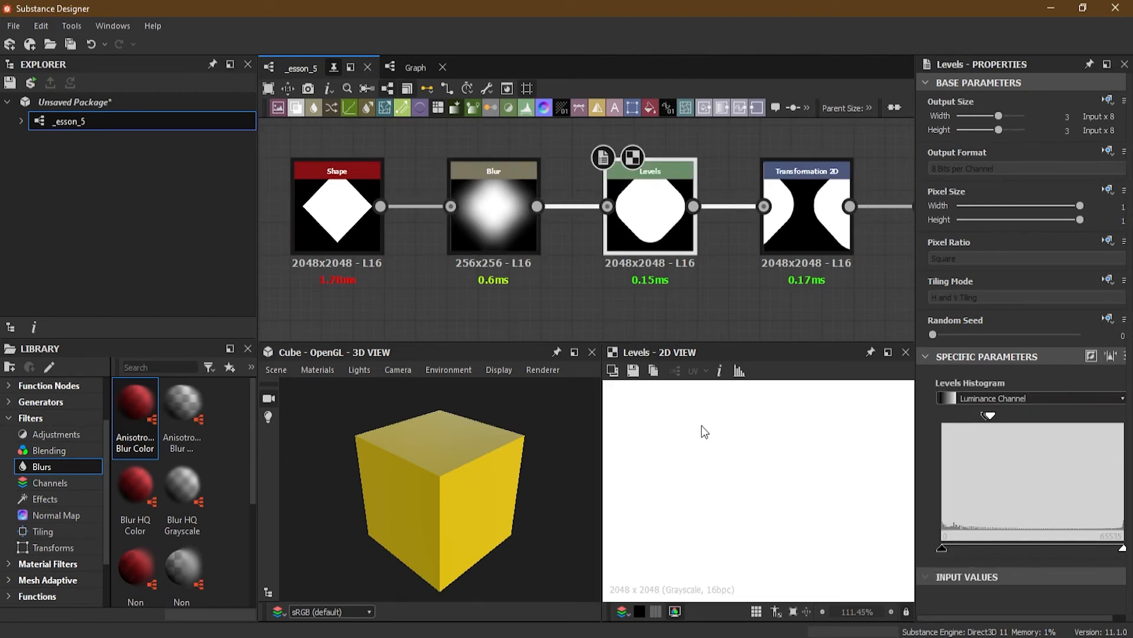
pyautogui.scroll(-2, 702, 428)
pyautogui.scroll(-2, 704, 431)
pyautogui.scroll(2, 852, 529)
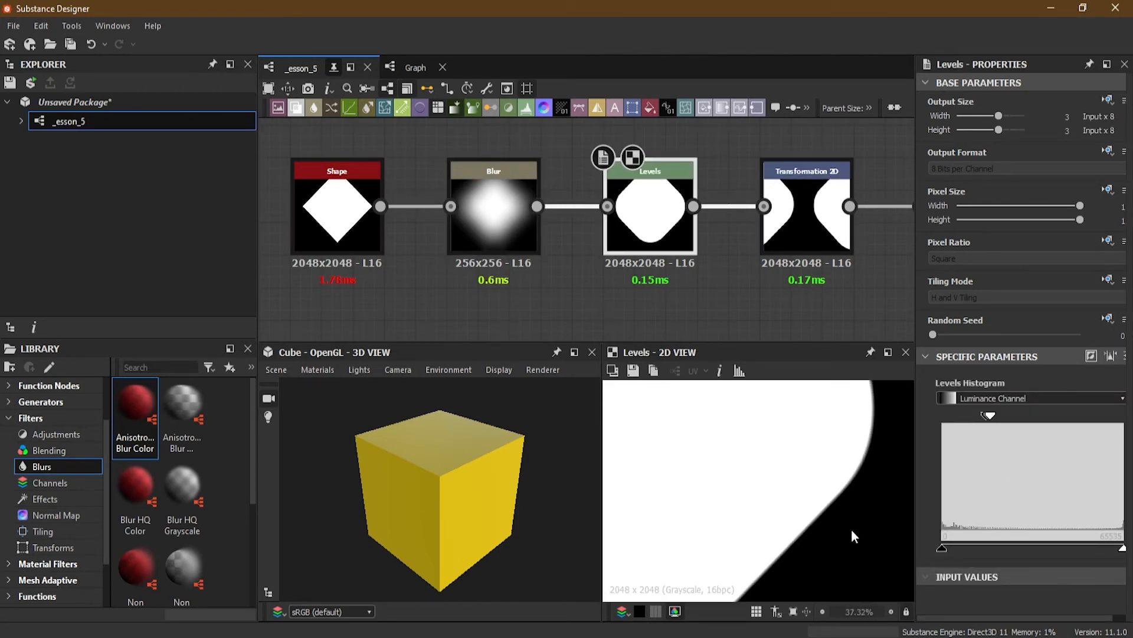
pyautogui.scroll(2, 851, 530)
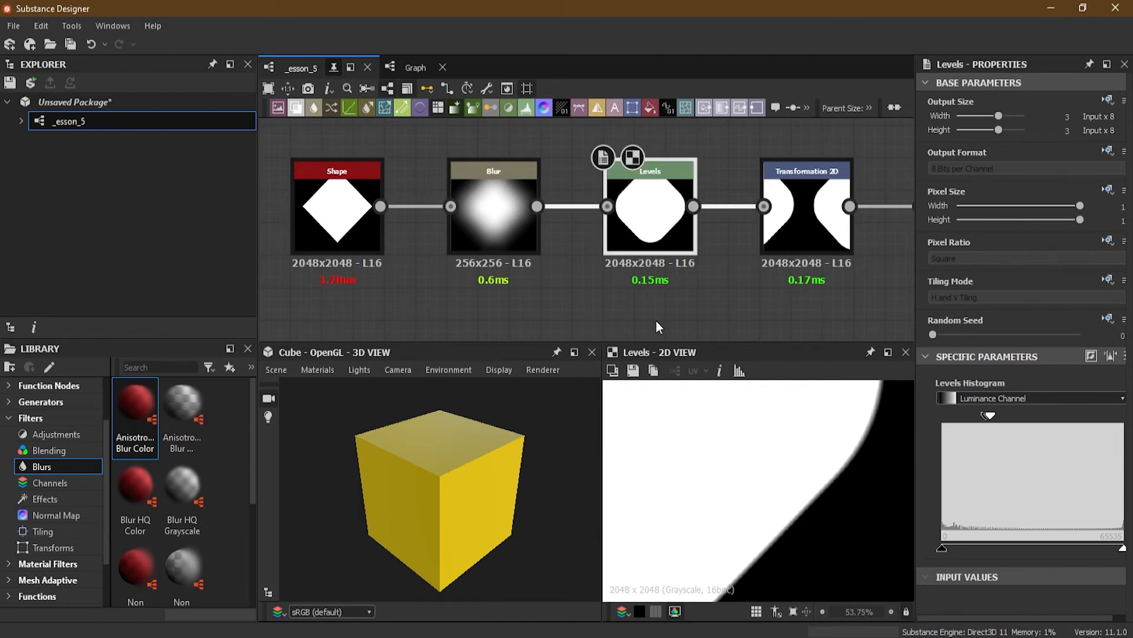
pyautogui.click(799, 207)
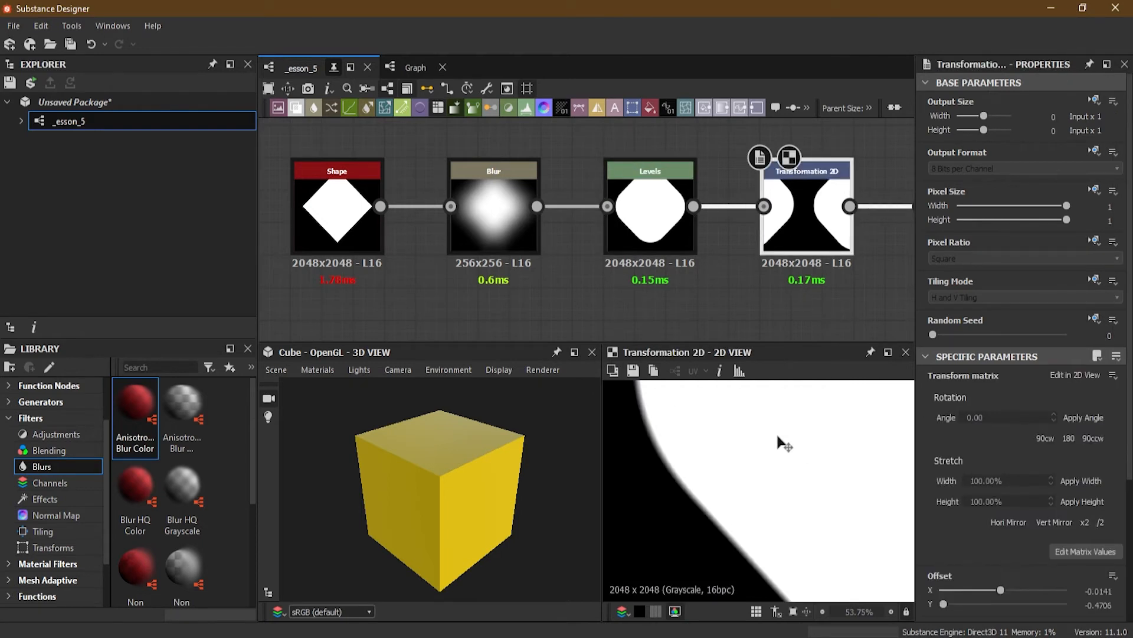
pyautogui.moveTo(778, 254); pyautogui.dragTo(500, 260, button='middle')
pyautogui.click(661, 242)
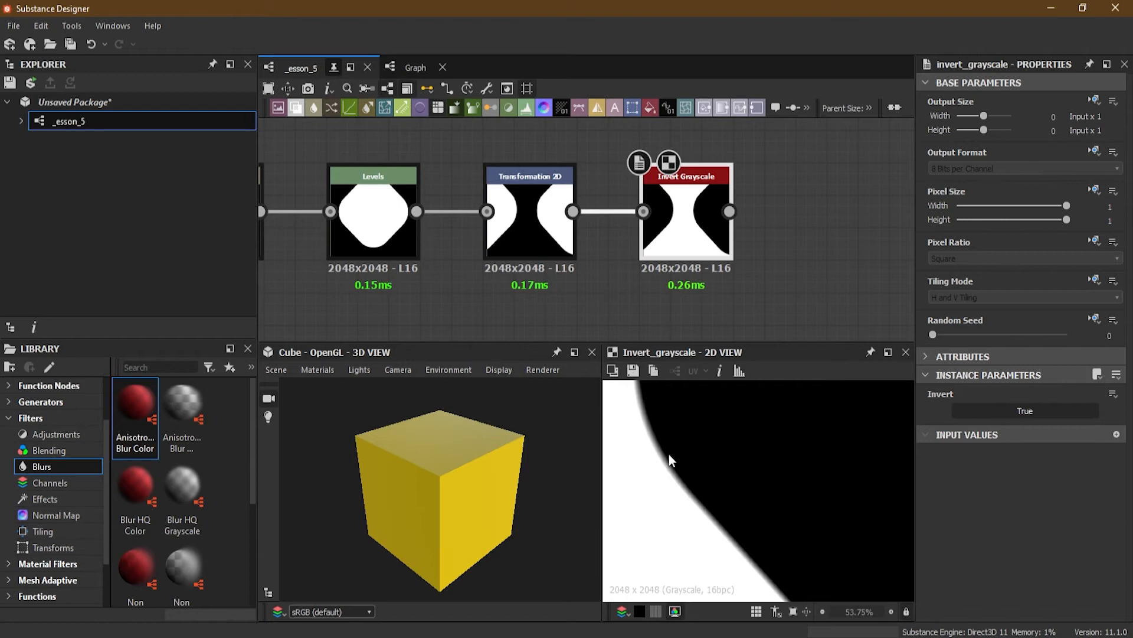
pyautogui.moveTo(490, 292); pyautogui.dragTo(739, 296, button='middle')
# - Set the Blur node's output size to Relative to Parent and inspect the blurred diamond in the 2D view
pyautogui.click(469, 234)
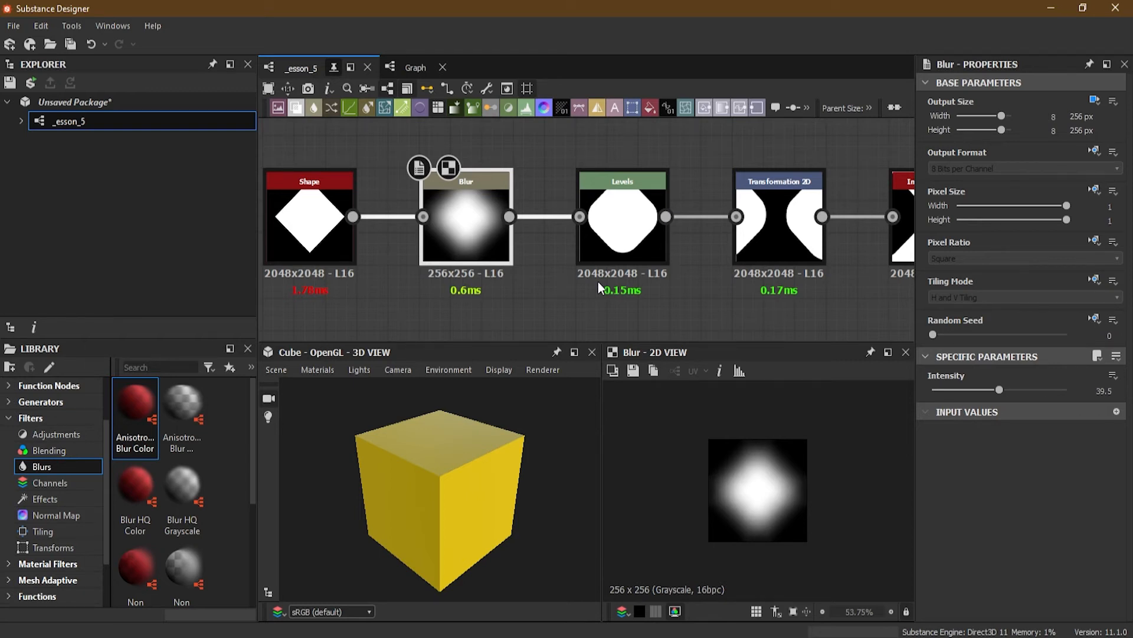
pyautogui.click(1093, 100)
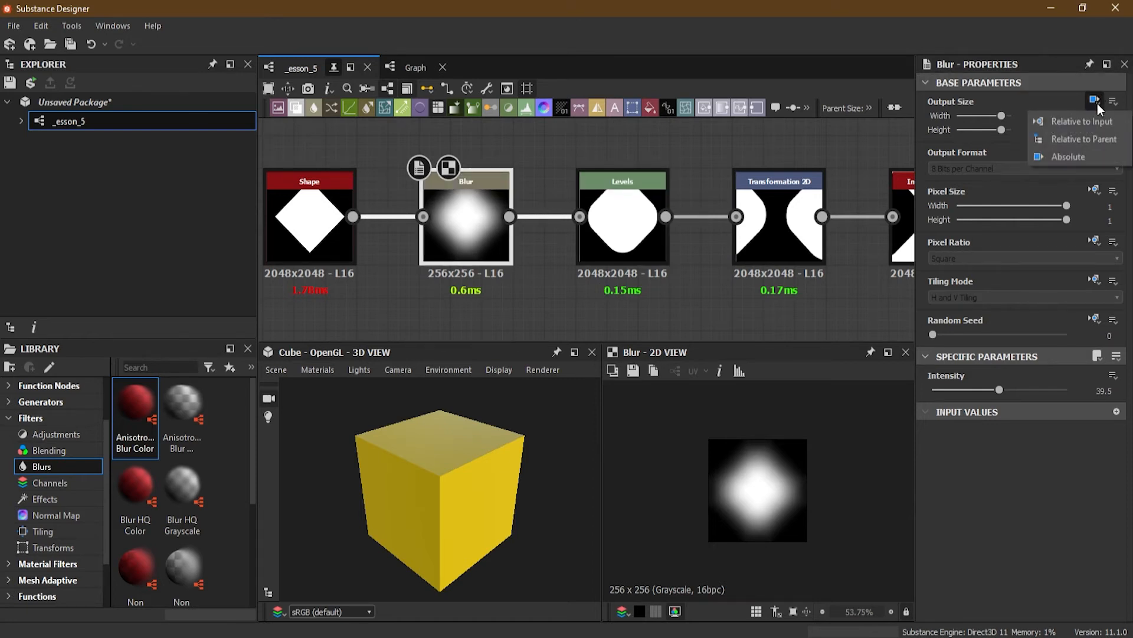
pyautogui.click(1114, 141)
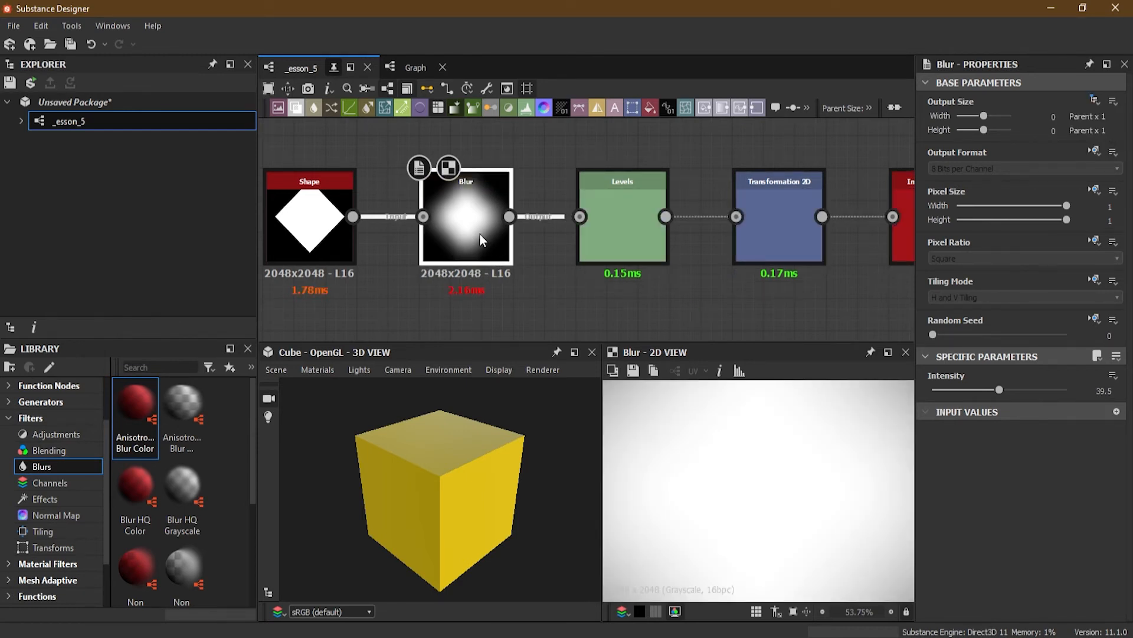
pyautogui.scroll(-4, 693, 445)
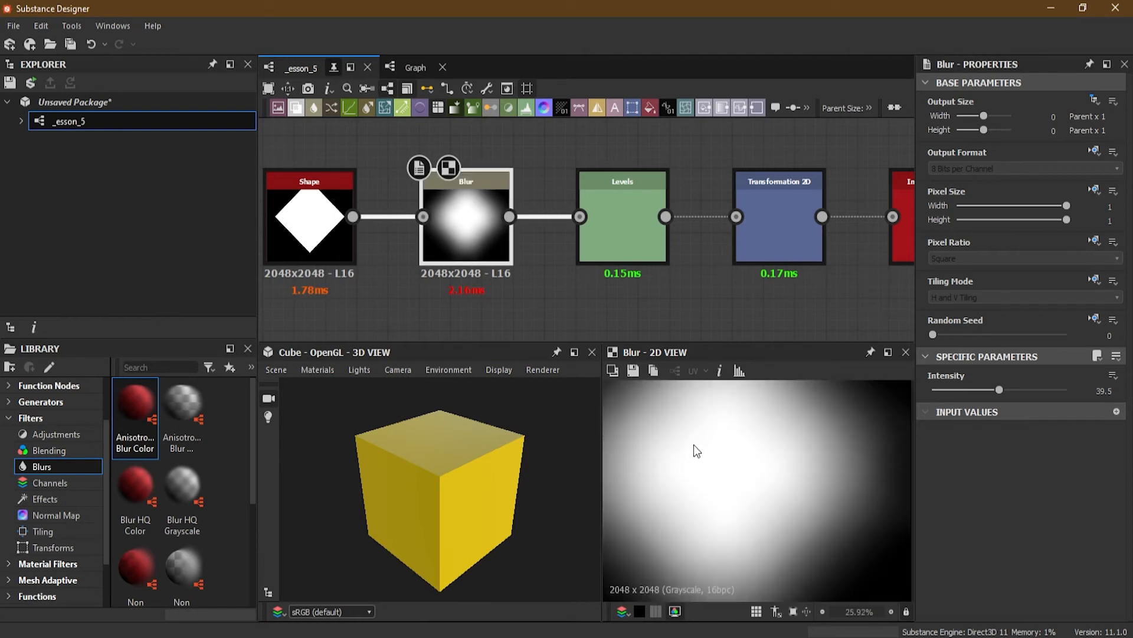
pyautogui.moveTo(713, 451); pyautogui.dragTo(800, 476, button='middle')
pyautogui.scroll(-2, 768, 475)
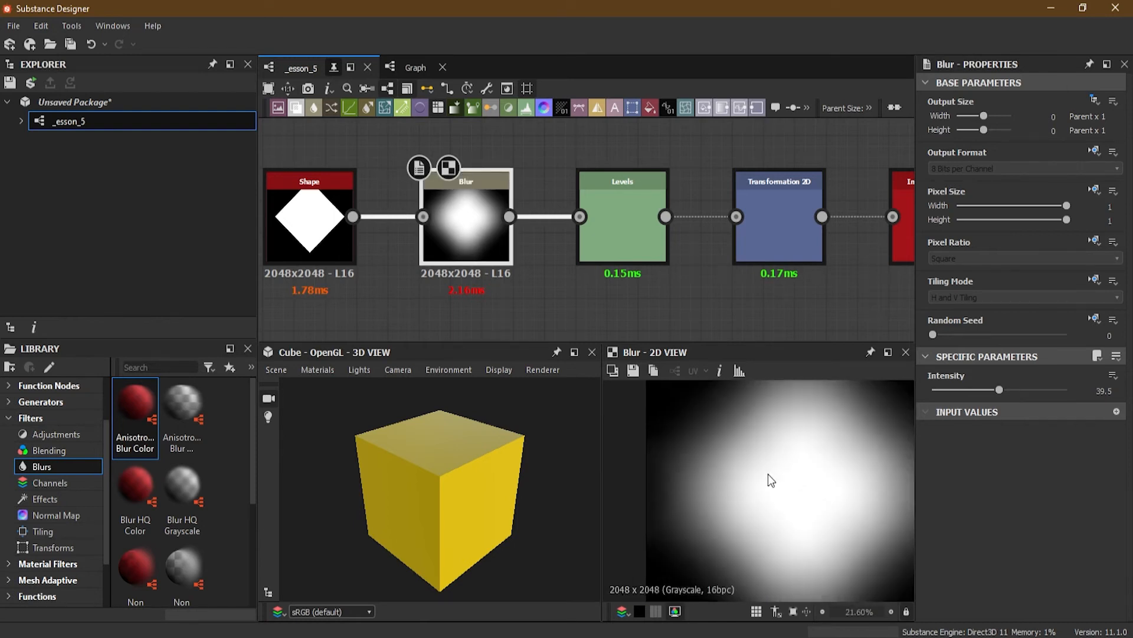
pyautogui.moveTo(823, 514); pyautogui.dragTo(774, 500, button='middle')
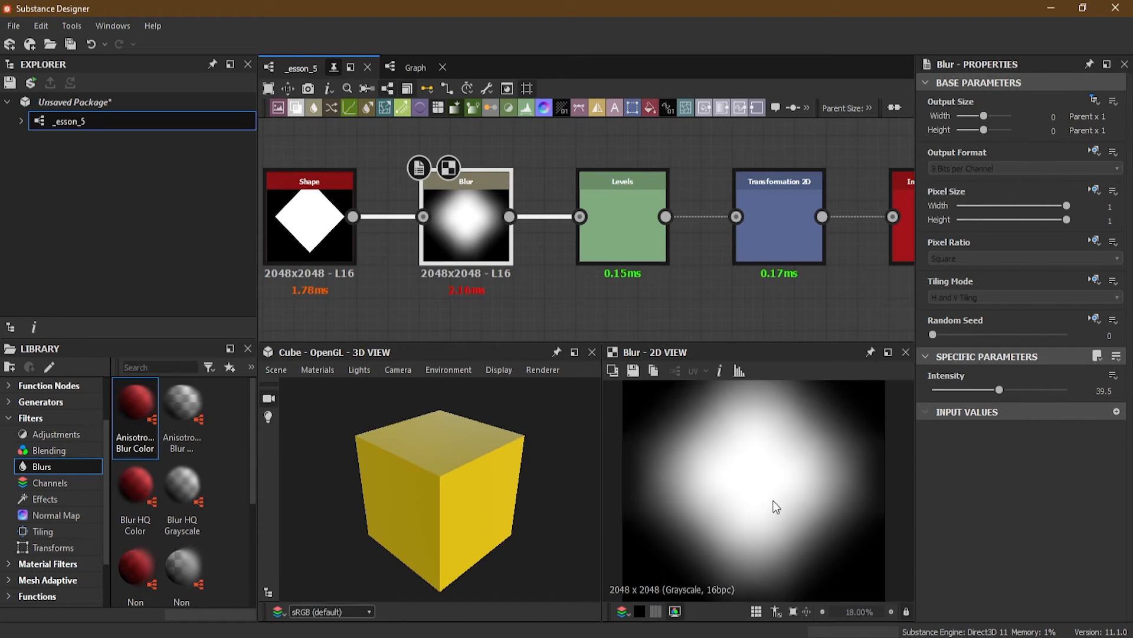
# - Preview the Levels node and examine its whole image and resolution in the 2D view
pyautogui.doubleClick(633, 238)
pyautogui.scroll(-4, 748, 492)
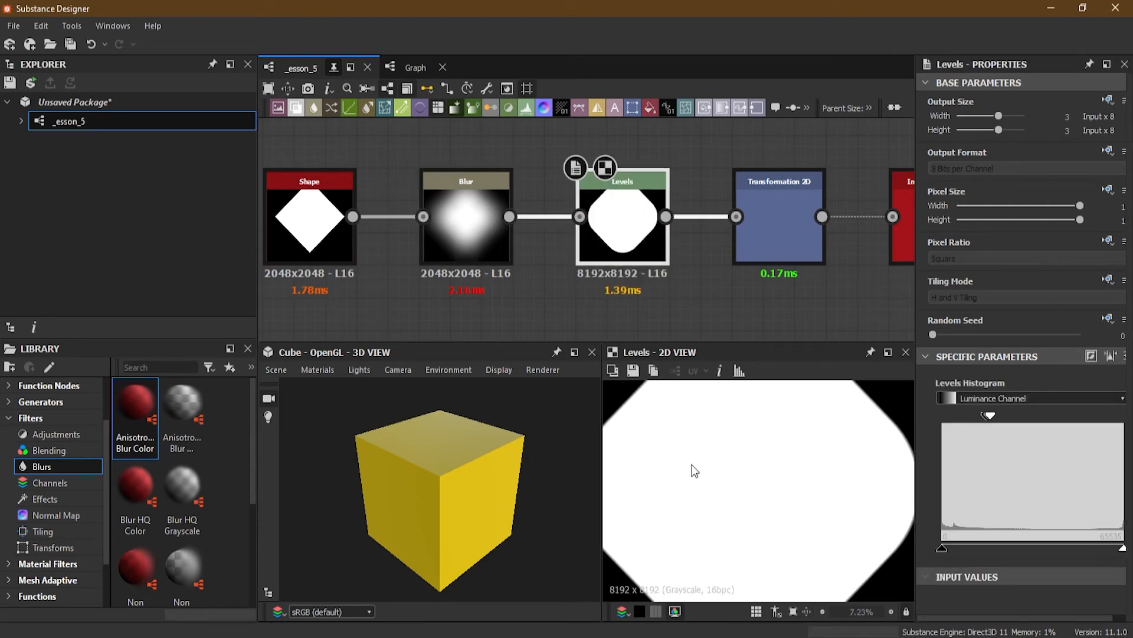
pyautogui.moveTo(712, 469); pyautogui.dragTo(778, 469, button='middle')
pyautogui.scroll(-3, 778, 472)
pyautogui.scroll(-2, 778, 471)
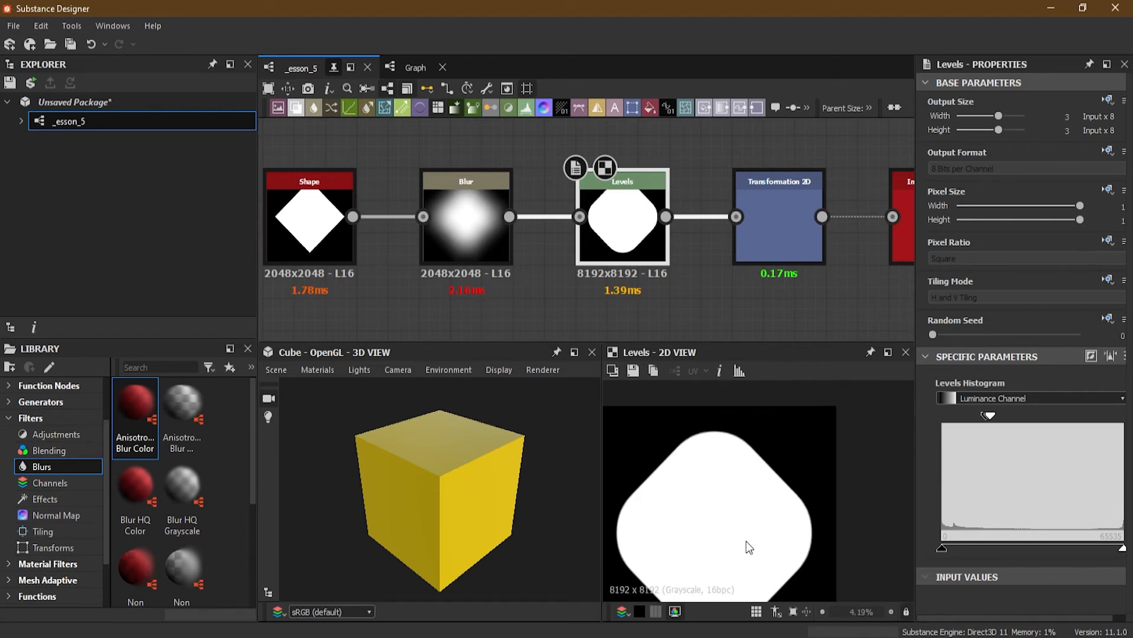
pyautogui.moveTo(746, 541); pyautogui.dragTo(788, 493, button='middle')
pyautogui.scroll(-1, 789, 492)
# - Preview the Transformation 2D and Invert Grayscale nodes and compare the resolution labels along the whole chain
pyautogui.click(780, 242)
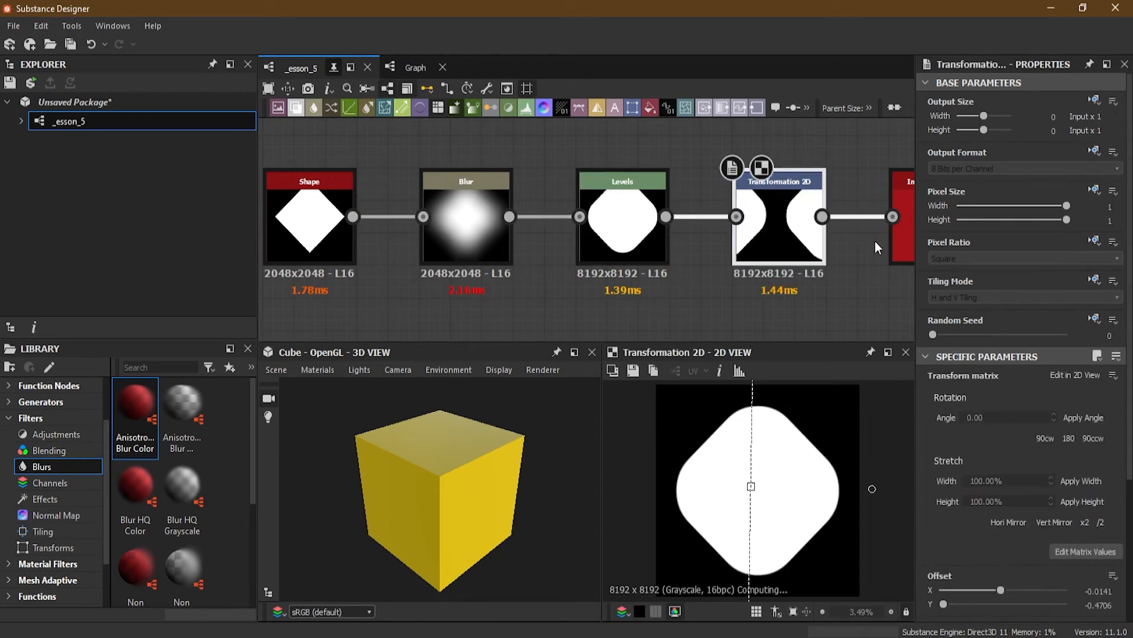
pyautogui.click(898, 239)
pyautogui.scroll(-2, 726, 294)
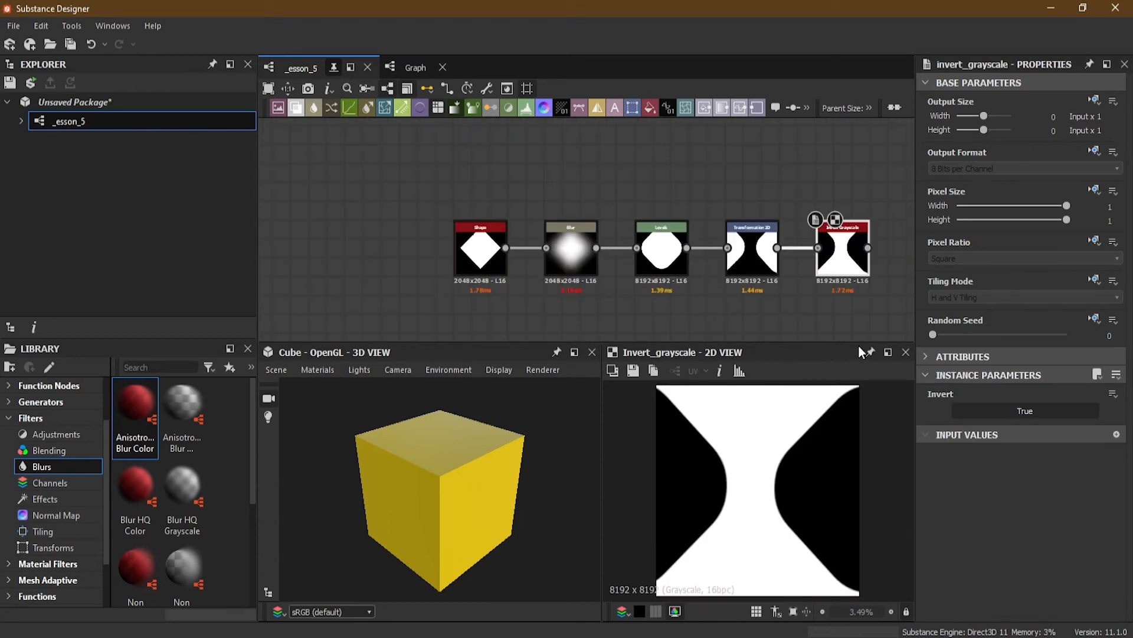
pyautogui.moveTo(715, 292); pyautogui.dragTo(618, 282, button='middle')
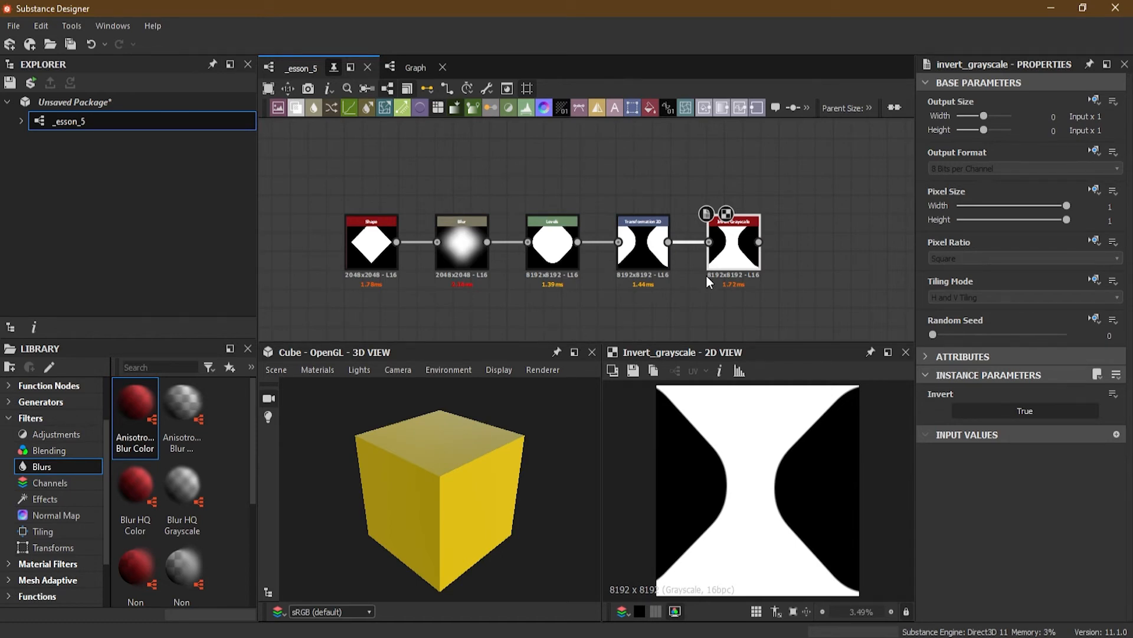
# - Shrink and reposition the shape in the Transformation 2D node after Levels into a four-by-four repeat, offset about -0.50 by 0.45
pyautogui.scroll(2, 702, 278)
pyautogui.doubleClick(623, 228)
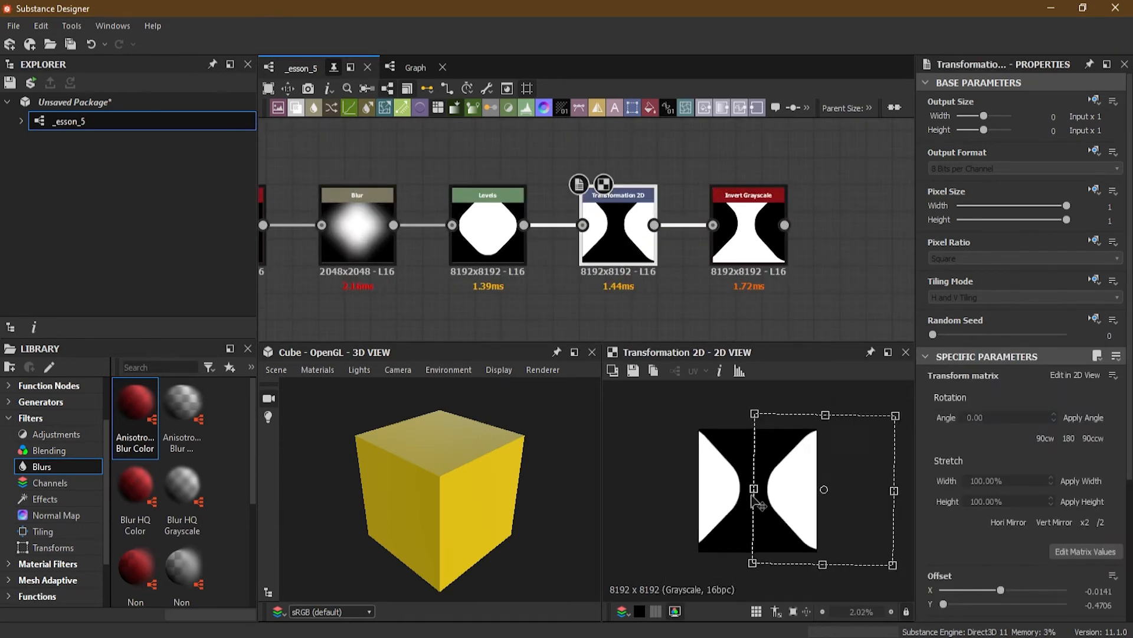
pyautogui.moveTo(868, 553); pyautogui.dragTo(759, 503)
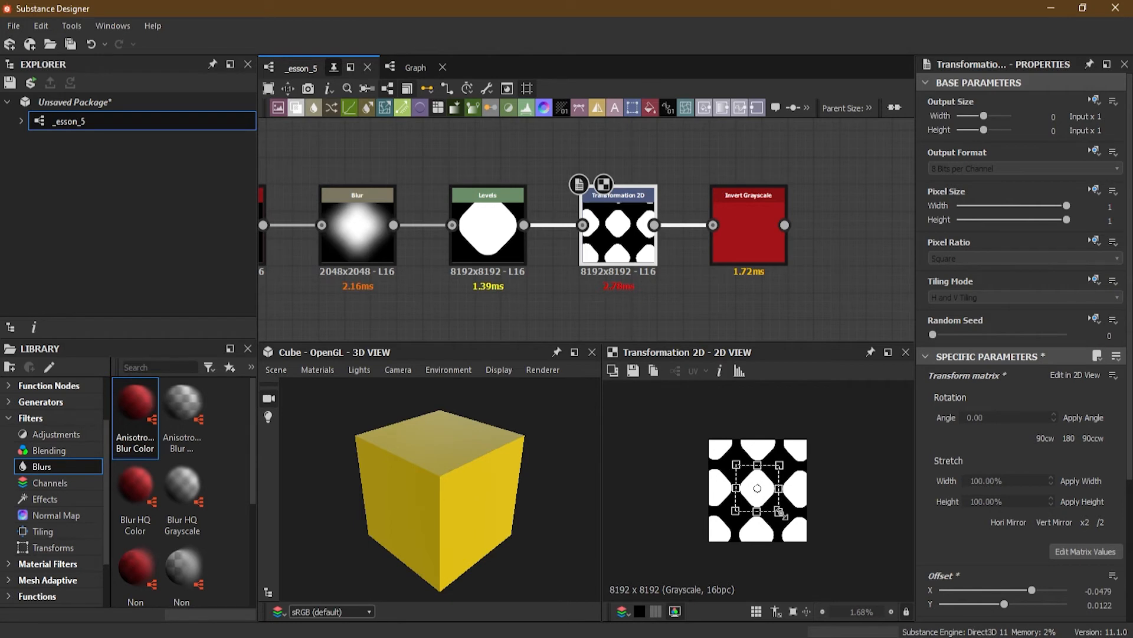
pyautogui.moveTo(781, 511); pyautogui.dragTo(762, 487)
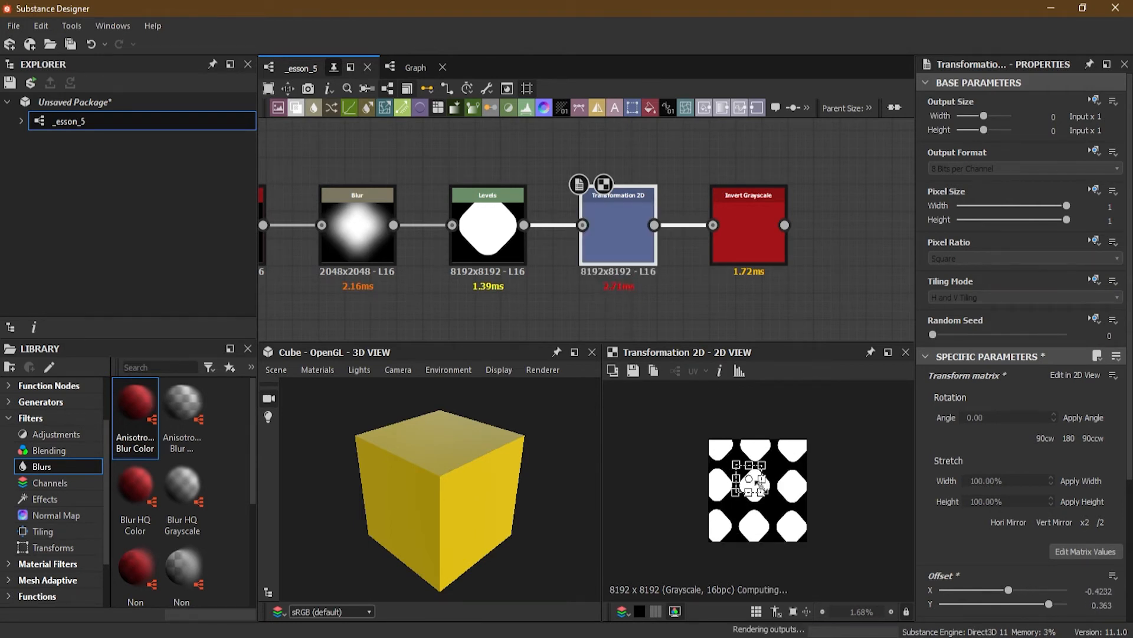
pyautogui.moveTo(762, 496); pyautogui.dragTo(757, 493)
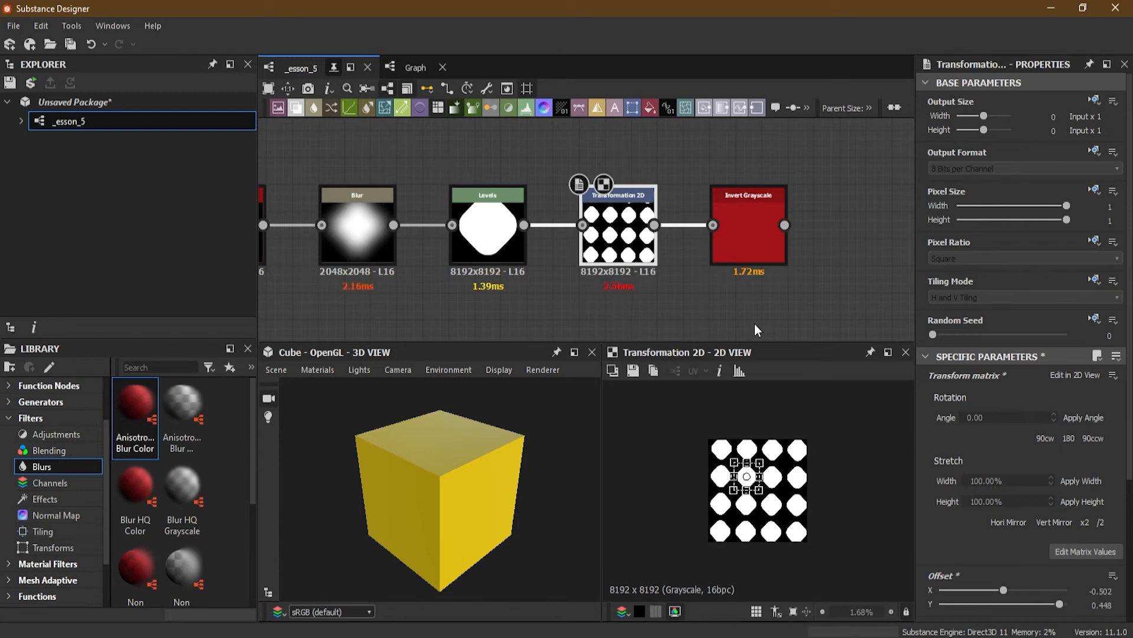
# - Preview the Invert Grayscale node and inspect the inverted tiled pattern
pyautogui.click(756, 222)
pyautogui.doubleClick(747, 232)
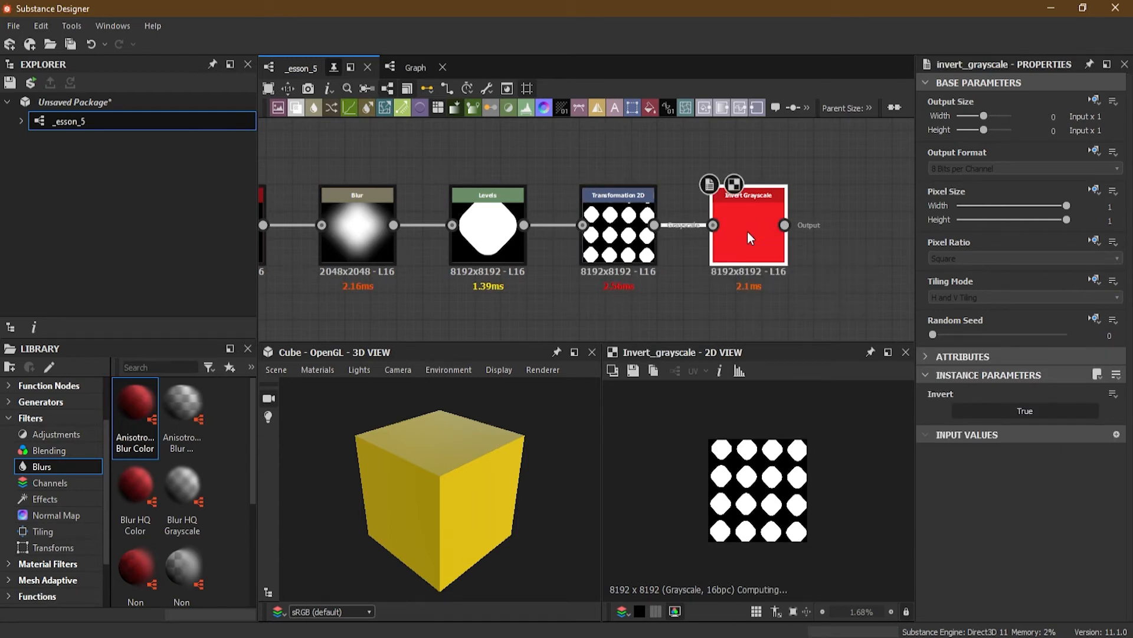
pyautogui.moveTo(804, 328); pyautogui.dragTo(644, 288, button='middle')
pyautogui.scroll(3, 645, 287)
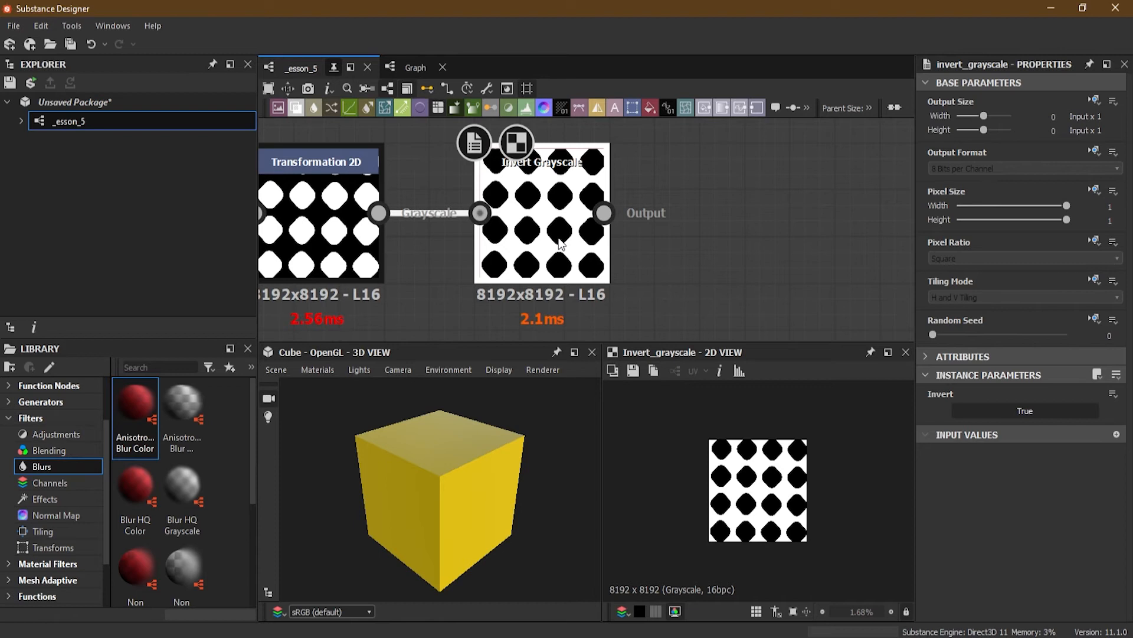
# - Add a Transformation 2D node after Invert Grayscale and shrink its pattern, with an offset of about 0.01 by 0.04
pyautogui.press('space')
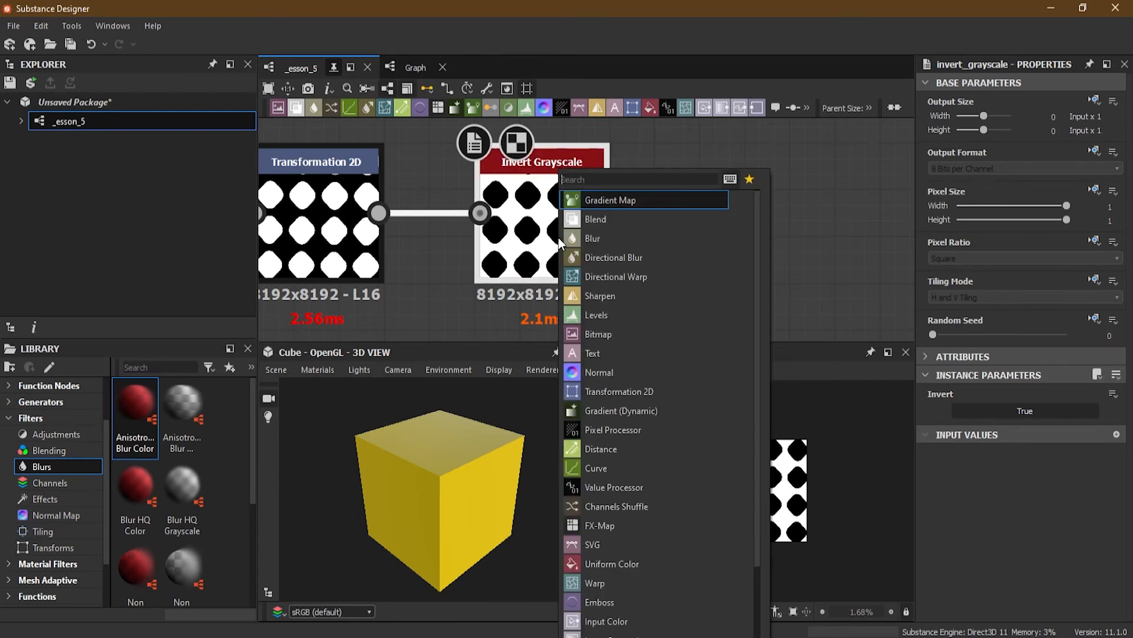
pyautogui.click(671, 390)
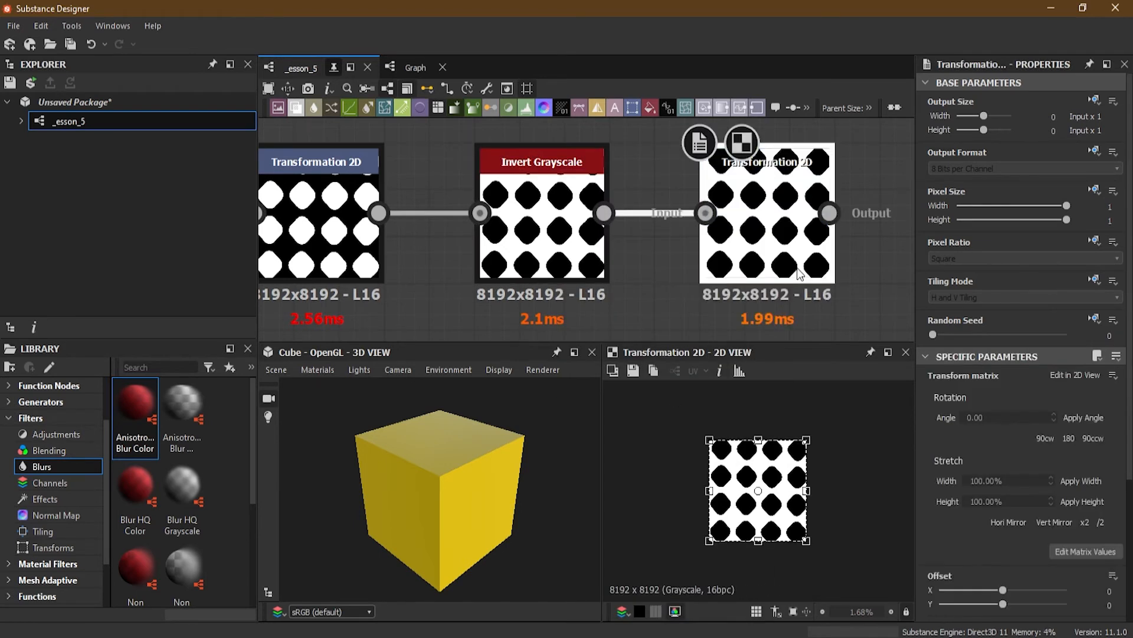
pyautogui.moveTo(807, 536); pyautogui.dragTo(769, 491)
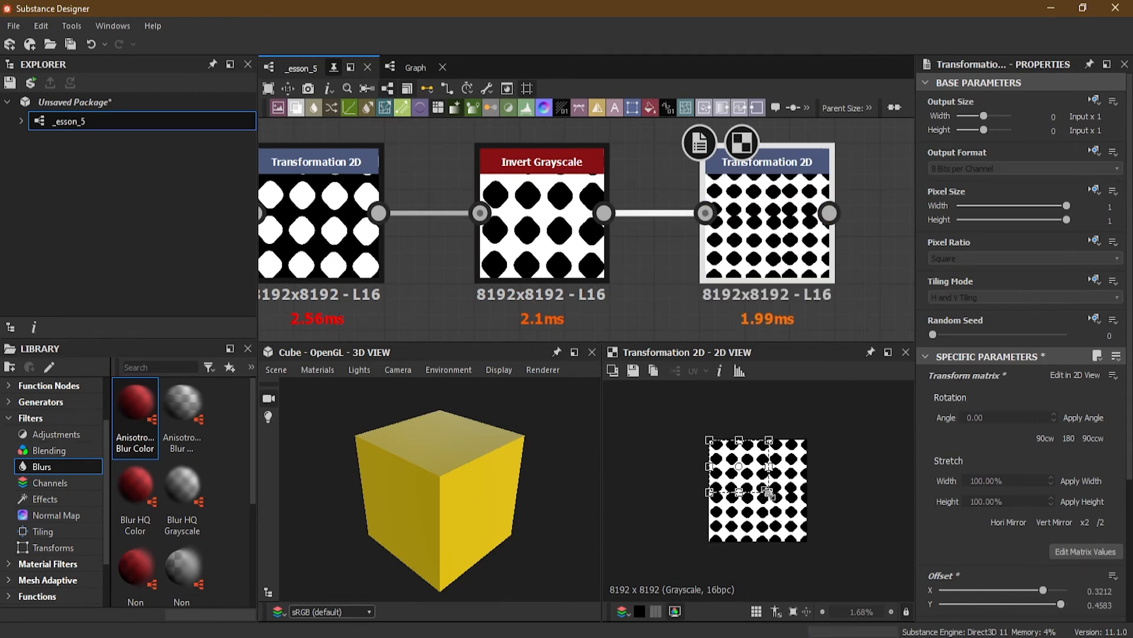
pyautogui.moveTo(749, 491); pyautogui.dragTo(767, 511)
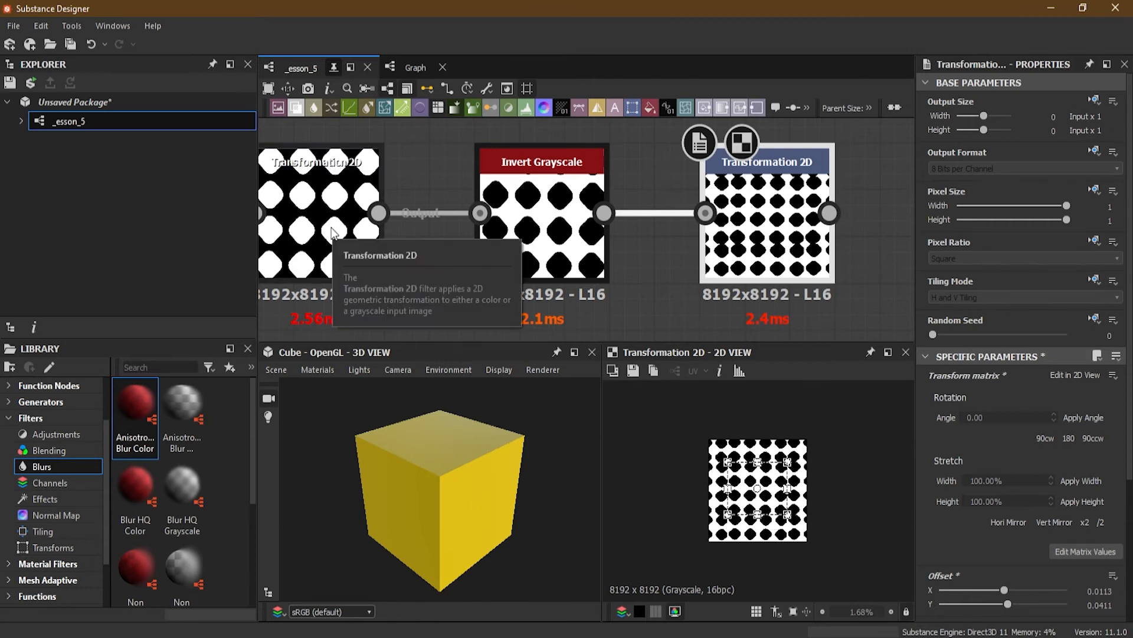
pyautogui.scroll(3, 685, 498)
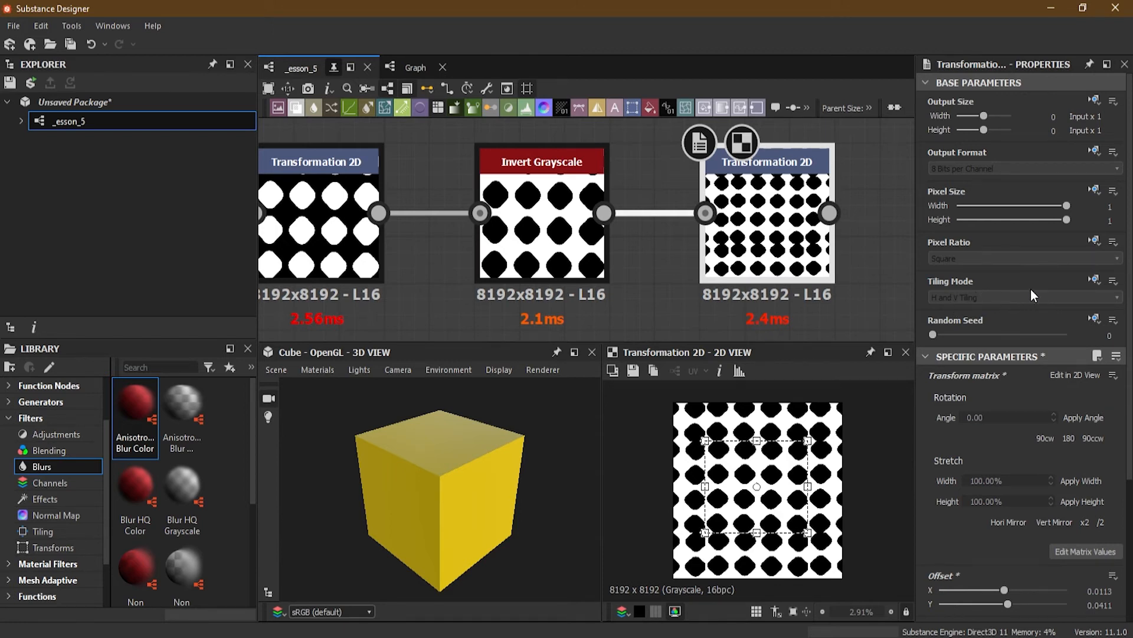
# - Set the tiling mode of the last Transformation 2D node to Absolute, using H and V Tiling
pyautogui.click(1093, 279)
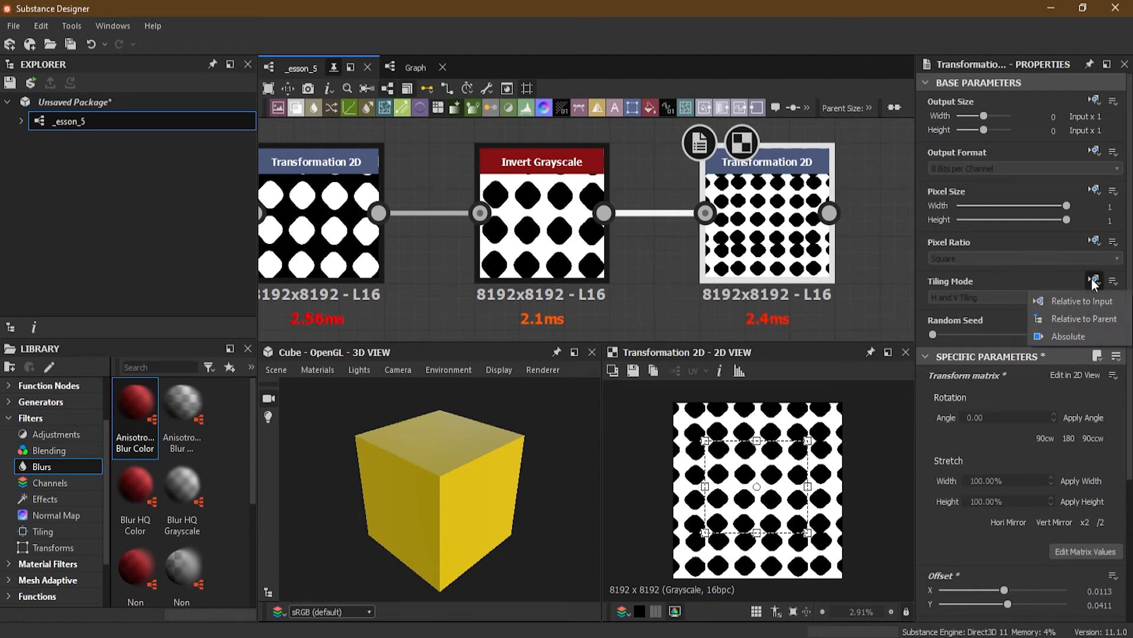
pyautogui.click(1069, 337)
pyautogui.scroll(1, 862, 282)
pyautogui.moveTo(862, 283); pyautogui.dragTo(773, 289, button='middle')
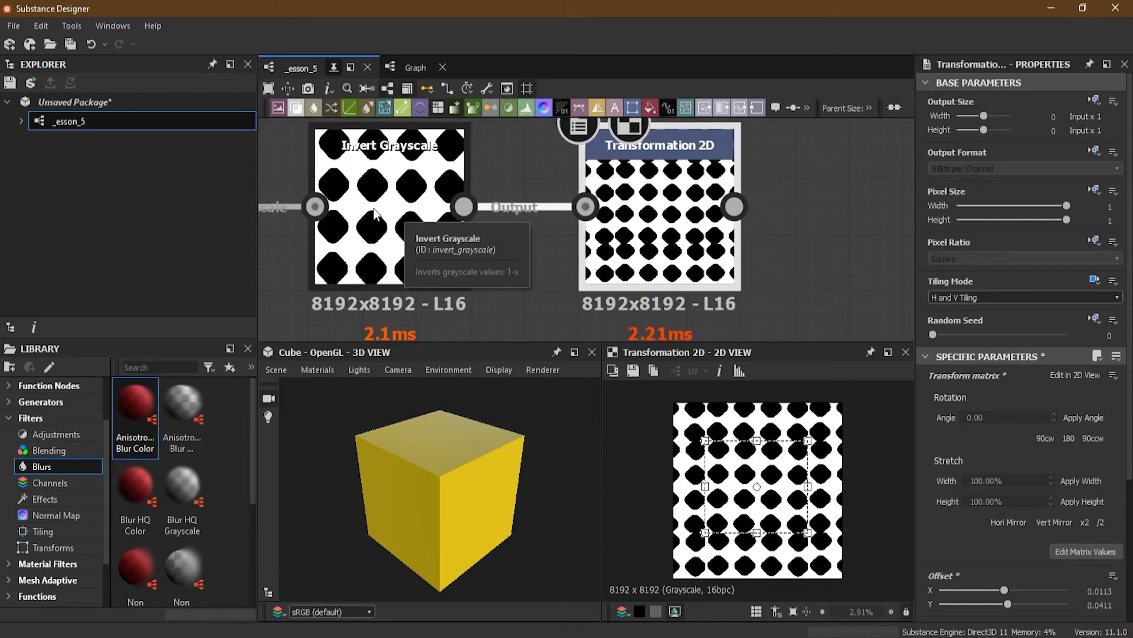
# - Go back along the chain to the Levels node, preview it and review its output size settings
pyautogui.moveTo(373, 207)
pyautogui.mouseDown(button='middle')
pyautogui.moveTo(760, 224)
pyautogui.moveTo(855, 216)
pyautogui.mouseUp(button='middle')
pyautogui.moveTo(430, 226); pyautogui.dragTo(802, 227, button='middle')
pyautogui.moveTo(537, 234); pyautogui.dragTo(349, 186, button='middle')
pyautogui.moveTo(444, 203); pyautogui.dragTo(626, 227, button='middle')
pyautogui.scroll(-1, 614, 225)
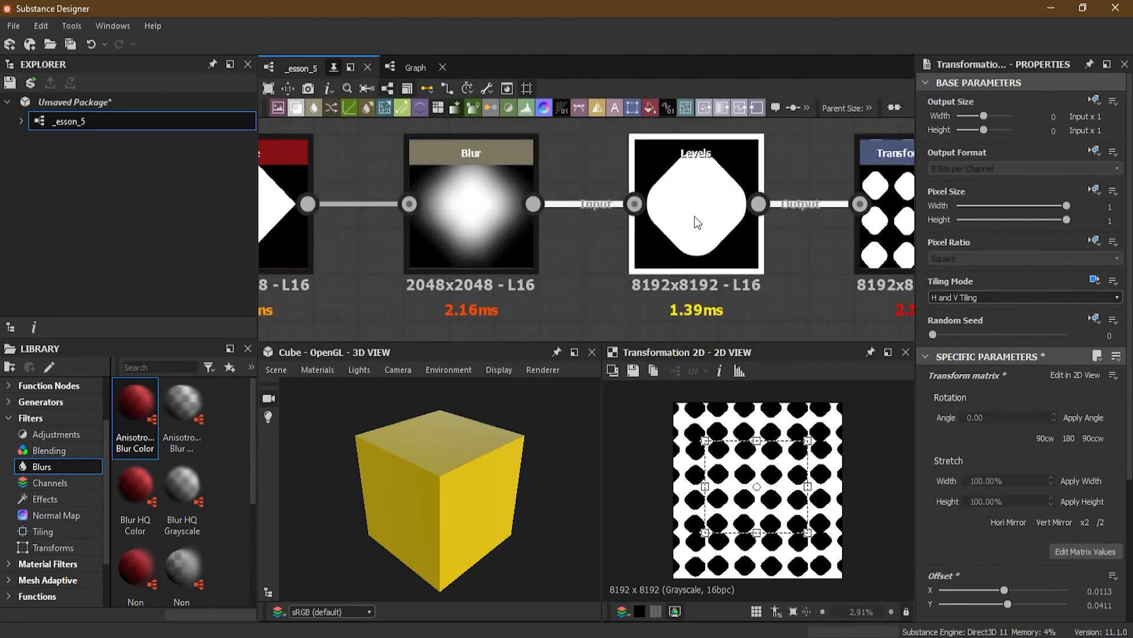
pyautogui.click(694, 216)
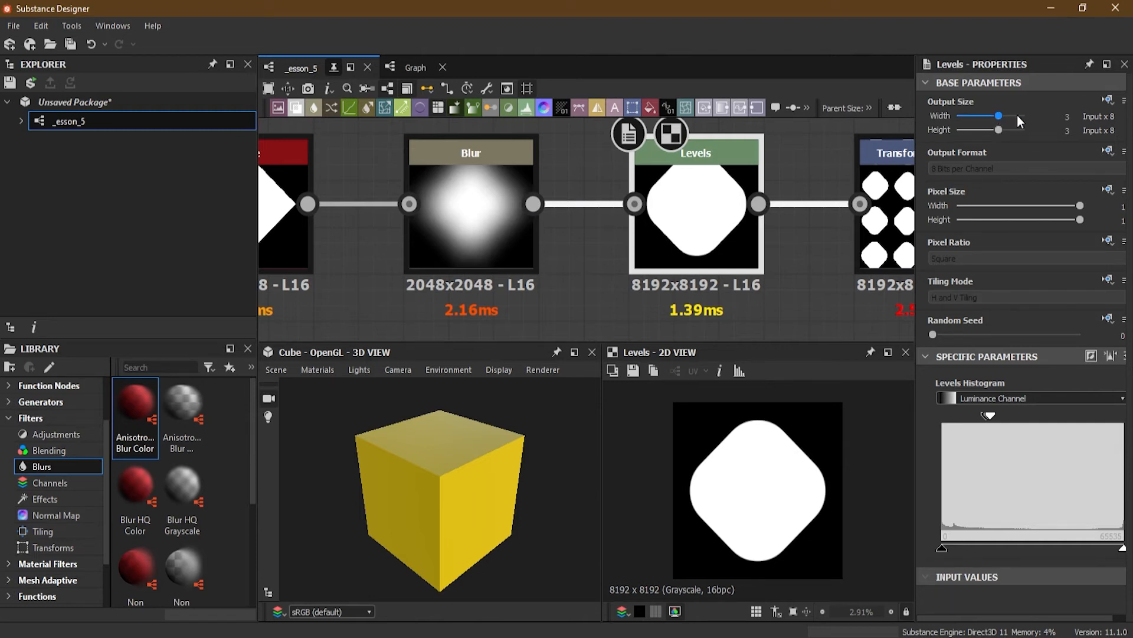
# - Set the Levels node's output size to Relative to Parent and preview the downstream nodes up to the last Transformation 2D
pyautogui.click(1107, 101)
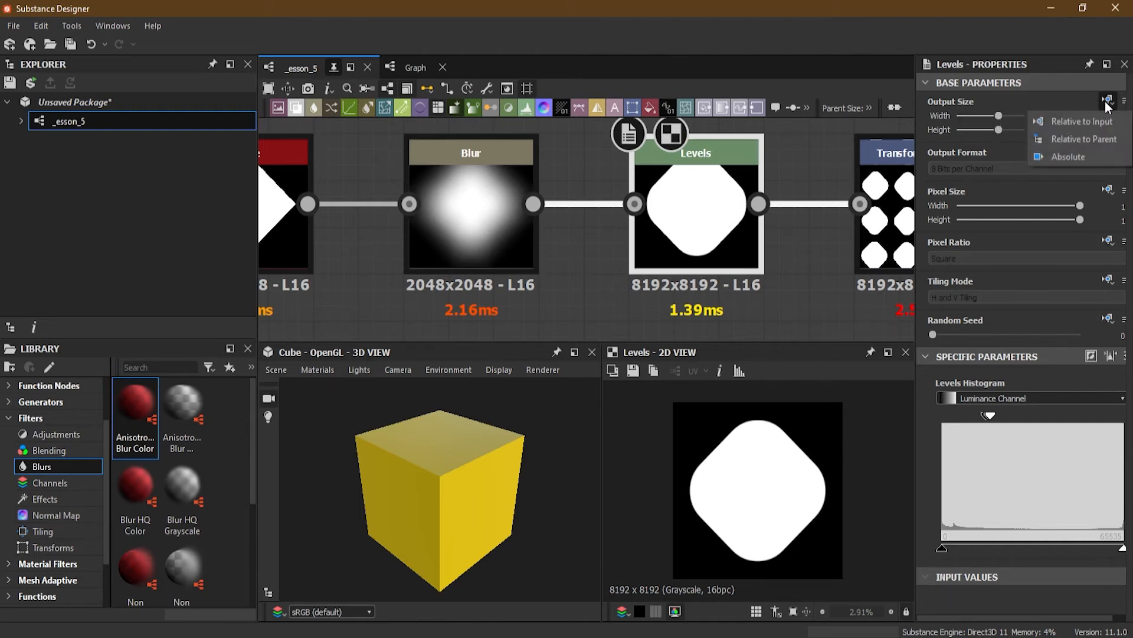
pyautogui.click(1106, 140)
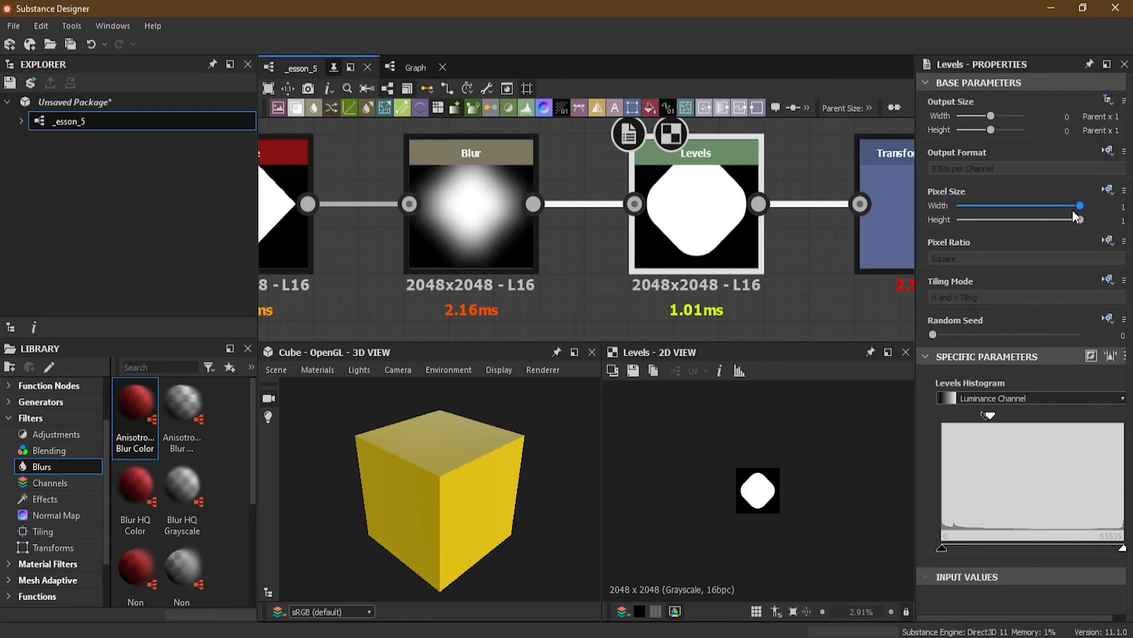
pyautogui.moveTo(831, 242); pyautogui.dragTo(628, 237, button='middle')
pyautogui.doubleClick(746, 214)
pyautogui.moveTo(789, 242); pyautogui.dragTo(536, 228, button='middle')
pyautogui.doubleClick(662, 223)
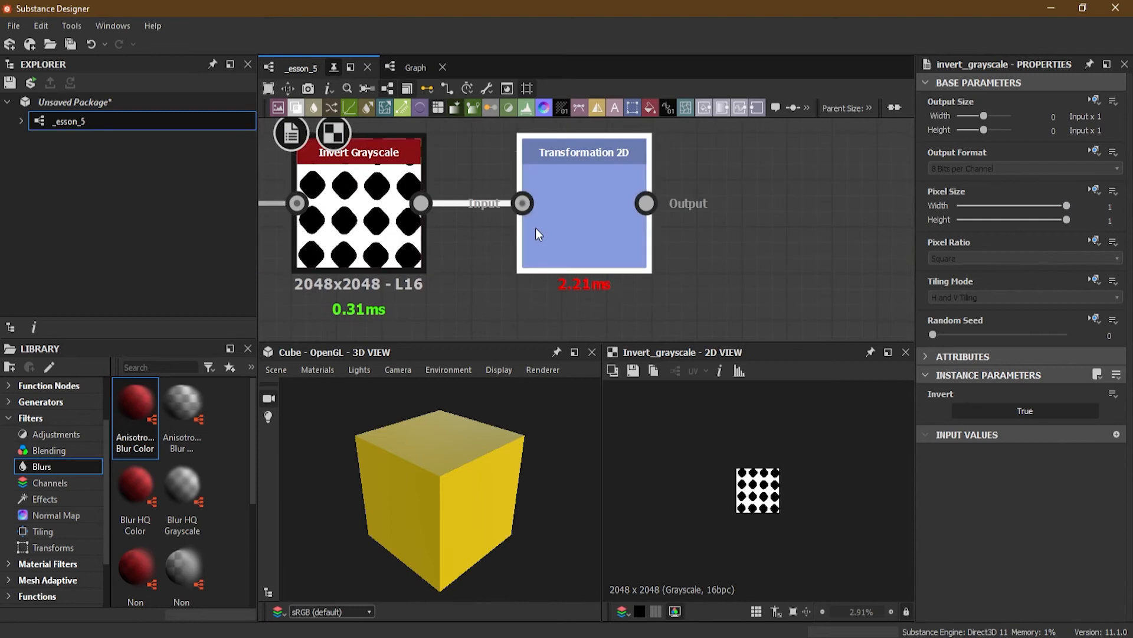
pyautogui.doubleClick(536, 228)
pyautogui.scroll(2, 589, 226)
pyautogui.scroll(6, 762, 501)
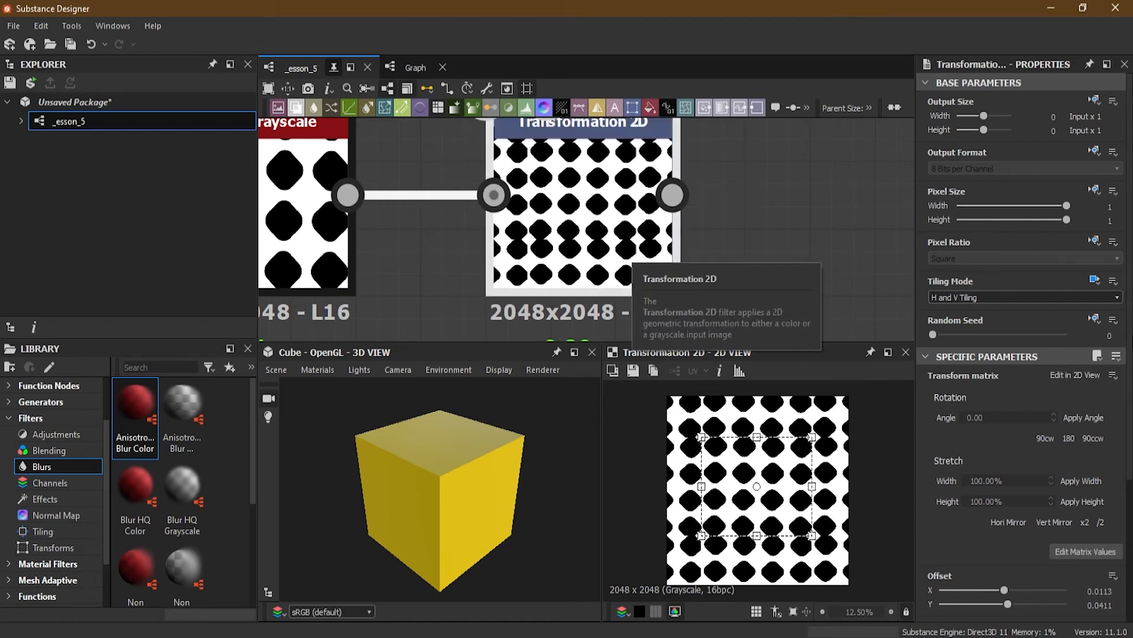
# - Set the last Transformation 2D node's tiling mode to Vertical Tiling and shrink its pattern, with an offset of about 0.12 by -0.19
pyautogui.click(1093, 279)
pyautogui.click(1104, 334)
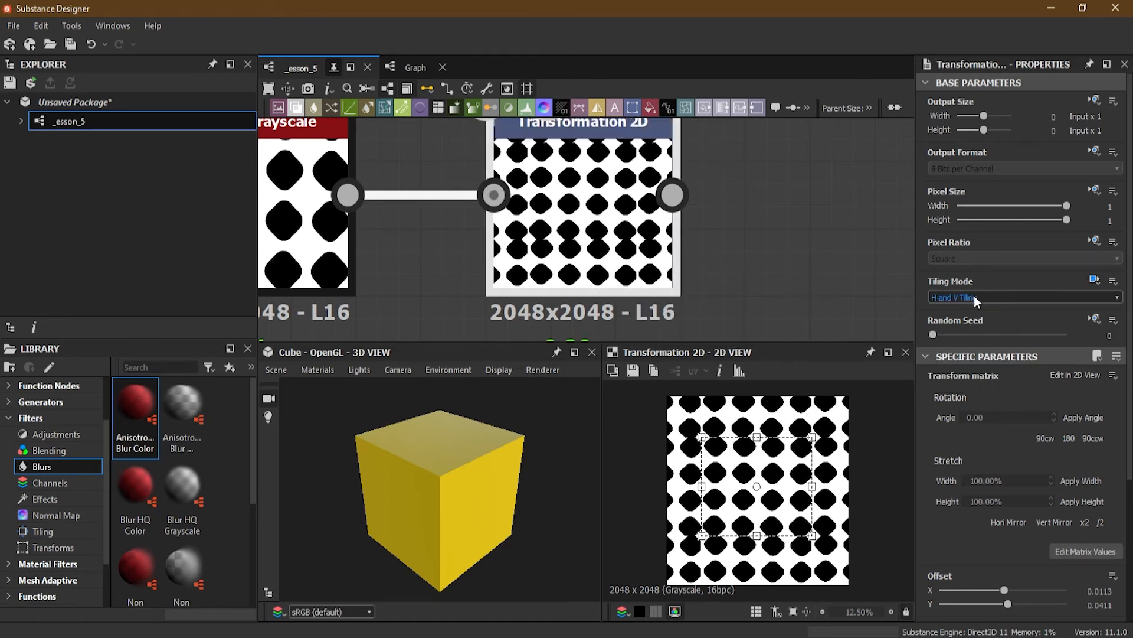
pyautogui.click(1007, 298)
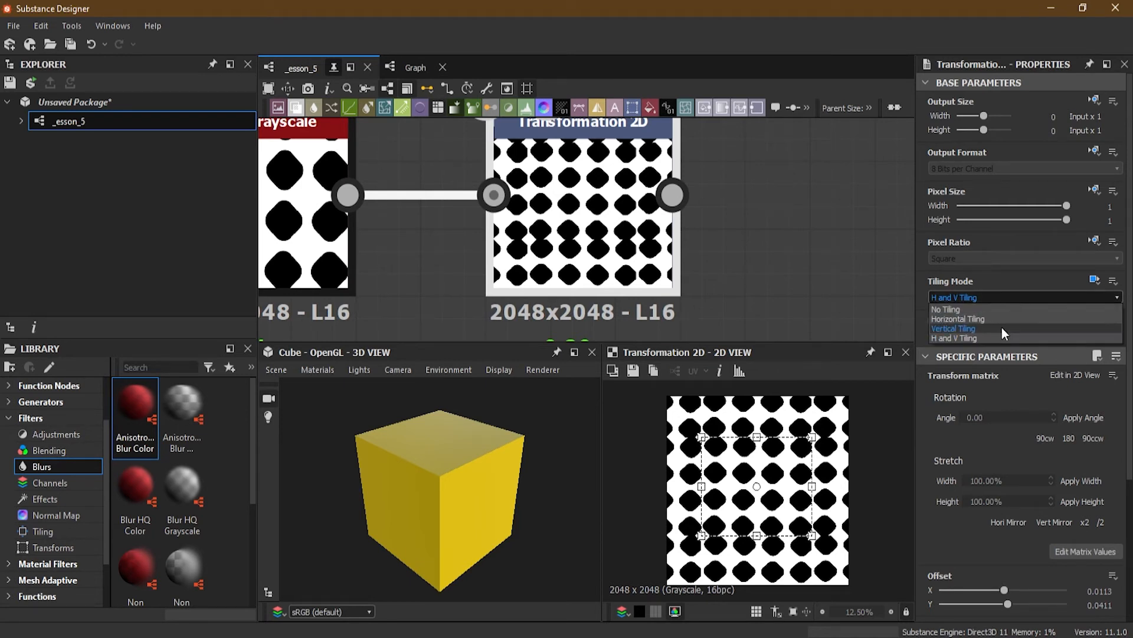
pyautogui.click(968, 328)
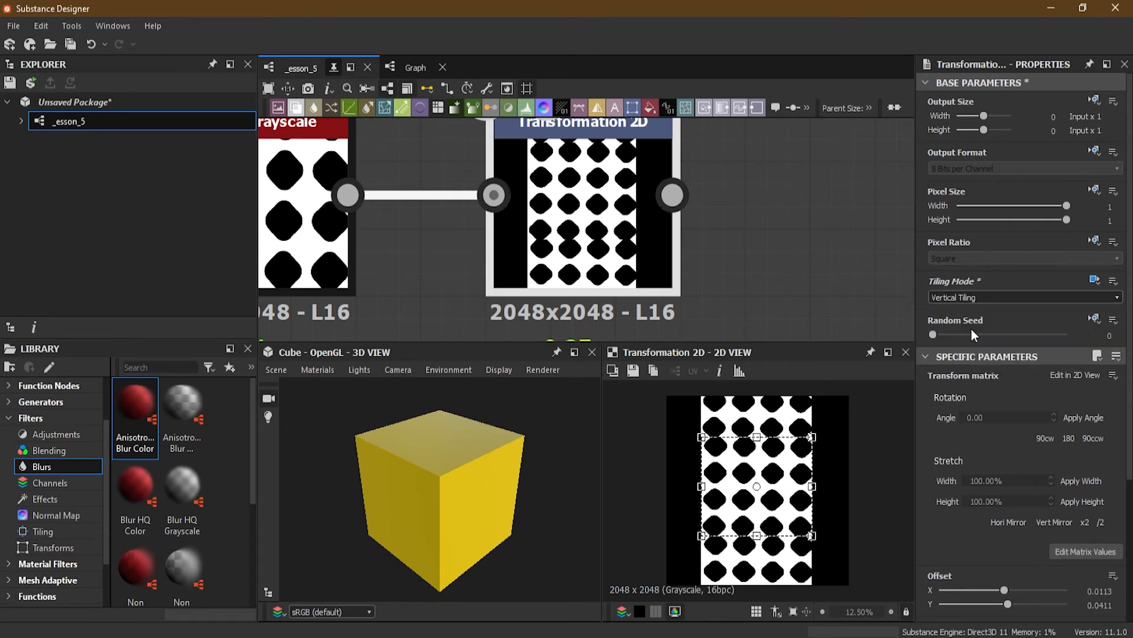
pyautogui.moveTo(812, 485)
pyautogui.mouseDown()
pyautogui.moveTo(757, 484)
pyautogui.moveTo(792, 485)
pyautogui.mouseUp()
pyautogui.moveTo(745, 433); pyautogui.dragTo(755, 470)
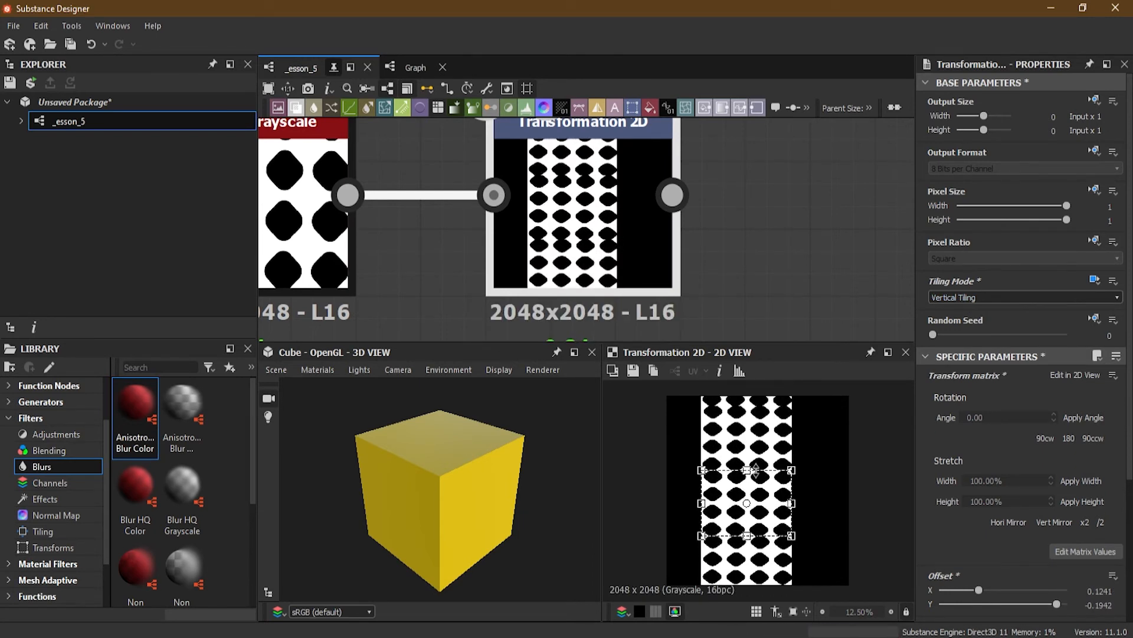
# - Switch the Transformation 2D tiling mode to Horizontal Tiling and shrink the pattern further, with an offset of about -0.31 by 0.03
pyautogui.click(967, 297)
pyautogui.click(967, 319)
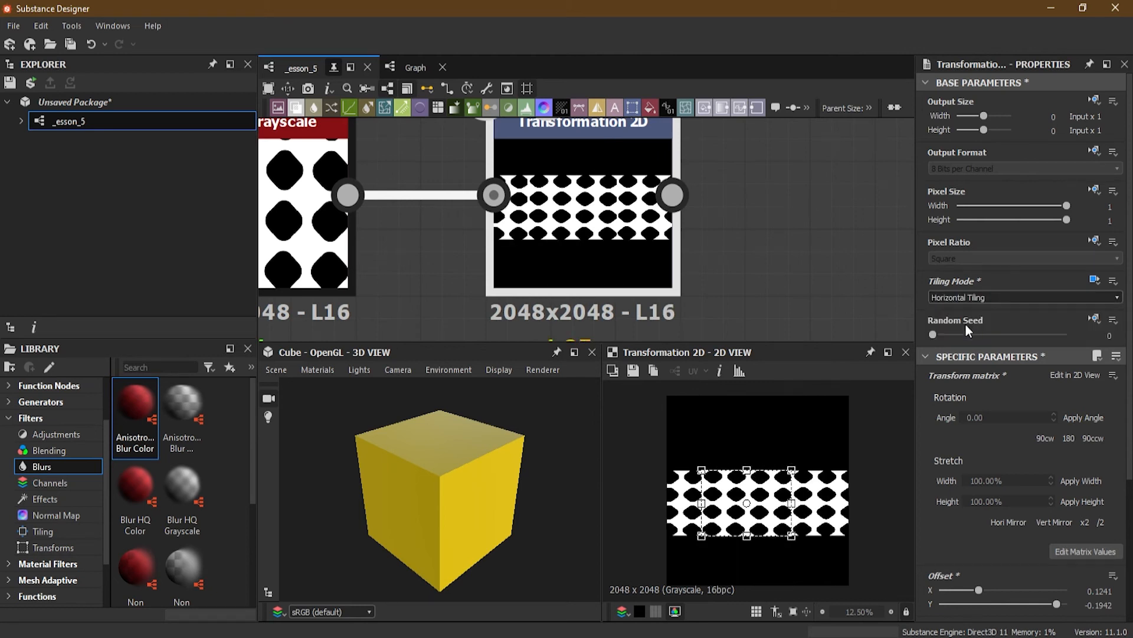
pyautogui.moveTo(747, 535); pyautogui.dragTo(750, 489)
# - Set the Transformation 2D node to No Tiling, then enlarge and centre its pattern at an offset of about 0.01 by -0.01
pyautogui.click(980, 298)
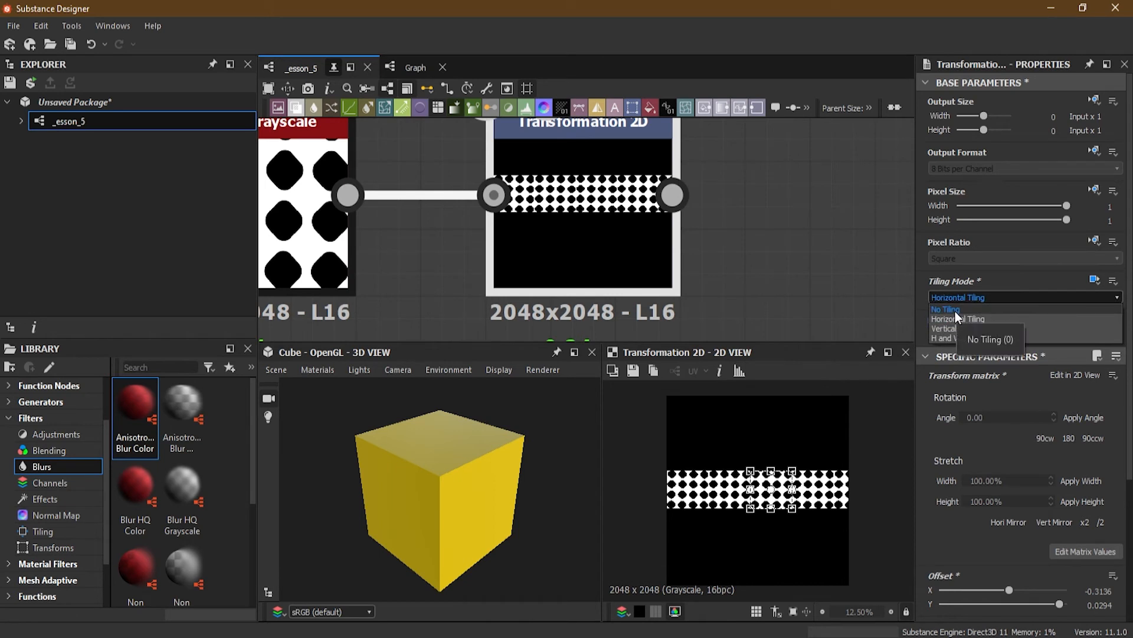
pyautogui.click(955, 311)
pyautogui.moveTo(750, 471); pyautogui.dragTo(689, 405)
pyautogui.moveTo(767, 481); pyautogui.dragTo(785, 513)
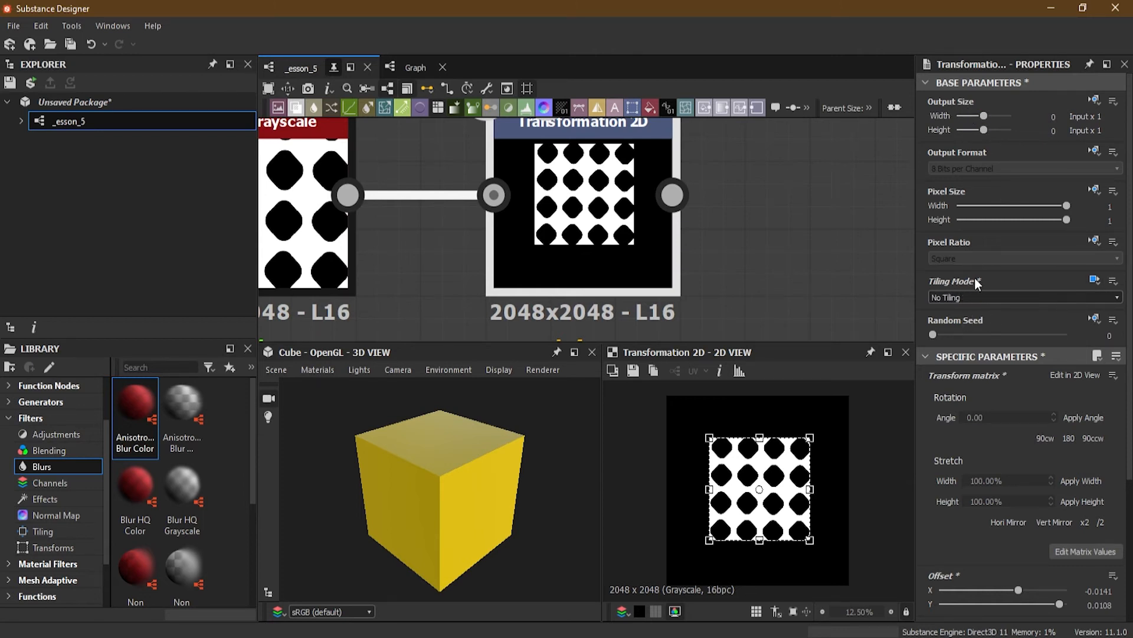
pyautogui.moveTo(784, 513); pyautogui.dragTo(784, 517)
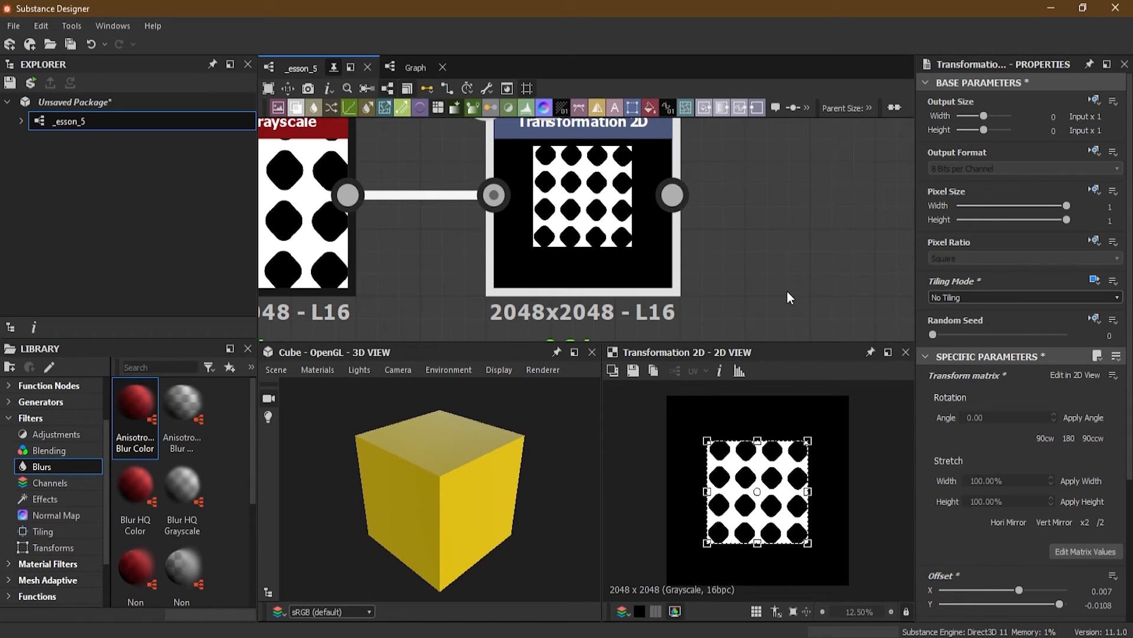
pyautogui.click(748, 294)
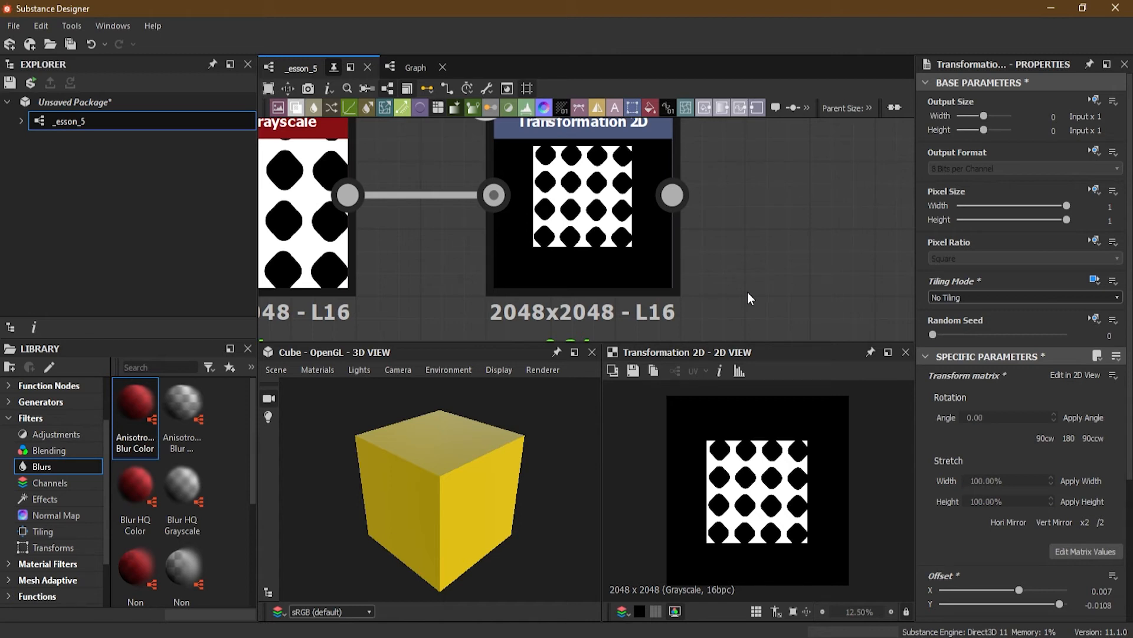
# - Add a Grunge Map 001 node below the node chain and set its random seed to 6
pyautogui.scroll(-5, 778, 217)
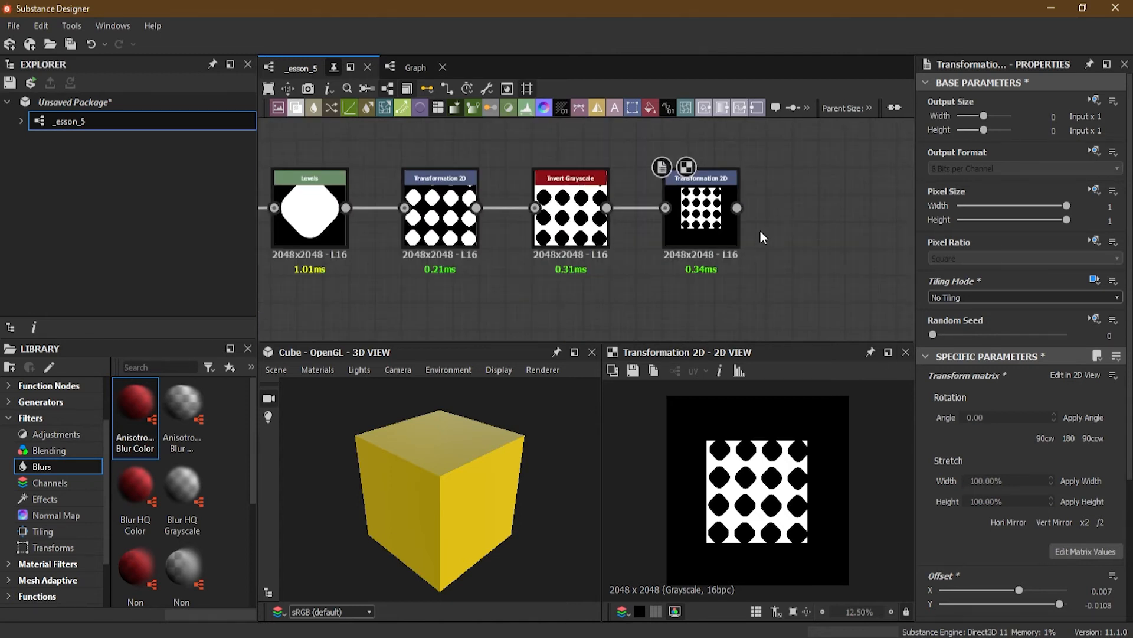
pyautogui.moveTo(344, 257); pyautogui.dragTo(555, 234, button='middle')
pyautogui.scroll(-3, 555, 233)
pyautogui.moveTo(531, 271); pyautogui.dragTo(557, 223, button='middle')
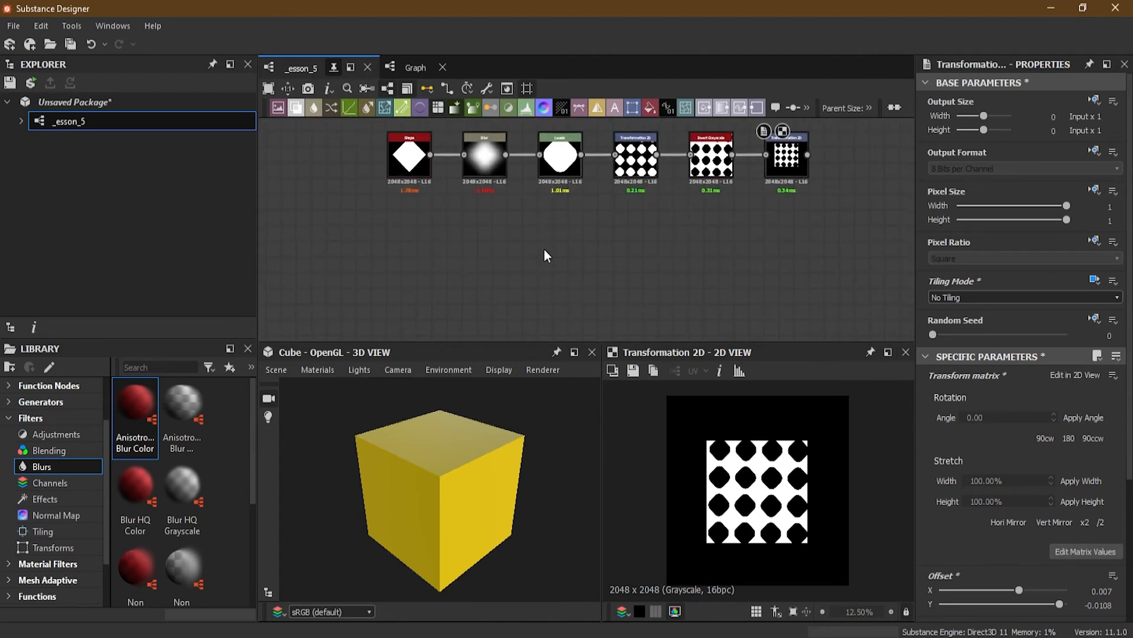
pyautogui.press('space')
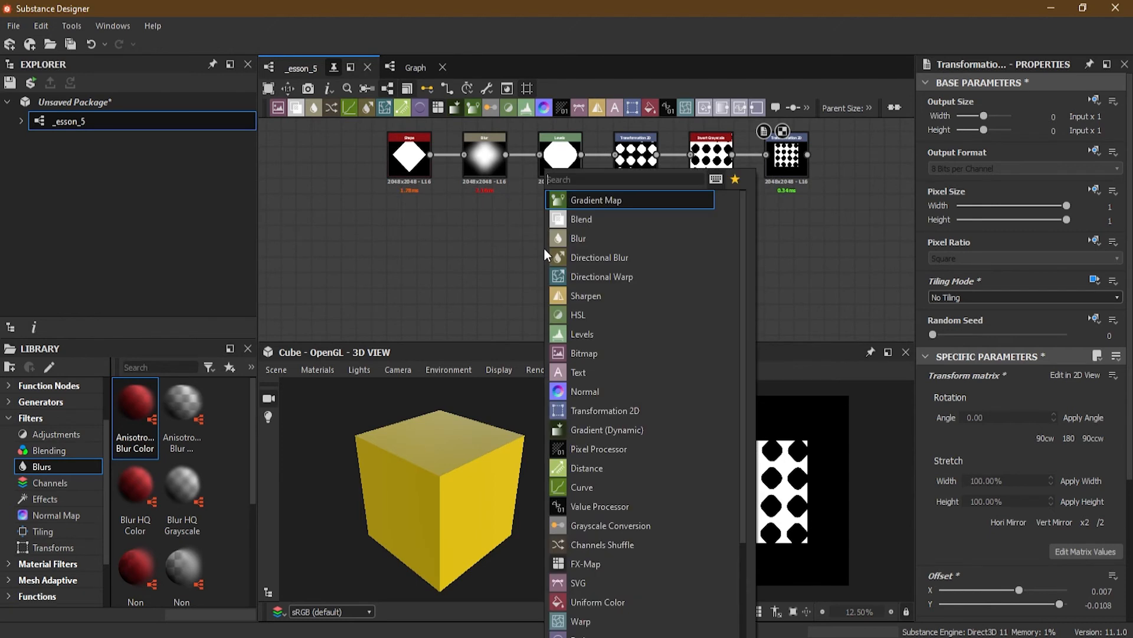
pyautogui.write('grung')
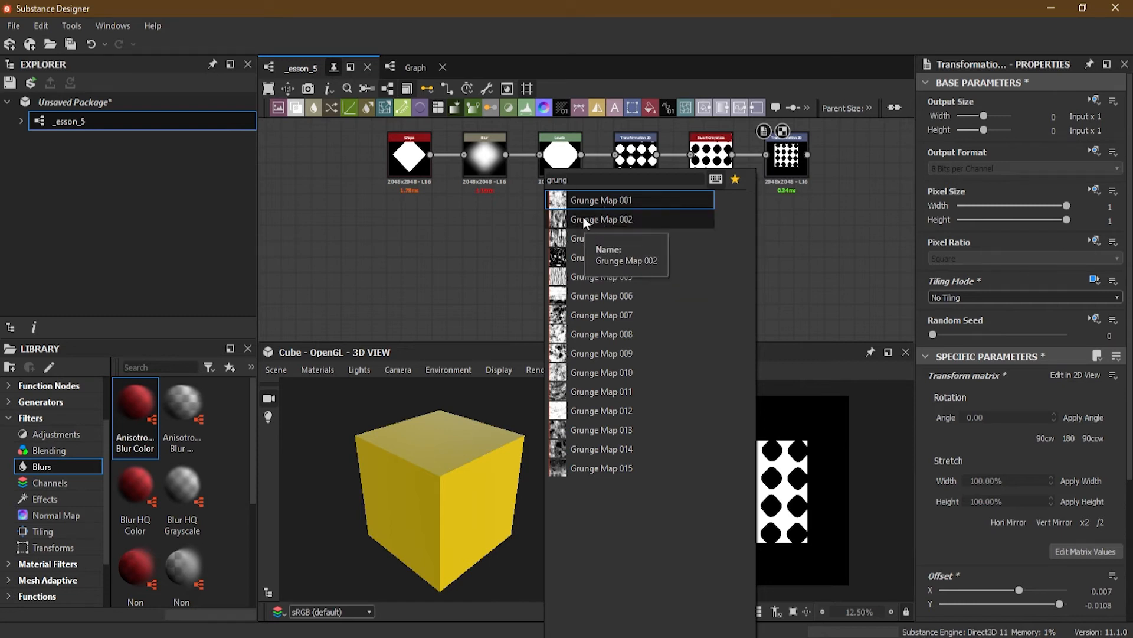
pyautogui.click(579, 200)
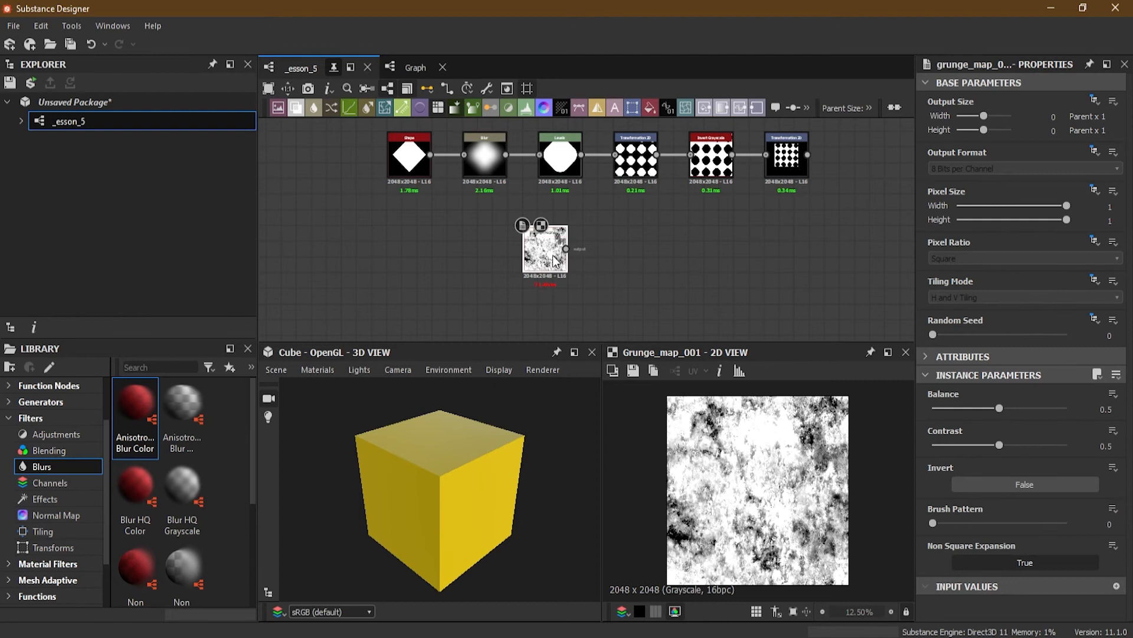
pyautogui.scroll(6, 553, 259)
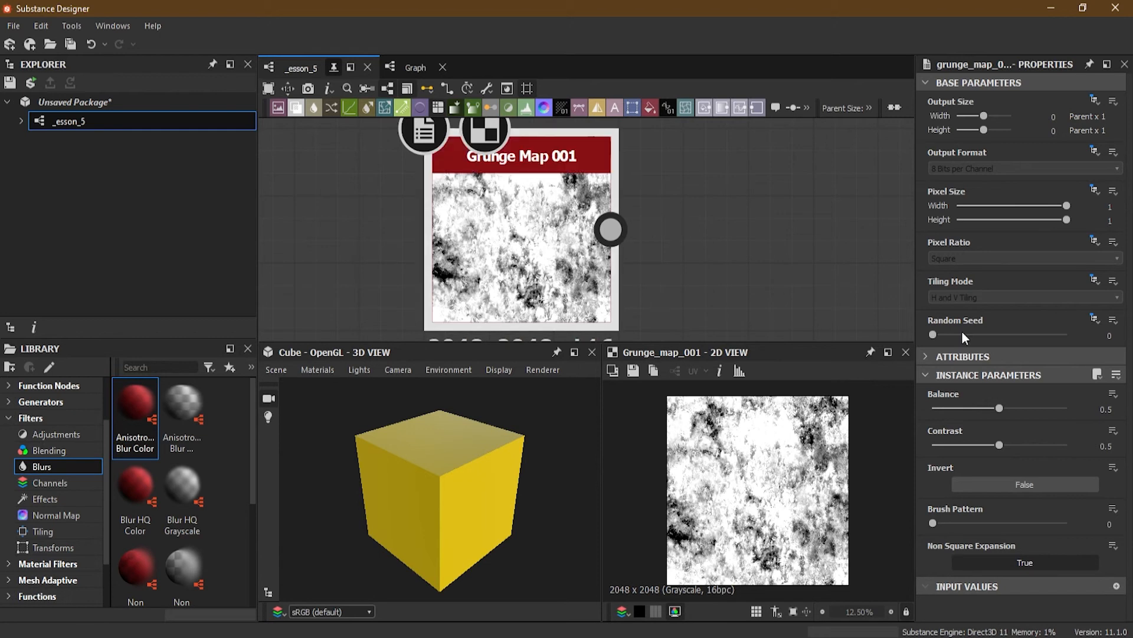
pyautogui.moveTo(934, 335); pyautogui.dragTo(1014, 332)
# - Duplicate the Grunge Map 001 node and set the copy's random seed to 2
pyautogui.scroll(-2, 617, 233)
pyautogui.moveTo(723, 272); pyautogui.dragTo(671, 230, button='middle')
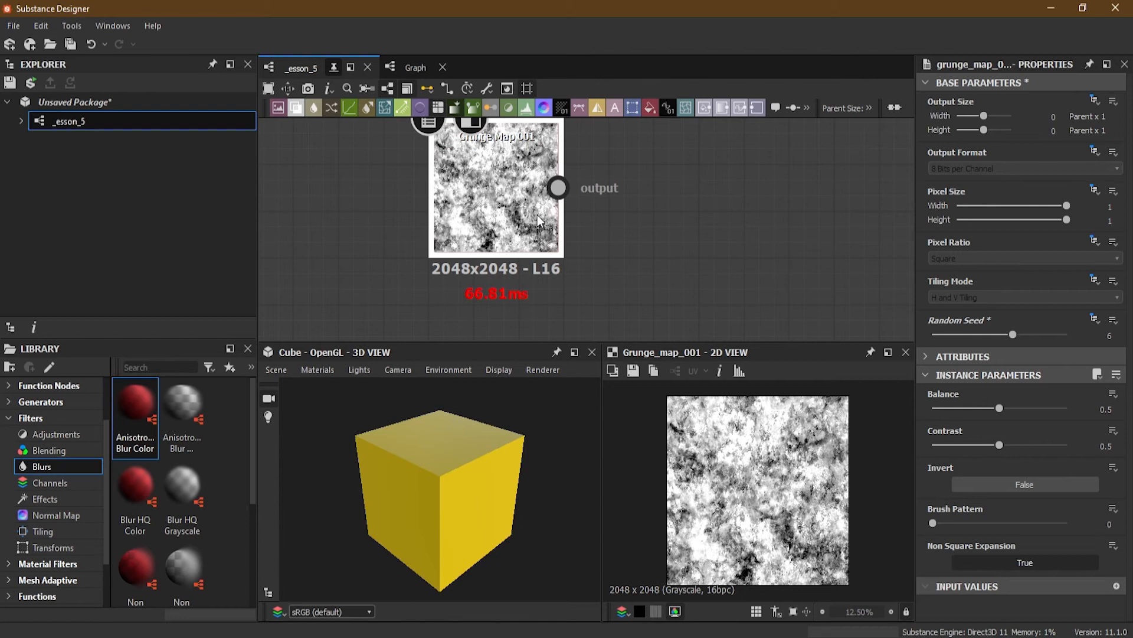
pyautogui.hotkey('ctrl', 'd')
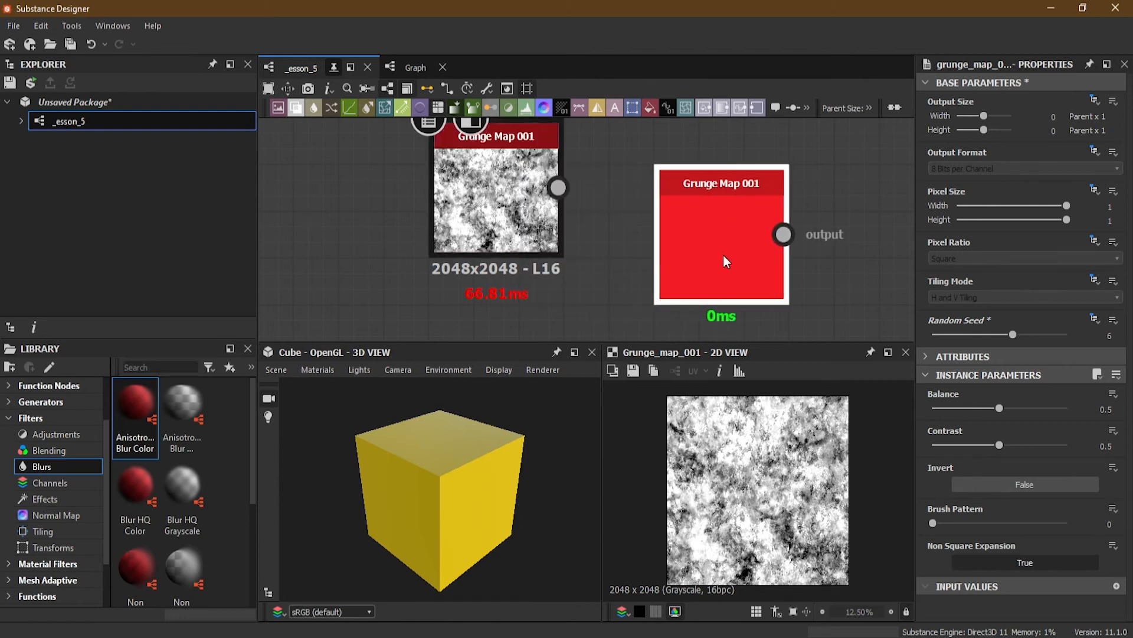
pyautogui.click(693, 242)
pyautogui.moveTo(1015, 335); pyautogui.dragTo(960, 336)
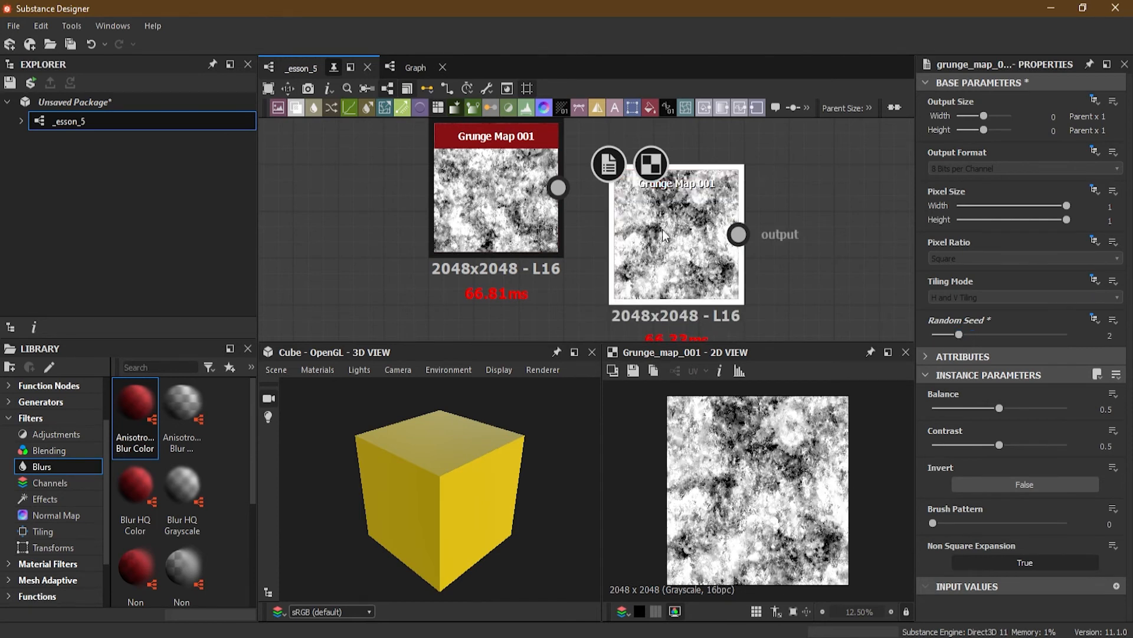
# - Place the duplicated Grunge Map 001 node directly below the original
pyautogui.moveTo(664, 236); pyautogui.dragTo(520, 327)
pyautogui.scroll(-3, 611, 232)
pyautogui.moveTo(672, 265); pyautogui.dragTo(641, 213, button='middle')
pyautogui.moveTo(527, 249); pyautogui.dragTo(502, 289)
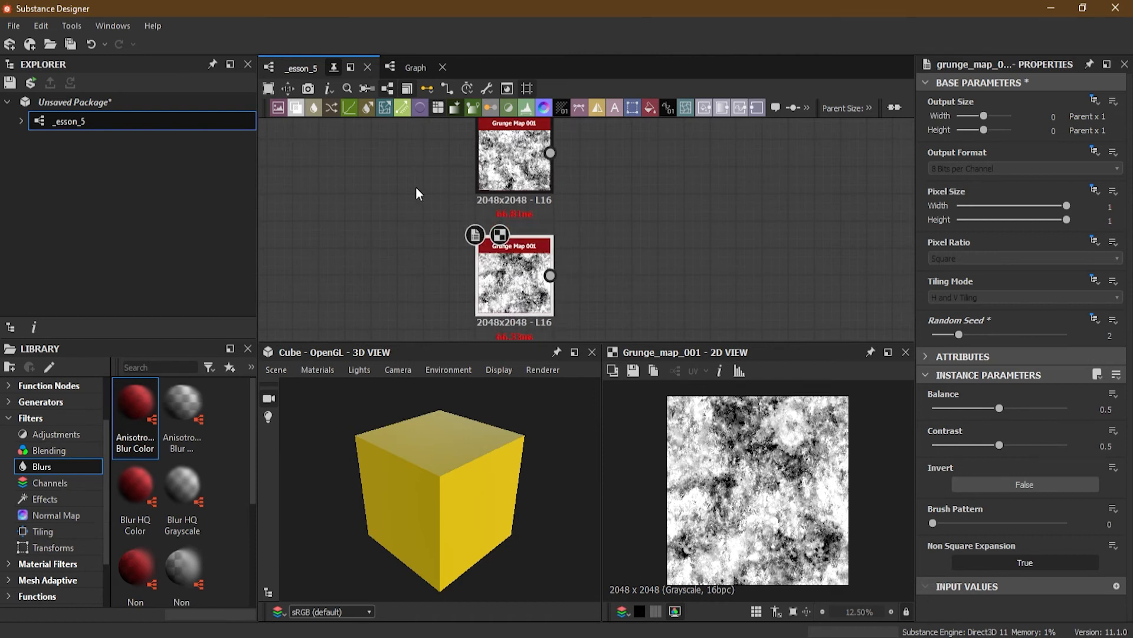
# - Combine the upper grunge map as foreground and the lower one as background in a new Blend node set to Multiply
pyautogui.click(297, 108)
pyautogui.moveTo(576, 246); pyautogui.dragTo(628, 232)
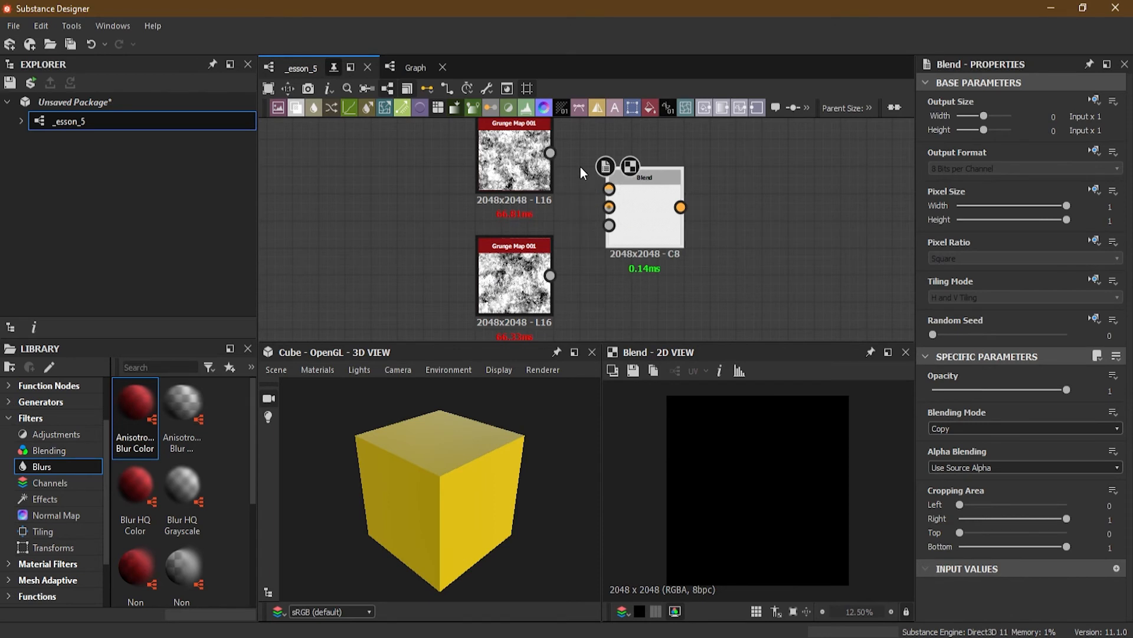
pyautogui.moveTo(551, 153); pyautogui.dragTo(609, 189)
pyautogui.moveTo(550, 275); pyautogui.dragTo(598, 225)
pyautogui.click(973, 427)
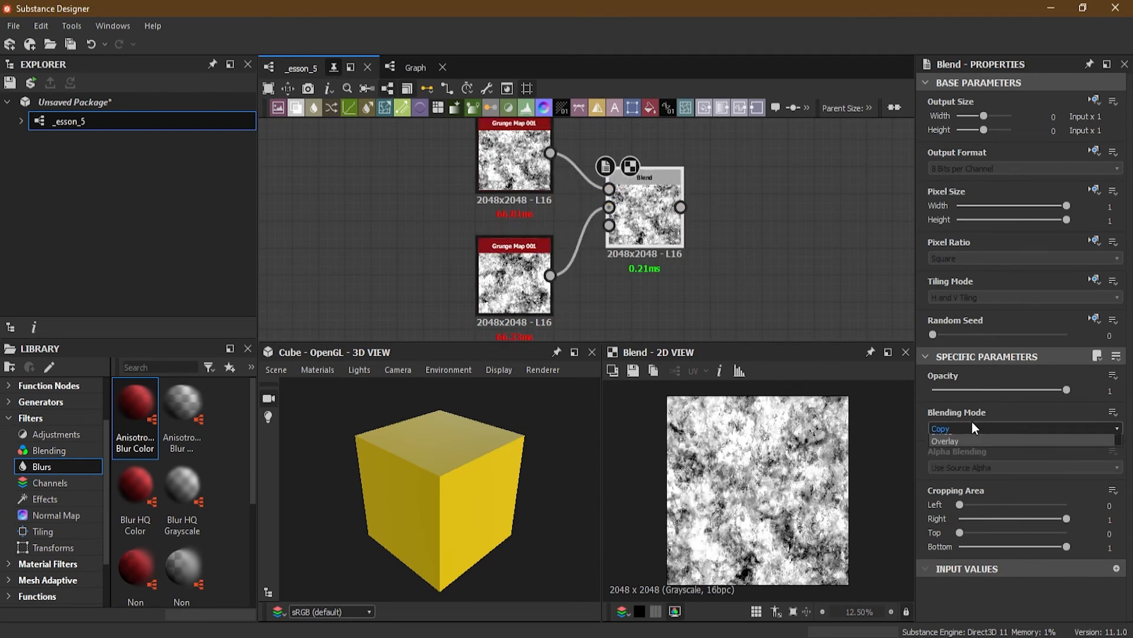
pyautogui.click(977, 468)
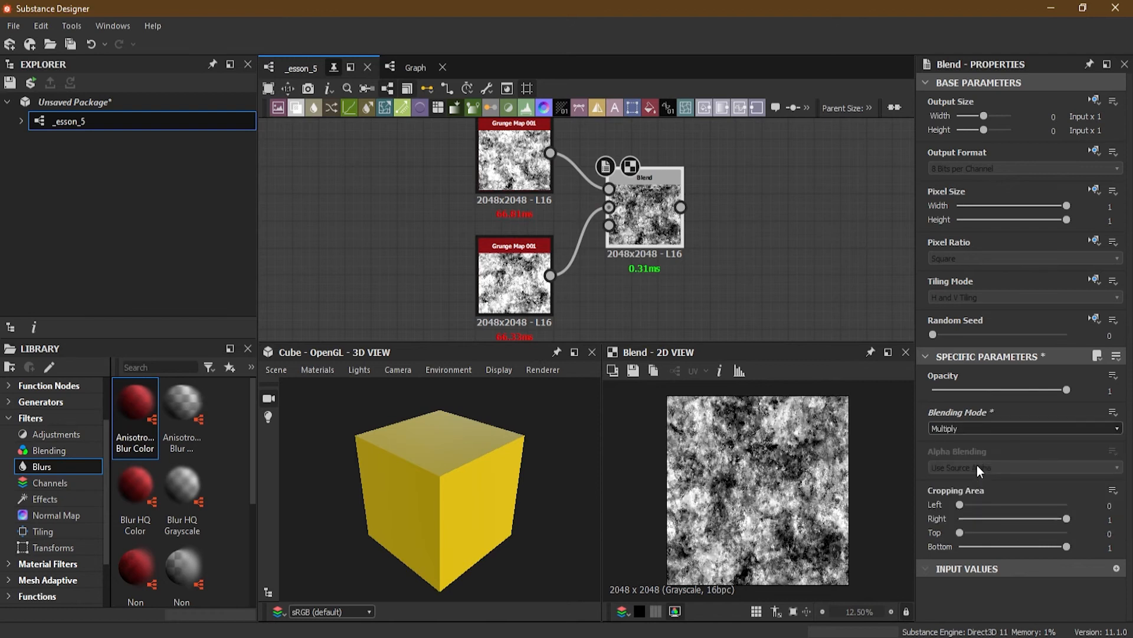
# - Preview the Blend node while changing the random seed of the lower grunge map to 7 and the upper one to 5
pyautogui.scroll(4, 672, 193)
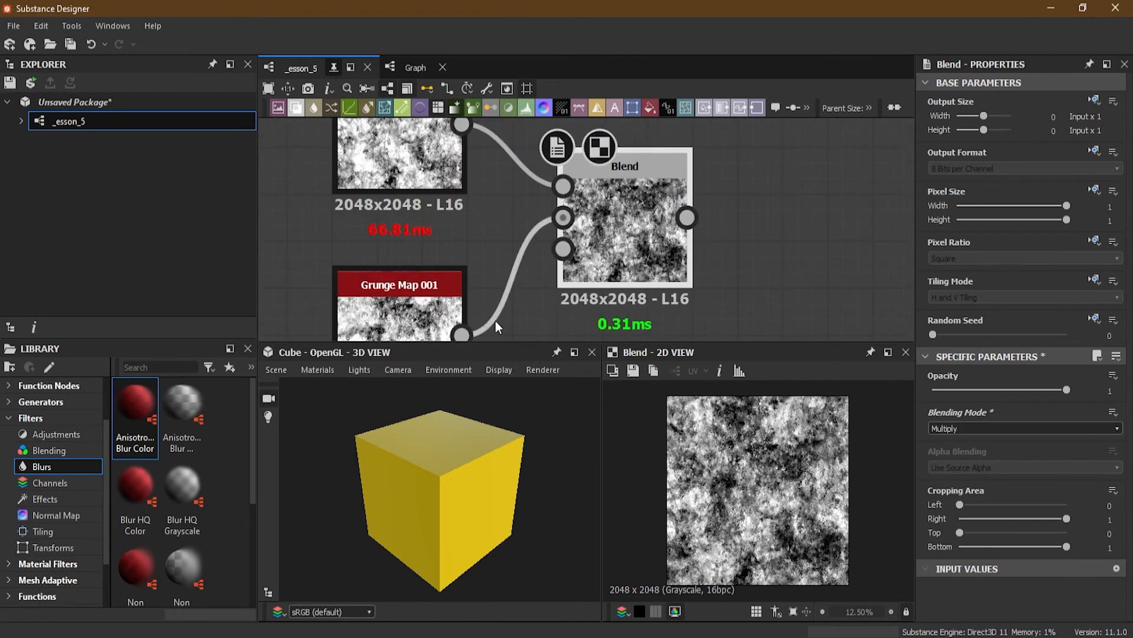
pyautogui.click(367, 311)
pyautogui.click(639, 244)
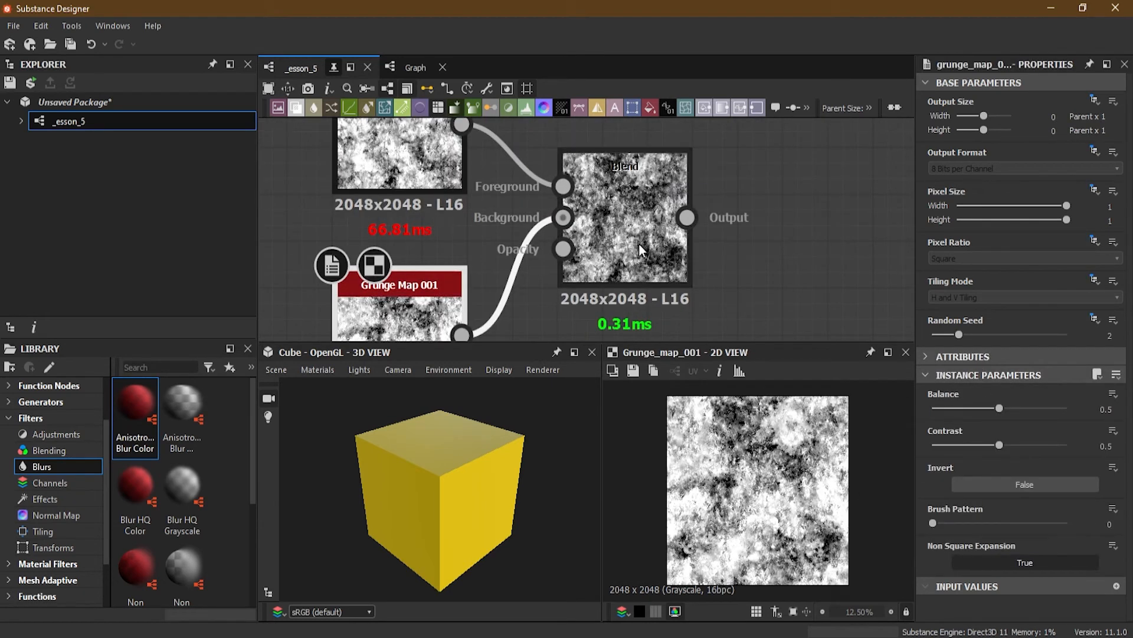
pyautogui.click(383, 303)
pyautogui.moveTo(932, 335); pyautogui.dragTo(1012, 332)
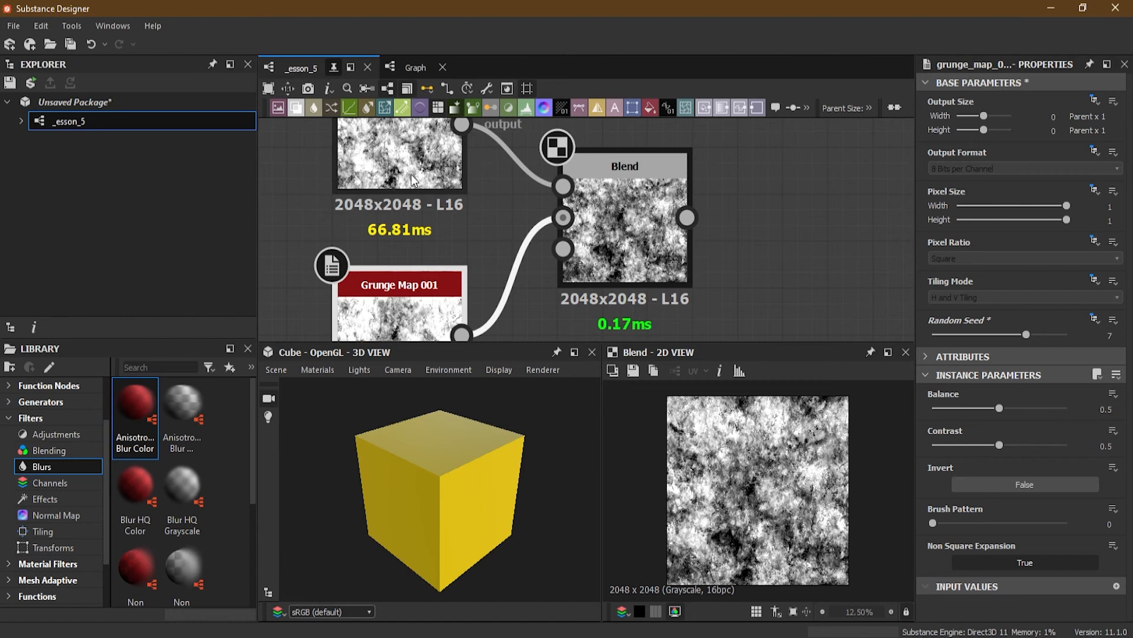
pyautogui.moveTo(1012, 334)
pyautogui.mouseDown()
pyautogui.moveTo(977, 332)
pyautogui.moveTo(1003, 333)
pyautogui.mouseUp()
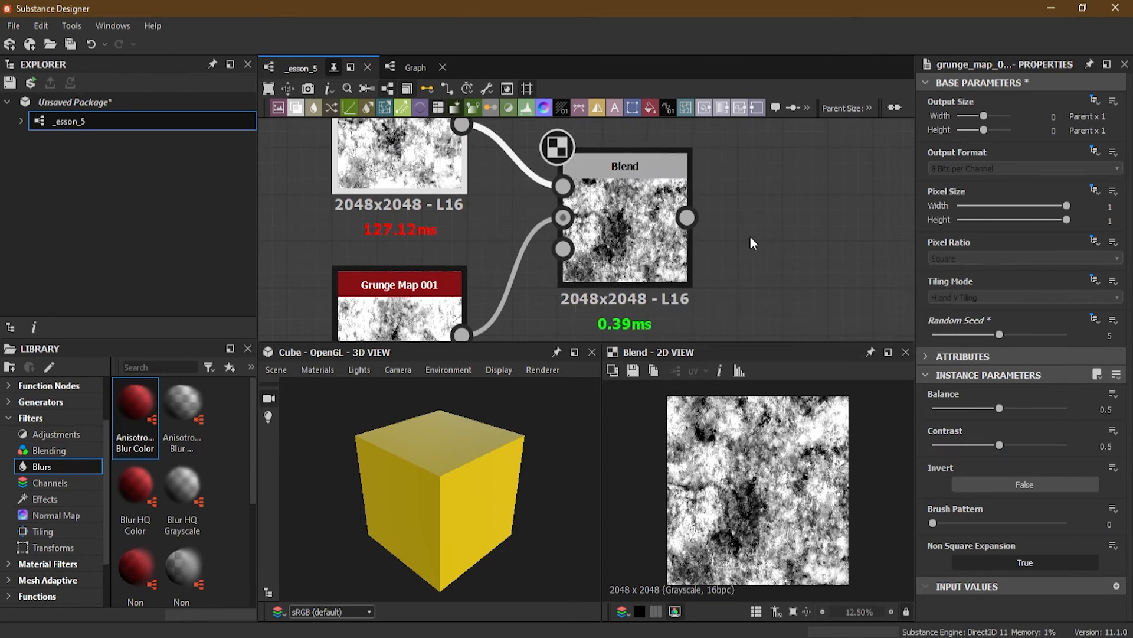
# - Search the library for "pattern" and browse the available pattern generators
pyautogui.scroll(-6, 749, 231)
pyautogui.moveTo(732, 246); pyautogui.dragTo(580, 251, button='middle')
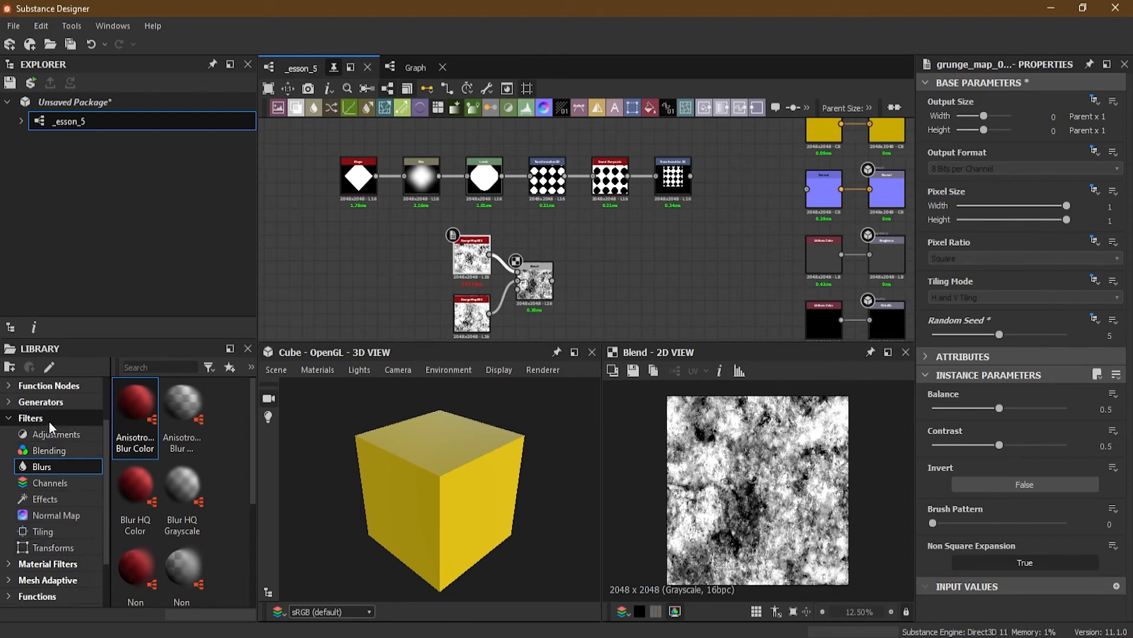
pyautogui.click(144, 367)
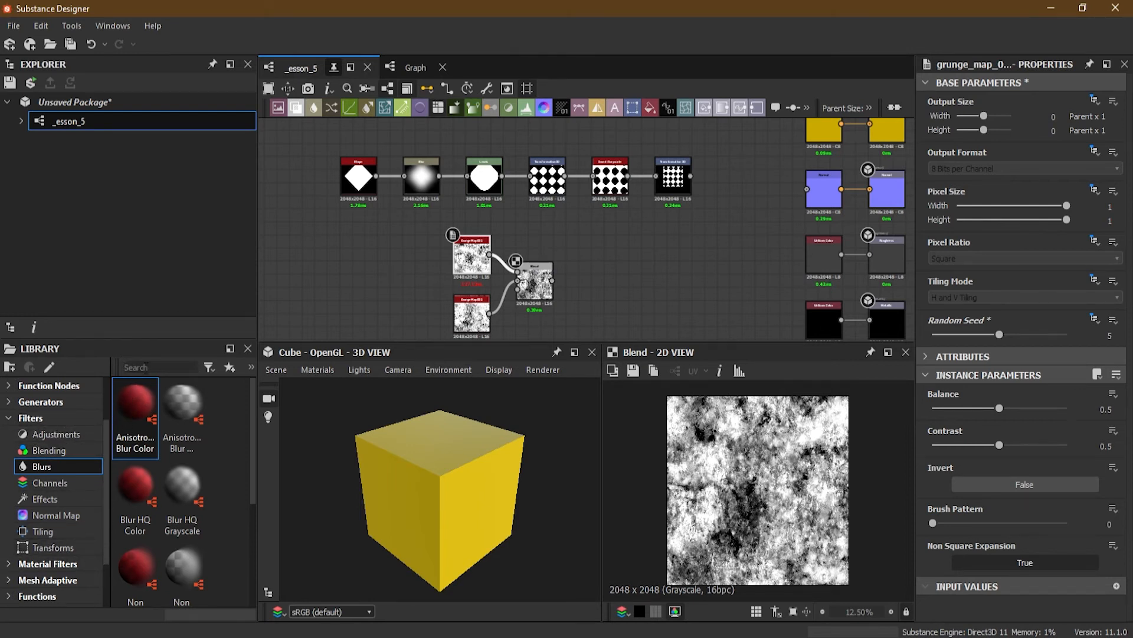
pyautogui.write('part')
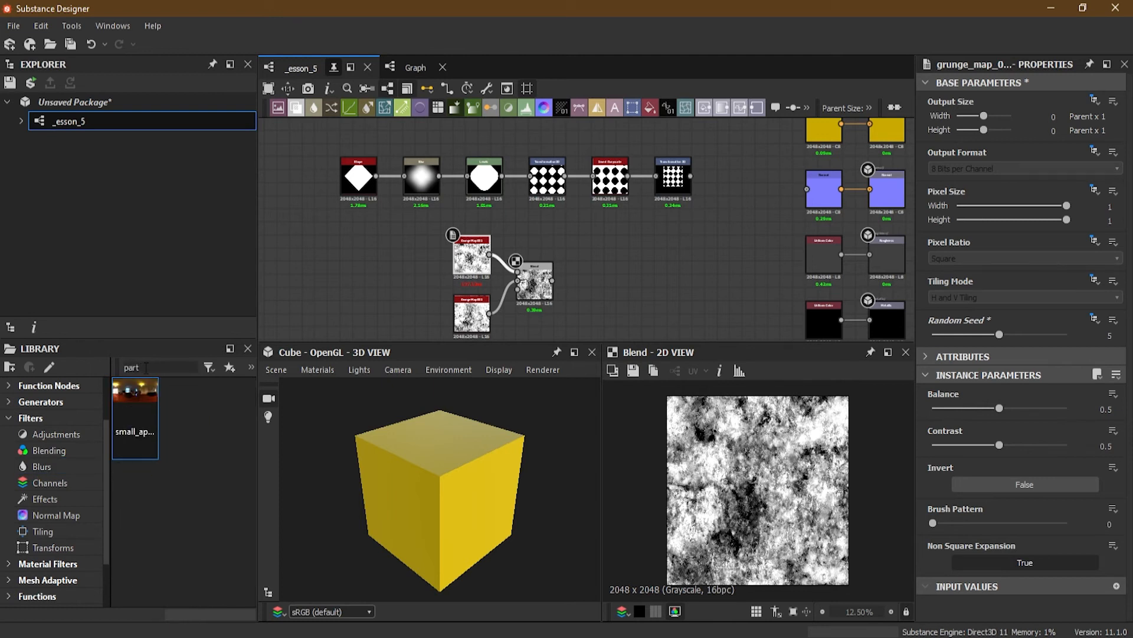
pyautogui.press('BackSpace')
pyautogui.press('BackSpace')
pyautogui.write('ttern')
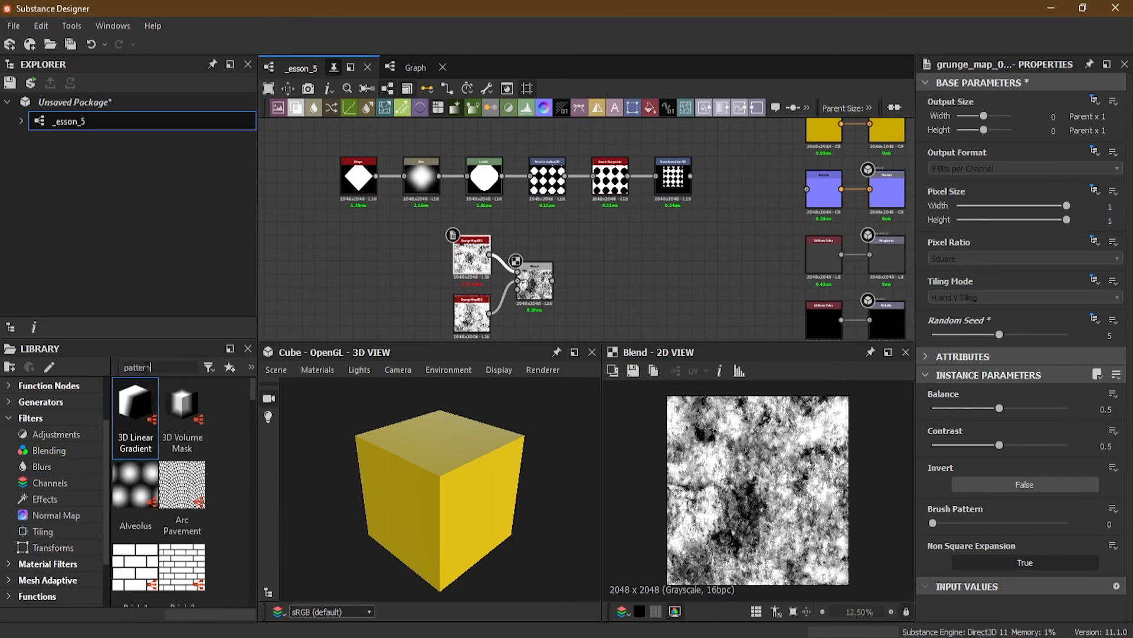
pyautogui.scroll(-5, 223, 463)
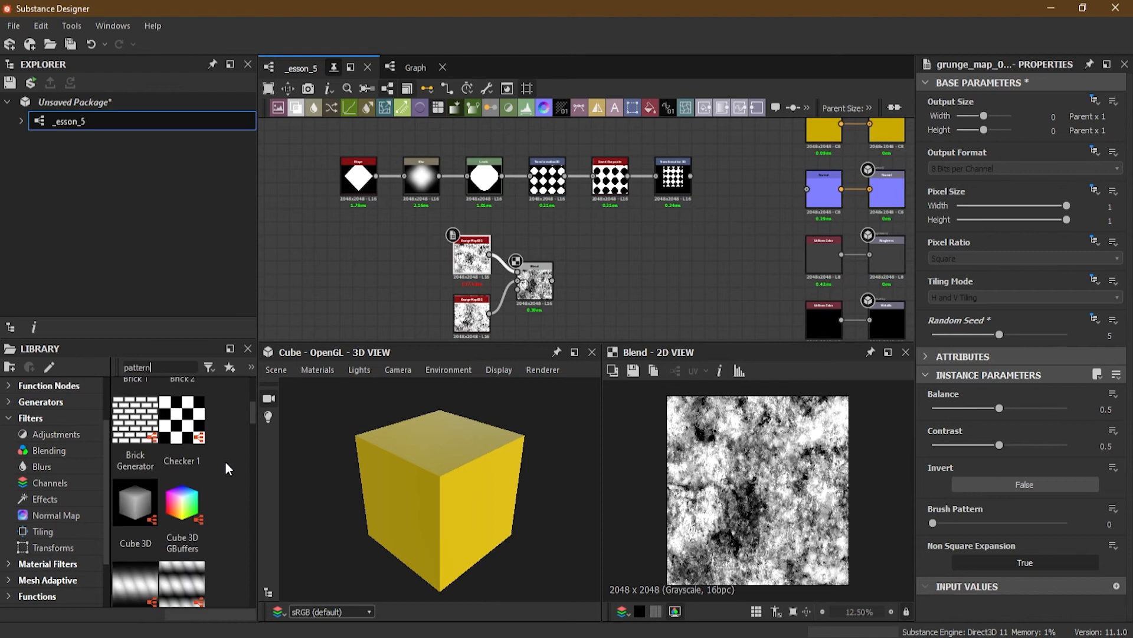
# - Add an Arc Pavement pattern node from the library to the graph above the Shape node chain
pyautogui.scroll(5, 225, 462)
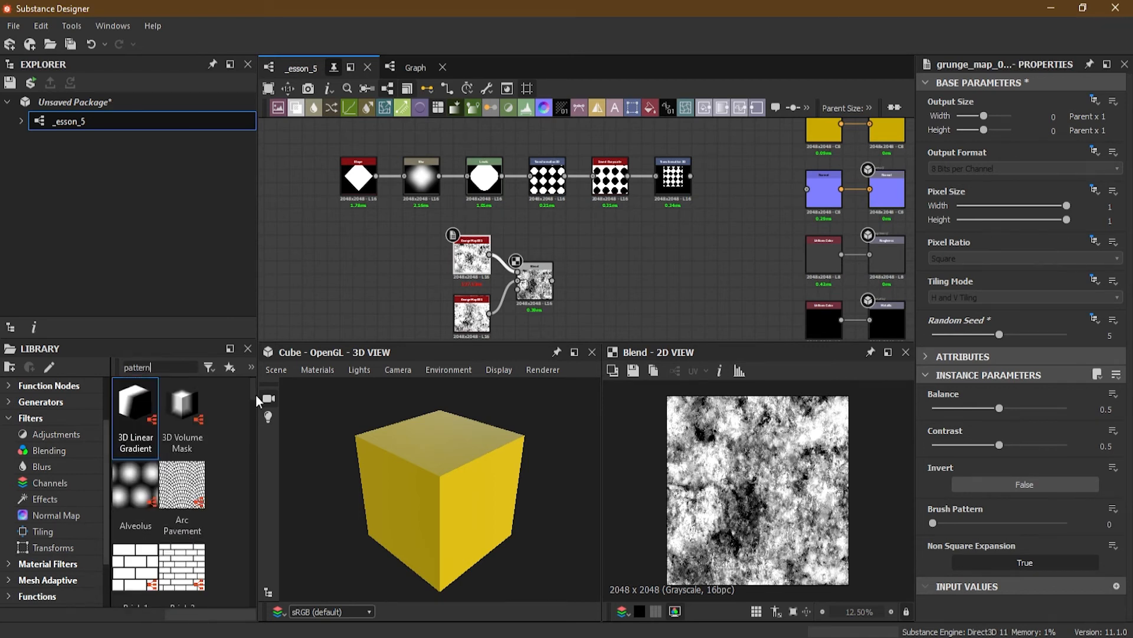
pyautogui.moveTo(255, 394)
pyautogui.mouseDown()
pyautogui.moveTo(249, 502)
pyautogui.moveTo(240, 399)
pyautogui.mouseUp()
pyautogui.click(180, 444)
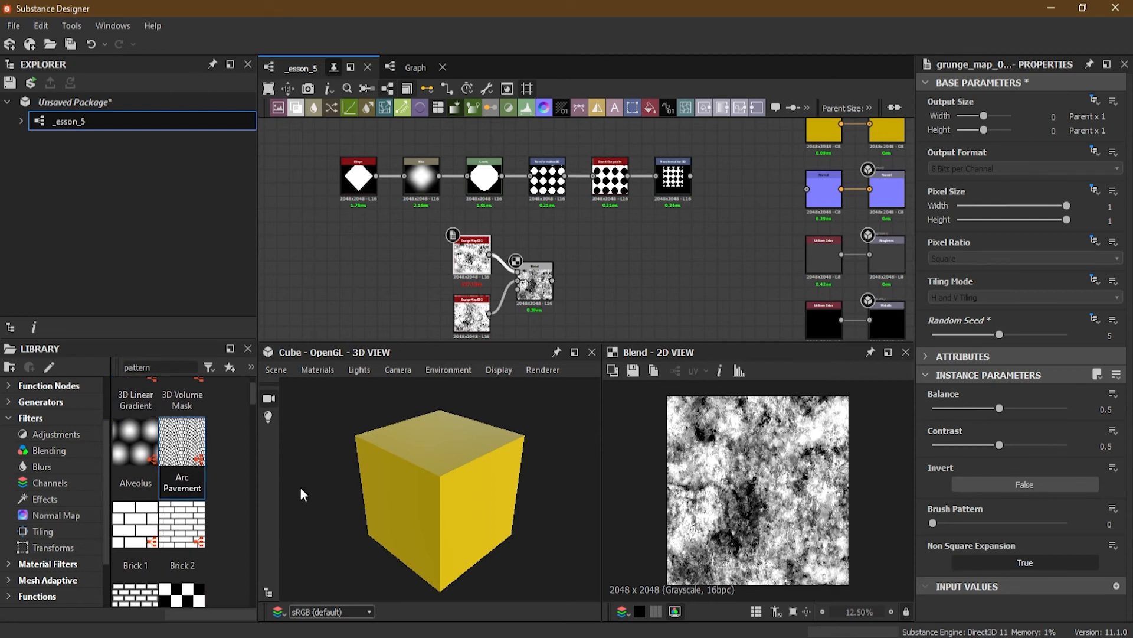
pyautogui.scroll(-3, 352, 287)
pyautogui.moveTo(194, 443); pyautogui.dragTo(431, 164)
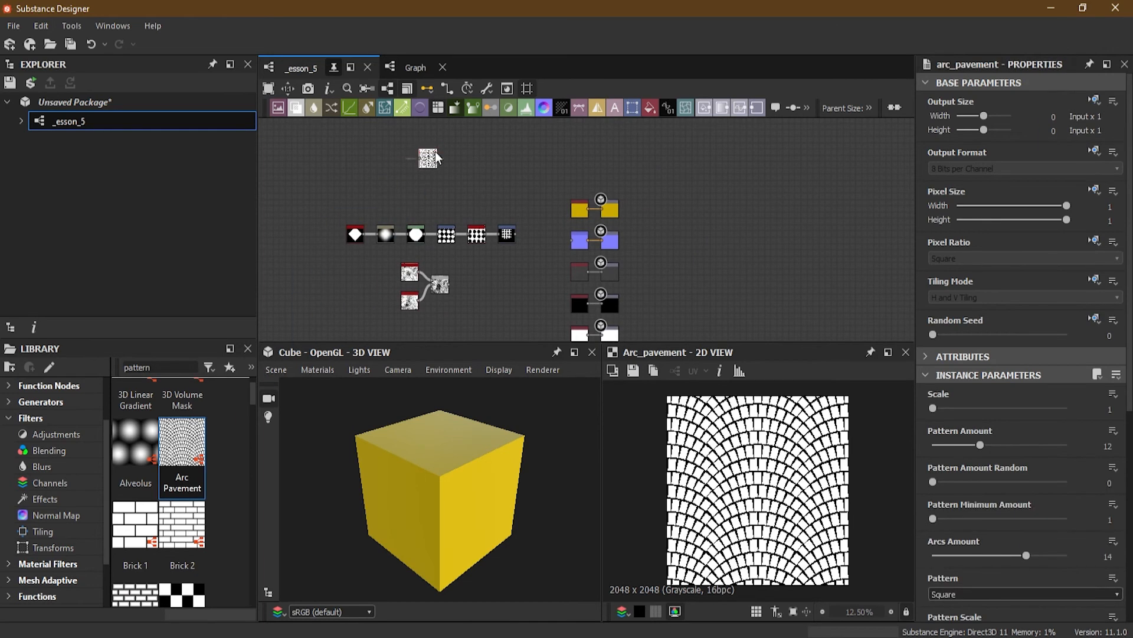
pyautogui.scroll(3, 432, 165)
pyautogui.scroll(6, 378, 264)
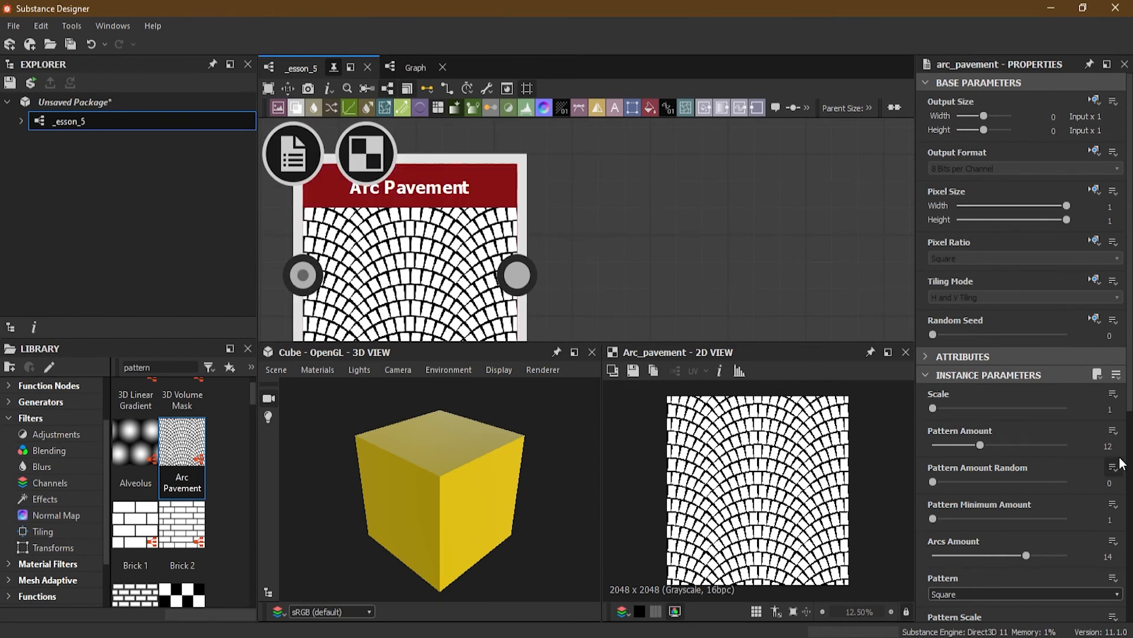
# - Try different Random Seed and Pattern Amount Random values on the Arc Pavement node and return both to 0
pyautogui.scroll(-3, 656, 282)
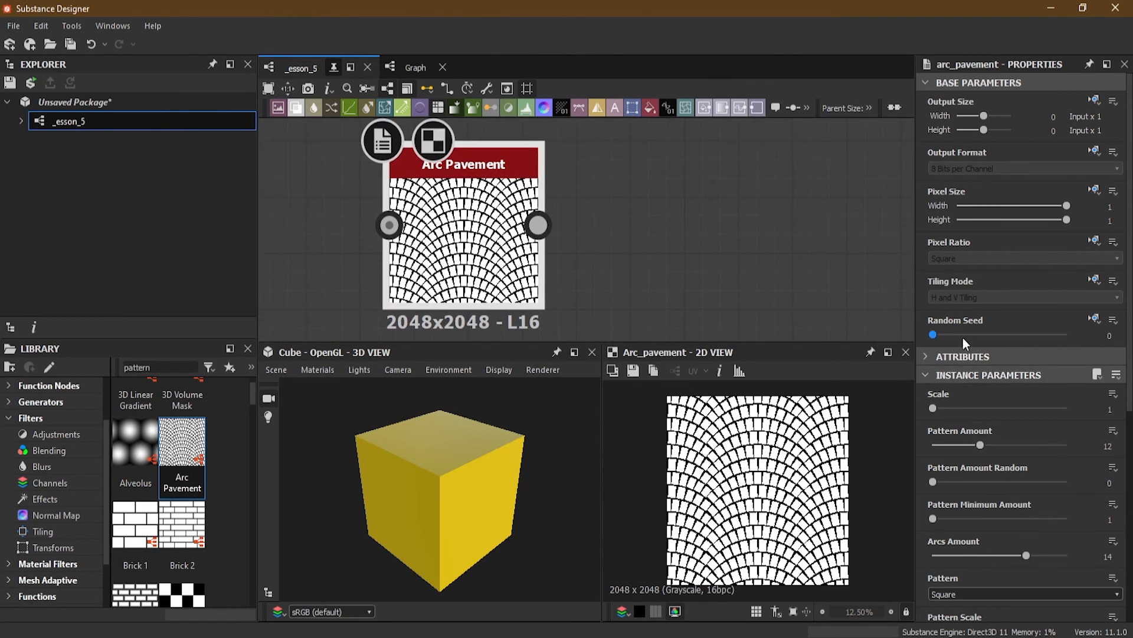
pyautogui.moveTo(977, 334); pyautogui.dragTo(935, 333)
pyautogui.moveTo(932, 482)
pyautogui.mouseDown()
pyautogui.moveTo(1072, 482)
pyautogui.moveTo(923, 481)
pyautogui.mouseUp()
# - Preview the upper Grunge Map 001 node and show its base parameters
pyautogui.scroll(-5, 725, 281)
pyautogui.moveTo(725, 281); pyautogui.dragTo(598, 131, button='middle')
pyautogui.scroll(-4, 697, 223)
pyautogui.moveTo(703, 256); pyautogui.dragTo(723, 160, button='middle')
pyautogui.scroll(8, 618, 201)
pyautogui.doubleClick(490, 186)
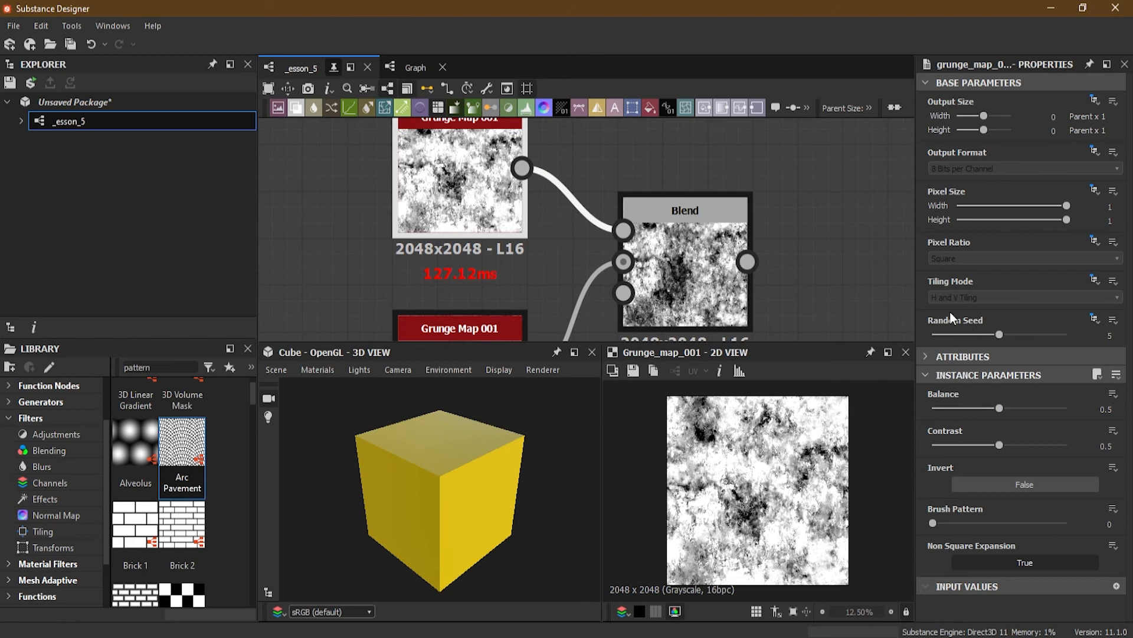
# - Return to the Arc Pavement node and examine its instance parameters
pyautogui.scroll(-2, 613, 229)
pyautogui.moveTo(613, 229); pyautogui.dragTo(822, 356, button='middle')
pyautogui.scroll(-2, 684, 227)
pyautogui.moveTo(741, 185); pyautogui.dragTo(666, 206, button='middle')
pyautogui.scroll(7, 628, 248)
pyautogui.click(665, 205)
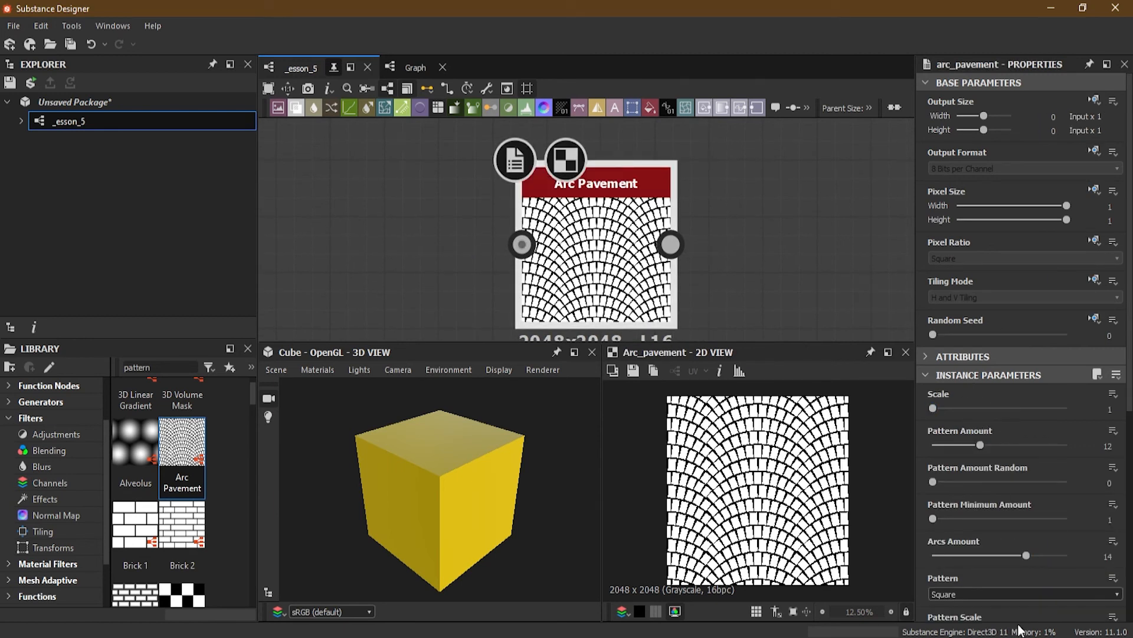
# - Search for "tile" and add a Tile Generator node in the empty area beside the Arc Pavement node
pyautogui.scroll(-4, 738, 254)
pyautogui.moveTo(738, 254); pyautogui.dragTo(688, 175, button='middle')
pyautogui.scroll(-3, 688, 176)
pyautogui.moveTo(724, 248); pyautogui.dragTo(693, 253, button='middle')
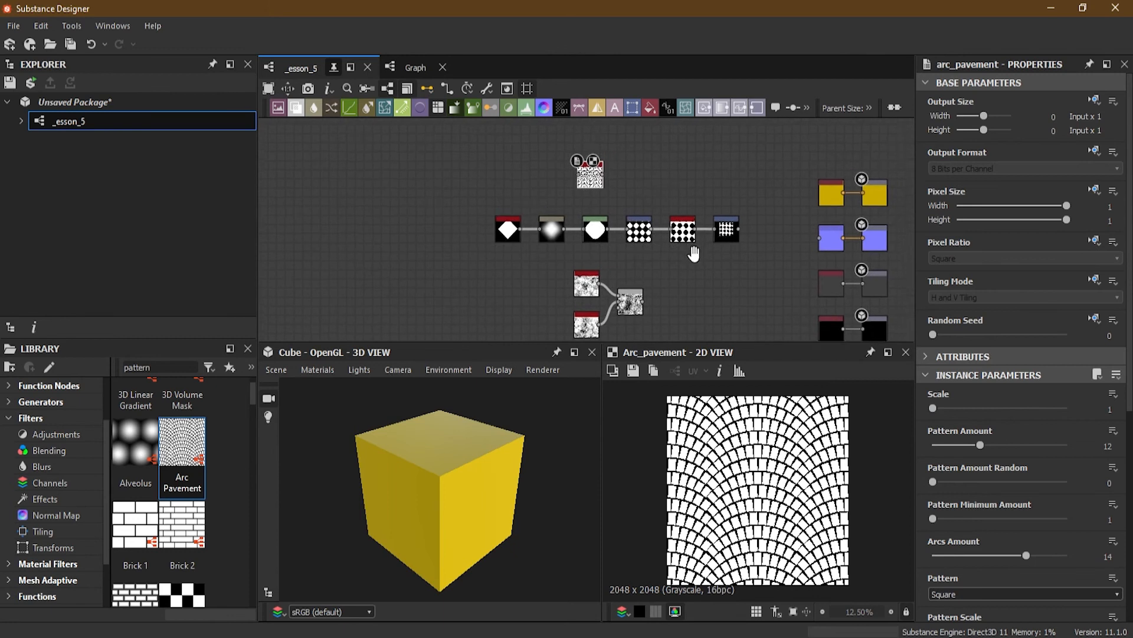
pyautogui.scroll(3, 645, 194)
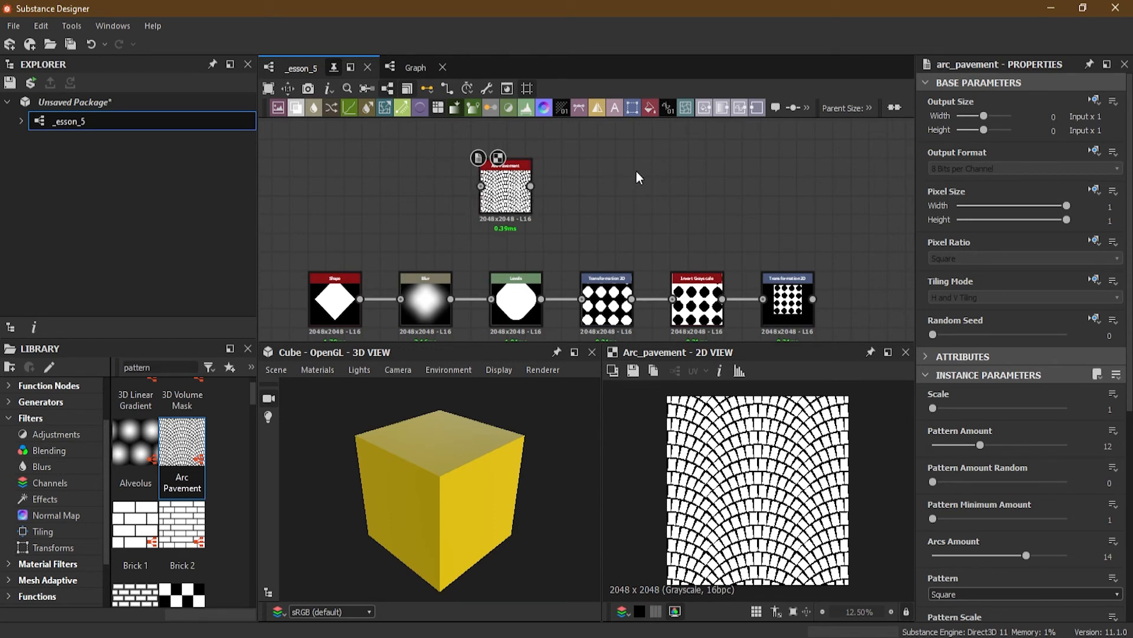
pyautogui.click(674, 182)
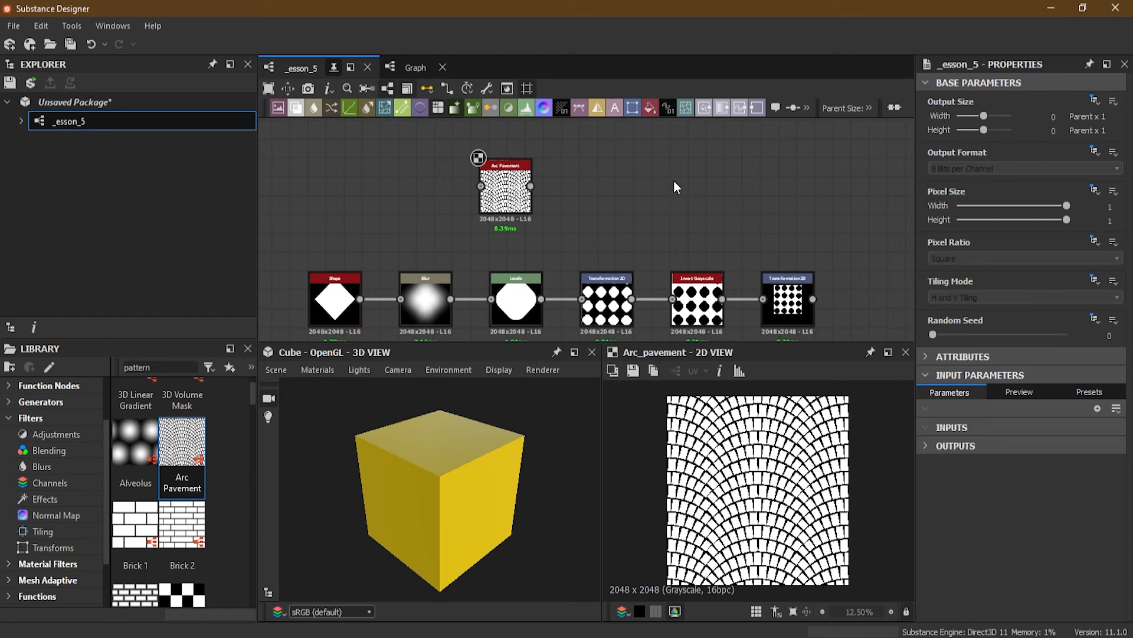
pyautogui.press('space')
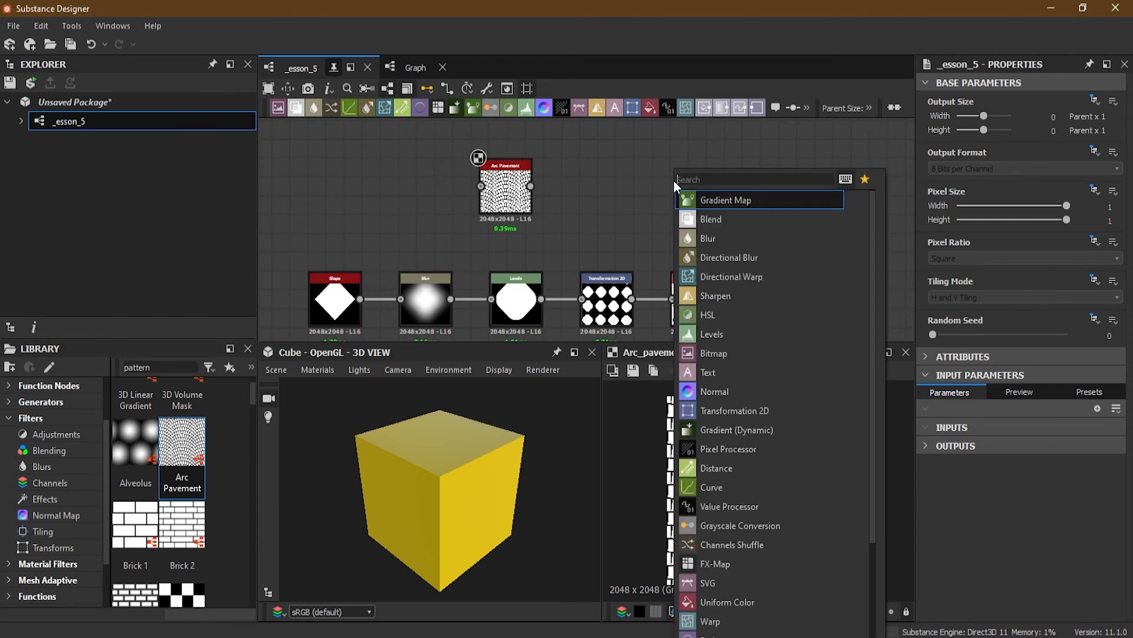
pyautogui.write('tile')
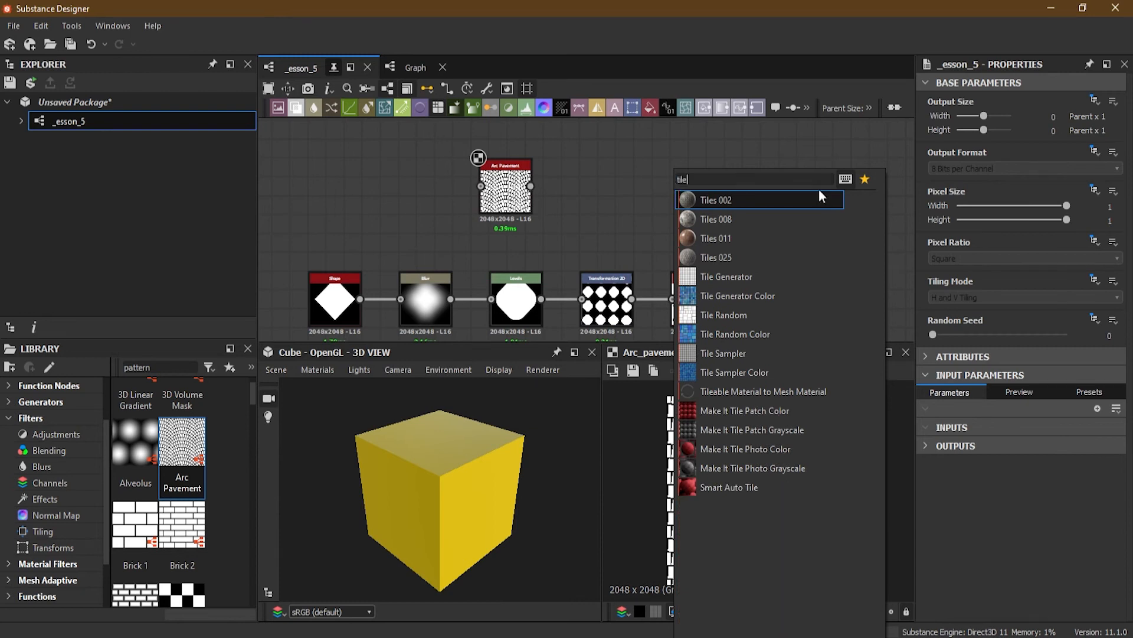
pyautogui.click(750, 275)
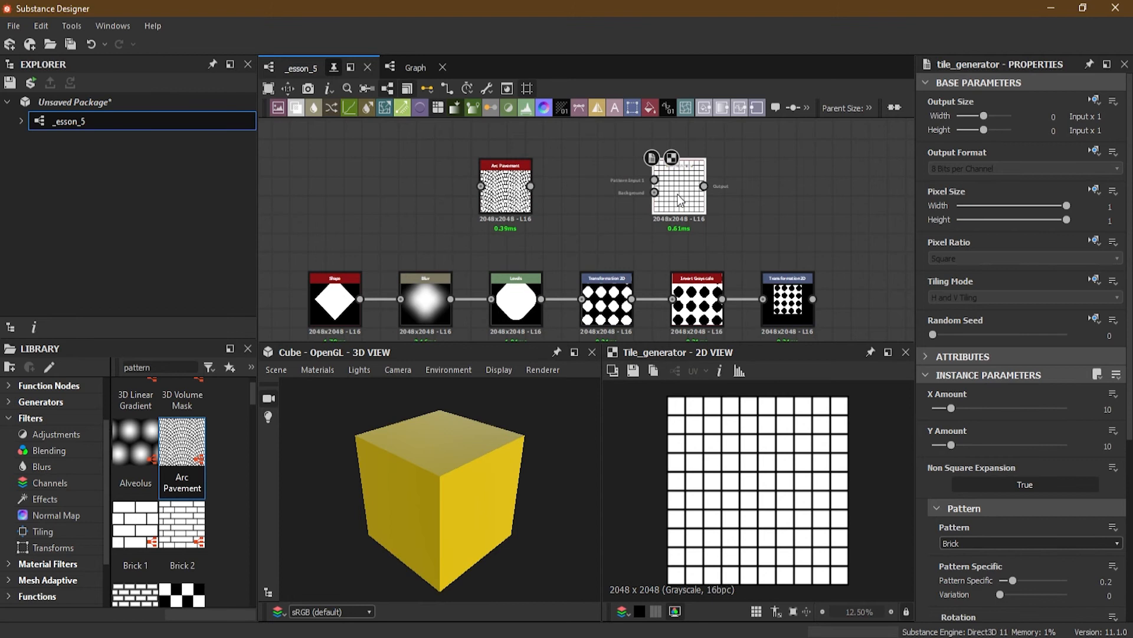
# - Examine the Tile Generator's parameters and move the node below the Shape and Blur nodes
pyautogui.scroll(5, 679, 186)
pyautogui.scroll(-1, 679, 187)
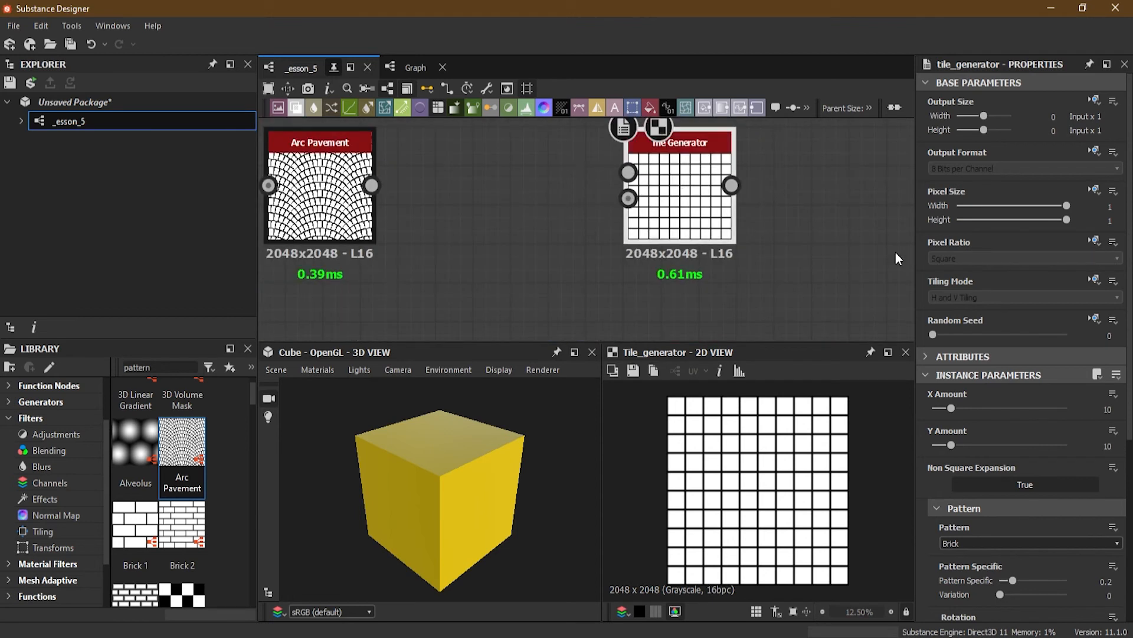
pyautogui.moveTo(781, 222); pyautogui.dragTo(734, 246, button='middle')
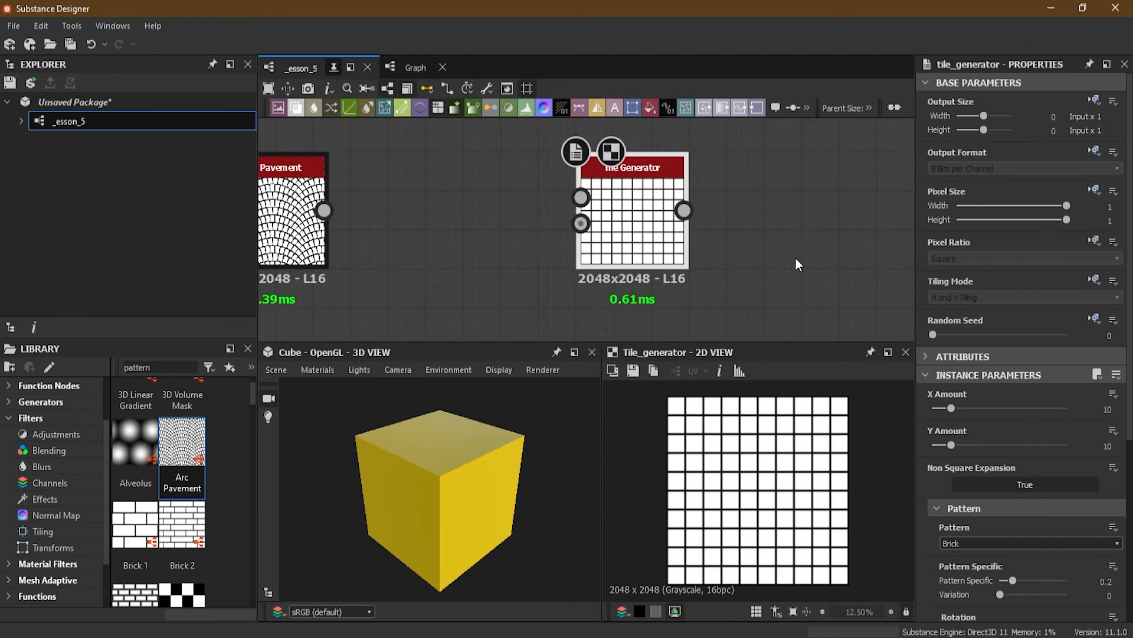
pyautogui.scroll(-4, 1024, 355)
pyautogui.scroll(-1, 1024, 355)
pyautogui.moveTo(1130, 354); pyautogui.dragTo(1129, 331)
pyautogui.scroll(-5, 707, 231)
pyautogui.moveTo(719, 233); pyautogui.dragTo(781, 177, button='middle')
pyautogui.moveTo(780, 176); pyautogui.dragTo(508, 334)
pyautogui.moveTo(508, 334); pyautogui.dragTo(571, 163, button='middle')
pyautogui.scroll(3, 555, 179)
pyautogui.moveTo(632, 147); pyautogui.dragTo(637, 295, button='middle')
pyautogui.moveTo(566, 276); pyautogui.dragTo(616, 302)
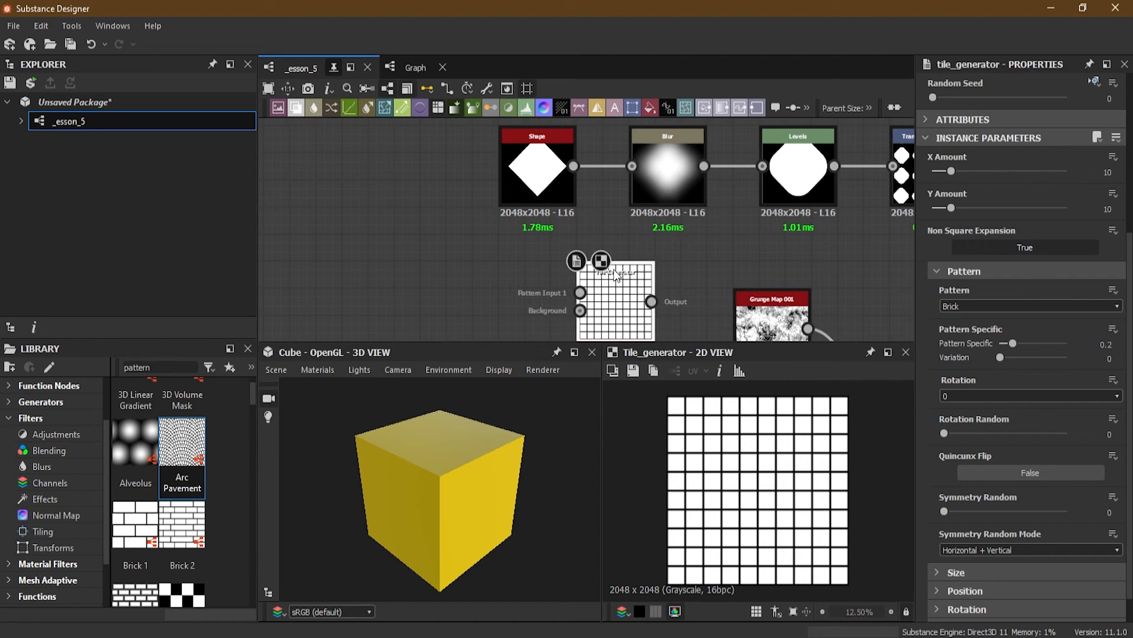
# - Connect the Shape output to the Tile Generator's Pattern Input 1 and set its Pattern to Image Input
pyautogui.moveTo(573, 166); pyautogui.dragTo(583, 295)
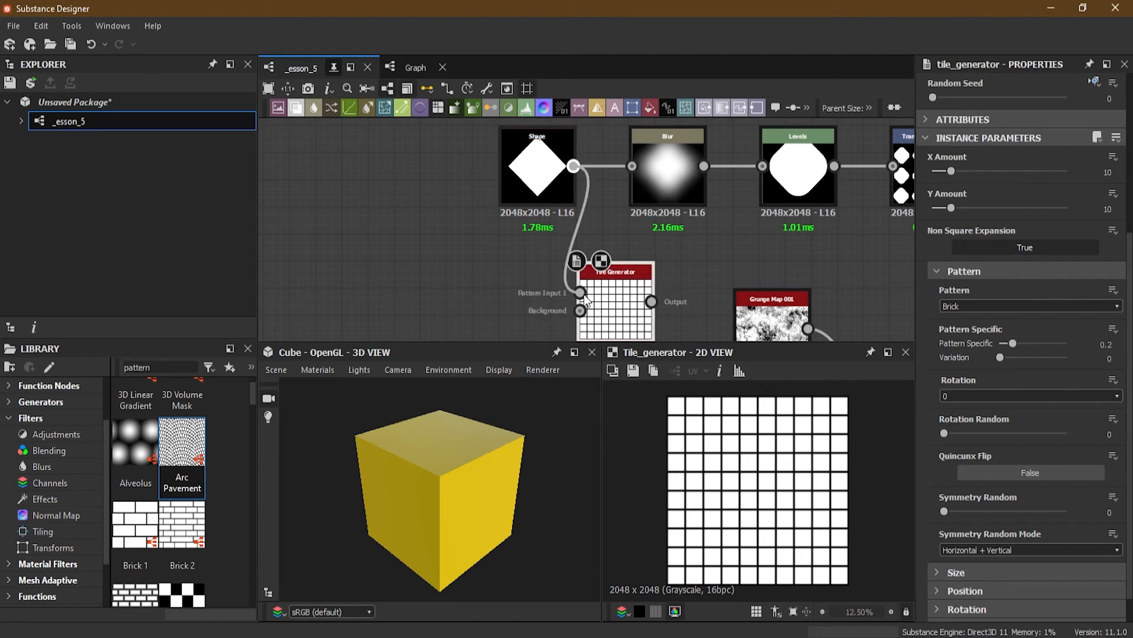
pyautogui.moveTo(616, 300); pyautogui.dragTo(643, 301)
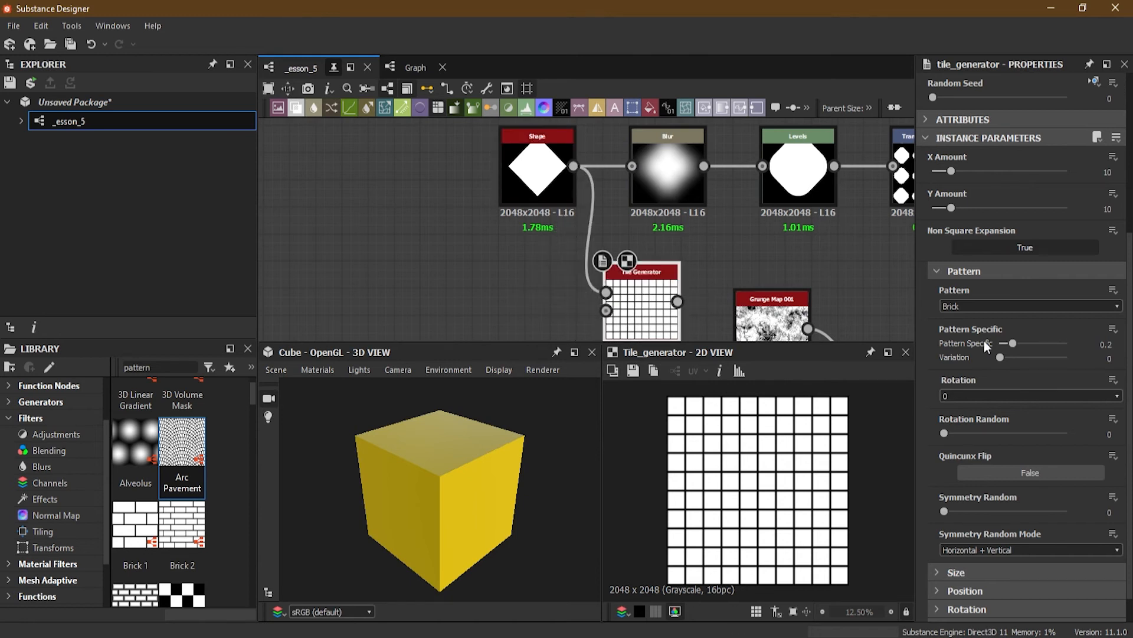
pyautogui.click(1015, 307)
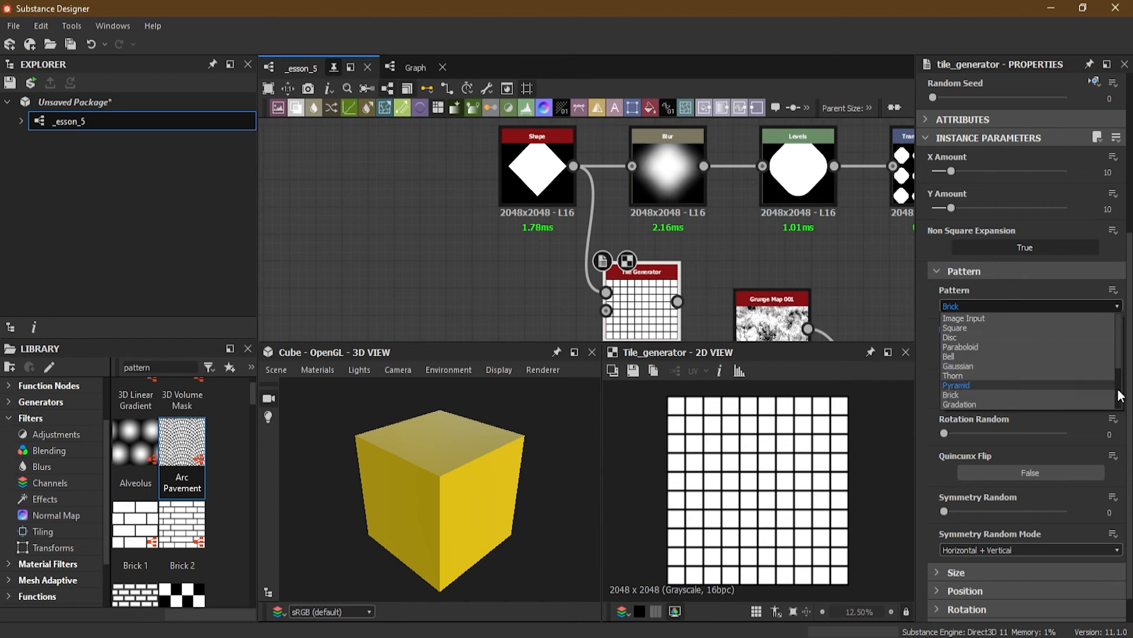
pyautogui.moveTo(1119, 358); pyautogui.dragTo(1118, 324)
pyautogui.click(1021, 318)
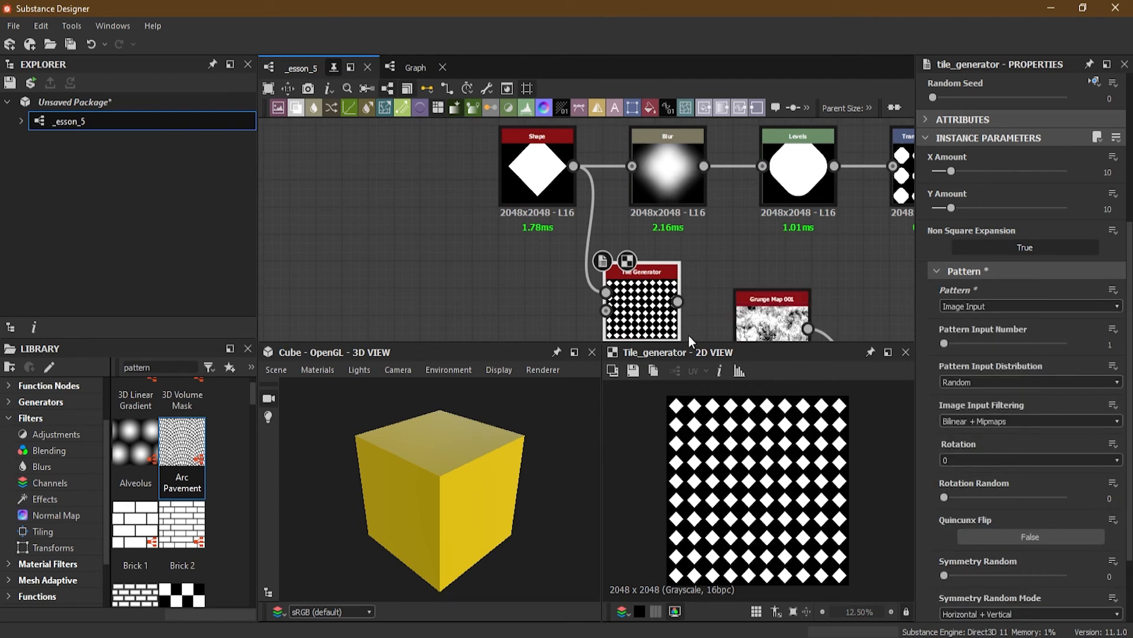
# - Move the Shape node farther away from the Blur node and focus on the Tile Generator
pyautogui.moveTo(537, 177); pyautogui.dragTo(448, 177)
pyautogui.moveTo(723, 299); pyautogui.dragTo(719, 223, button='middle')
pyautogui.scroll(2, 678, 227)
pyautogui.scroll(2, 627, 224)
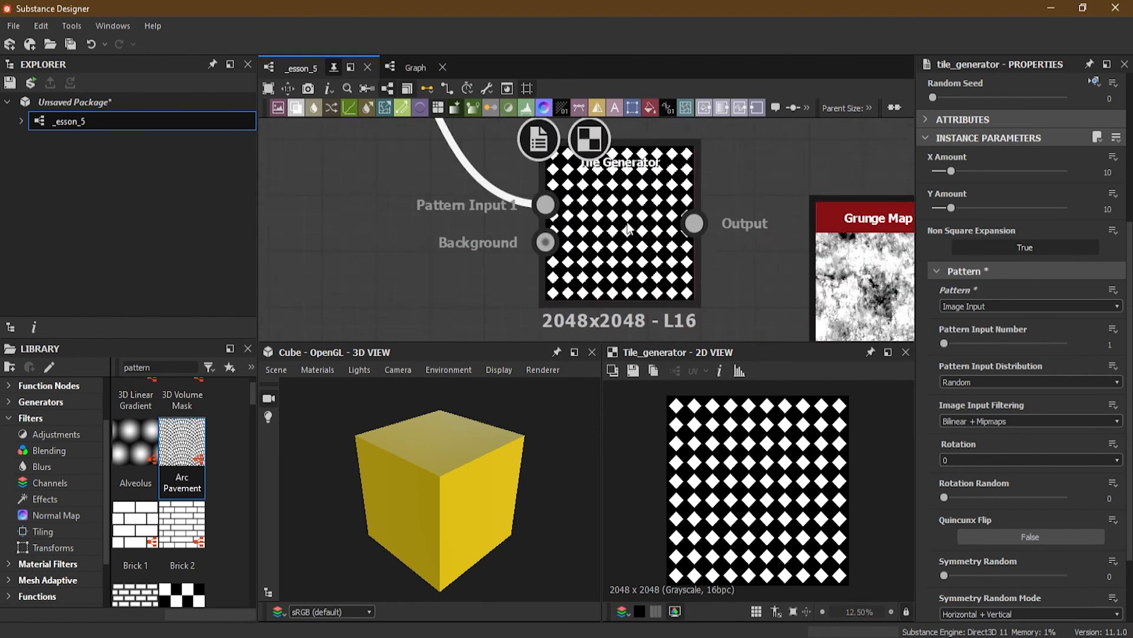
pyautogui.scroll(1, 629, 229)
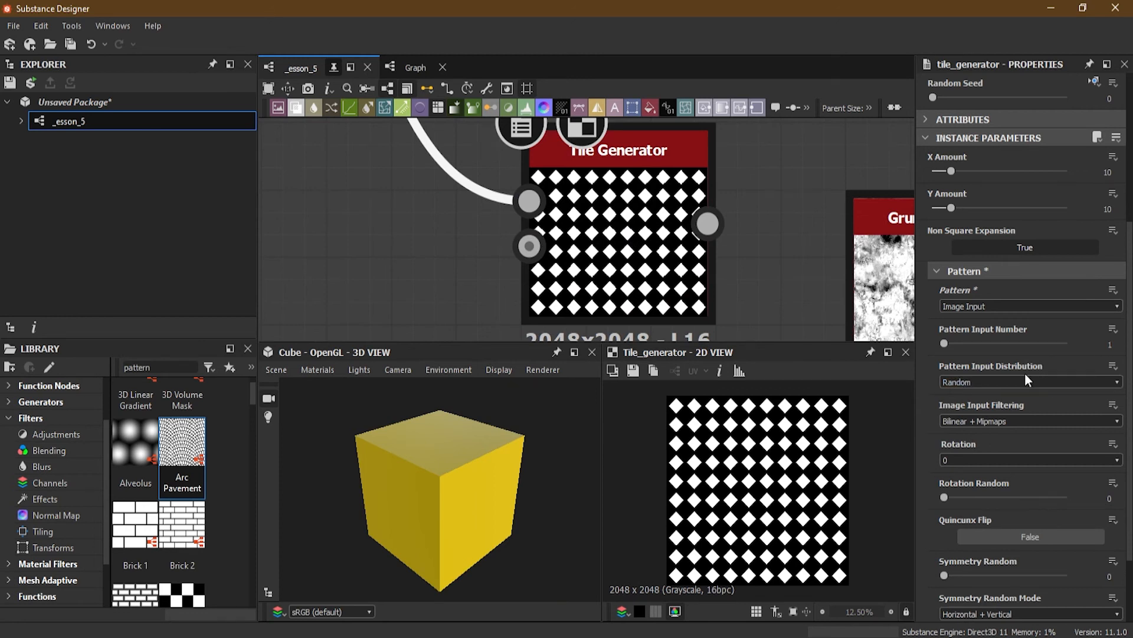
# - Try the Tile Generator's pattern rotation options and a Pattern Input Number of 2, restoring Rotation to 0 and the number to 1
pyautogui.scroll(-3, 1025, 373)
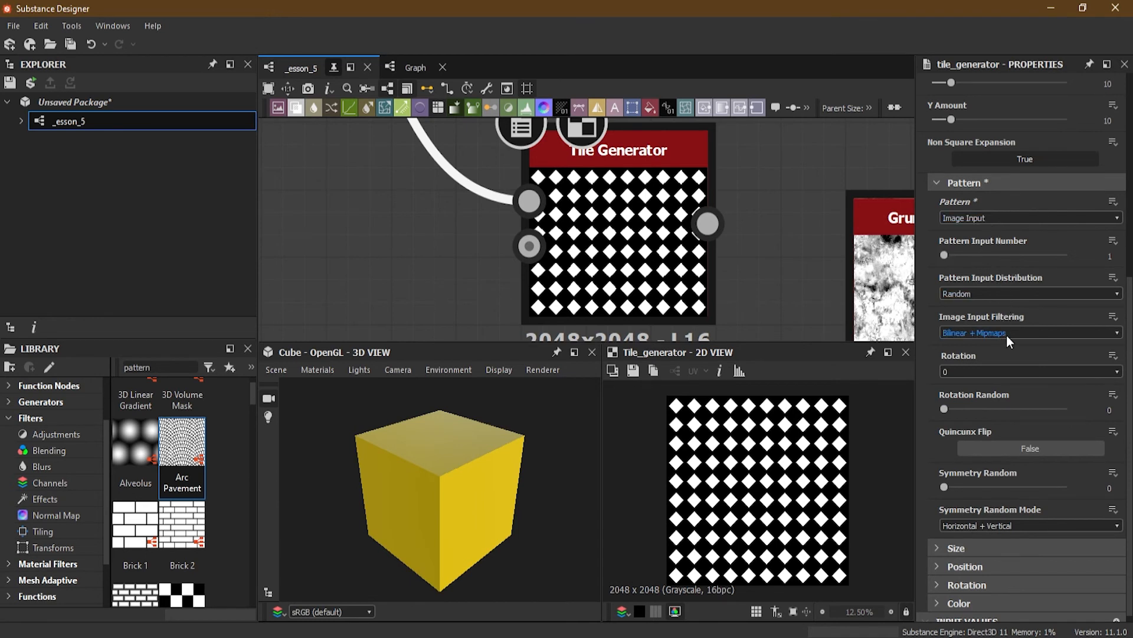
pyautogui.moveTo(944, 409)
pyautogui.mouseDown()
pyautogui.moveTo(1032, 411)
pyautogui.moveTo(930, 413)
pyautogui.mouseUp()
pyautogui.click(1003, 371)
pyautogui.click(979, 399)
pyautogui.click(981, 375)
pyautogui.click(981, 387)
pyautogui.moveTo(946, 259); pyautogui.dragTo(972, 263)
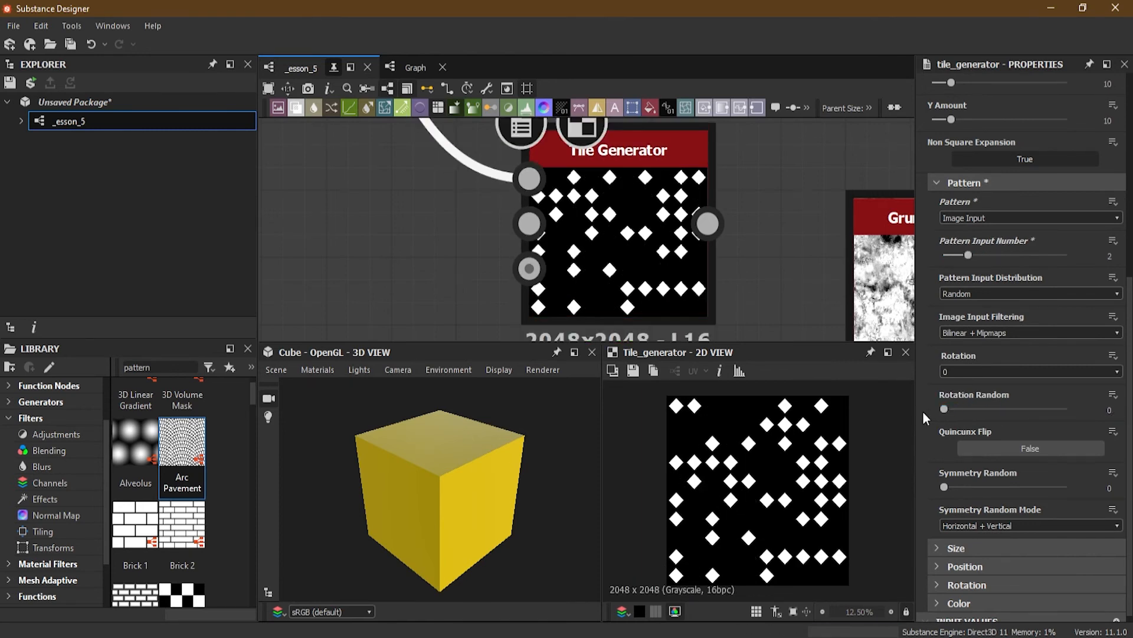
pyautogui.moveTo(967, 257); pyautogui.dragTo(925, 257)
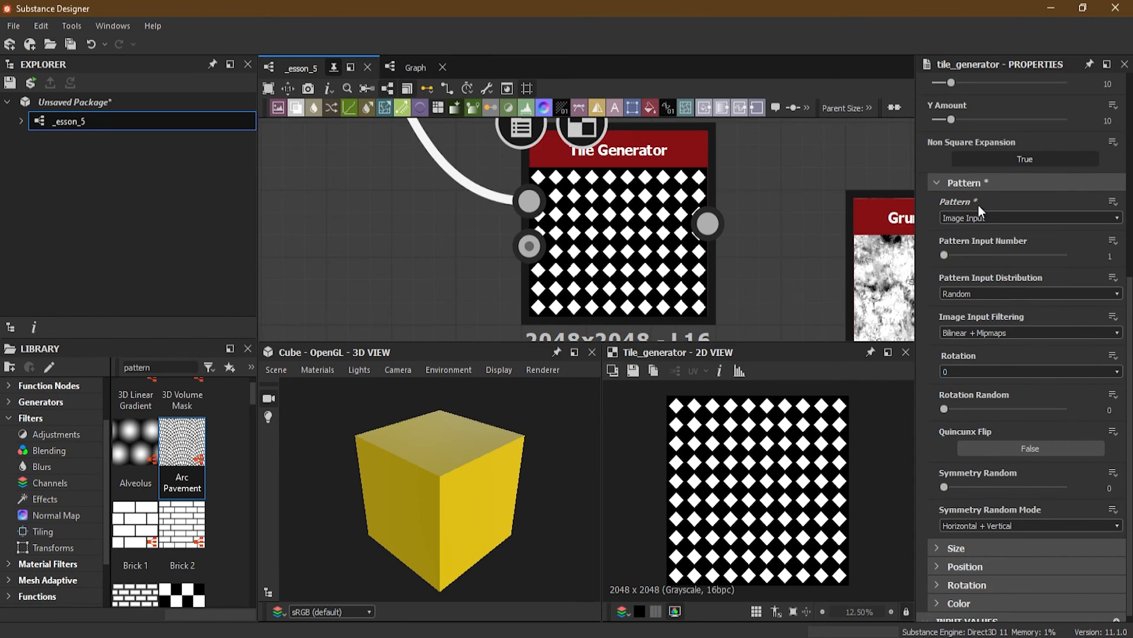
# - Try another Symmetry Random Mode, return it to Horizontal + Vertical, and check the Image Input Filtering options
pyautogui.scroll(-1, 1074, 400)
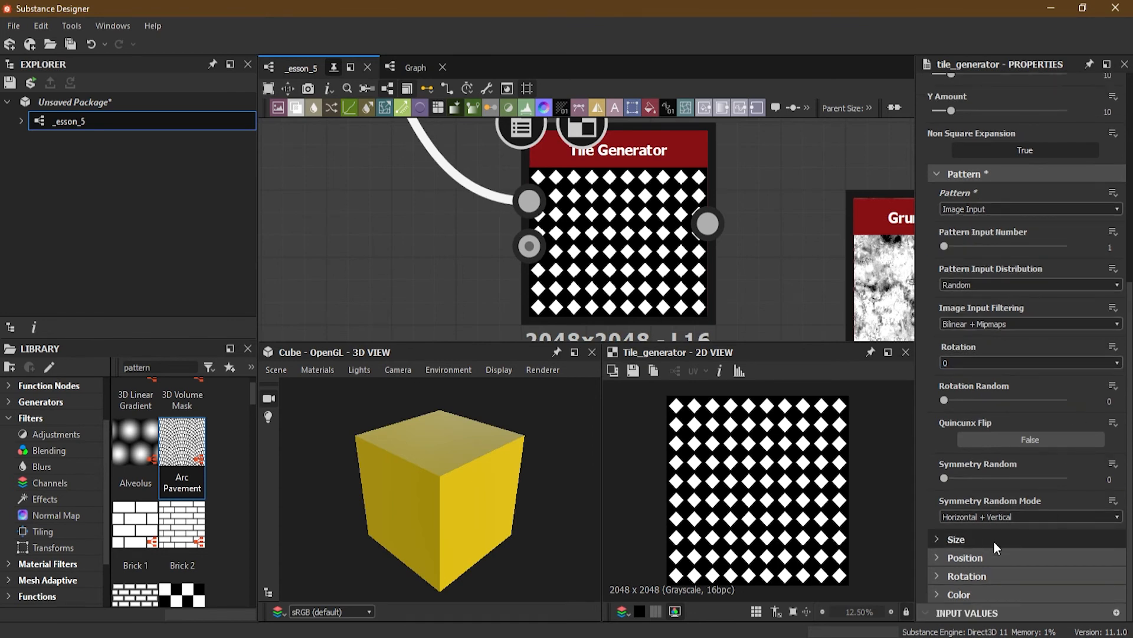
pyautogui.click(1003, 518)
pyautogui.click(960, 538)
pyautogui.click(993, 517)
pyautogui.click(990, 529)
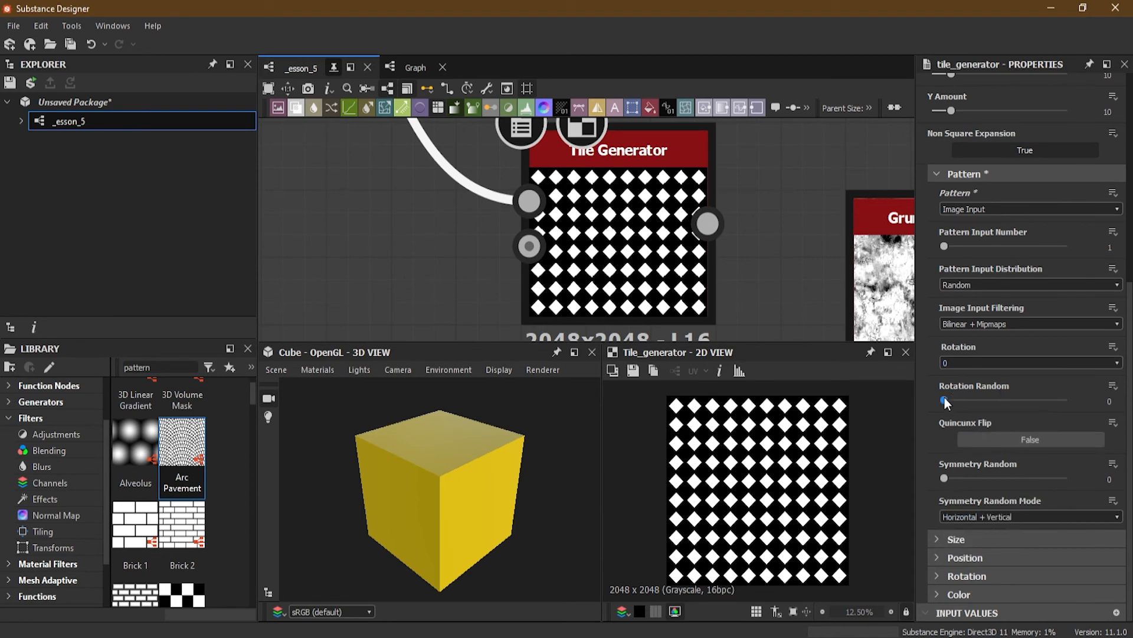
pyautogui.click(966, 326)
pyautogui.click(966, 325)
# - In the Tile Generator's Size settings, set Scale Random to 0.68 and Scale Random Seed to 322
pyautogui.click(975, 540)
pyautogui.scroll(-4, 974, 502)
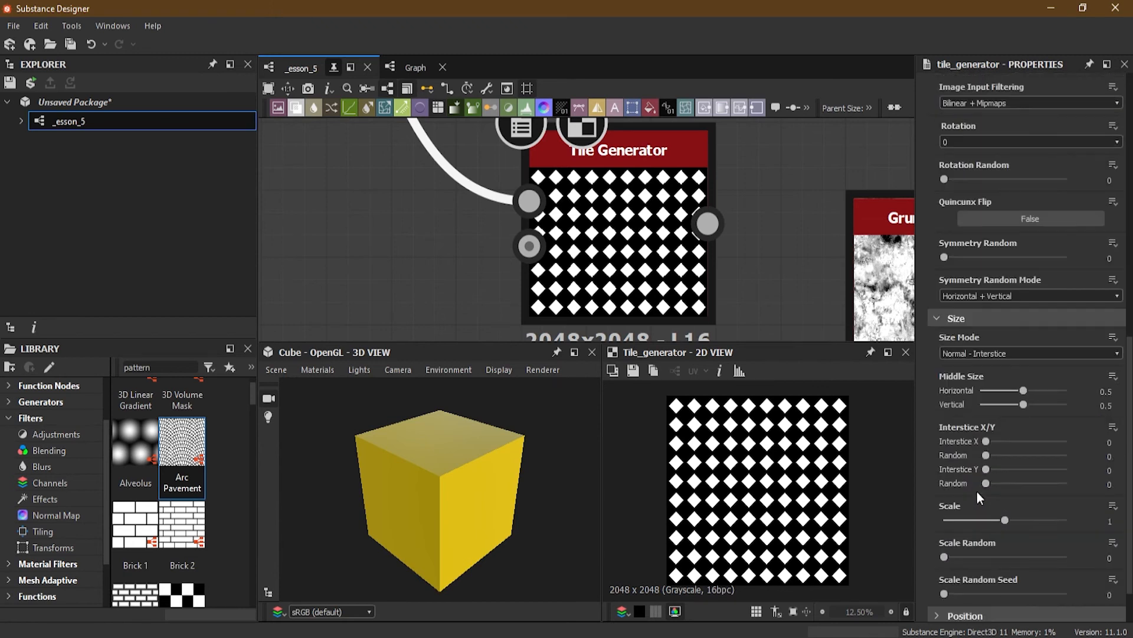
pyautogui.scroll(-1, 1016, 507)
pyautogui.moveTo(945, 512); pyautogui.dragTo(1027, 517)
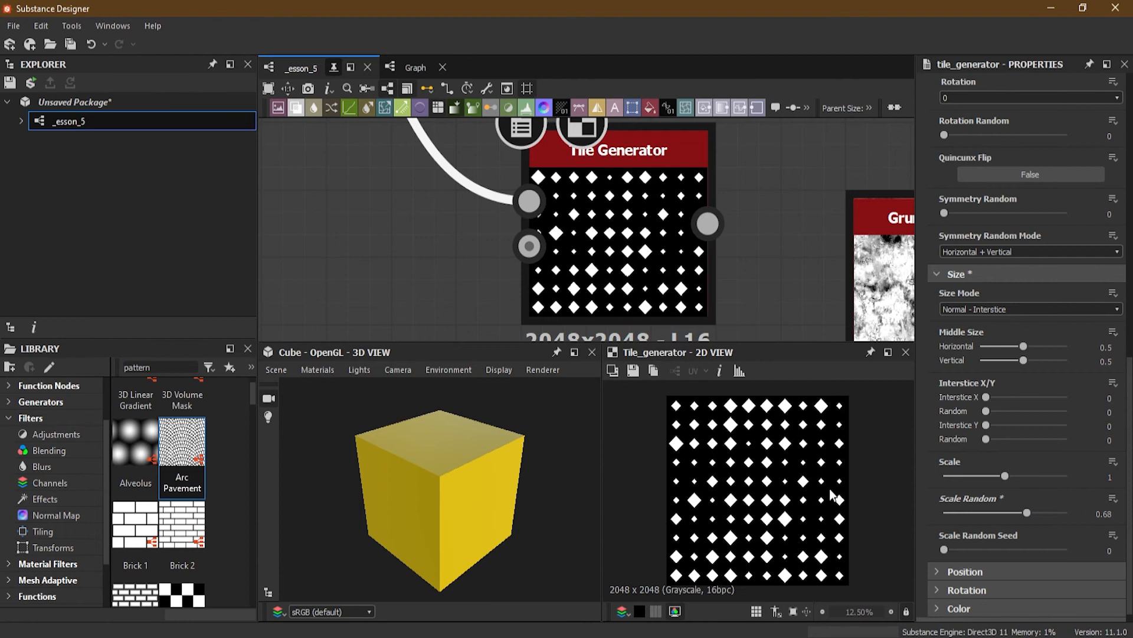
pyautogui.moveTo(944, 554); pyautogui.dragTo(983, 551)
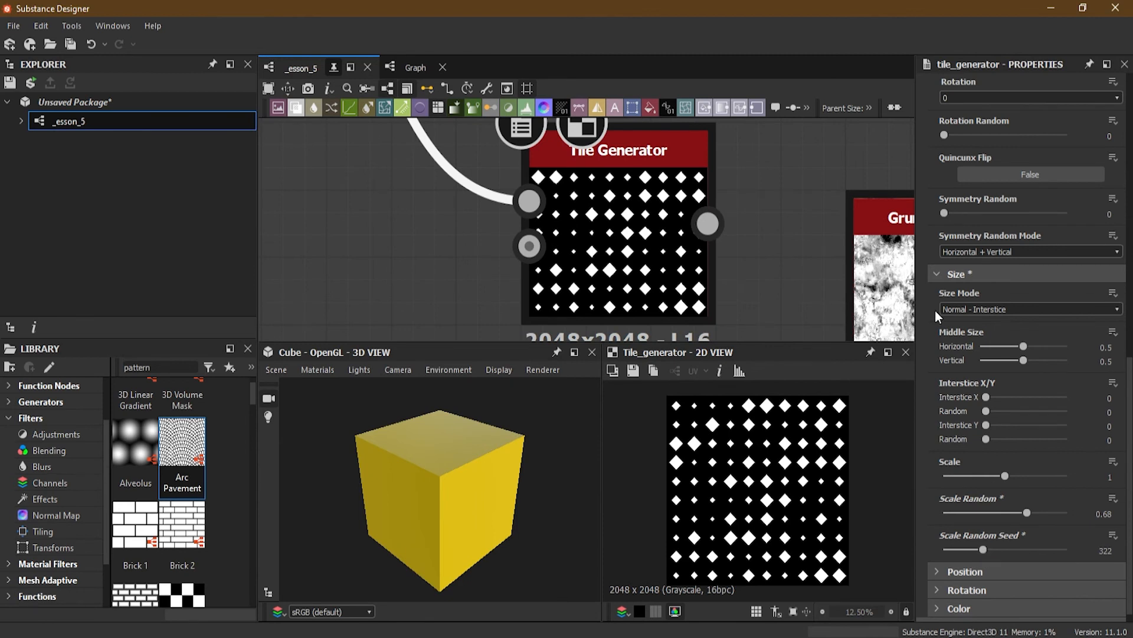
pyautogui.click(940, 273)
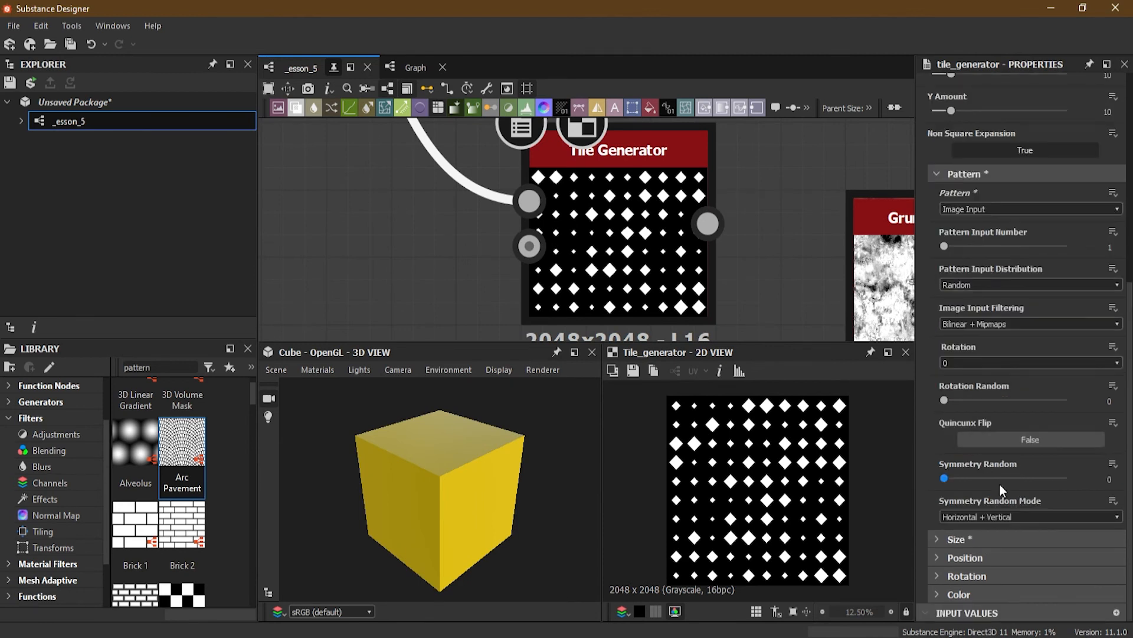
# - In the Tile Generator's Position settings, set Position Random to 0.34 in X and 0.57 in Y
pyautogui.click(992, 559)
pyautogui.scroll(-4, 968, 473)
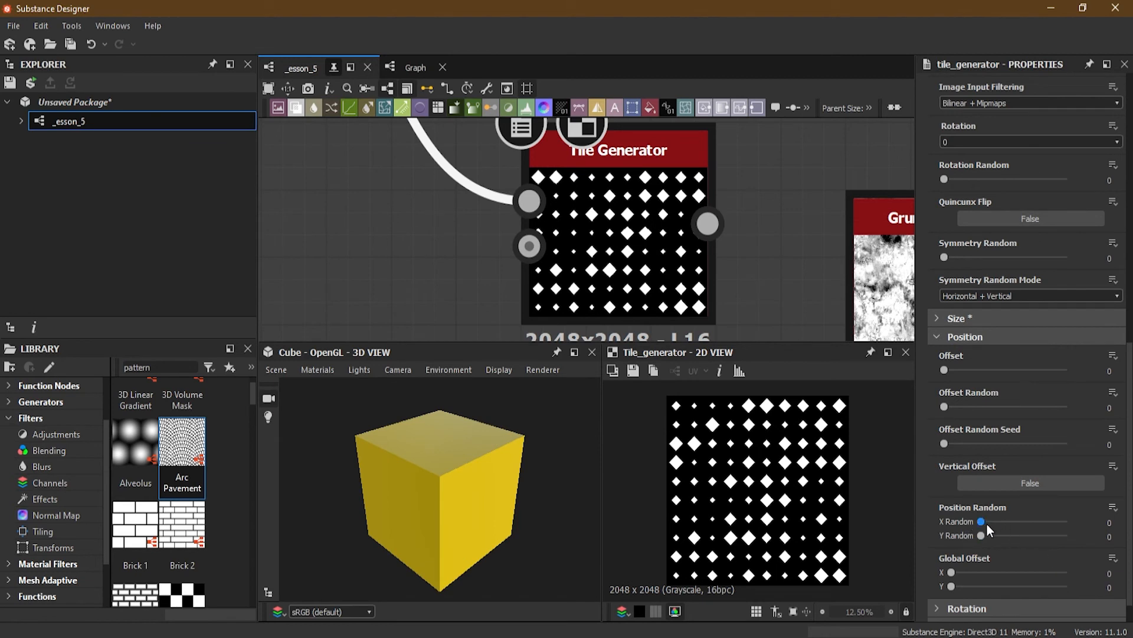
pyautogui.moveTo(982, 521); pyautogui.dragTo(1030, 536)
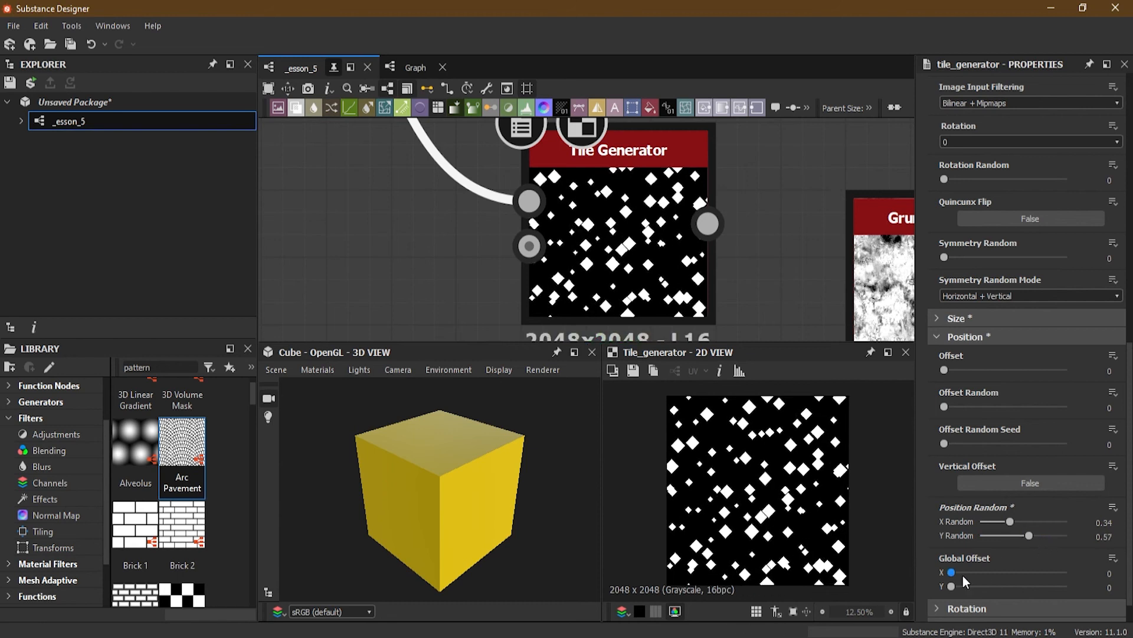
pyautogui.click(948, 337)
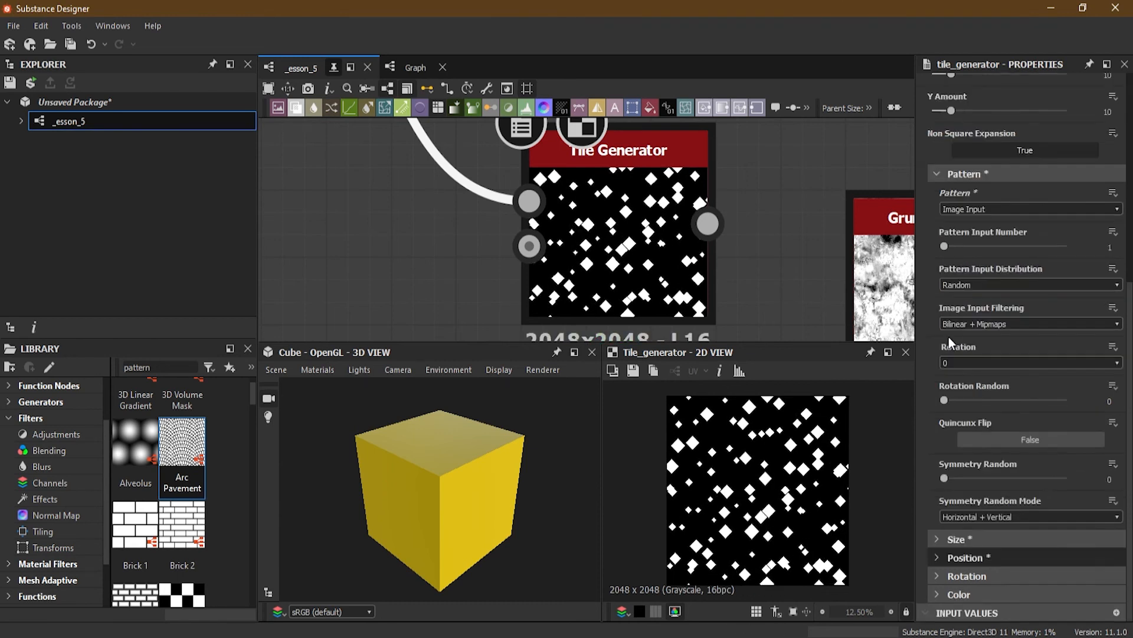
# - In the Tile Generator's Rotation settings, set Rotation Random to 0.45
pyautogui.click(991, 576)
pyautogui.scroll(-3, 993, 537)
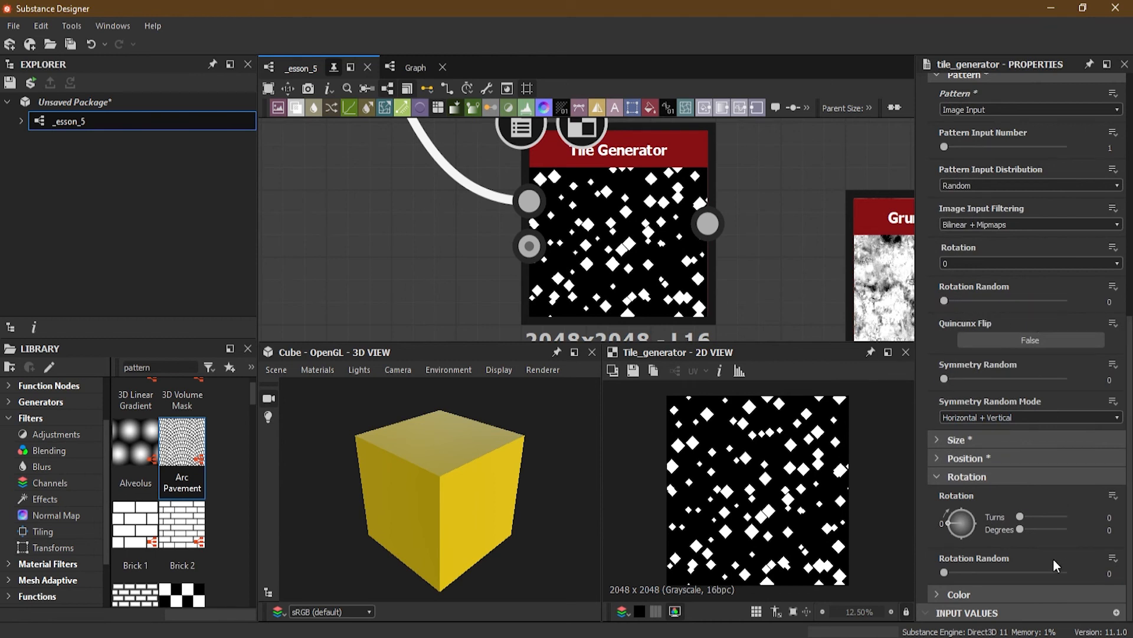
pyautogui.moveTo(945, 572); pyautogui.dragTo(992, 571)
pyautogui.moveTo(944, 300)
pyautogui.mouseDown()
pyautogui.moveTo(1013, 300)
pyautogui.moveTo(933, 296)
pyautogui.mouseUp()
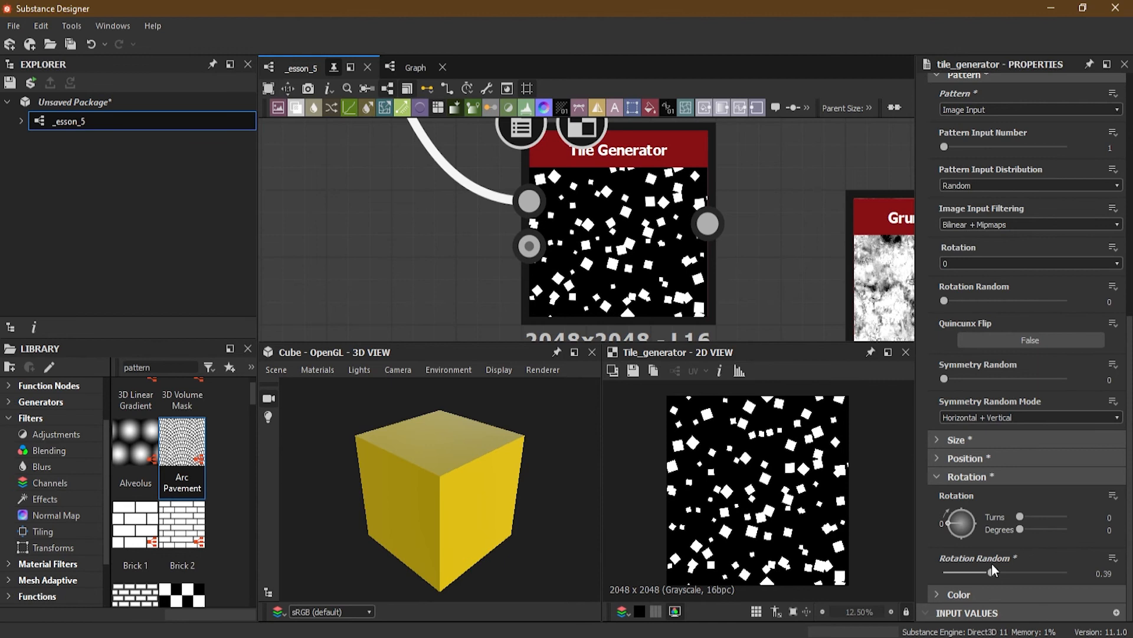
pyautogui.moveTo(989, 570)
pyautogui.mouseDown()
pyautogui.moveTo(1040, 573)
pyautogui.moveTo(982, 569)
pyautogui.moveTo(1015, 568)
pyautogui.moveTo(1000, 566)
pyautogui.mouseUp()
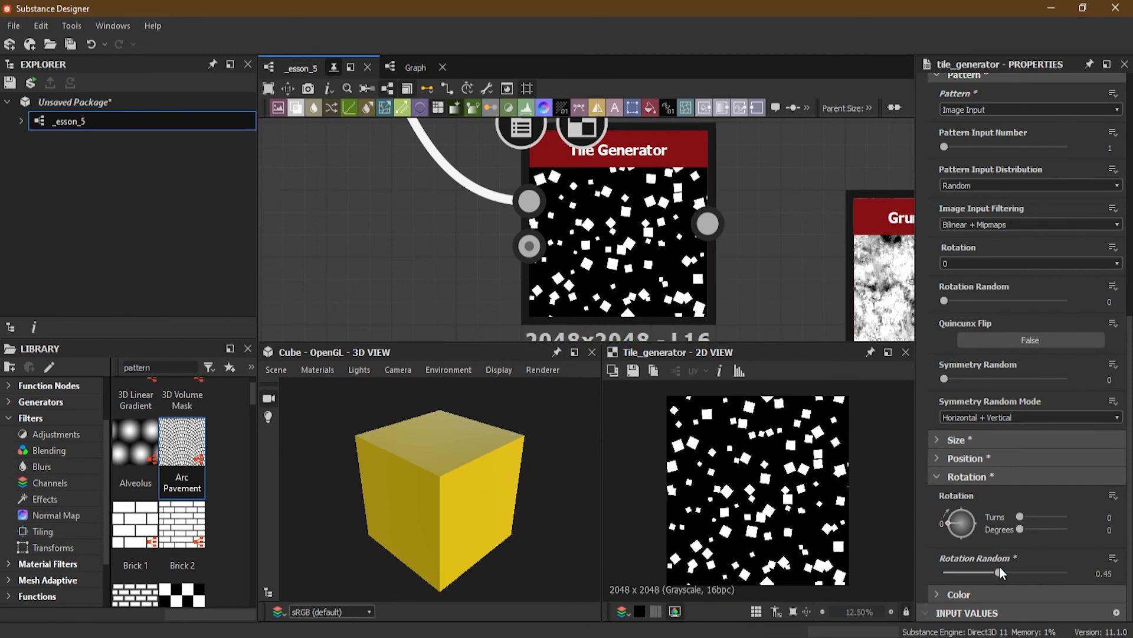
pyautogui.click(961, 476)
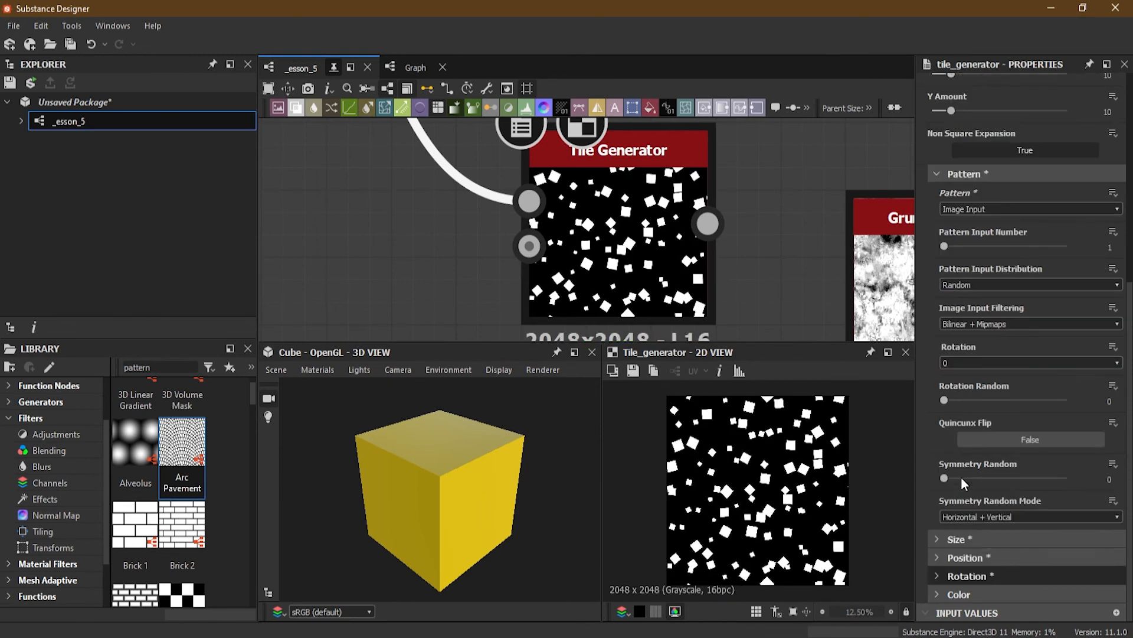
# - Expand the Tile Generator's Color settings and look through the luminance and mask options
pyautogui.click(969, 594)
pyautogui.scroll(-2, 979, 416)
pyautogui.scroll(-2, 1101, 516)
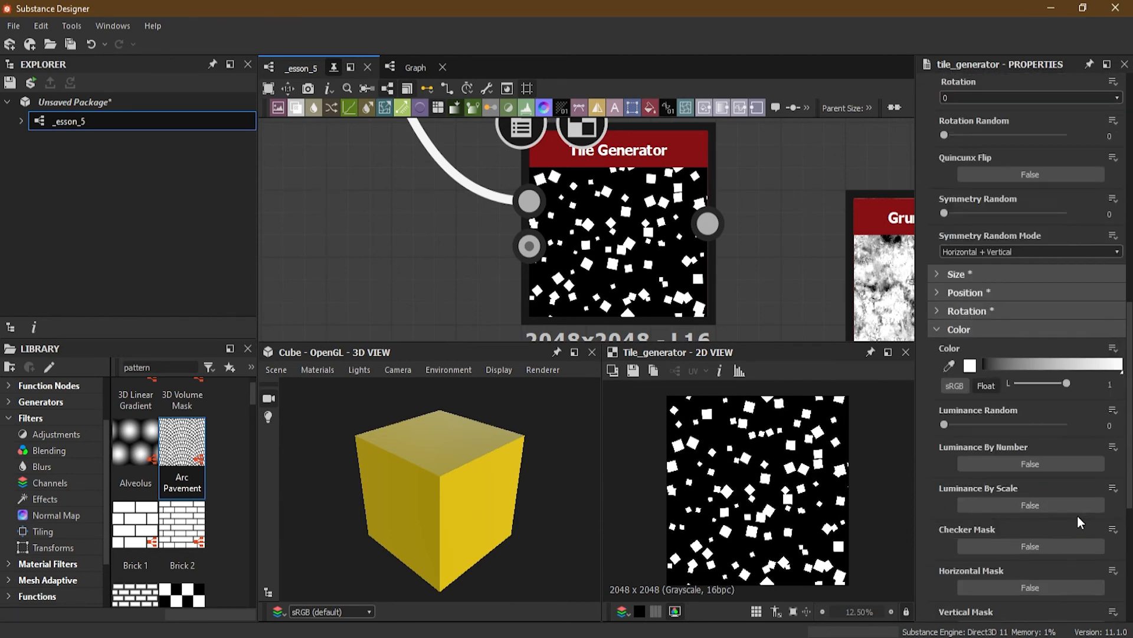
pyautogui.scroll(-2, 717, 300)
pyautogui.scroll(2, 710, 296)
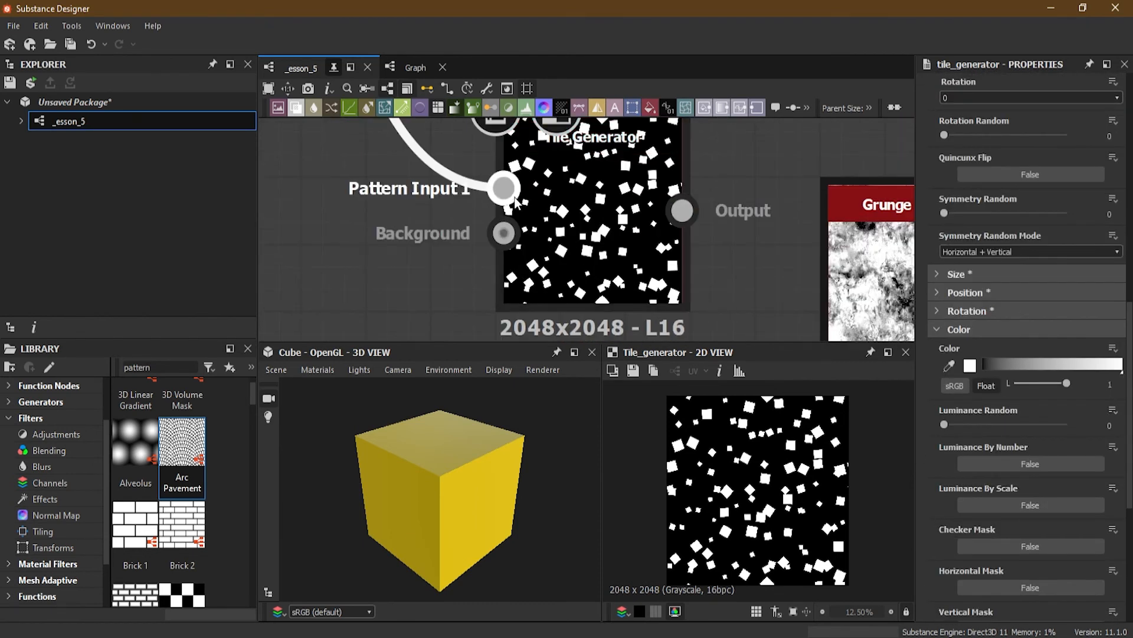
# - Try inserting a Gradient Map node on the link between the diamond shape and the Tile Generator, and undo it
pyautogui.scroll(-3, 430, 195)
pyautogui.moveTo(581, 314)
pyautogui.mouseDown(button='middle')
pyautogui.moveTo(563, 294)
pyautogui.moveTo(563, 325)
pyautogui.mouseUp(button='middle')
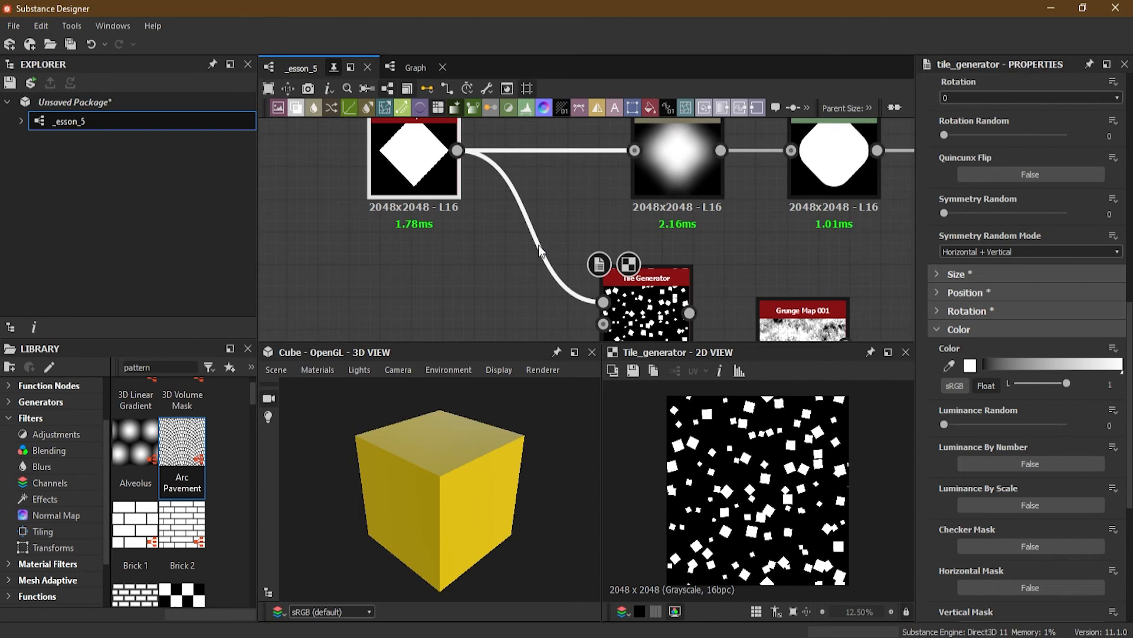
pyautogui.press('space')
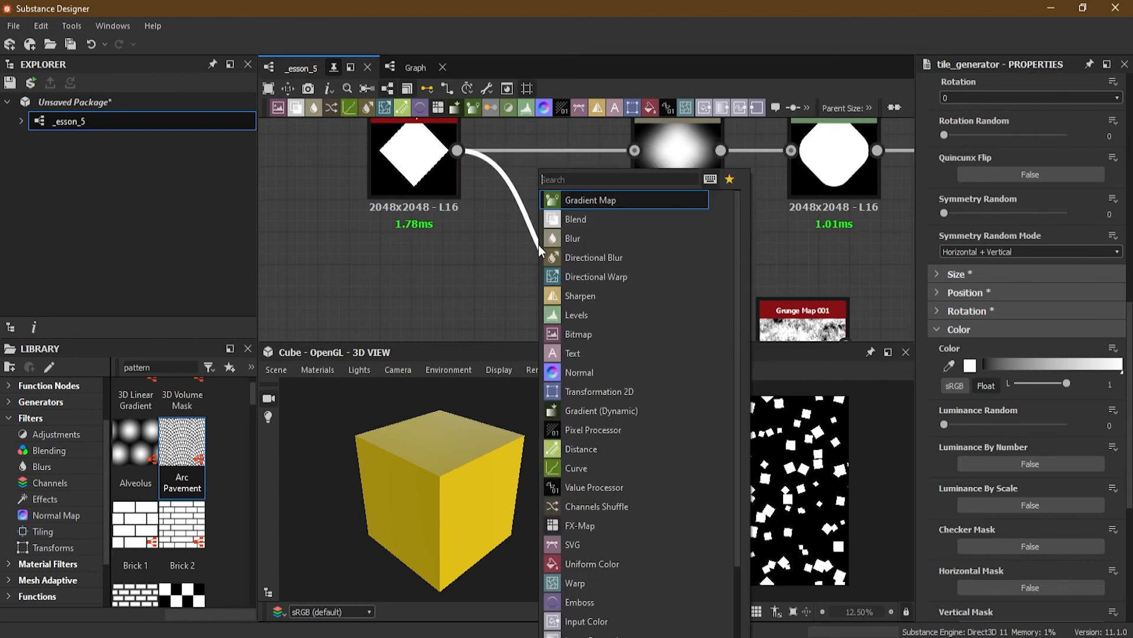
pyautogui.write('grad')
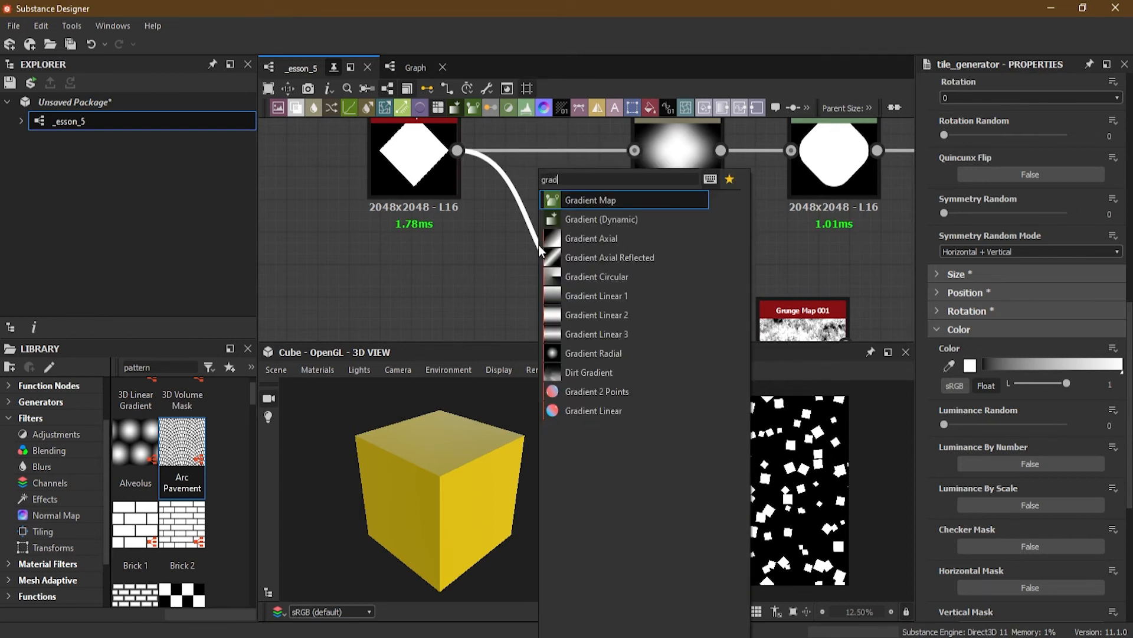
pyautogui.click(606, 198)
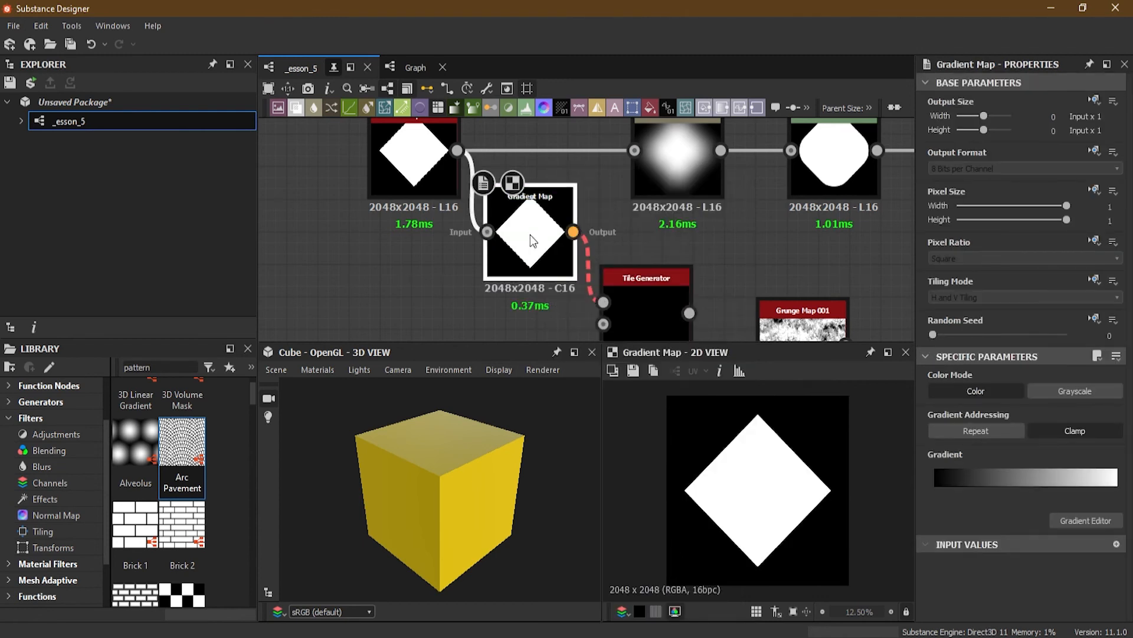
pyautogui.hotkey('ctrl', 'z')
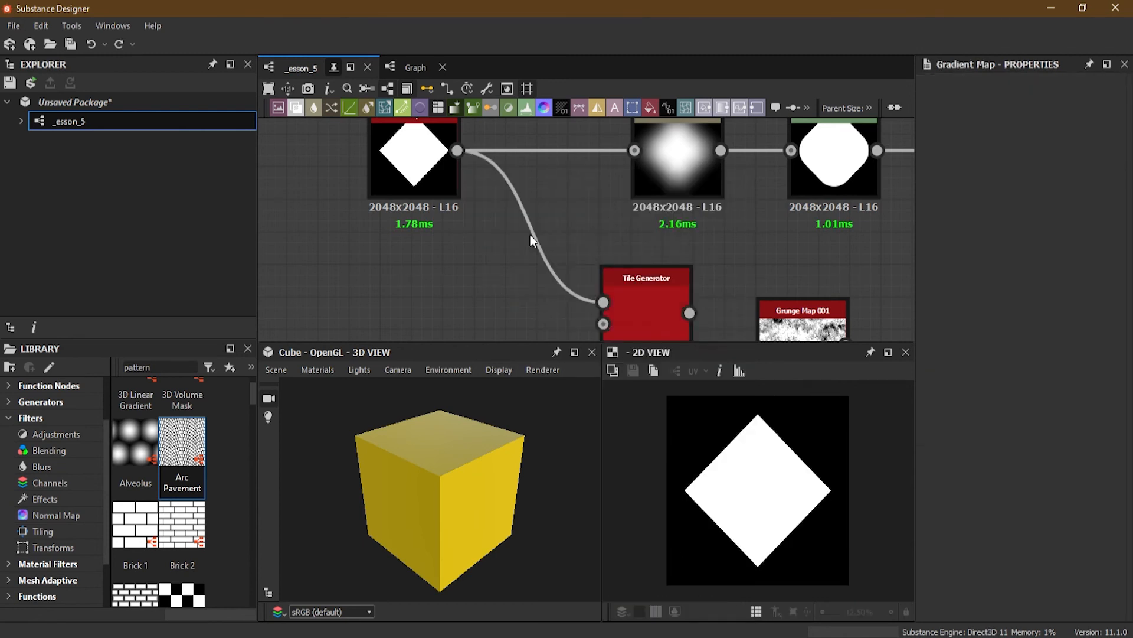
# - Reopen the Tile Generator's parameters and collapse its Pattern settings to bring up the Color options
pyautogui.scroll(3, 676, 309)
pyautogui.doubleClick(610, 288)
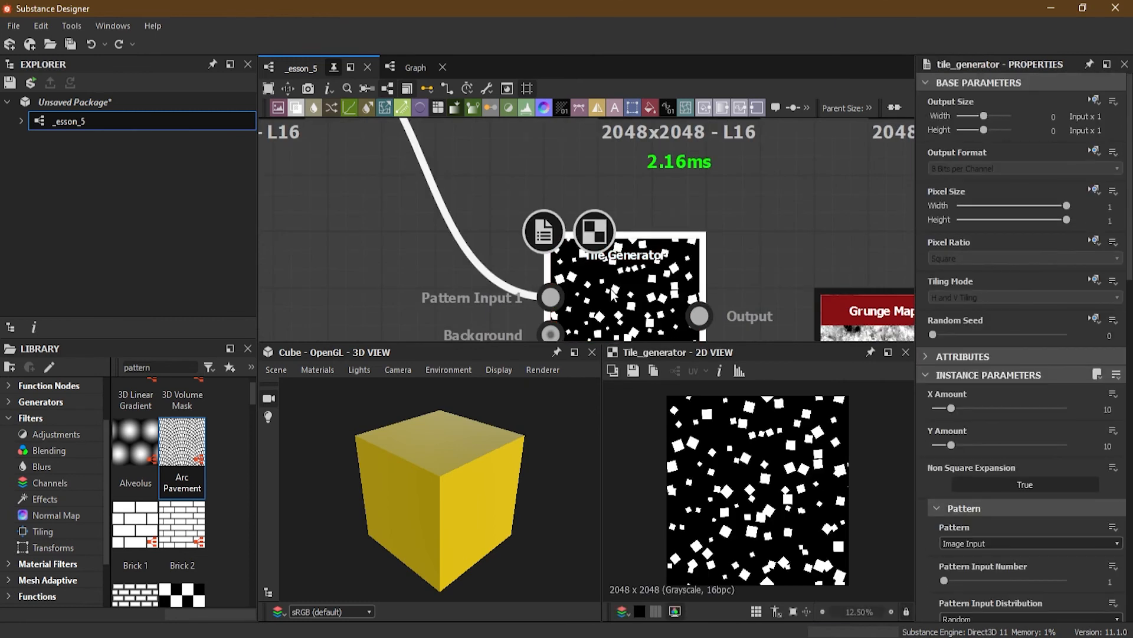
pyautogui.scroll(-3, 1036, 455)
pyautogui.scroll(-15, 1036, 455)
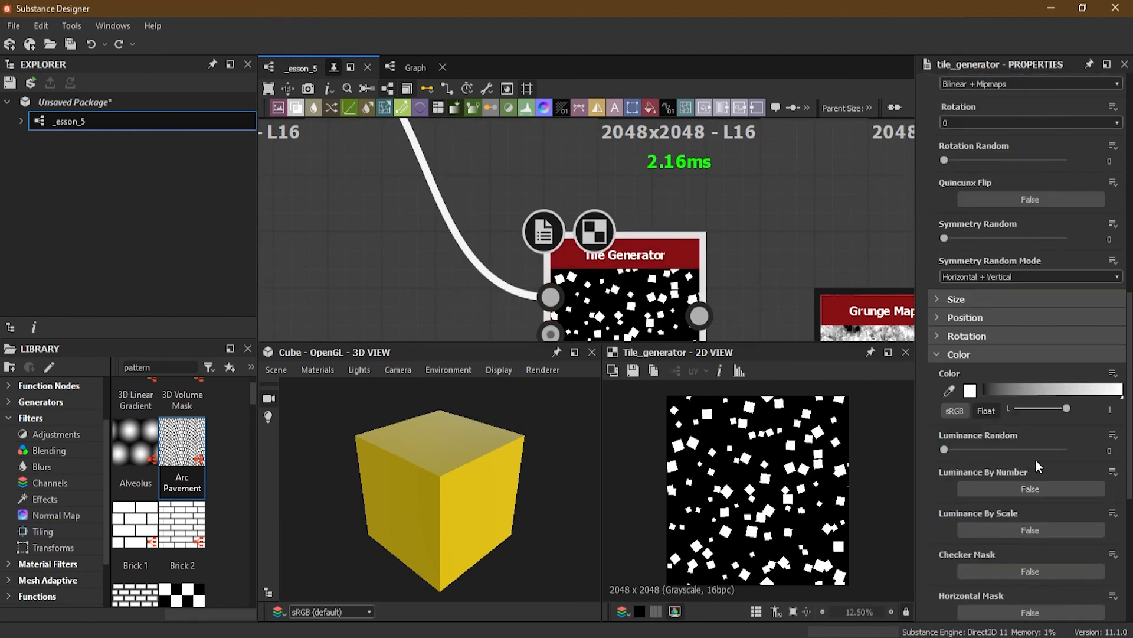
pyautogui.scroll(13, 1035, 458)
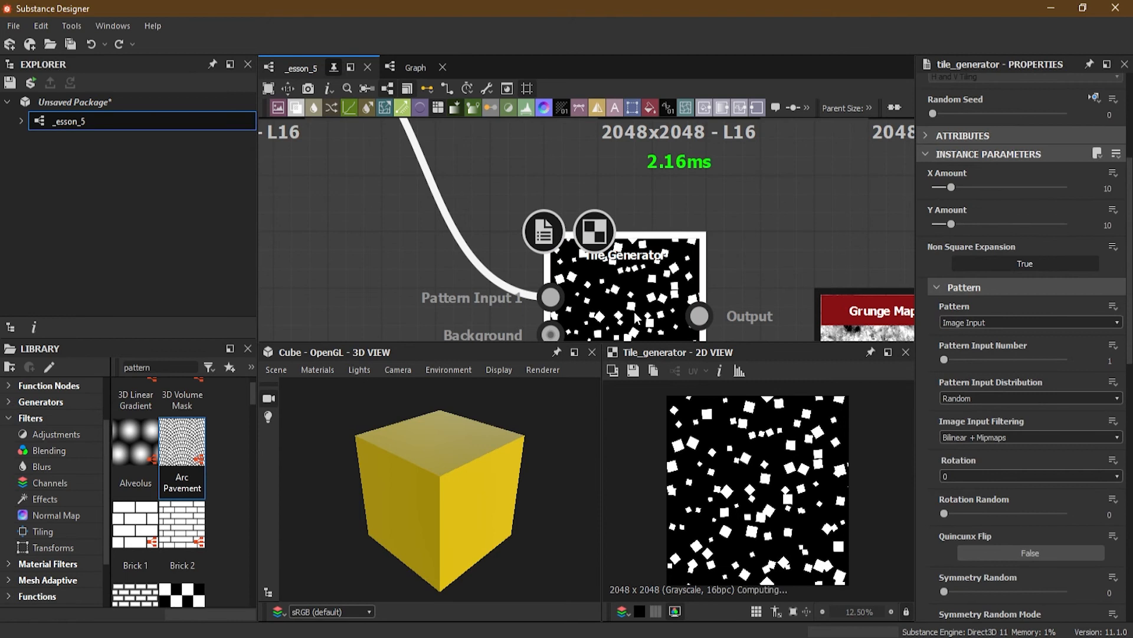
pyautogui.click(965, 287)
pyautogui.scroll(-1, 838, 294)
pyautogui.scroll(-1, 838, 294)
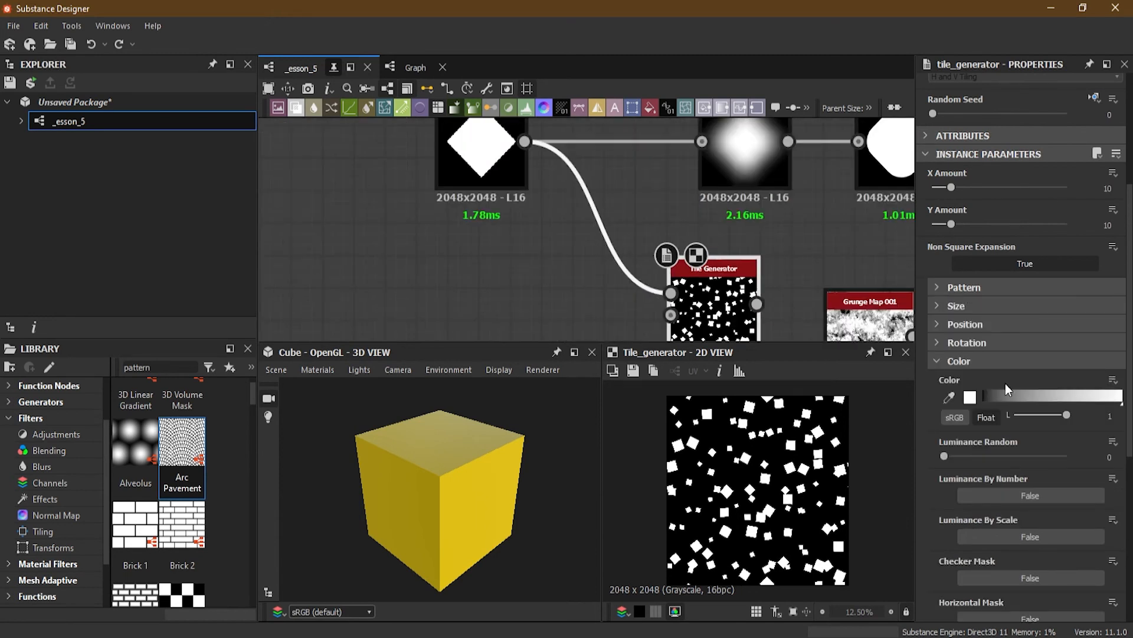
# - Try a yellow and a dark red (#611515) for the Tile Generator's Color in the color editor
pyautogui.click(970, 398)
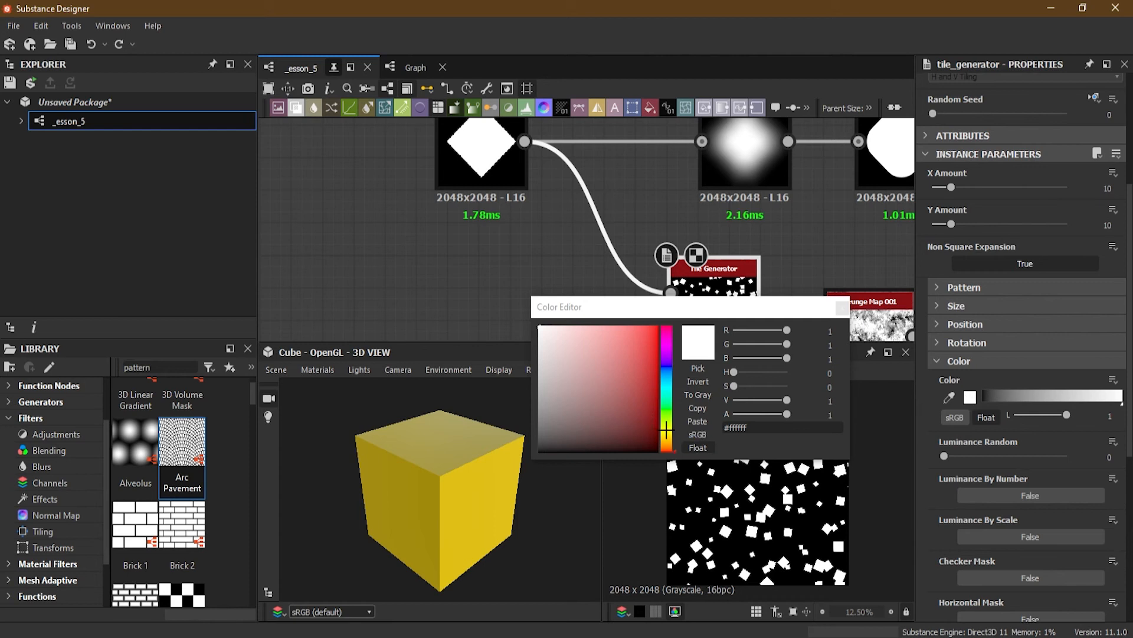
pyautogui.click(667, 429)
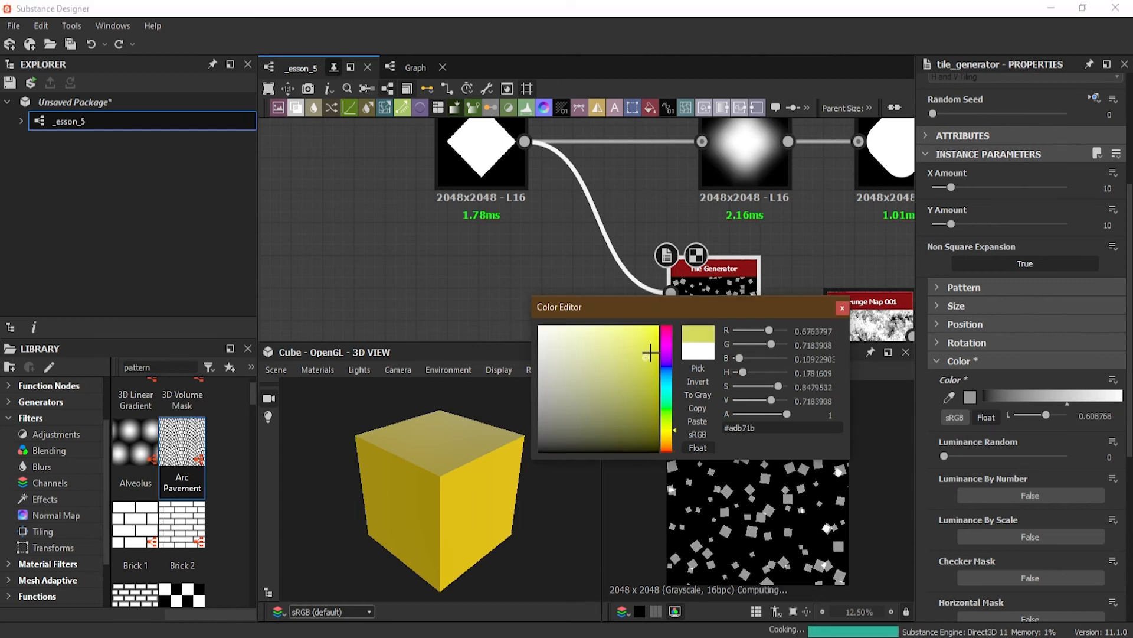
pyautogui.click(666, 326)
pyautogui.moveTo(619, 412)
pyautogui.mouseDown()
pyautogui.moveTo(655, 429)
pyautogui.moveTo(630, 385)
pyautogui.moveTo(622, 401)
pyautogui.moveTo(633, 404)
pyautogui.mouseUp()
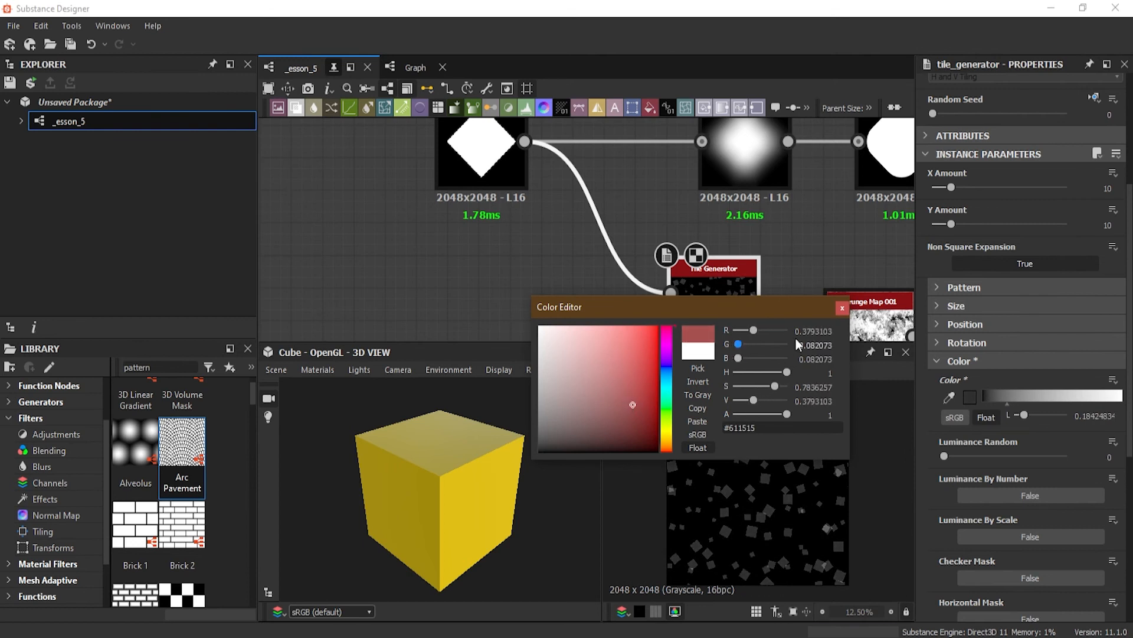
# - Toggle the sRGB option of the Tile Generator's Color, pick the red #d50707, and close the color editor
pyautogui.click(1049, 442)
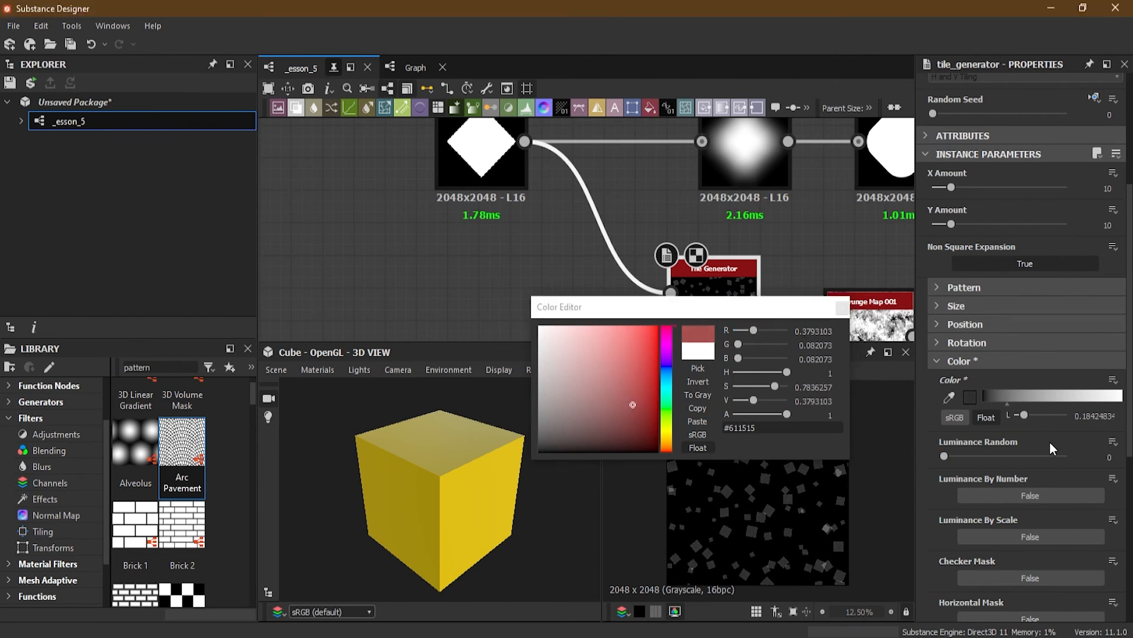
pyautogui.click(953, 418)
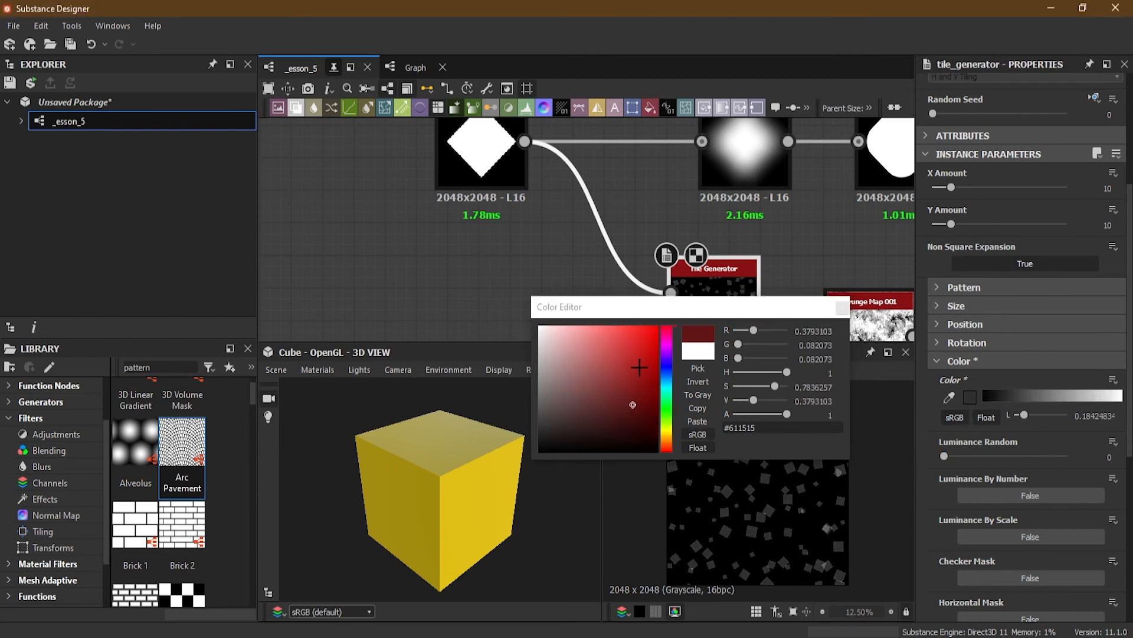
pyautogui.moveTo(640, 367); pyautogui.dragTo(654, 347)
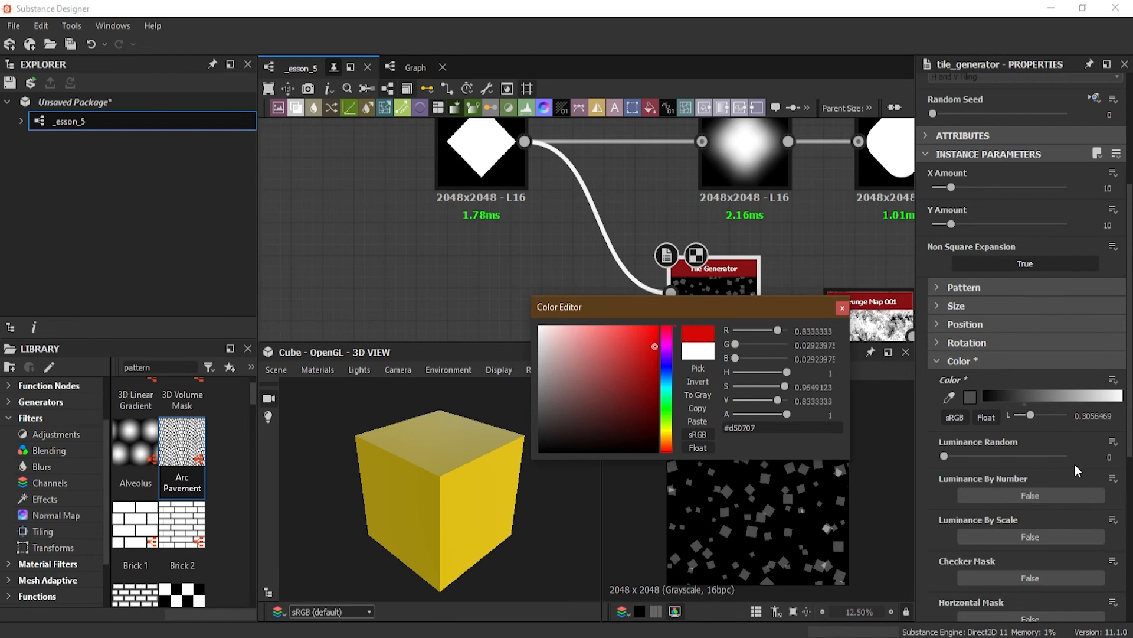
pyautogui.moveTo(1130, 435); pyautogui.dragTo(1130, 465)
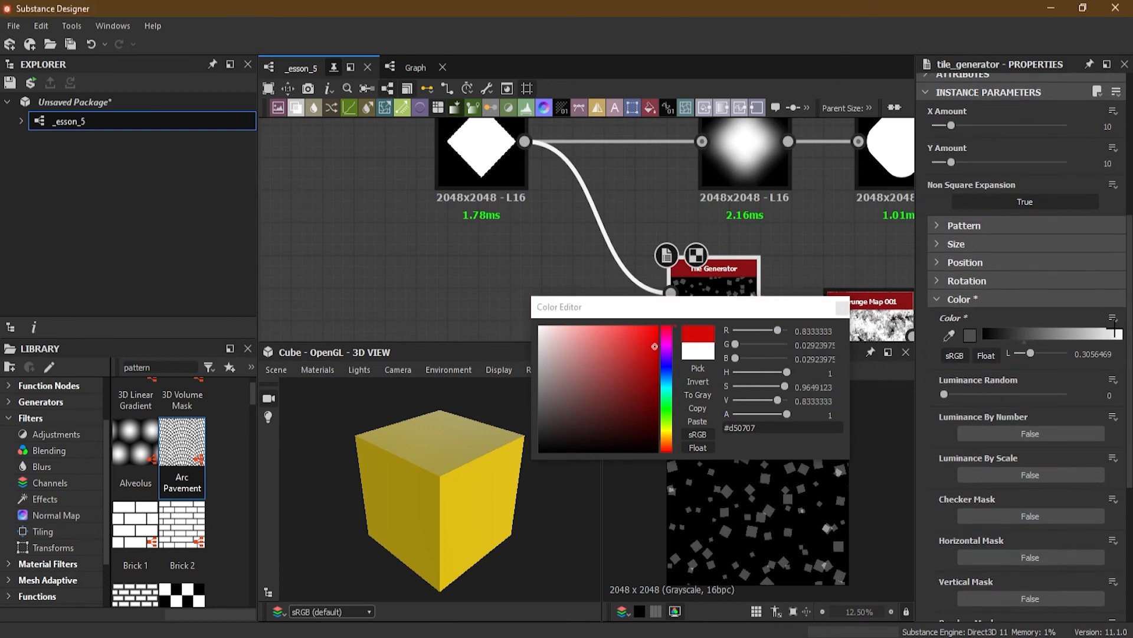
pyautogui.click(1113, 320)
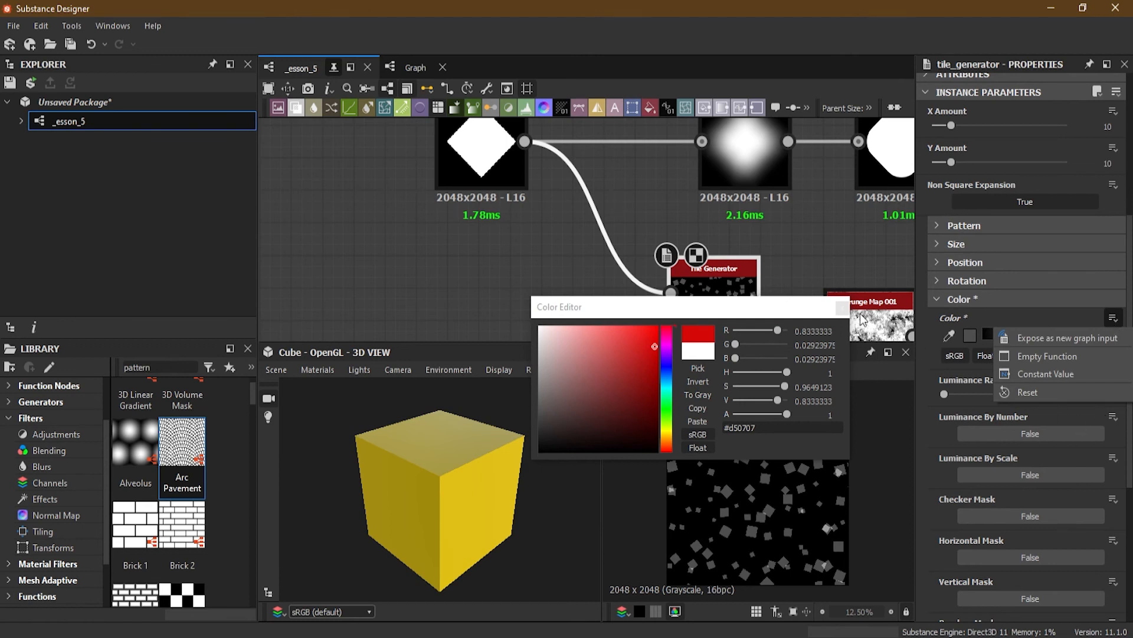
pyautogui.click(809, 255)
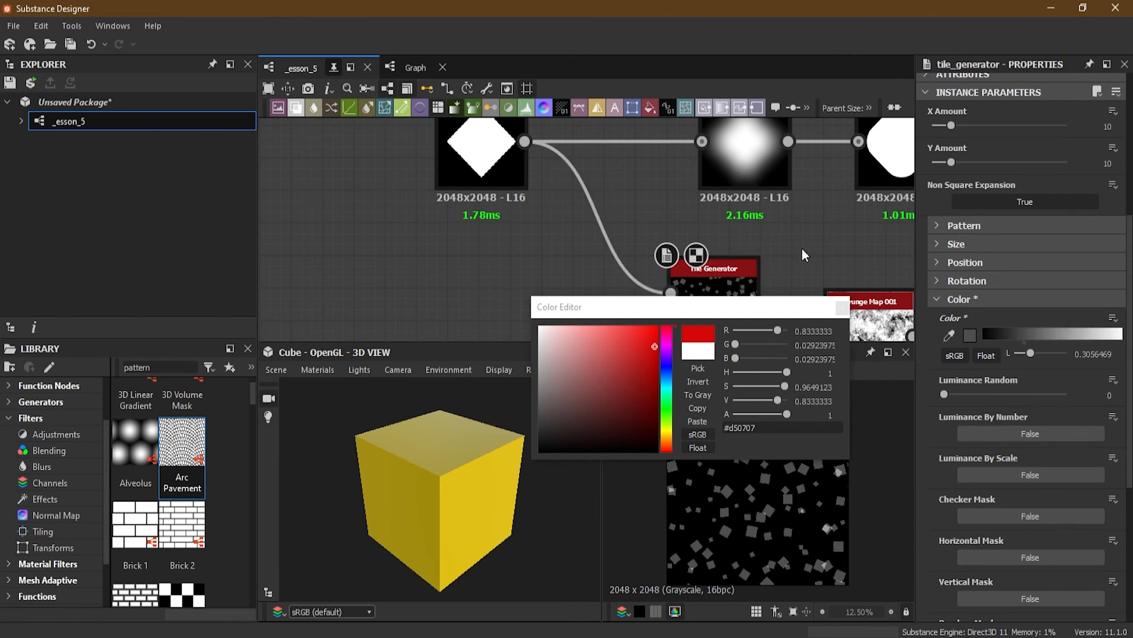
pyautogui.click(842, 308)
# - In the Color settings, set Luminance Random to 0.46, the Color luminance to 0.3 and the Background Color luminance to 0.05
pyautogui.moveTo(944, 395); pyautogui.dragTo(992, 403)
pyautogui.moveTo(1030, 354)
pyautogui.mouseDown()
pyautogui.moveTo(1053, 355)
pyautogui.moveTo(1030, 356)
pyautogui.mouseUp()
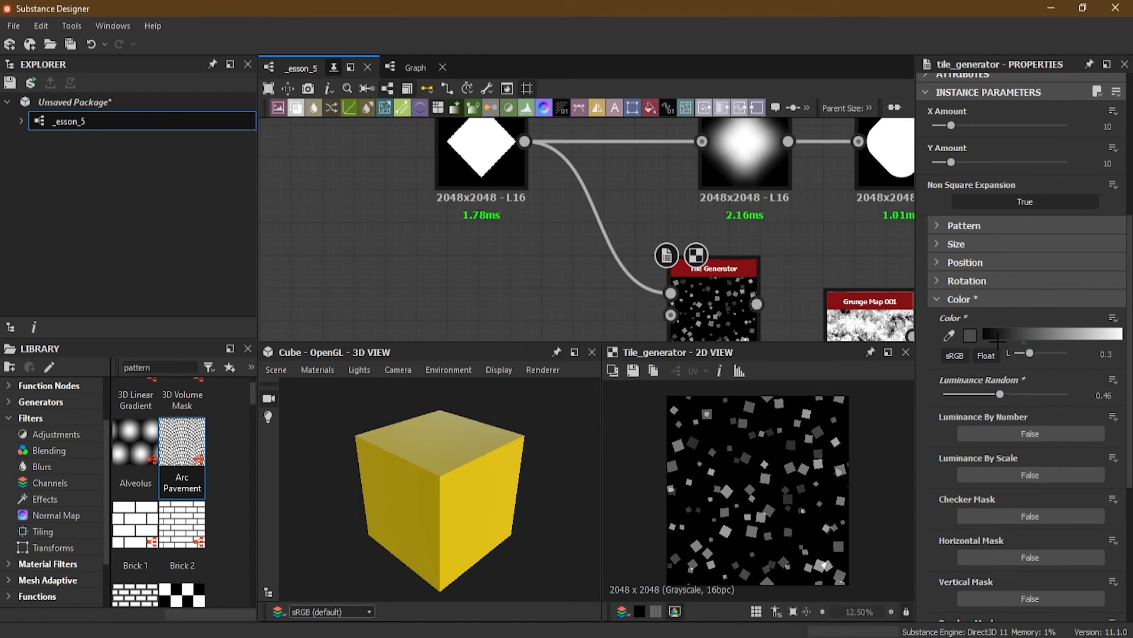
pyautogui.scroll(-5, 1070, 403)
pyautogui.scroll(-1, 1010, 528)
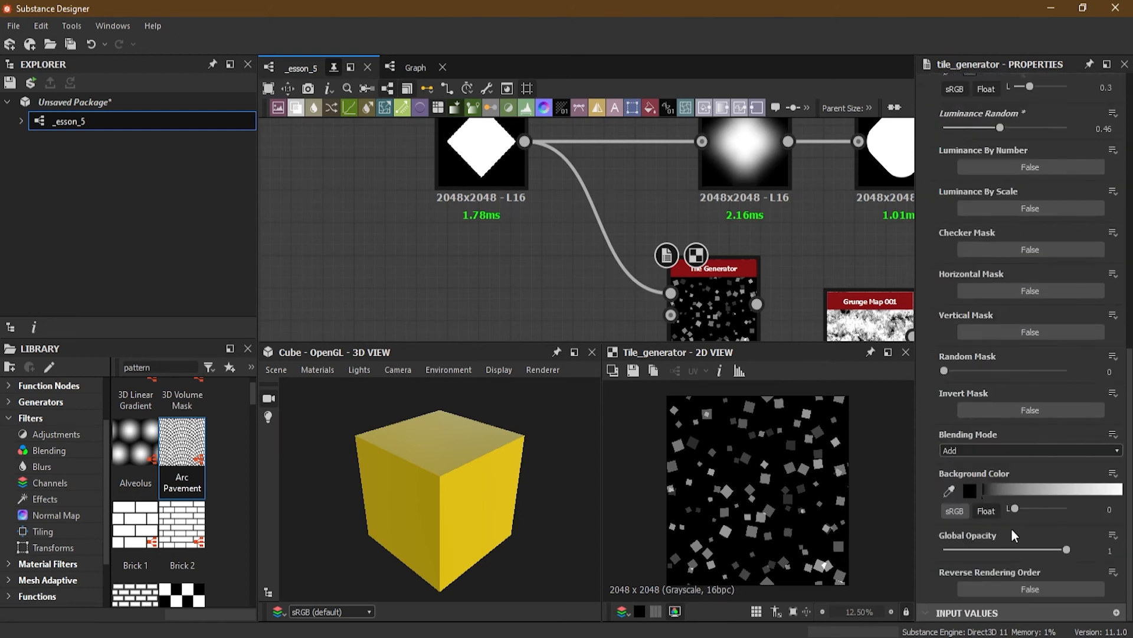
pyautogui.moveTo(1020, 509)
pyautogui.mouseDown()
pyautogui.moveTo(1039, 509)
pyautogui.moveTo(1018, 510)
pyautogui.mouseUp()
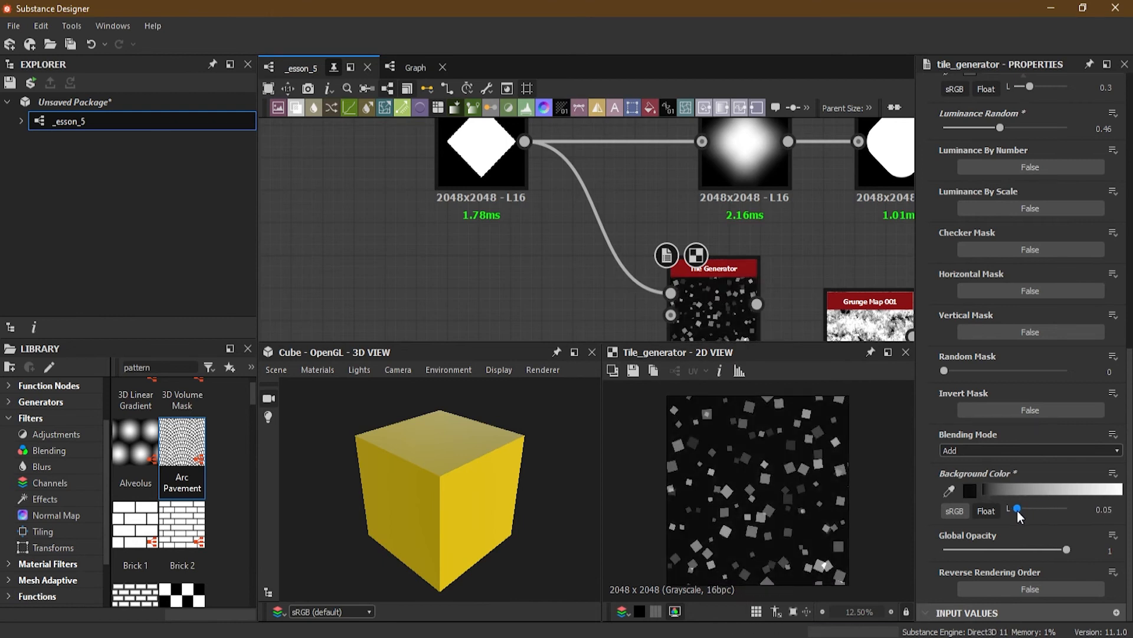
# - Set the Tile Generator's Random Mask to 0.17
pyautogui.scroll(3, 1000, 341)
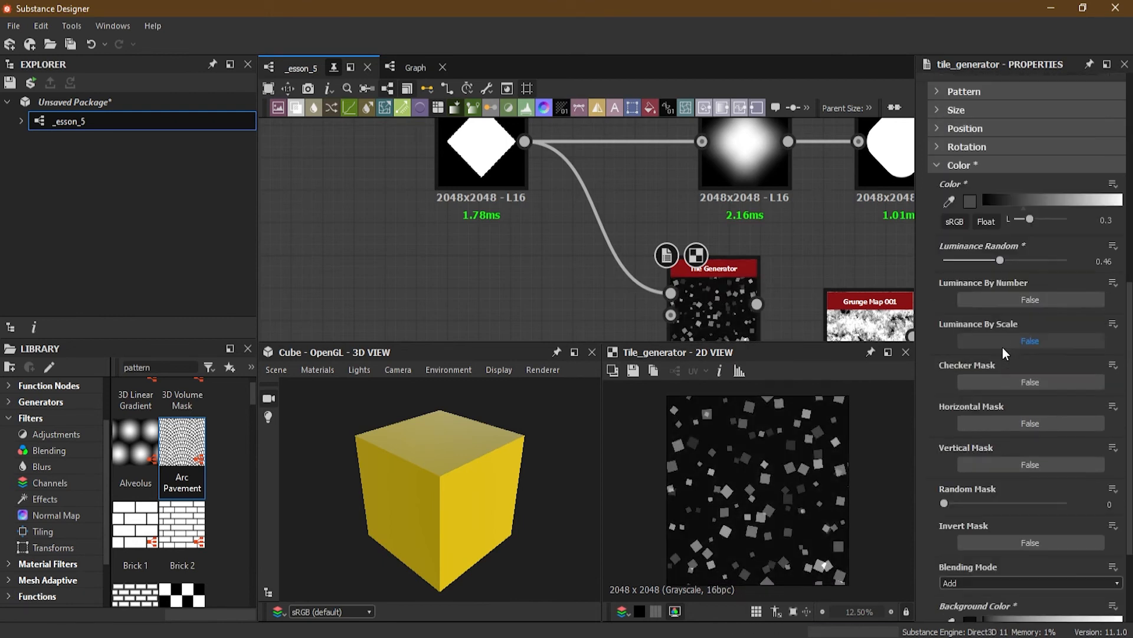
pyautogui.scroll(-1, 1010, 366)
pyautogui.moveTo(945, 459)
pyautogui.mouseDown()
pyautogui.moveTo(1007, 458)
pyautogui.moveTo(965, 462)
pyautogui.mouseUp()
pyautogui.scroll(-2, 1013, 438)
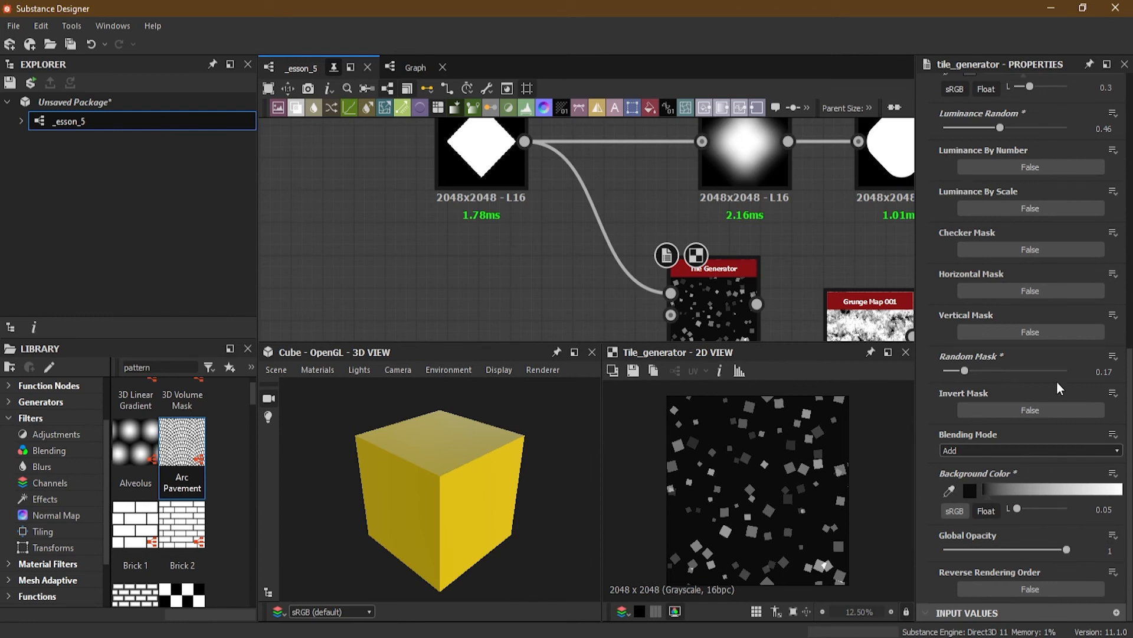
# - Move the Tile Generator node closer beneath the diamond shape node, away from the Grunge Map 001 node
pyautogui.moveTo(722, 283); pyautogui.dragTo(627, 252)
pyautogui.moveTo(710, 268); pyautogui.dragTo(697, 202, button='middle')
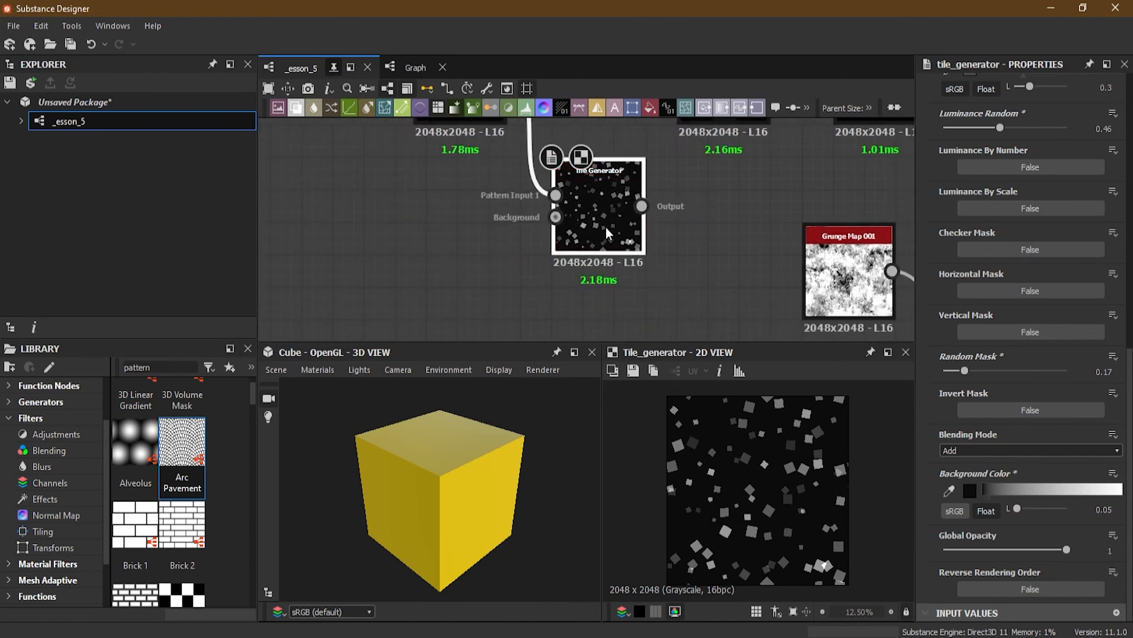
pyautogui.scroll(2, 634, 217)
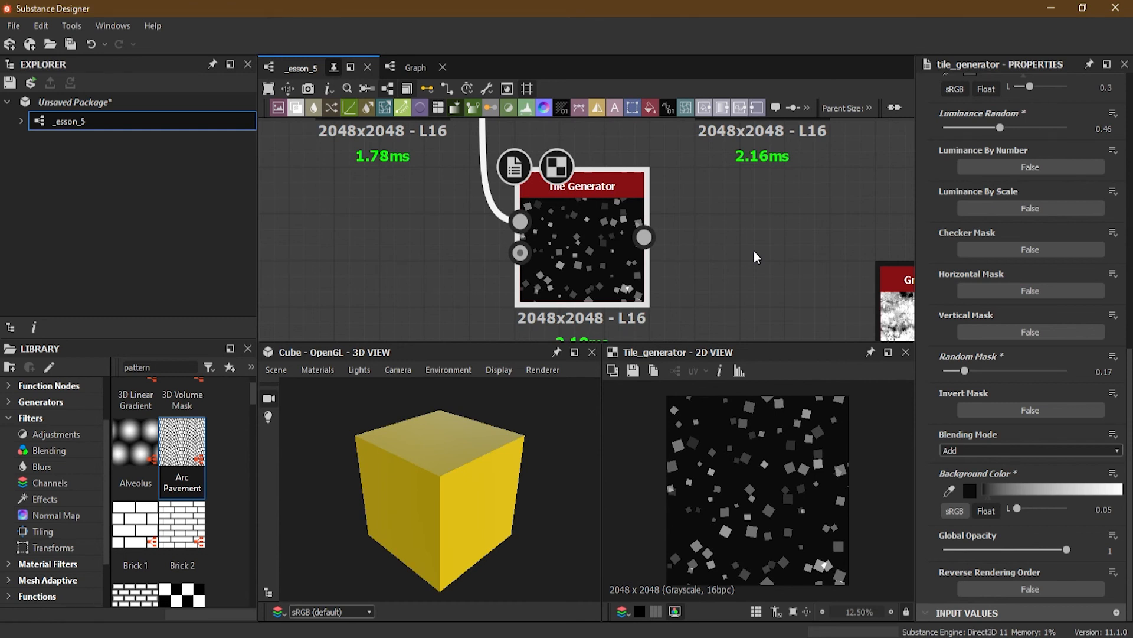
# - Open the graph's own properties and examine its Attributes, from Identifier down to Physical Size and User Data
pyautogui.click(371, 239)
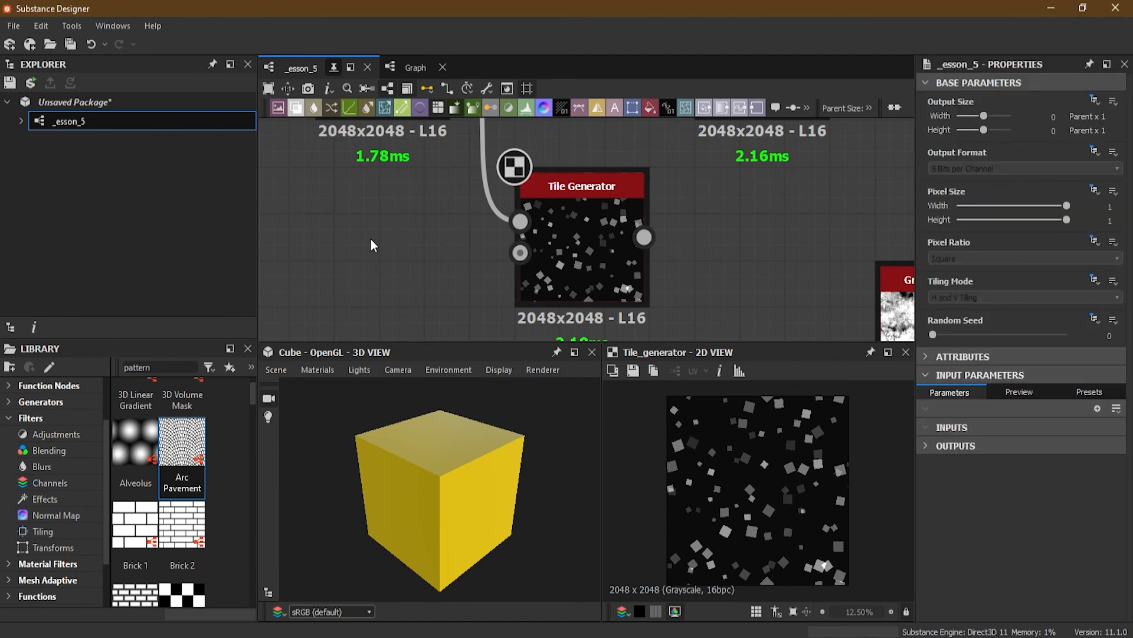
pyautogui.click(962, 356)
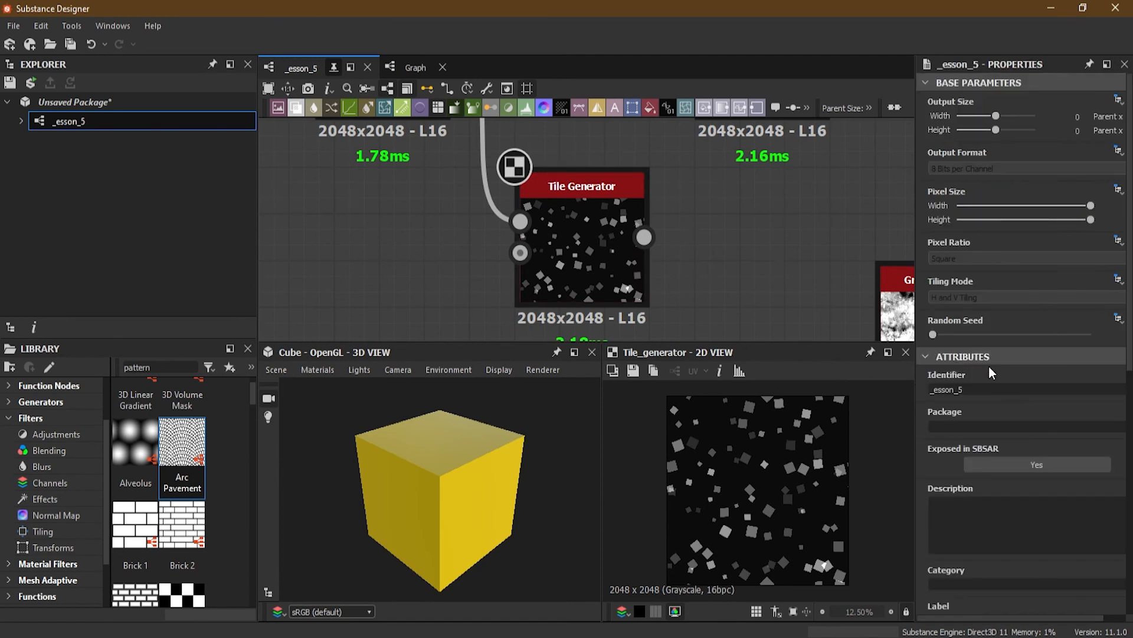
pyautogui.scroll(-5, 990, 367)
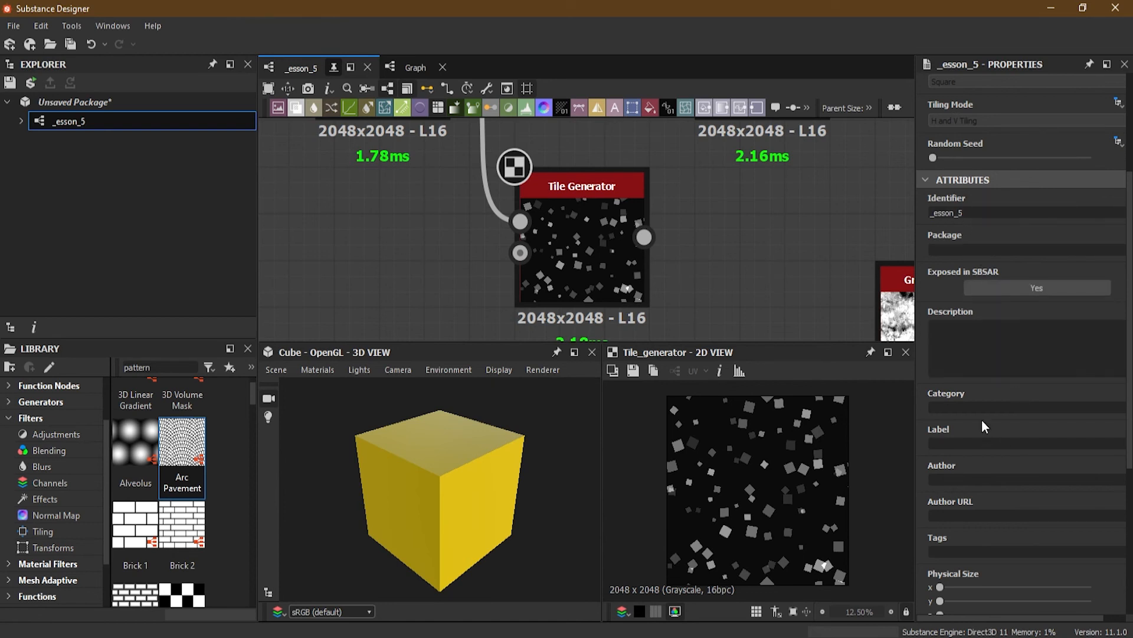
pyautogui.scroll(-1, 996, 481)
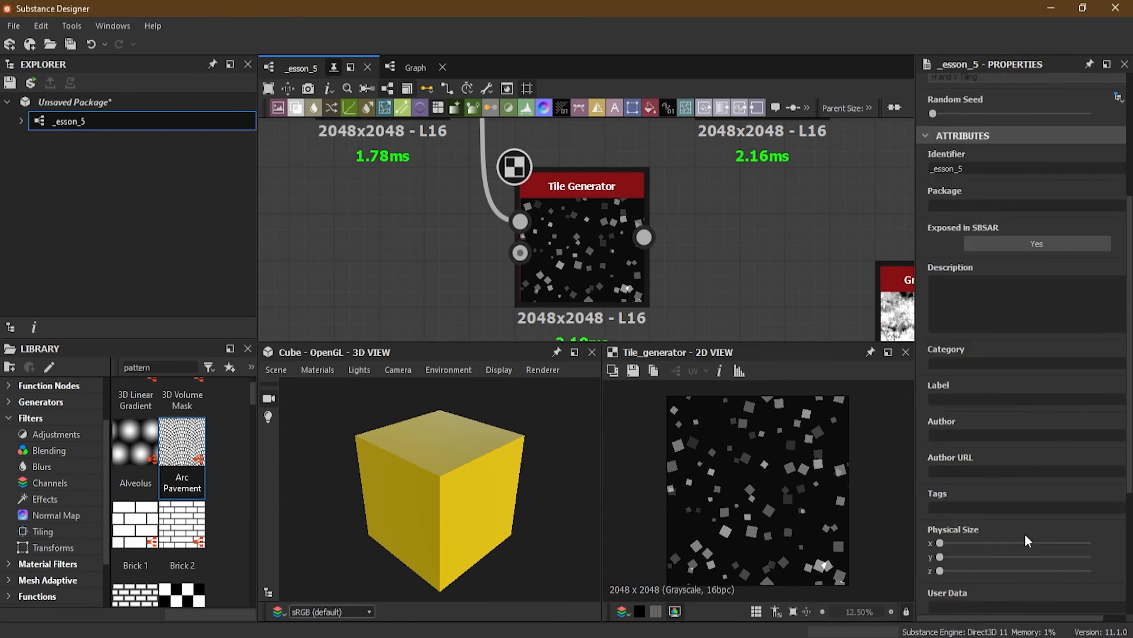
# - Examine the graph's remaining attributes down to Icon and the Input Parameters, and browse the pattern nodes in the library
pyautogui.scroll(-5, 1001, 323)
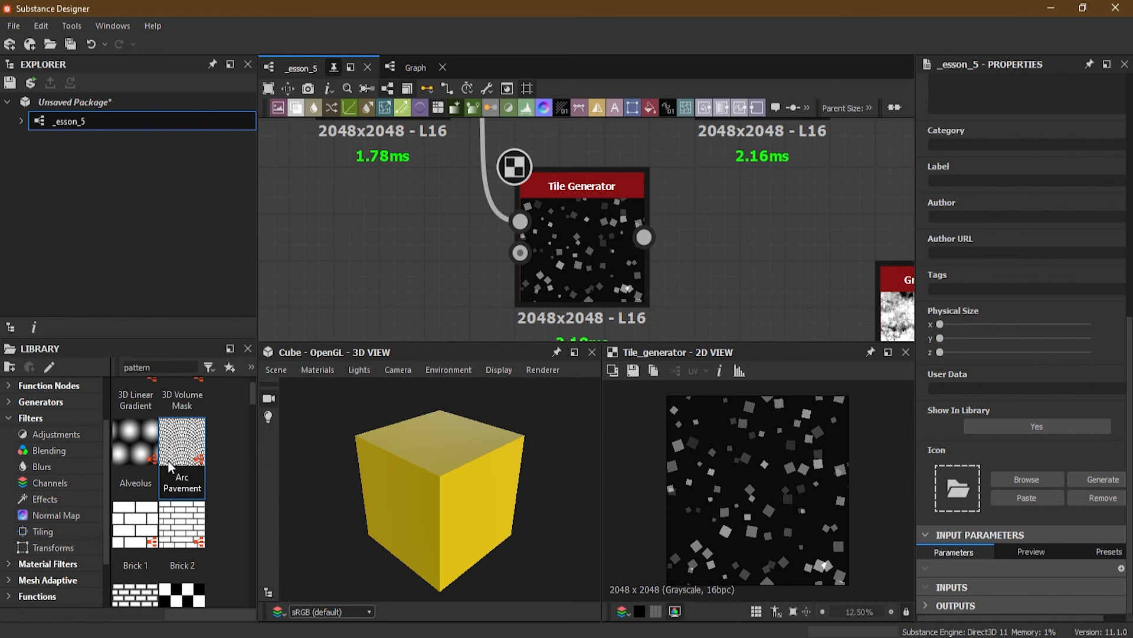
pyautogui.scroll(-5, 189, 515)
pyautogui.scroll(-3, 169, 497)
pyautogui.scroll(-3, 164, 489)
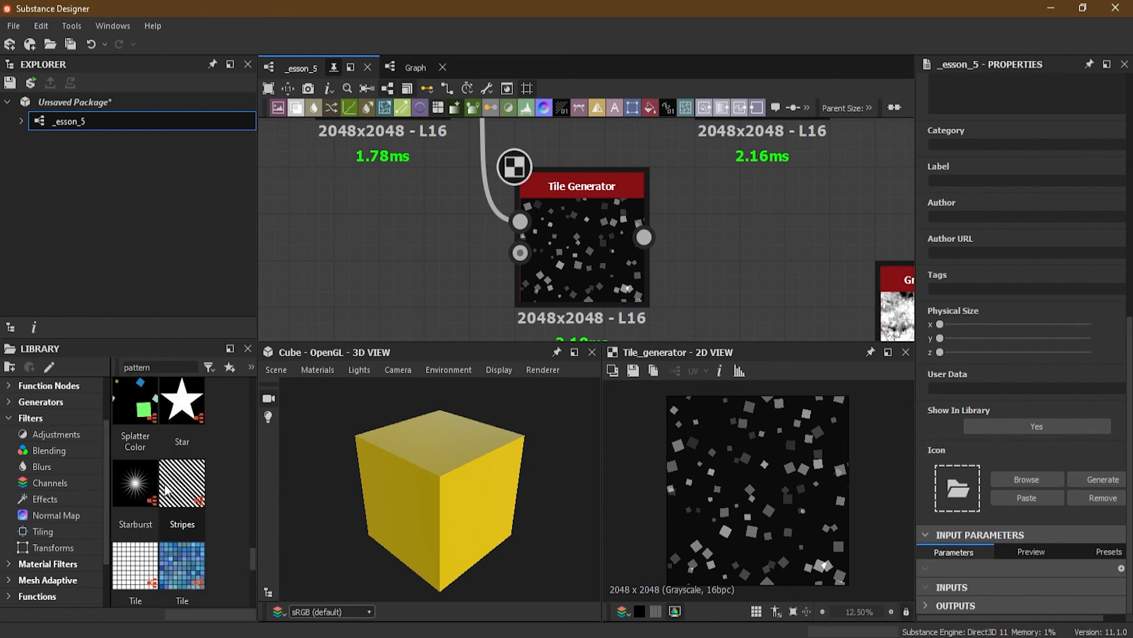
pyautogui.scroll(3, 165, 490)
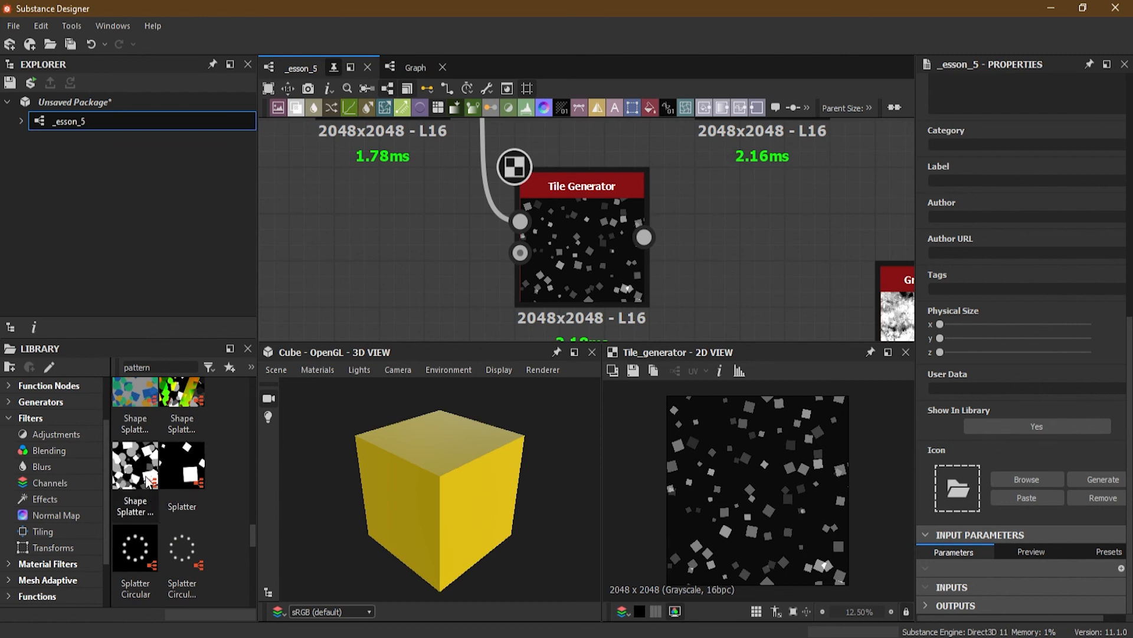
pyautogui.scroll(10, 147, 486)
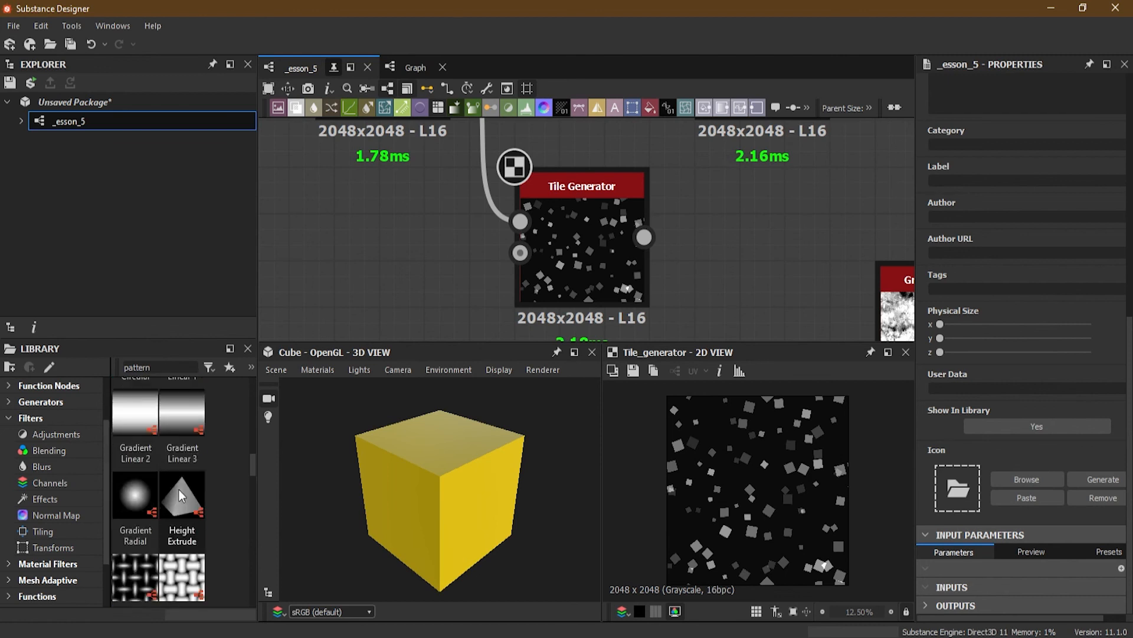
pyautogui.scroll(-3, 179, 490)
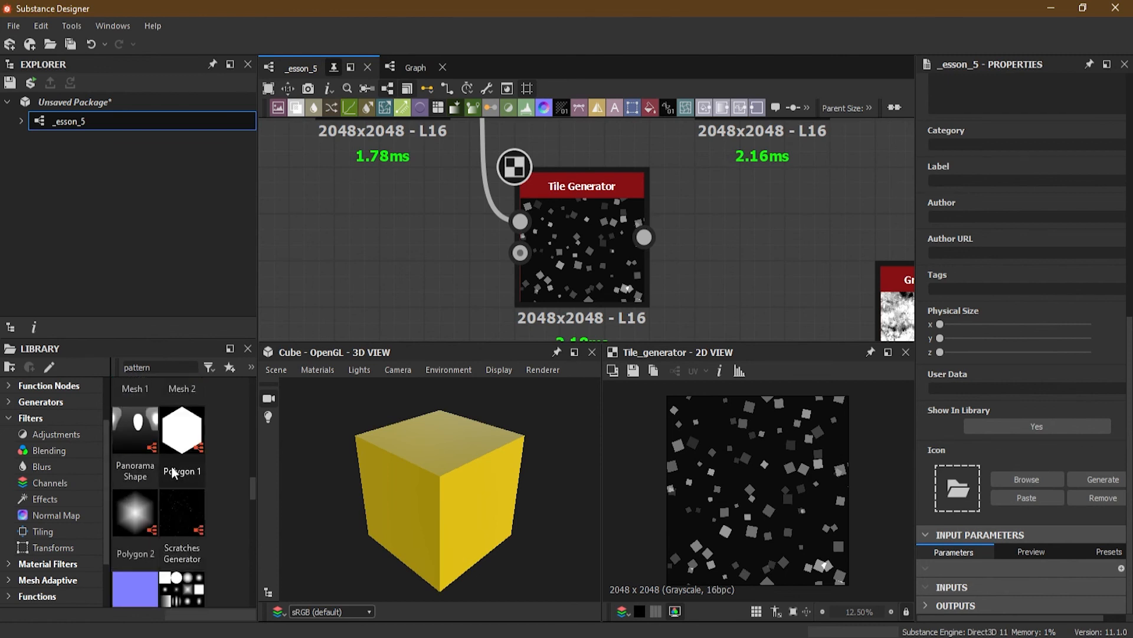
pyautogui.scroll(6, 166, 488)
pyautogui.scroll(3, 183, 496)
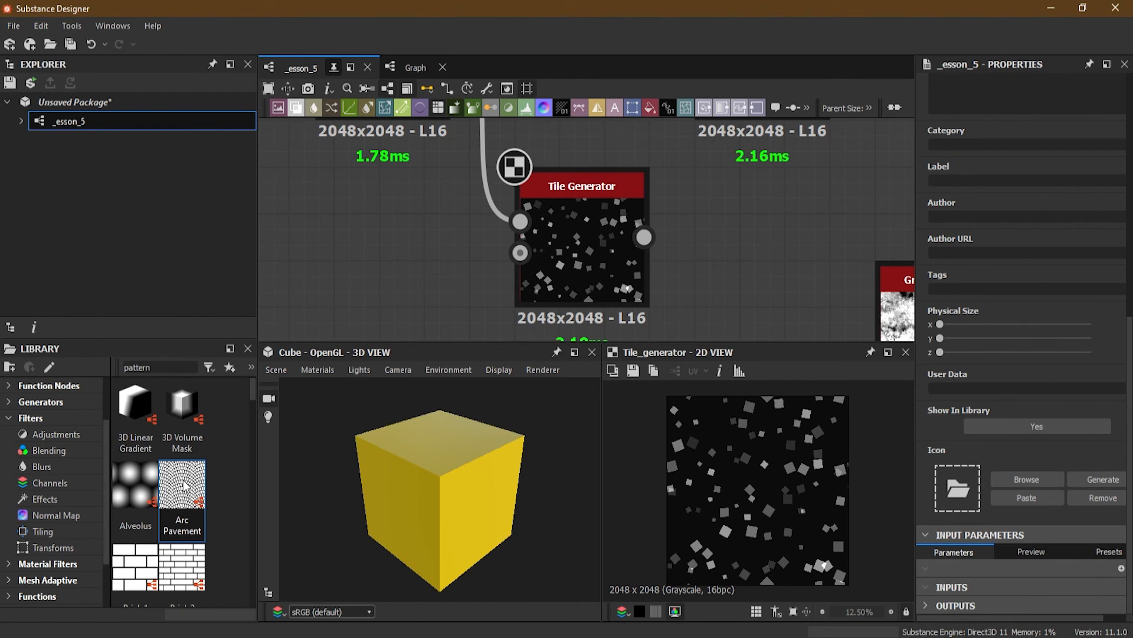
# - Add an Arc Pavement node from the library in empty graph space and show its output in the 2D view
pyautogui.scroll(-5, 767, 203)
pyautogui.scroll(-2, 762, 207)
pyautogui.scroll(-3, 702, 224)
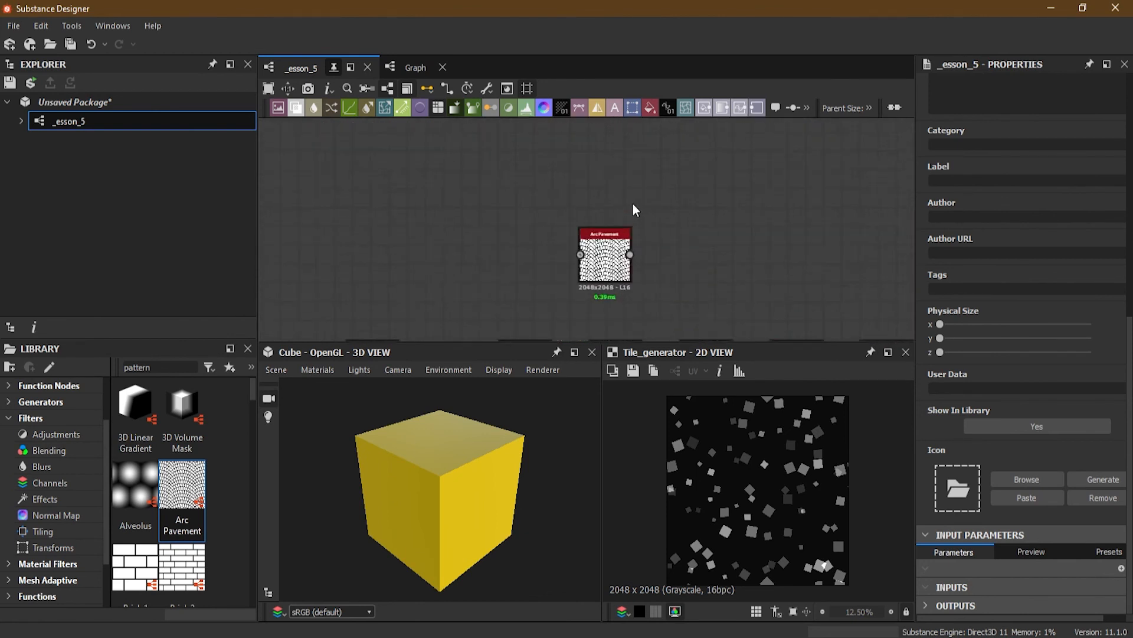
pyautogui.scroll(2, 633, 210)
pyautogui.doubleClick(586, 295)
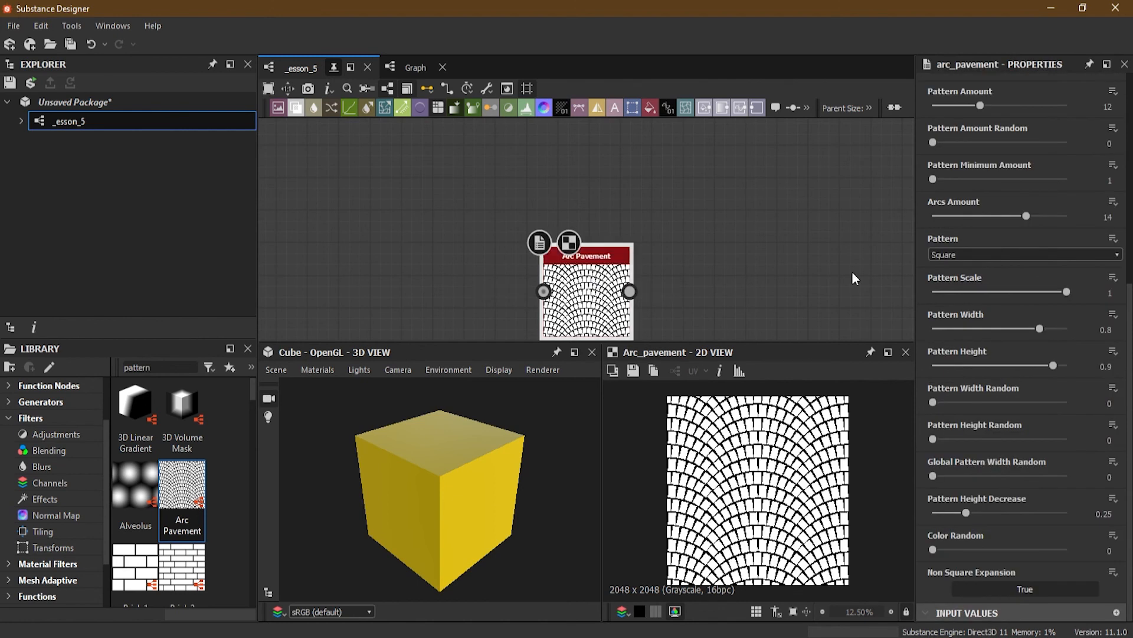
# - Collapse the Arc Pavement node's Instance Parameters and expand its Attributes to examine the package, graph instance, category, author and tags
pyautogui.scroll(5, 1130, 337)
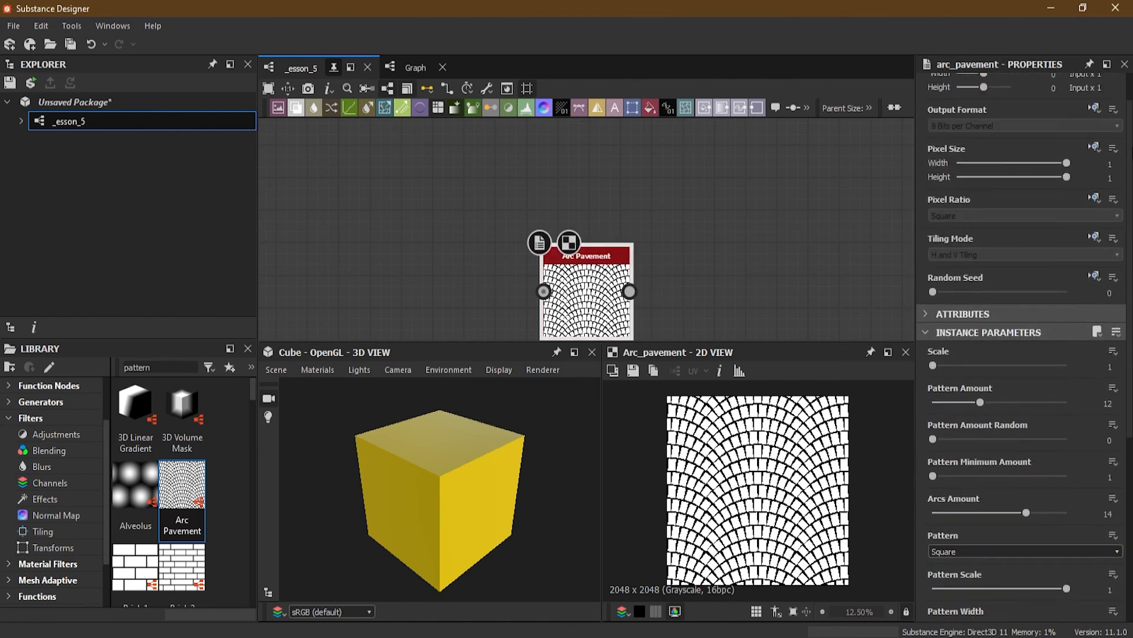
pyautogui.scroll(2, 1021, 330)
pyautogui.click(1034, 379)
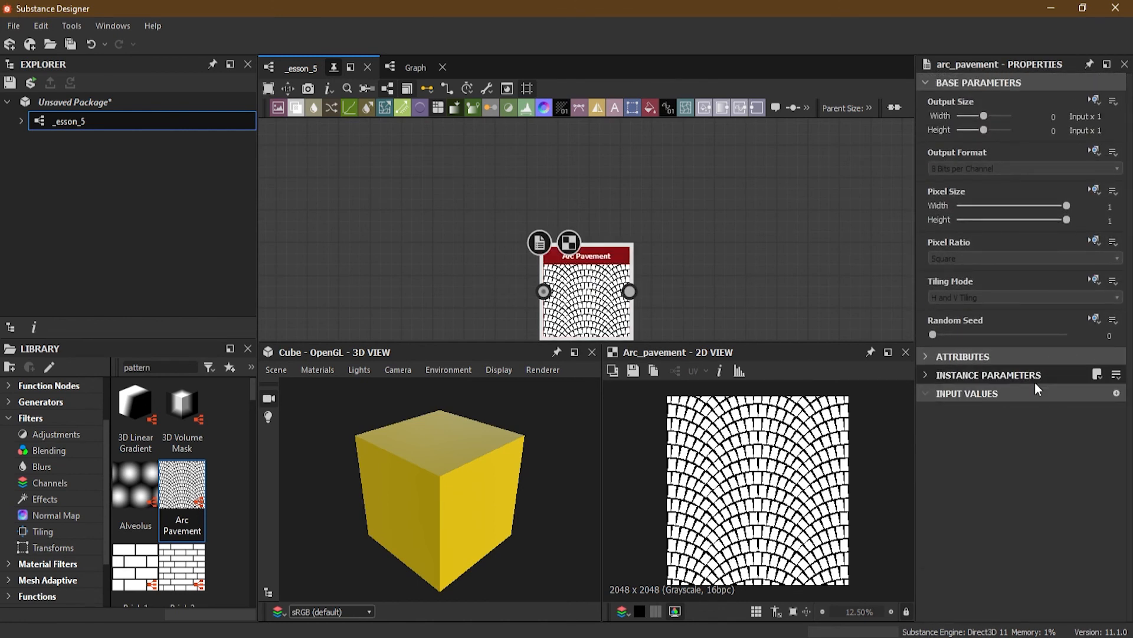
pyautogui.click(998, 357)
pyautogui.scroll(-2, 1022, 413)
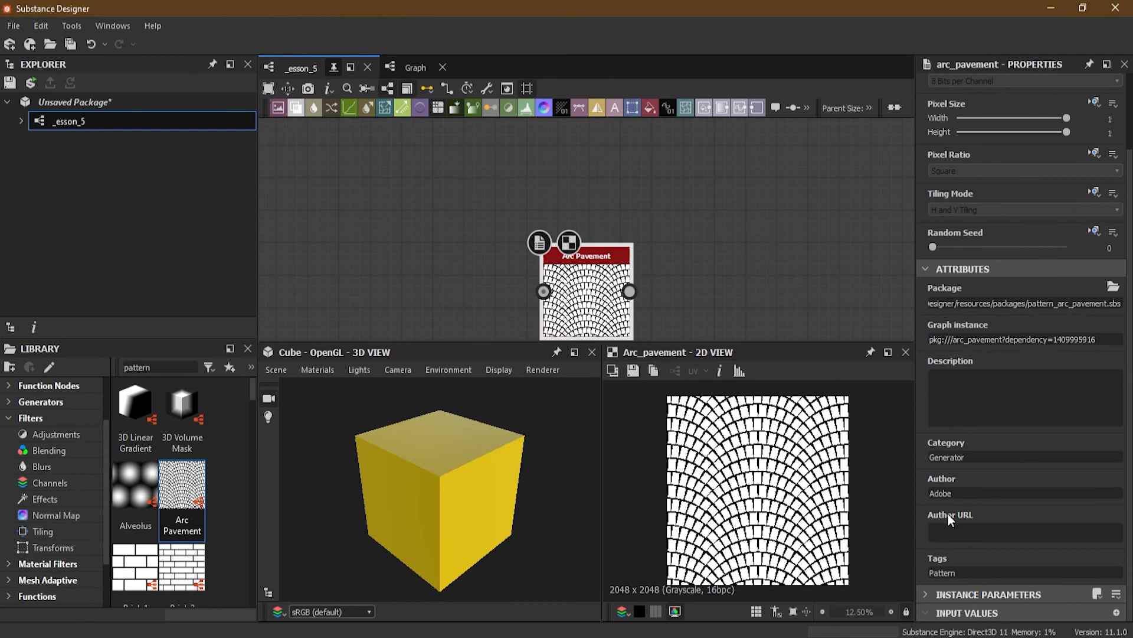
# - Open the Arc Pavement node's reference graph, loading the package that contains it
pyautogui.scroll(3, 685, 283)
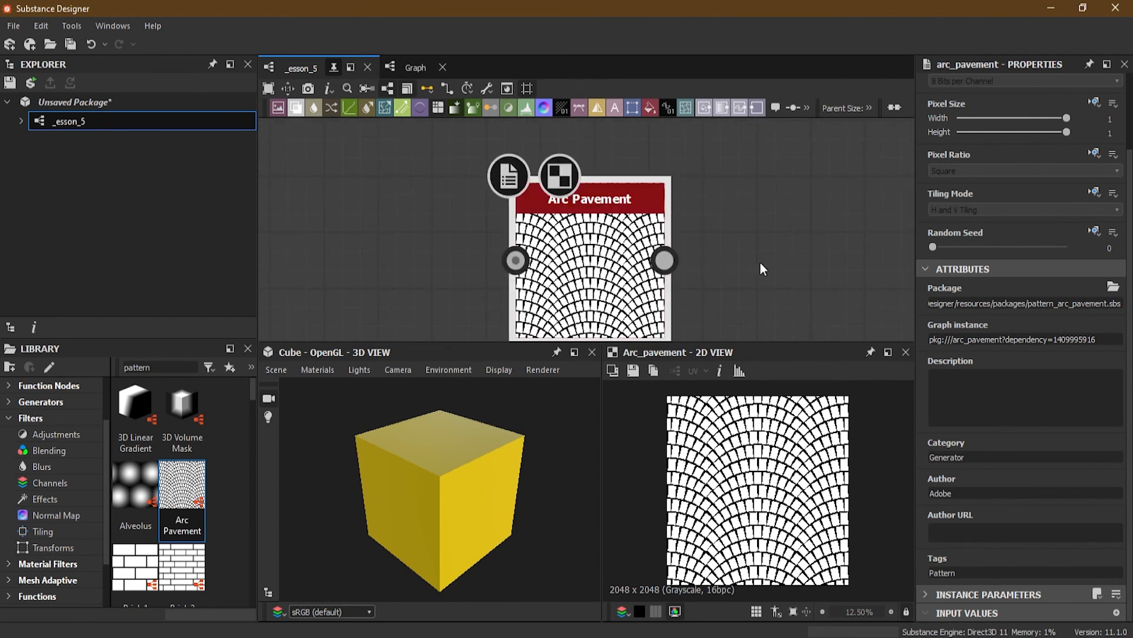
pyautogui.rightClick(608, 203)
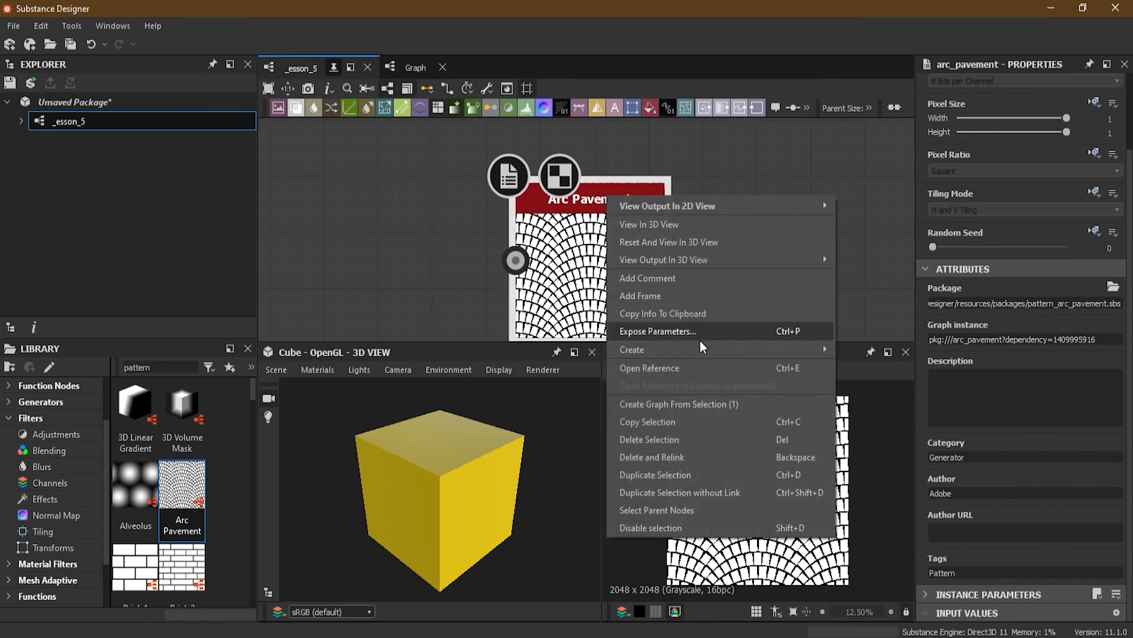
pyautogui.click(689, 367)
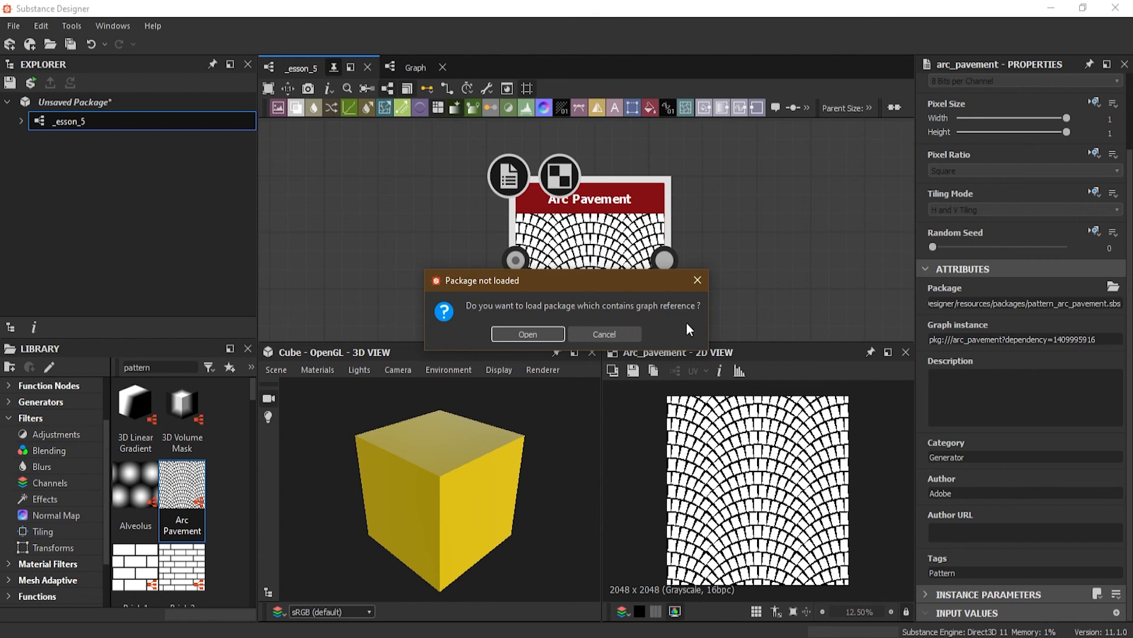
pyautogui.click(595, 339)
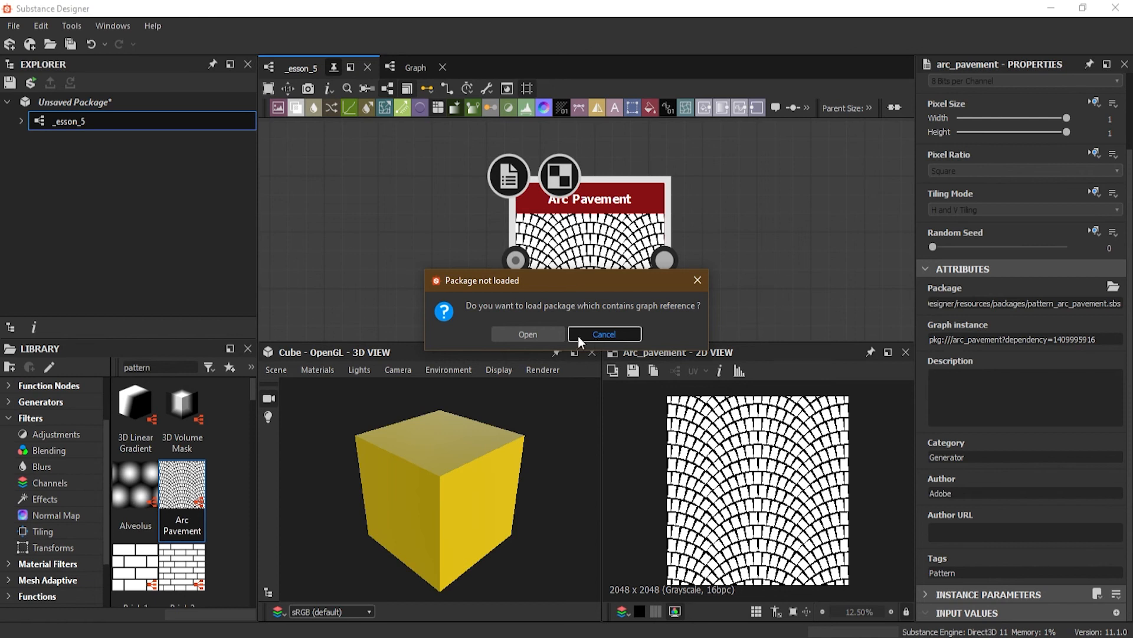
pyautogui.click(527, 334)
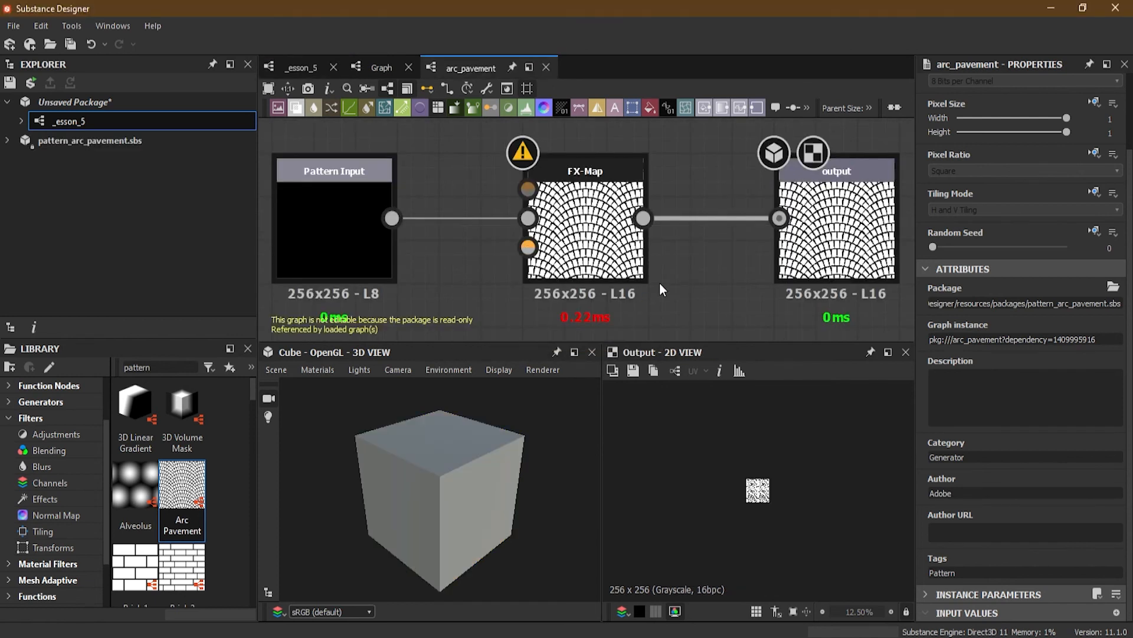
# - Examine the node chain of the arc_pavement graph and the properties of its FX-Map node
pyautogui.scroll(-6, 660, 282)
pyautogui.moveTo(844, 260); pyautogui.dragTo(789, 207, button='middle')
pyautogui.scroll(4, 590, 166)
pyautogui.moveTo(593, 189); pyautogui.dragTo(600, 149, button='middle')
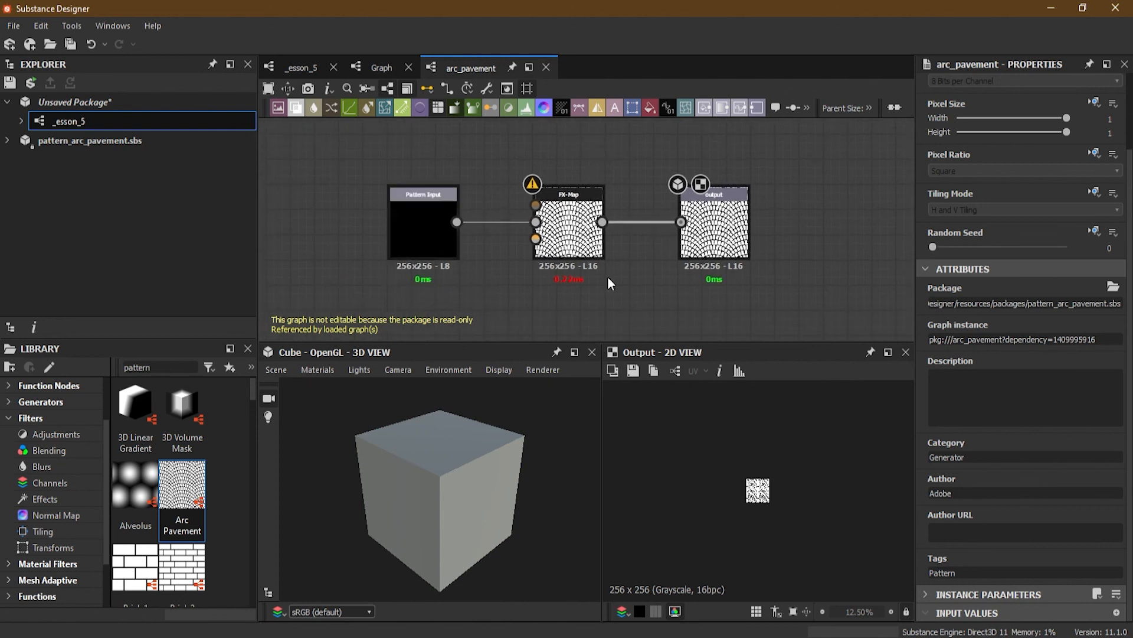
pyautogui.scroll(2, 607, 276)
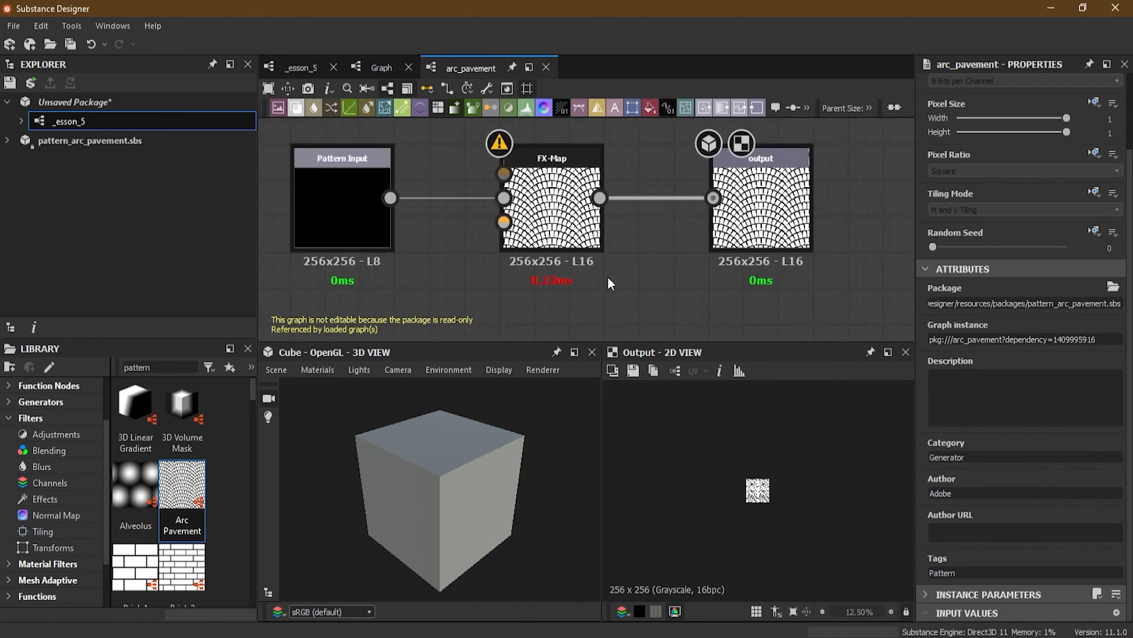
pyautogui.click(584, 225)
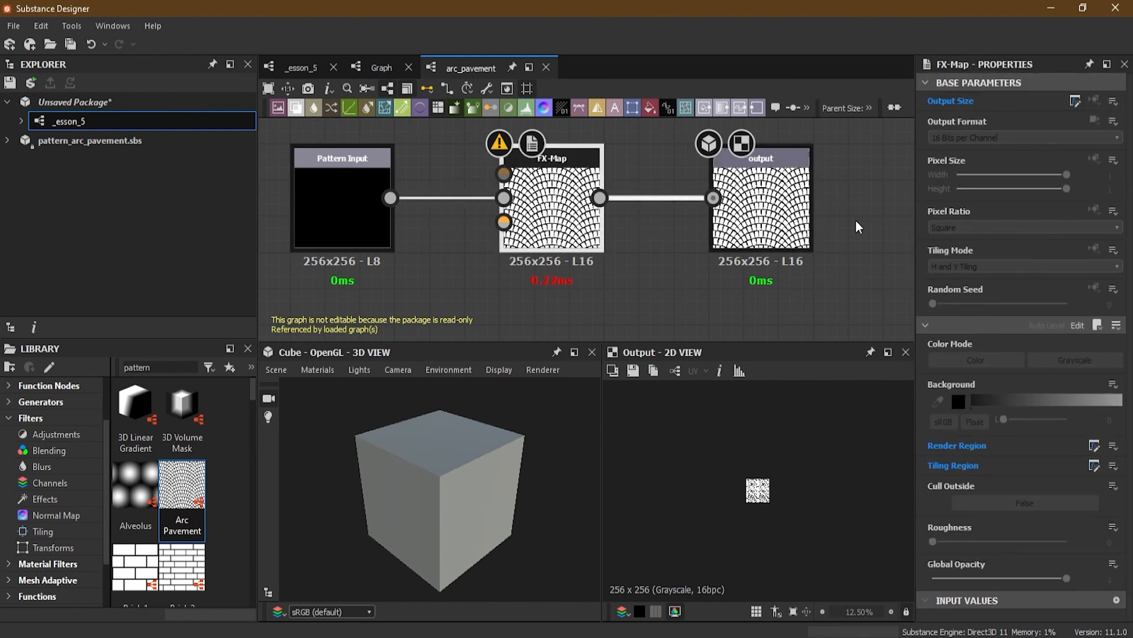
# - Examine the arc_pavement graph's own properties, from its Identifier, Category, Label and Tags down to the Input Parameters list
pyautogui.click(891, 211)
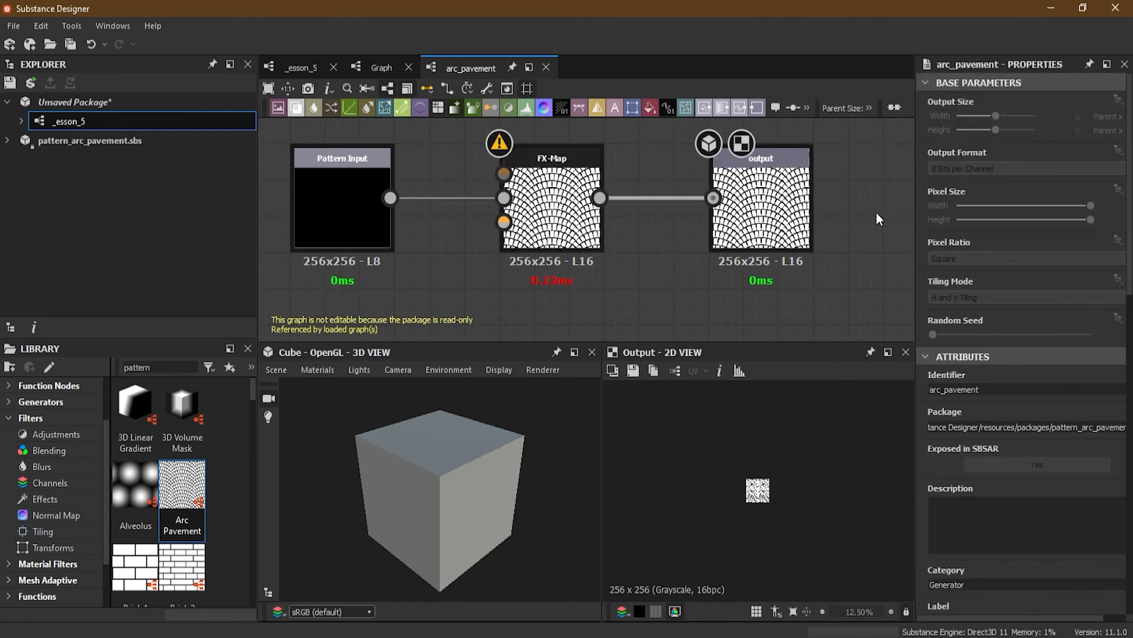
pyautogui.scroll(-4, 1024, 348)
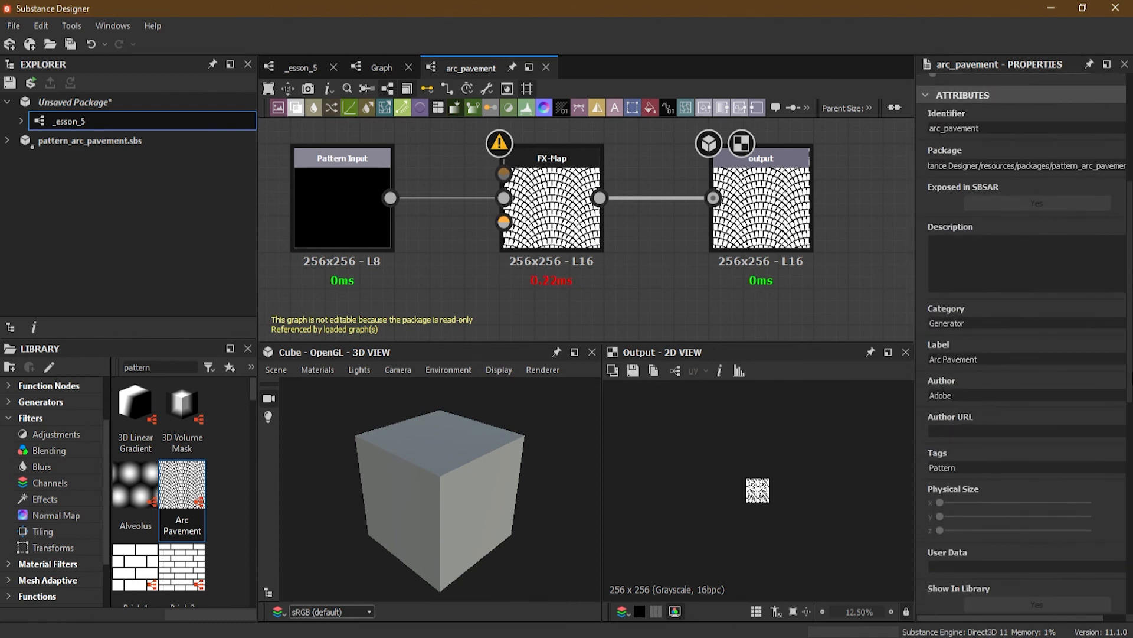
pyautogui.scroll(1, 999, 258)
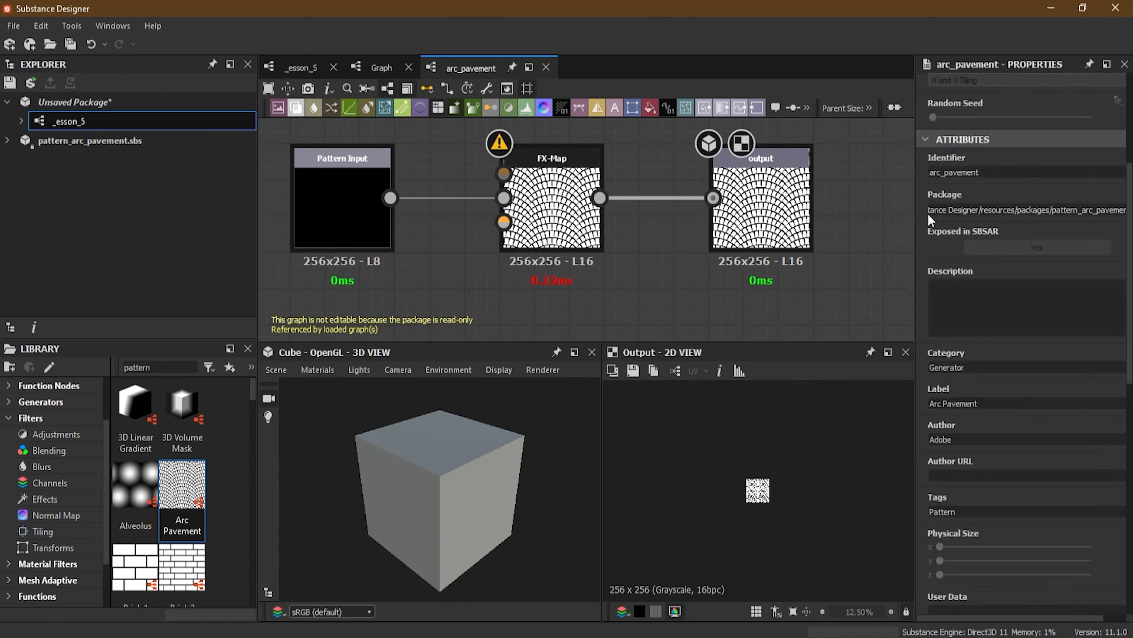
pyautogui.scroll(-1, 997, 319)
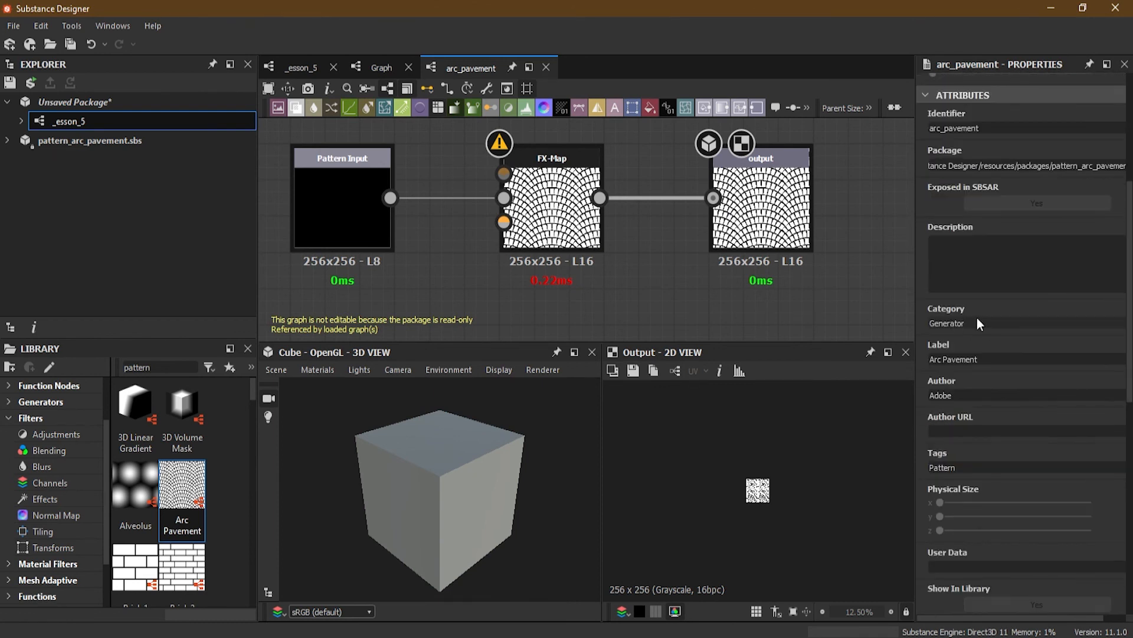
pyautogui.scroll(-2, 990, 368)
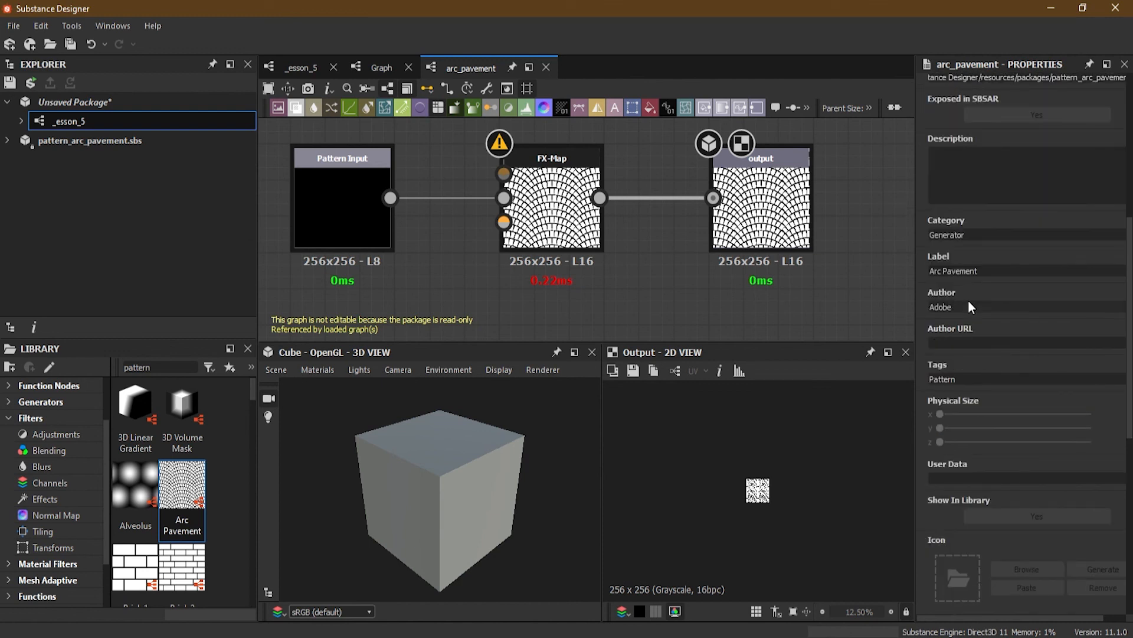
pyautogui.scroll(-3, 997, 342)
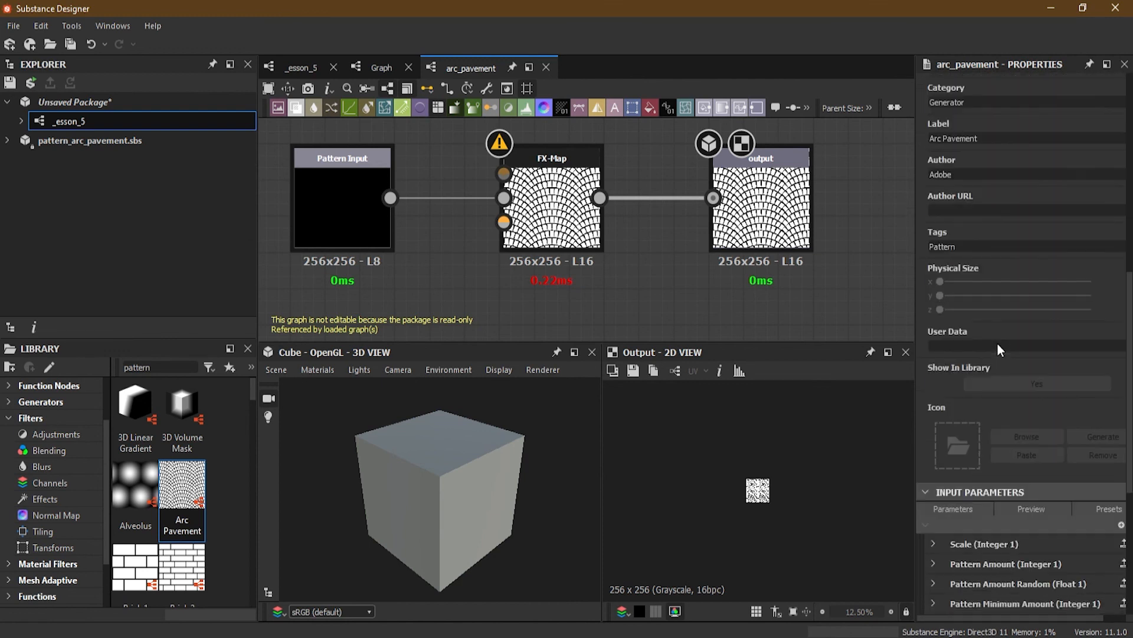
pyautogui.scroll(-3, 1071, 401)
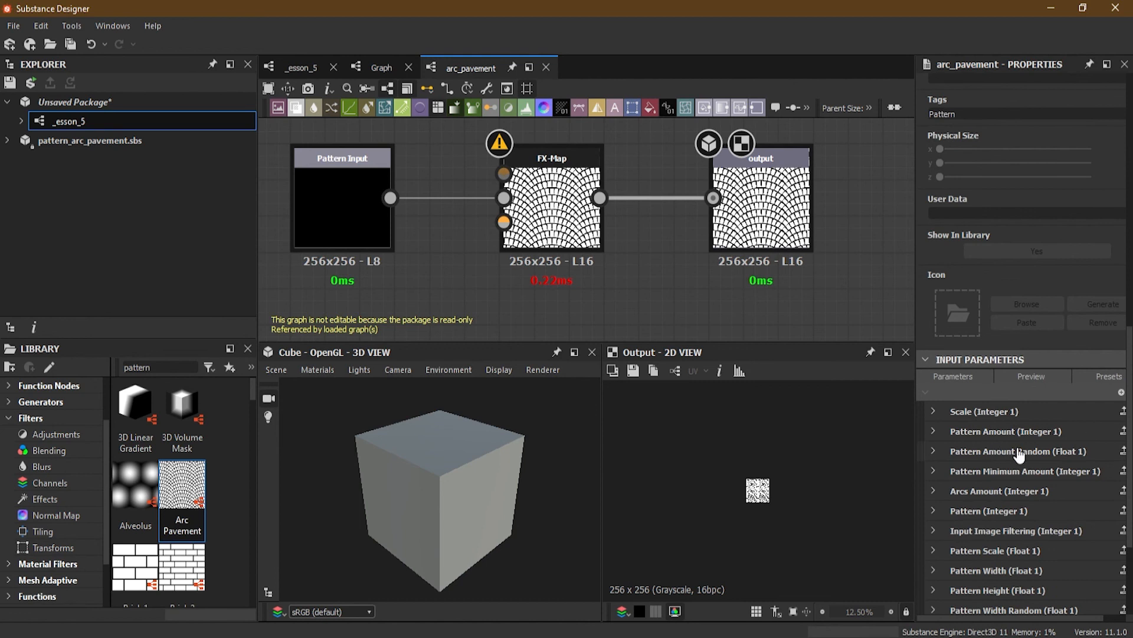
pyautogui.scroll(-3, 1055, 378)
pyautogui.scroll(15, 1059, 367)
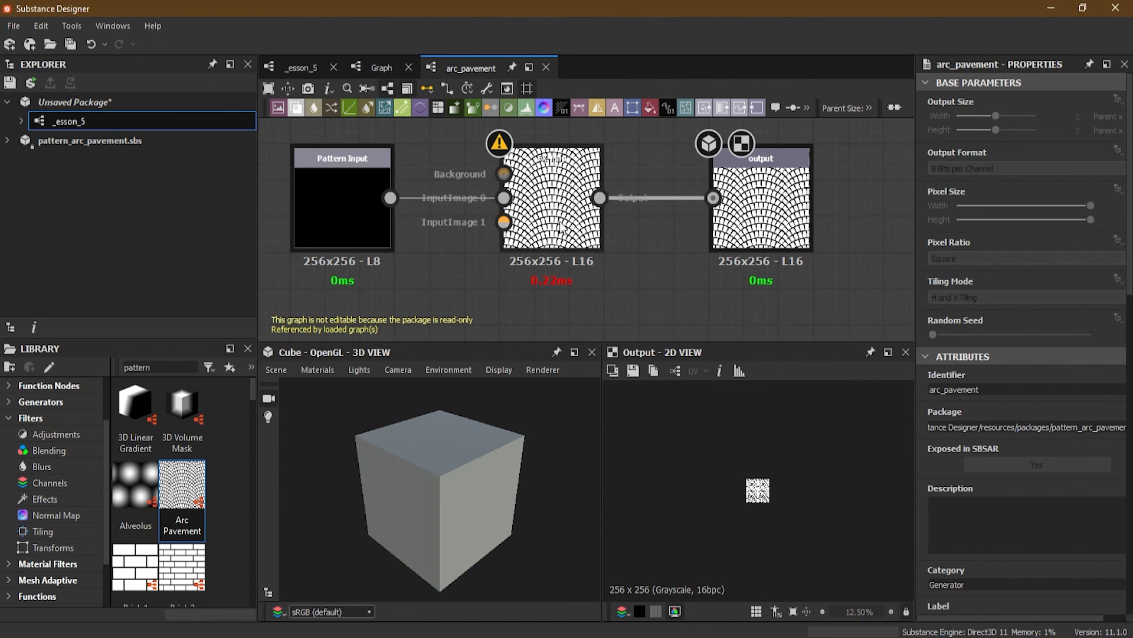
# - Show the FX-Map node in the 2D view and inspect the properties and available commands of the output node
pyautogui.rightClick(545, 181)
pyautogui.click(566, 191)
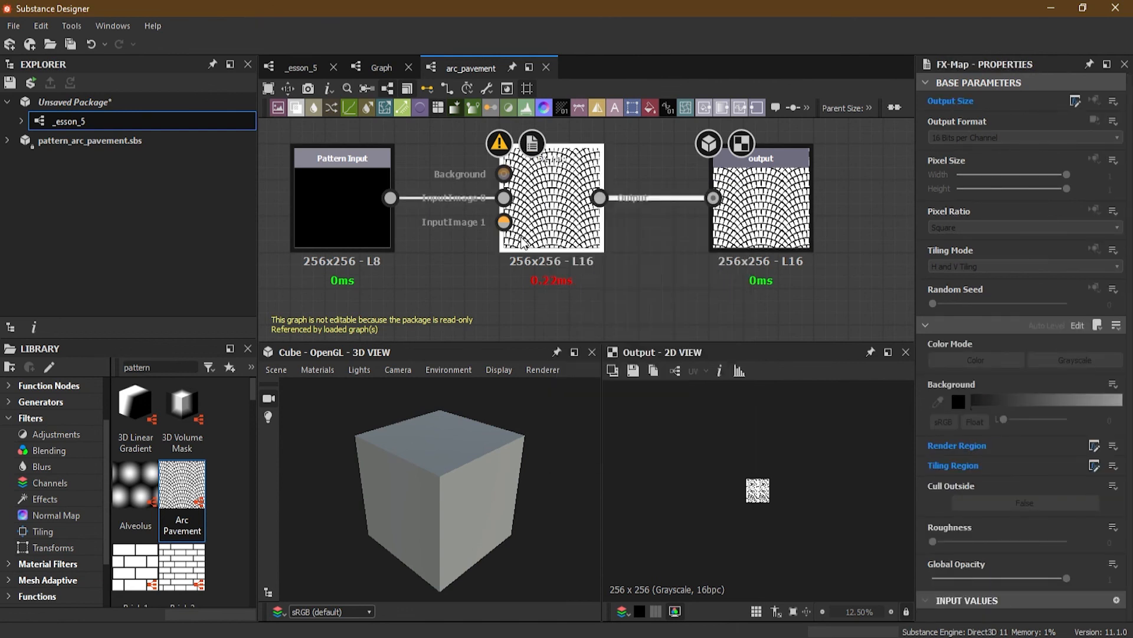
pyautogui.click(756, 209)
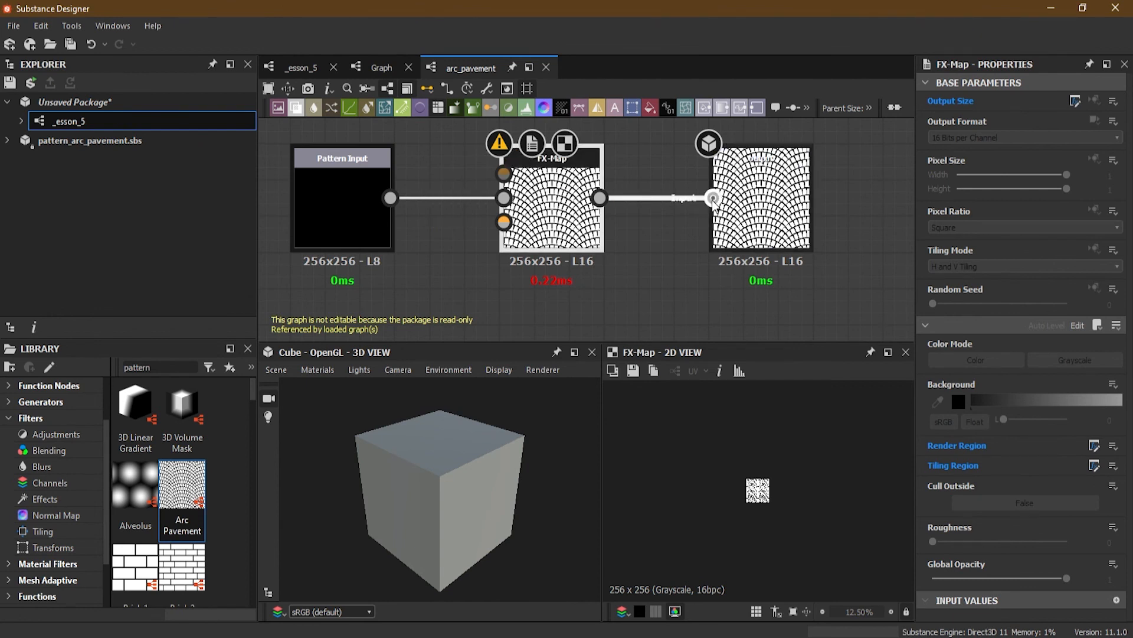
pyautogui.rightClick(754, 208)
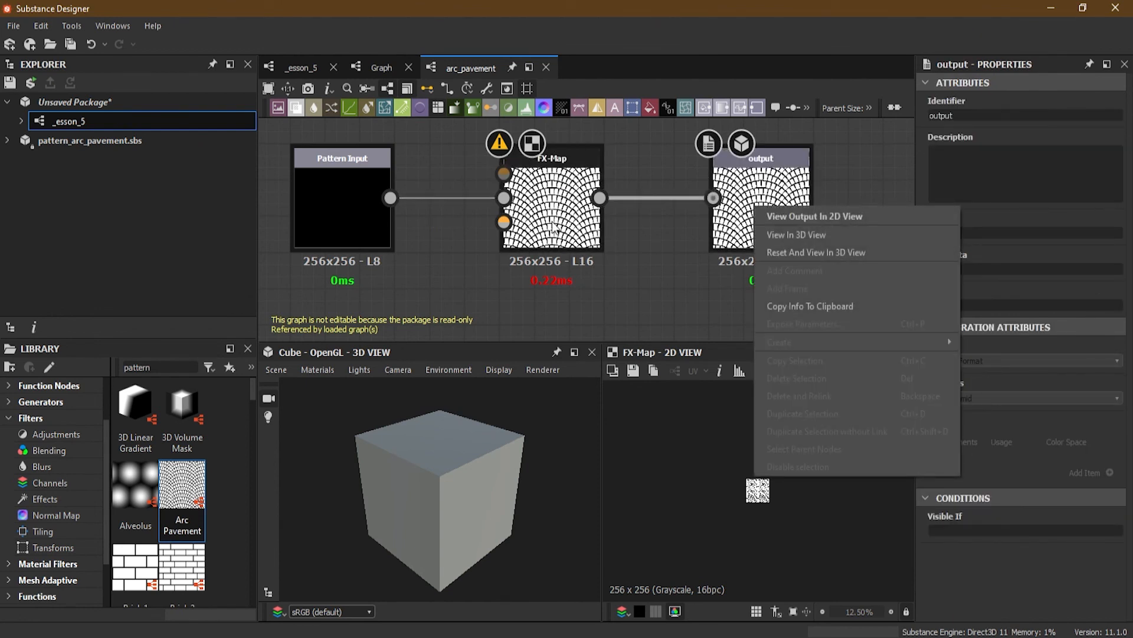
pyautogui.click(581, 225)
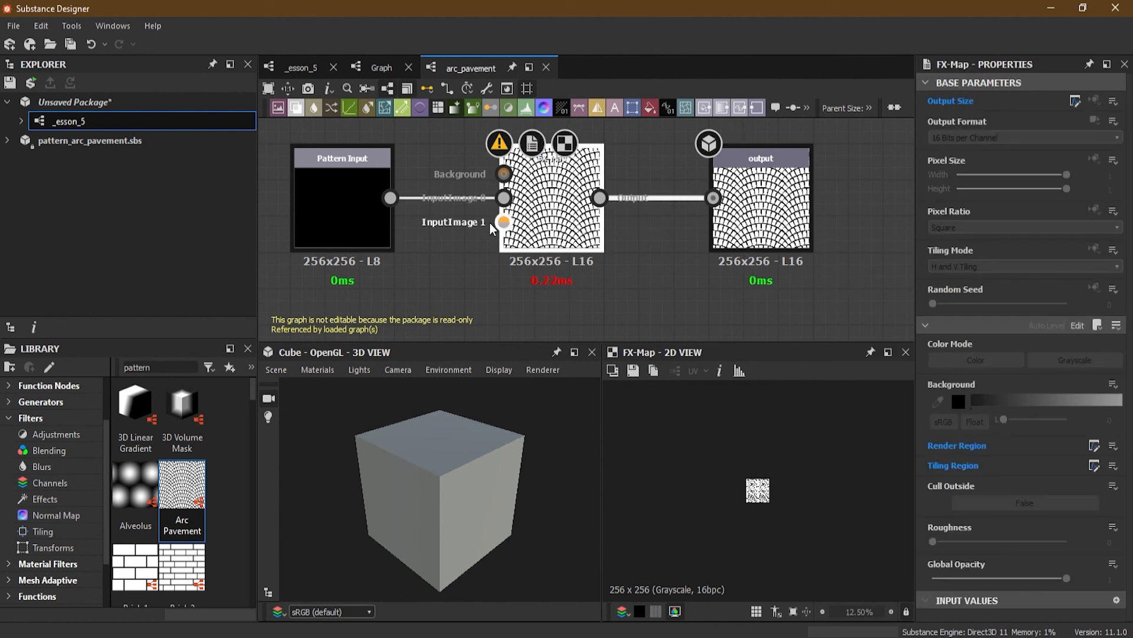
pyautogui.click(362, 206)
pyautogui.click(509, 228)
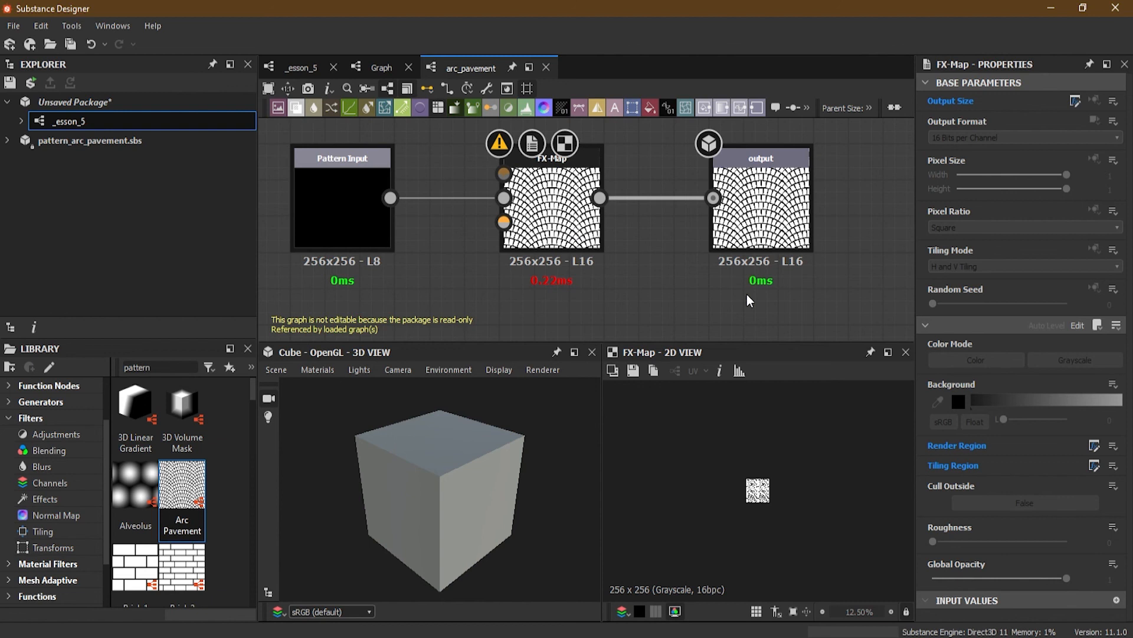
# - Close the pattern_arc_pavement.sbs package and the arc_pavement graph view, and return to the _esson_5 graph
pyautogui.click(116, 144)
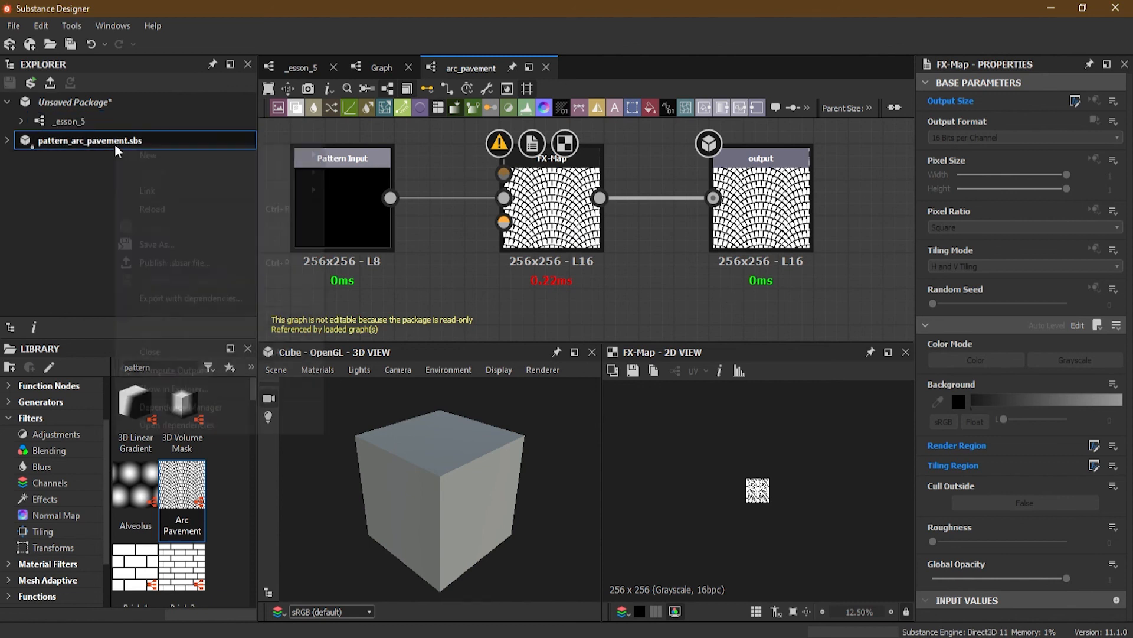
pyautogui.rightClick(115, 144)
pyautogui.click(196, 351)
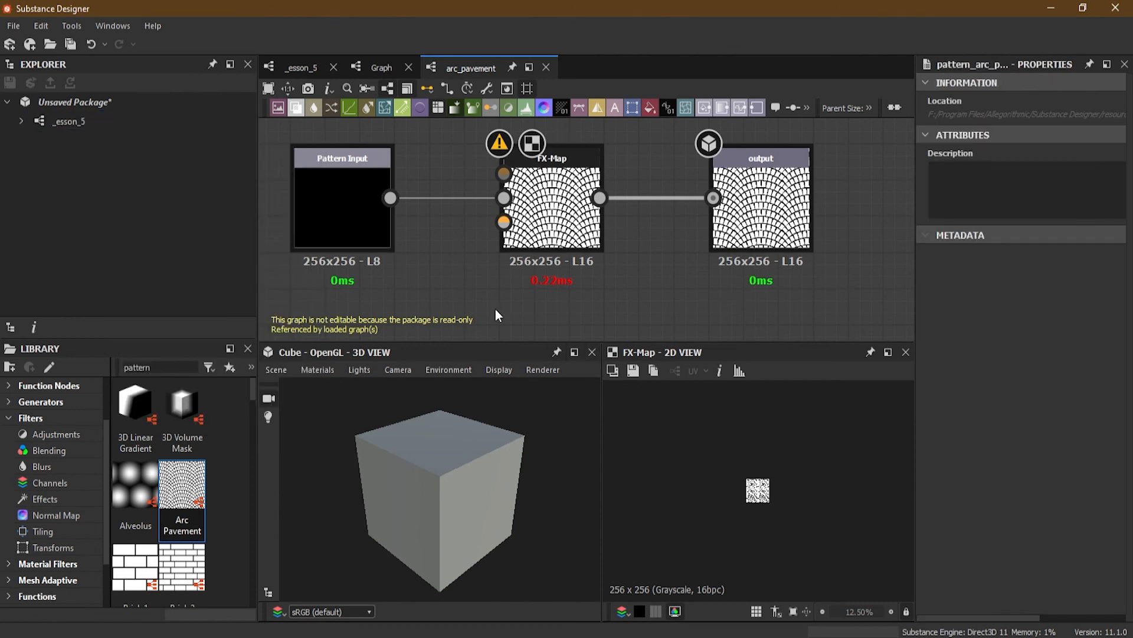
pyautogui.click(79, 123)
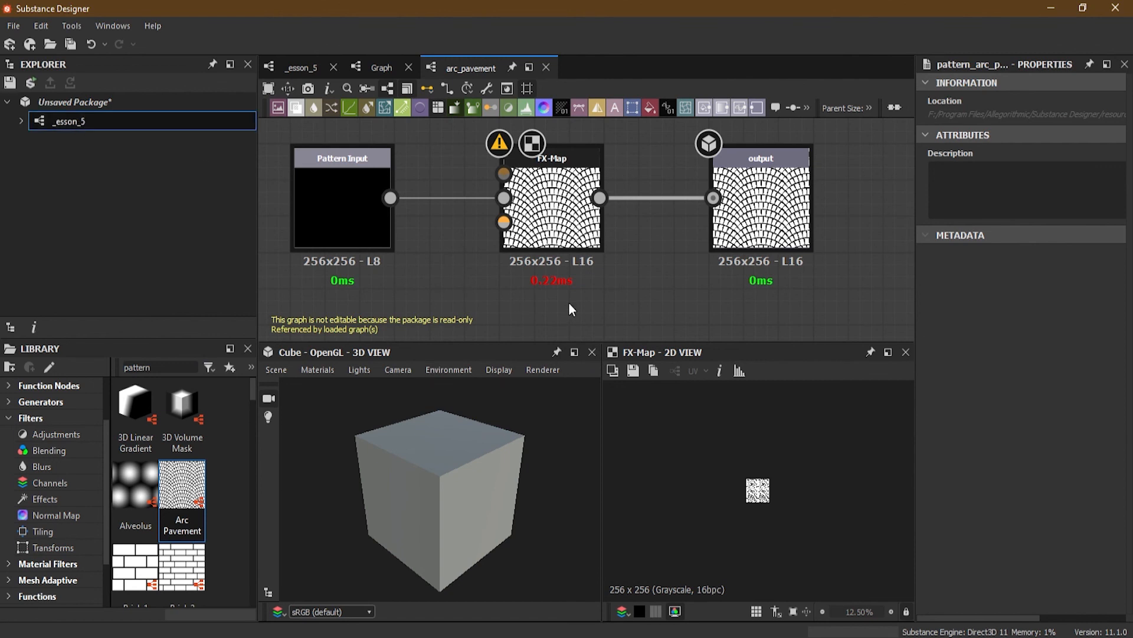
pyautogui.click(546, 68)
pyautogui.click(558, 68)
pyautogui.scroll(-3, 613, 230)
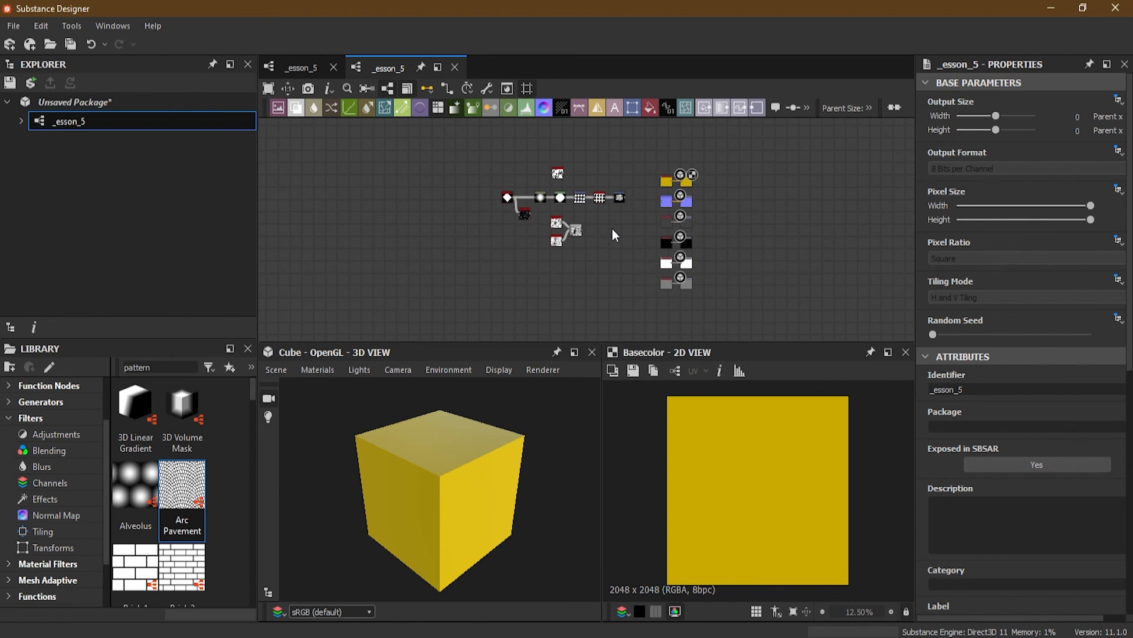